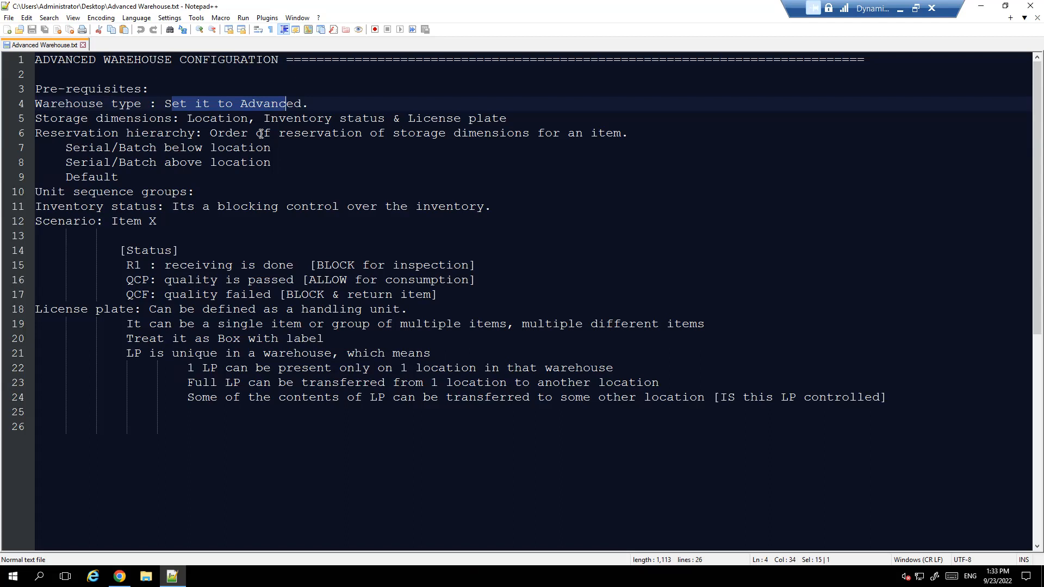
Step: Switch to the Finance and Operations page in Chrome and open the Warehouse management module
left_click(325, 118)
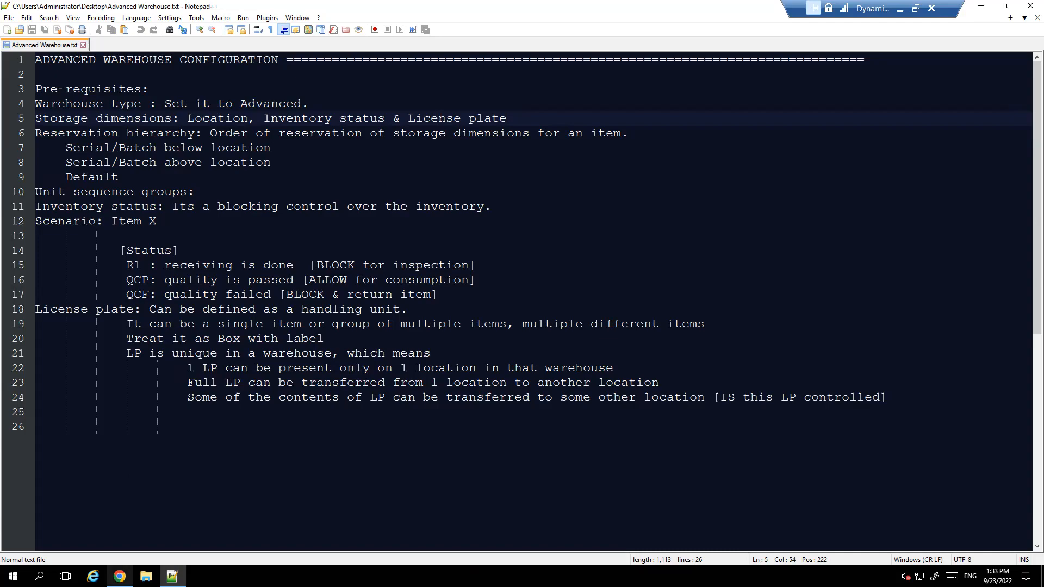
left_click(119, 576)
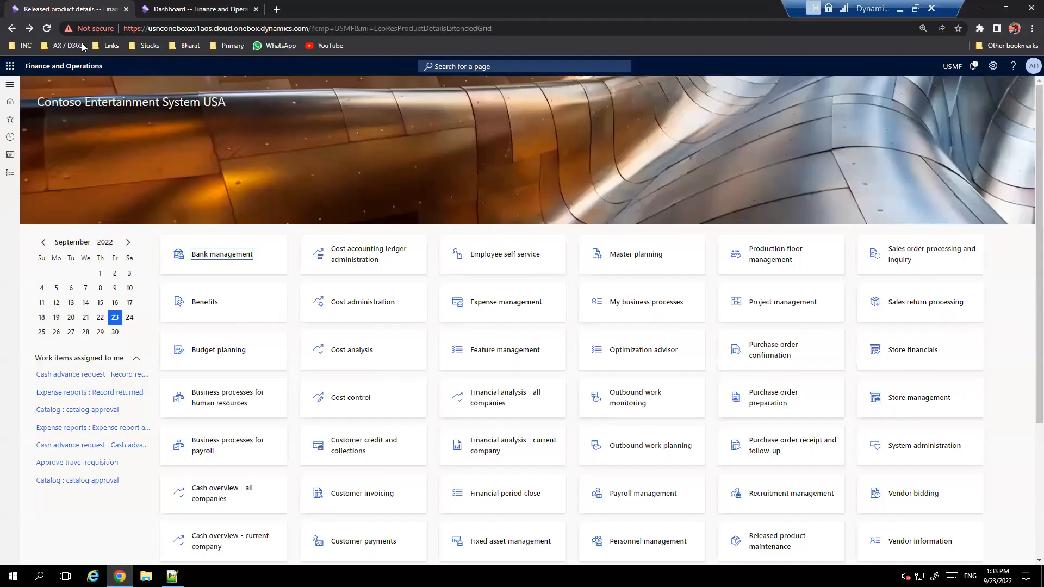
left_click(11, 87)
left_click(11, 87)
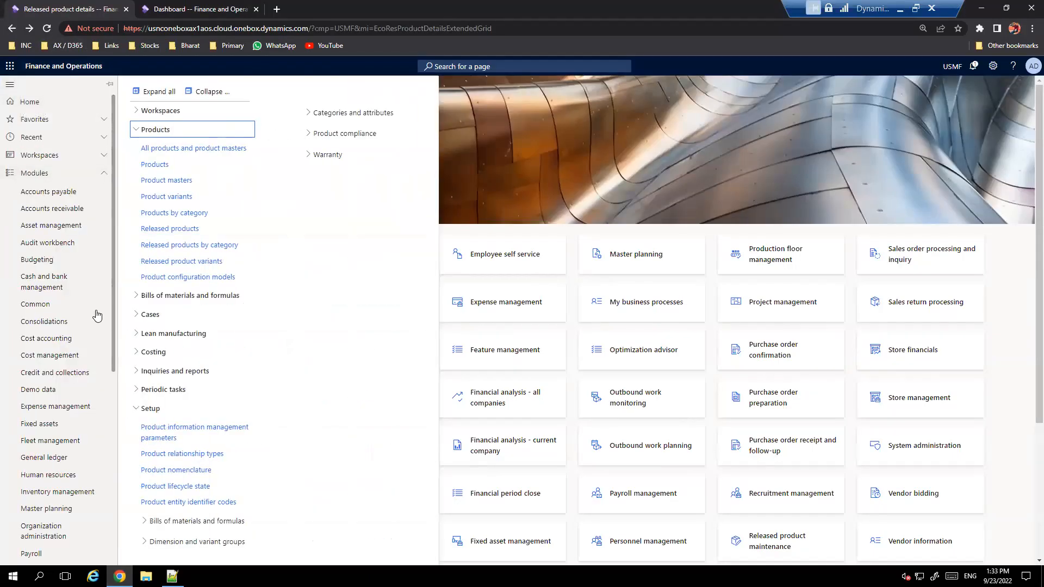
scroll(65, 433, "down", 5)
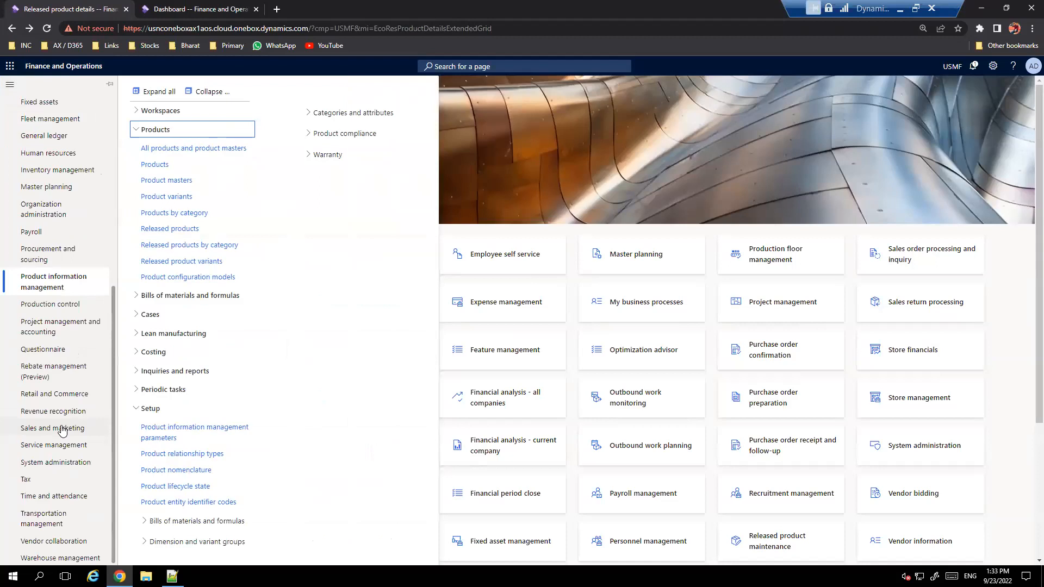
left_click(63, 559)
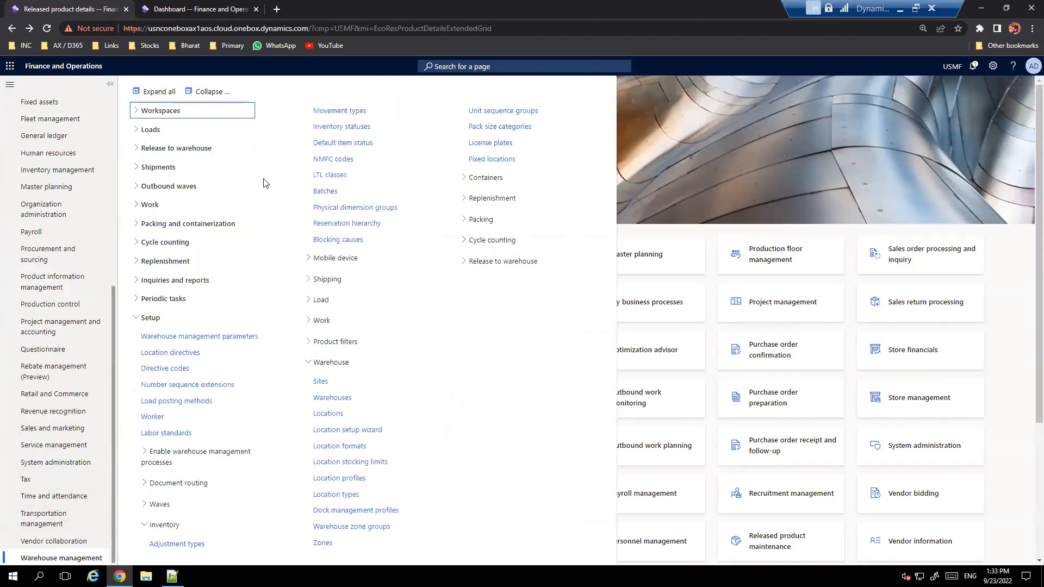
Step: Collapse all sections of the Warehouse management module and expand the Warehouse group under Setup
left_click(212, 91)
left_click(139, 318)
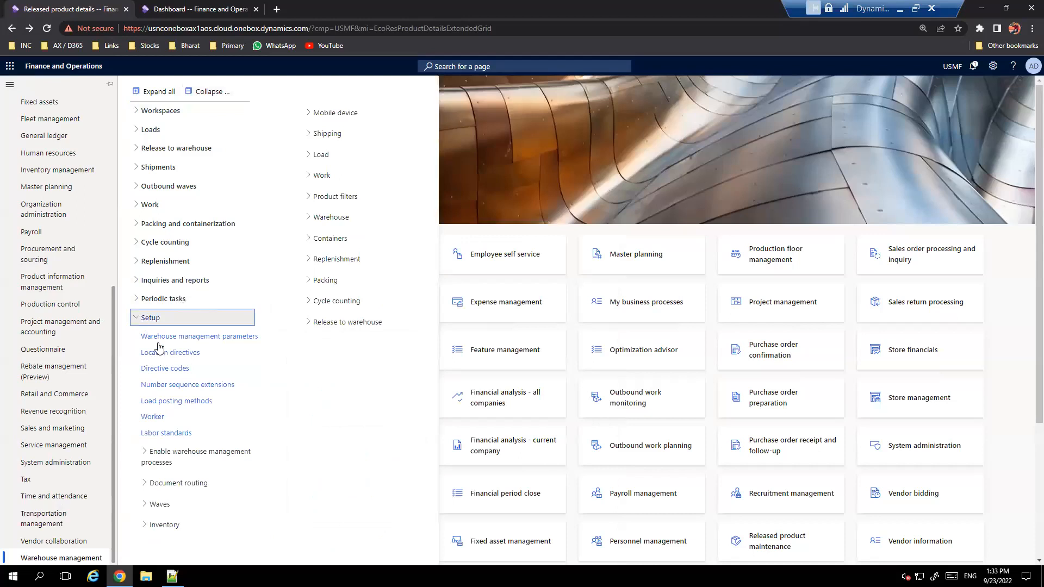
left_click(310, 218)
left_click(309, 218)
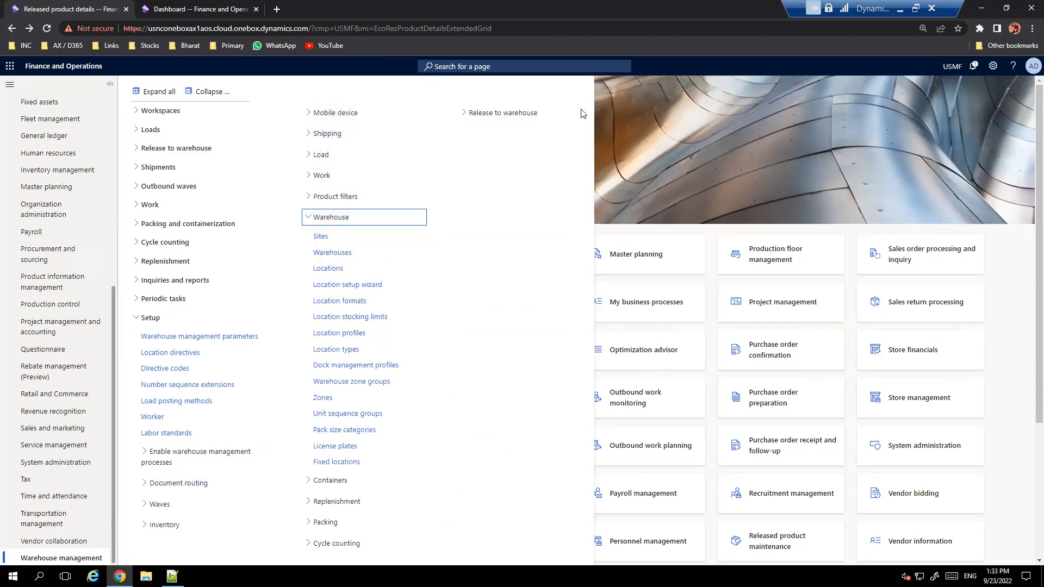
Step: Look up the reservation hierarchy page and open Reservation hierarchy from the Inventory setup of Warehouse management
left_click(524, 67)
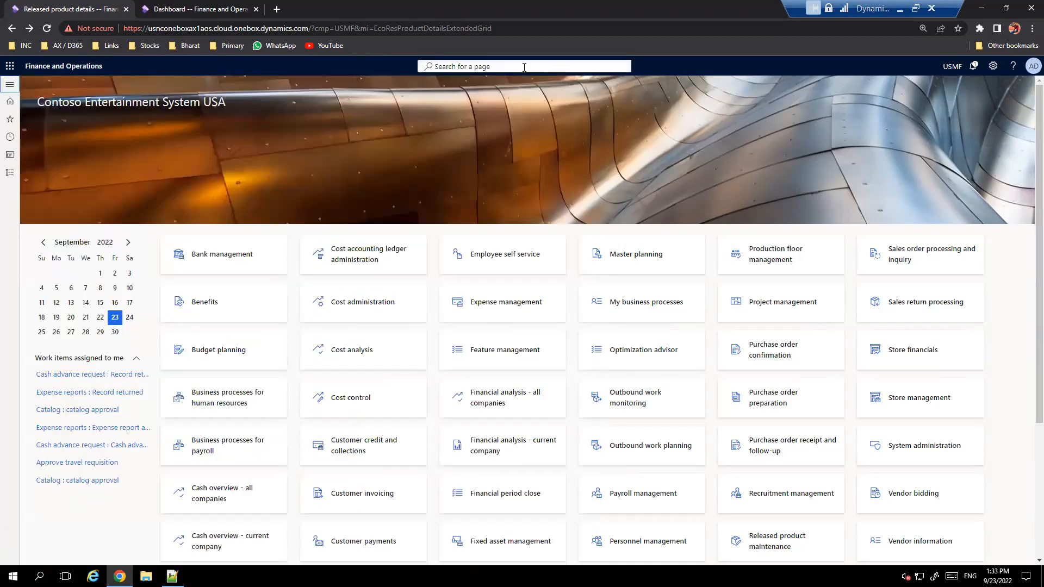
type("RESERVATION HIER")
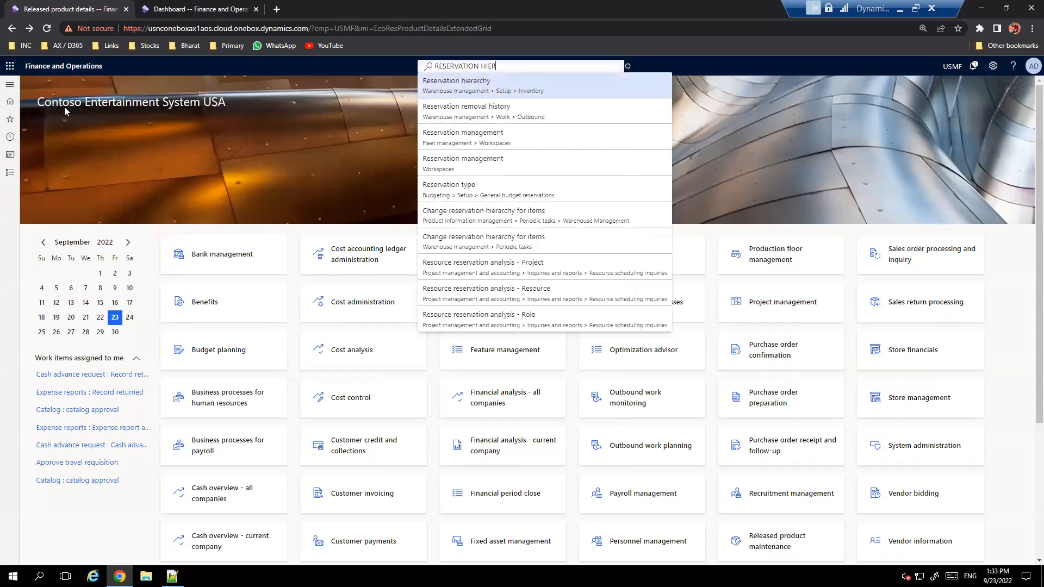
left_click(9, 86)
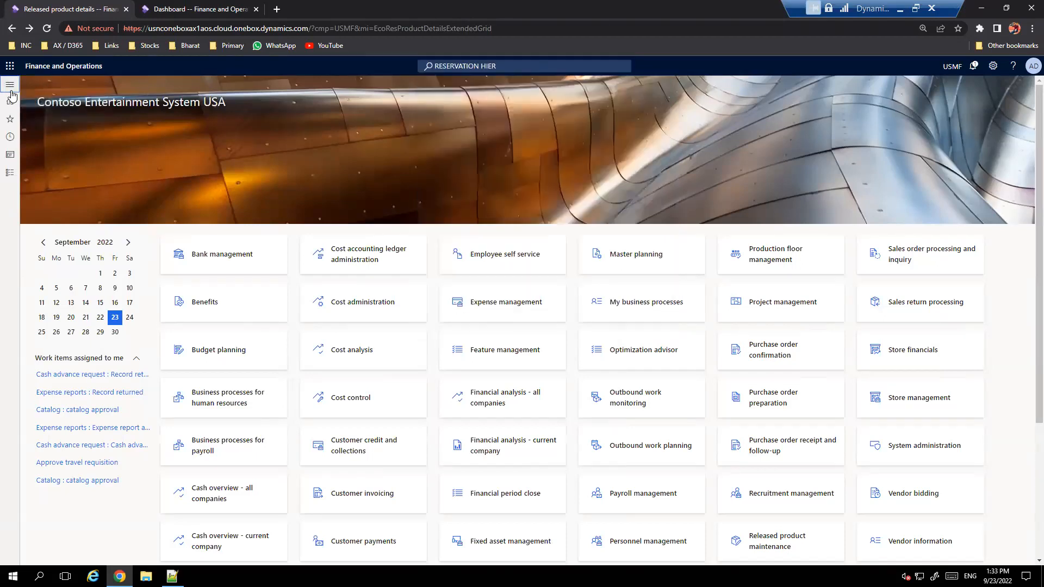
left_click(9, 85)
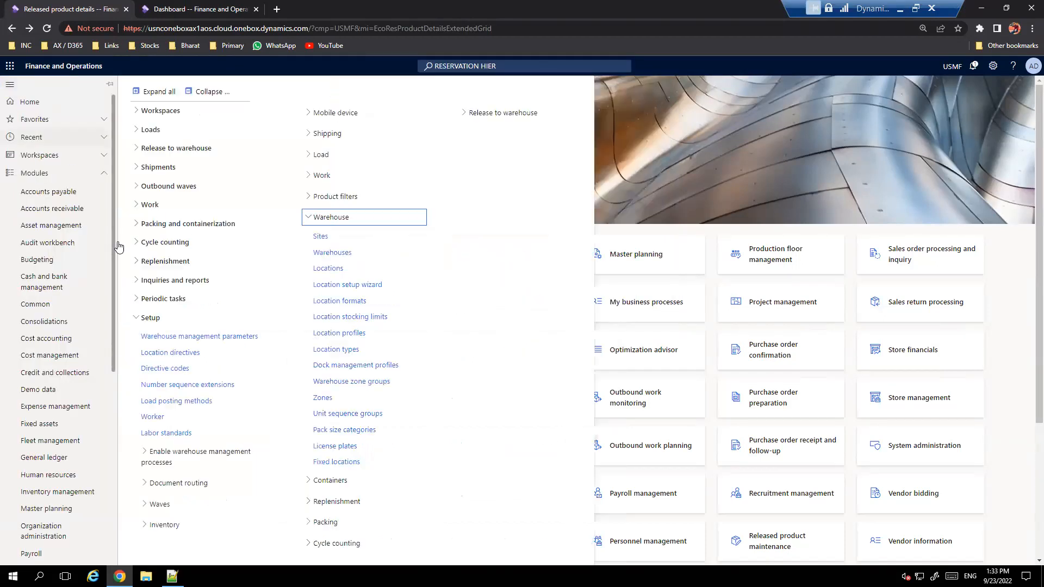
left_click(310, 219)
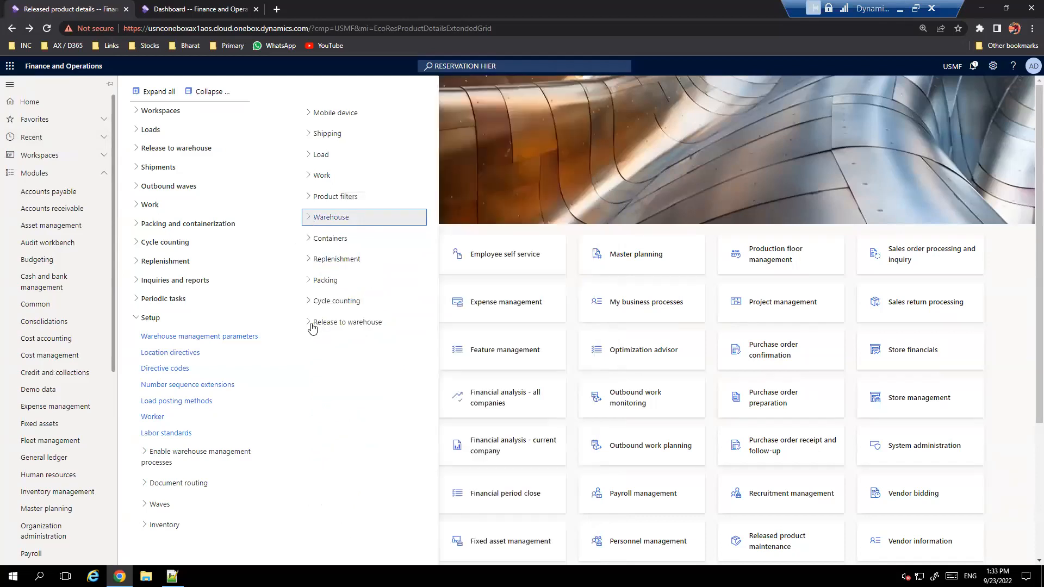
left_click(146, 525)
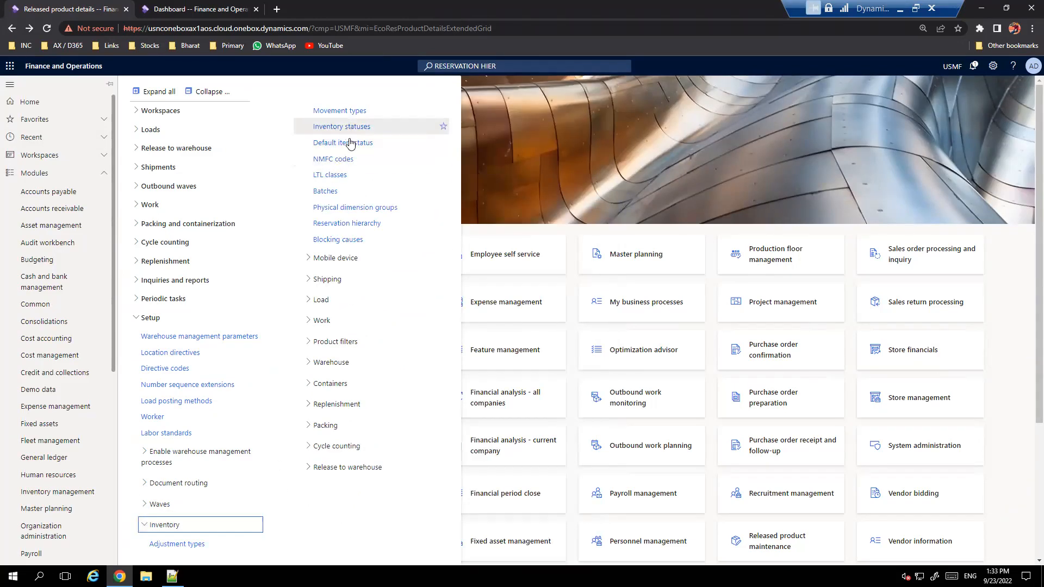
left_click(551, 232)
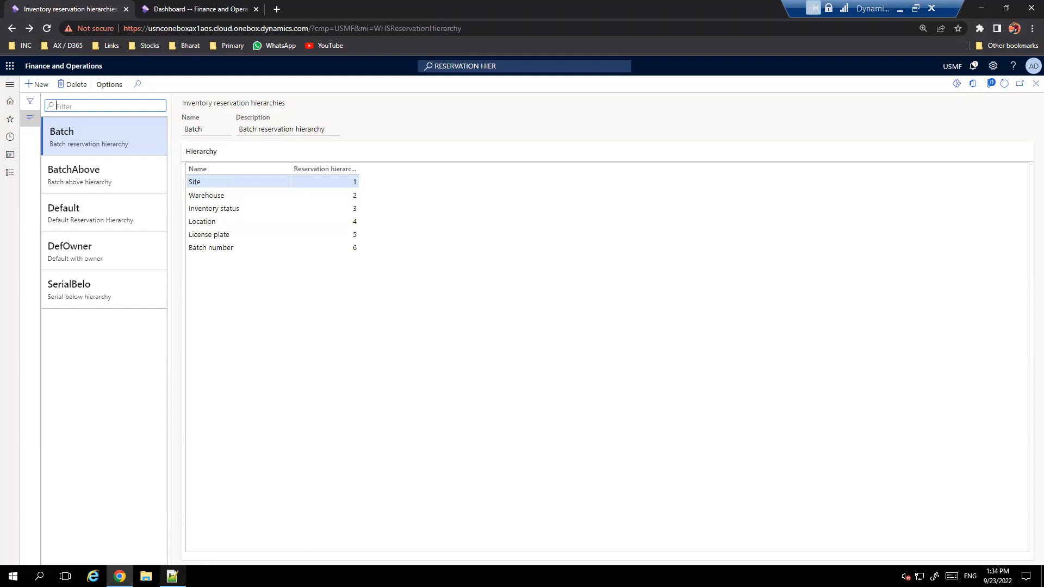
Step: Open the Released products list in the Product information management module
mouse_move(172, 577)
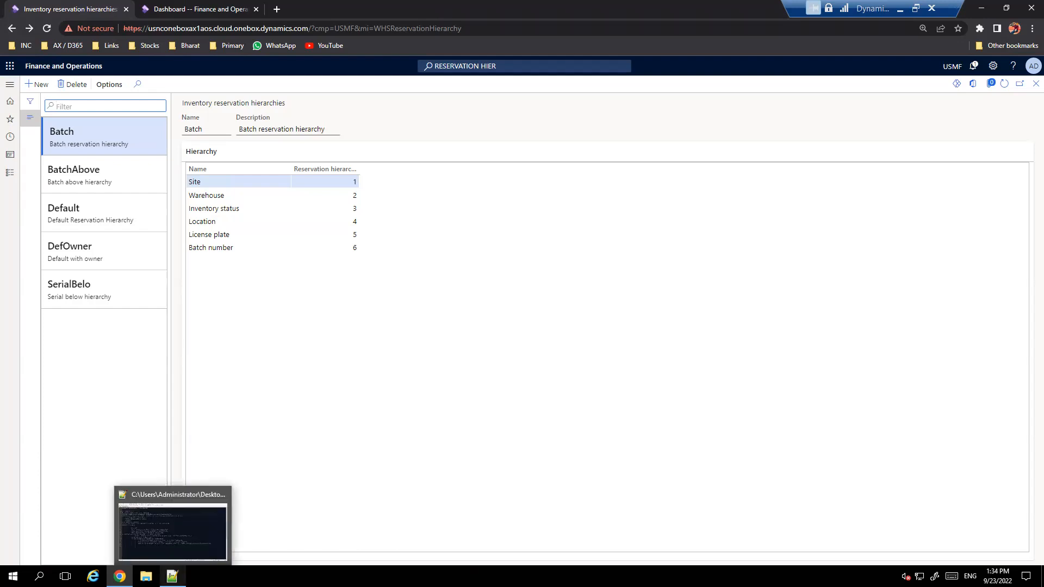
left_click(9, 86)
scroll(66, 261, "down", 5)
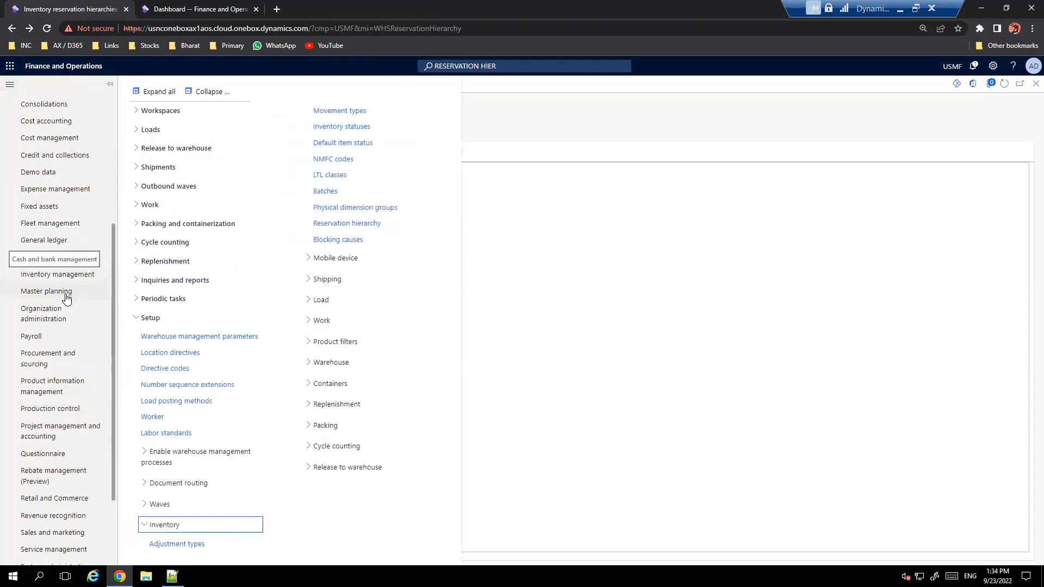
left_click(68, 333)
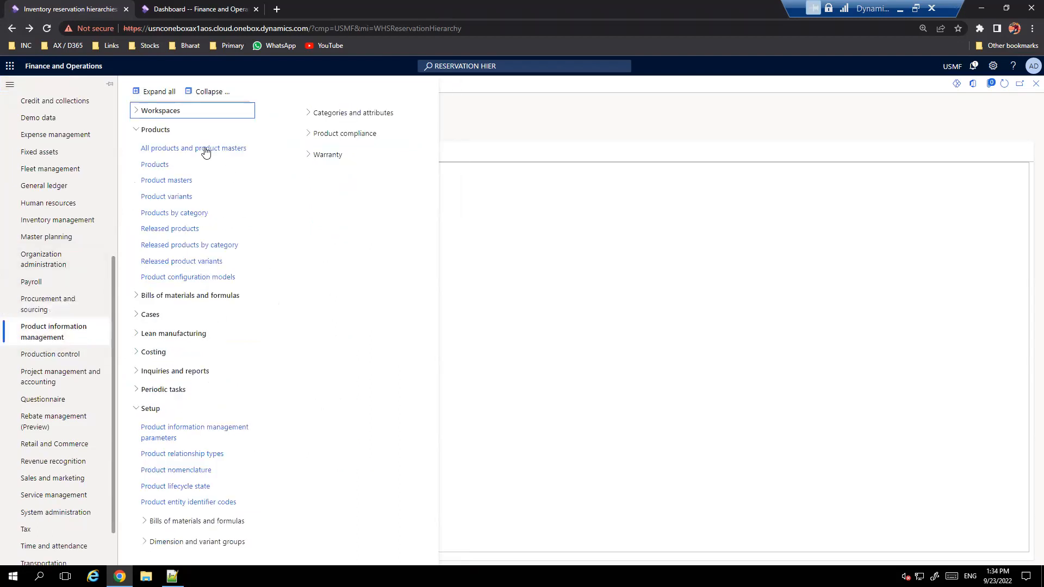
left_click(182, 231)
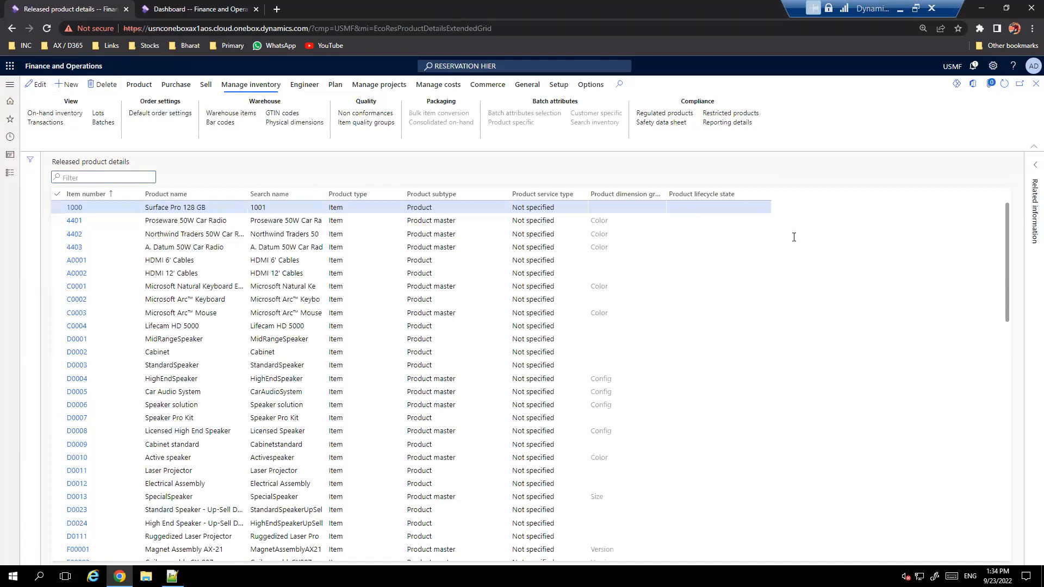
Step: Start a new released product with product number ITM-002 and product name "Sony speakers"
key("alt+n")
left_click(769, 212)
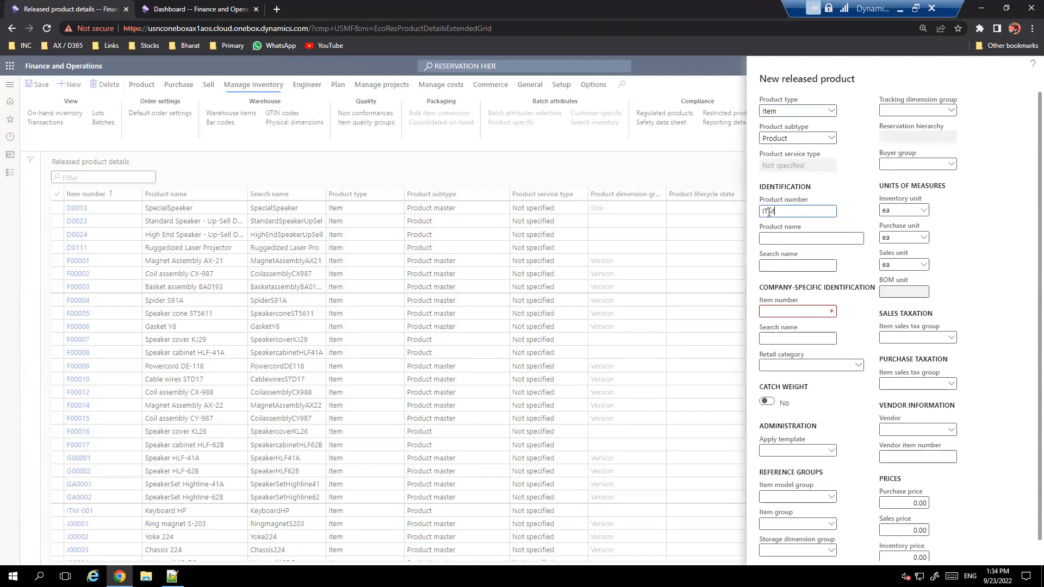
type("ITM-002")
key("Tab")
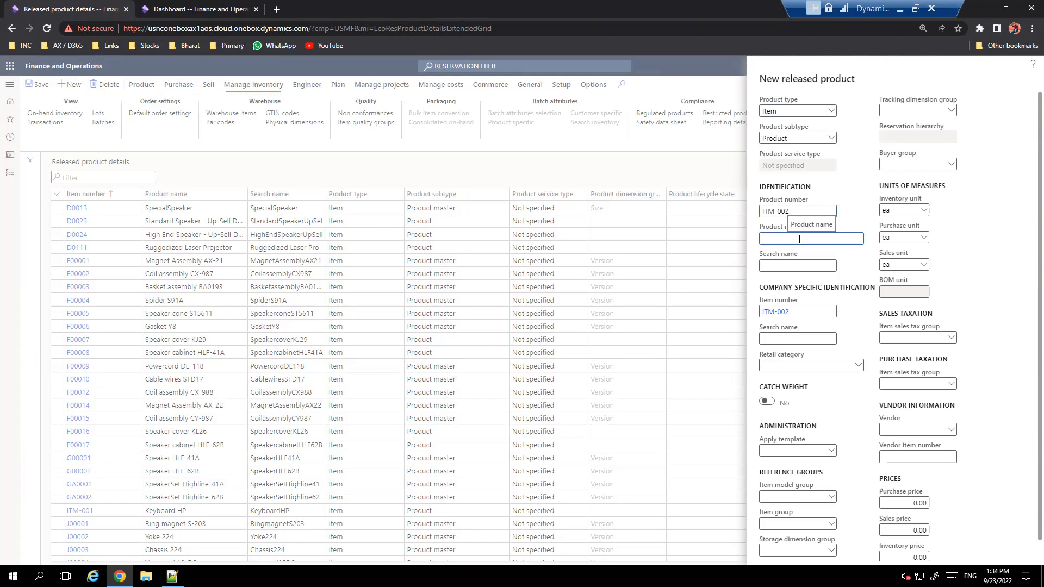
type("Sony speakers")
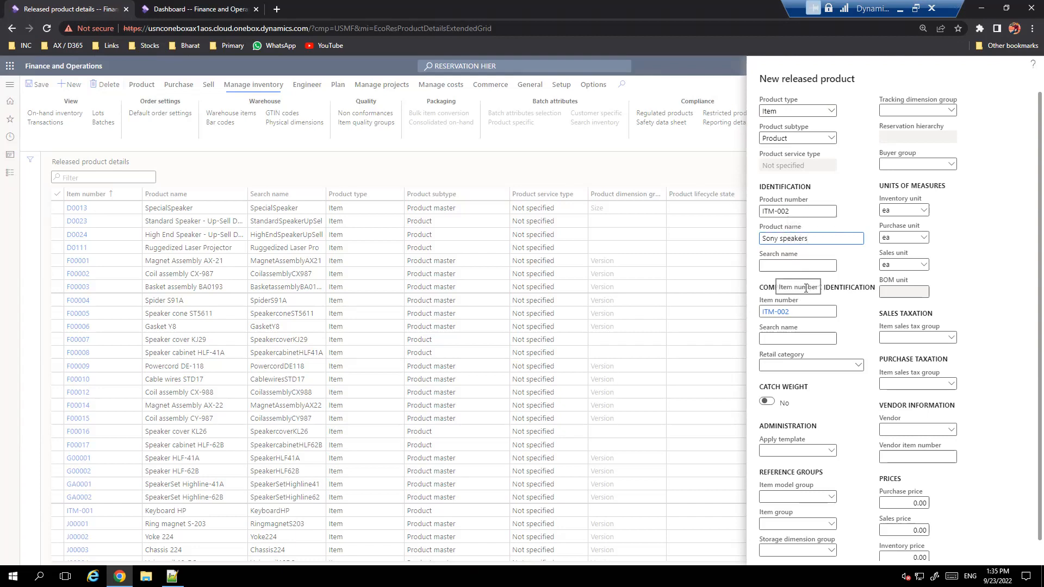
key("Tab")
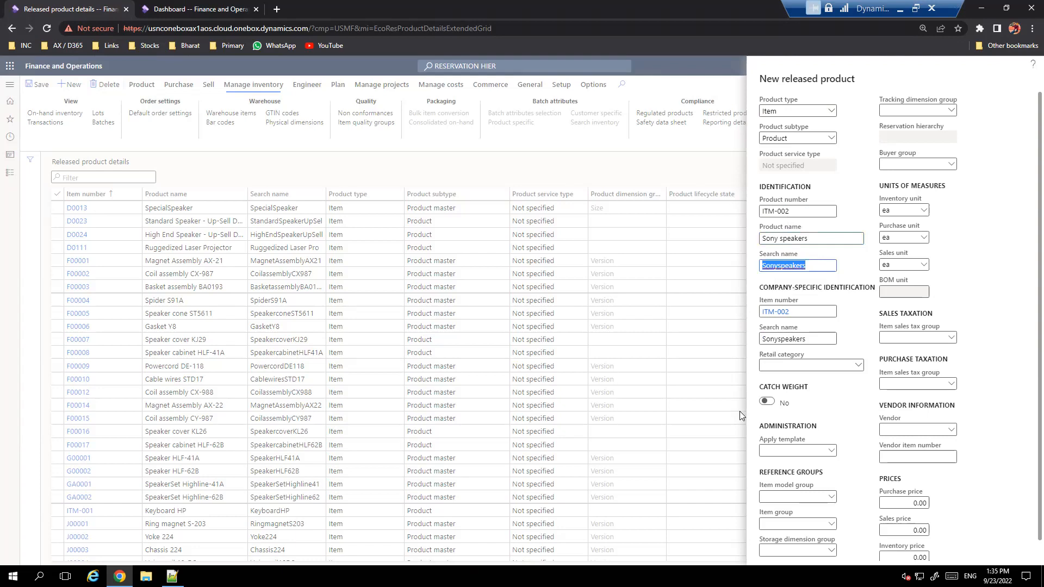
Step: Assign item model group FIFO, item group Audio and storage dimension group ASD to the new product
scroll(841, 411, "down", 1)
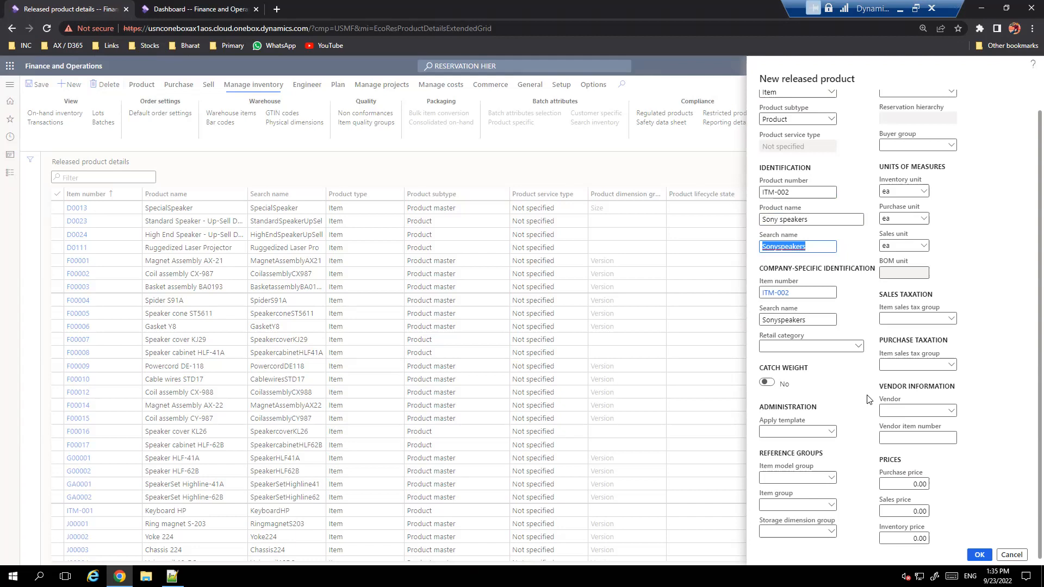
left_click(833, 485)
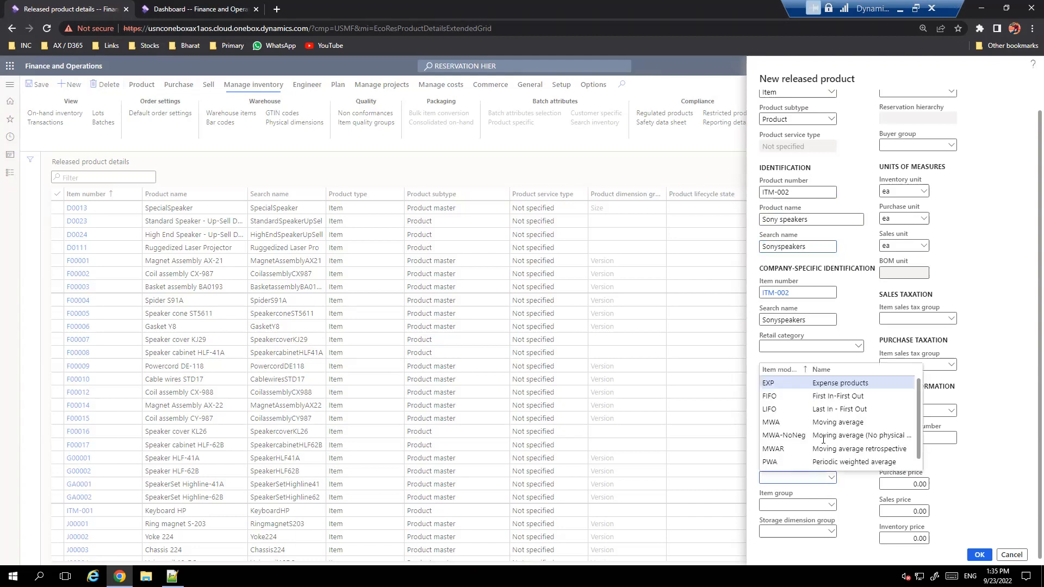
left_click(828, 397)
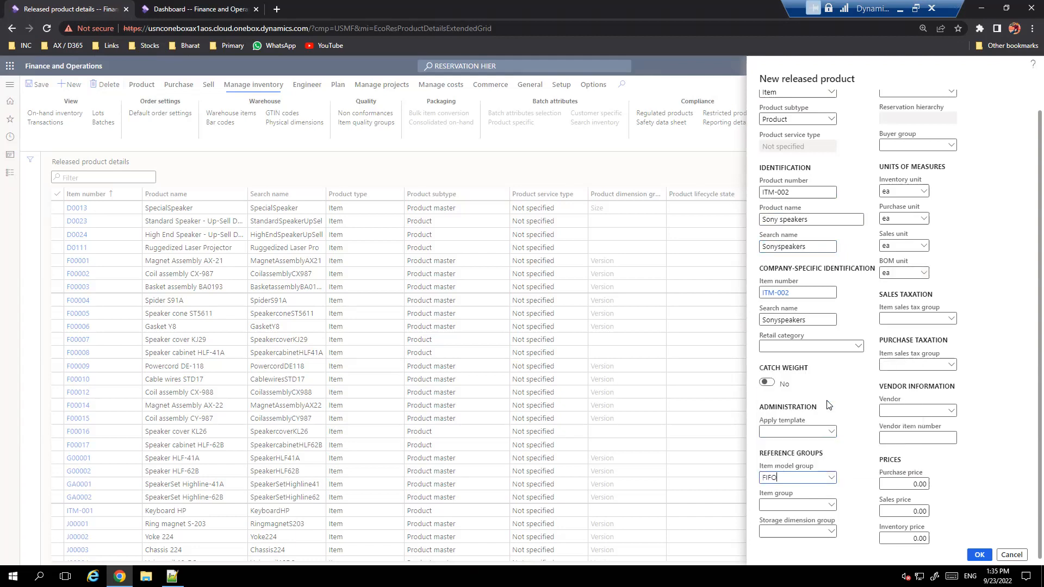
left_click(830, 506)
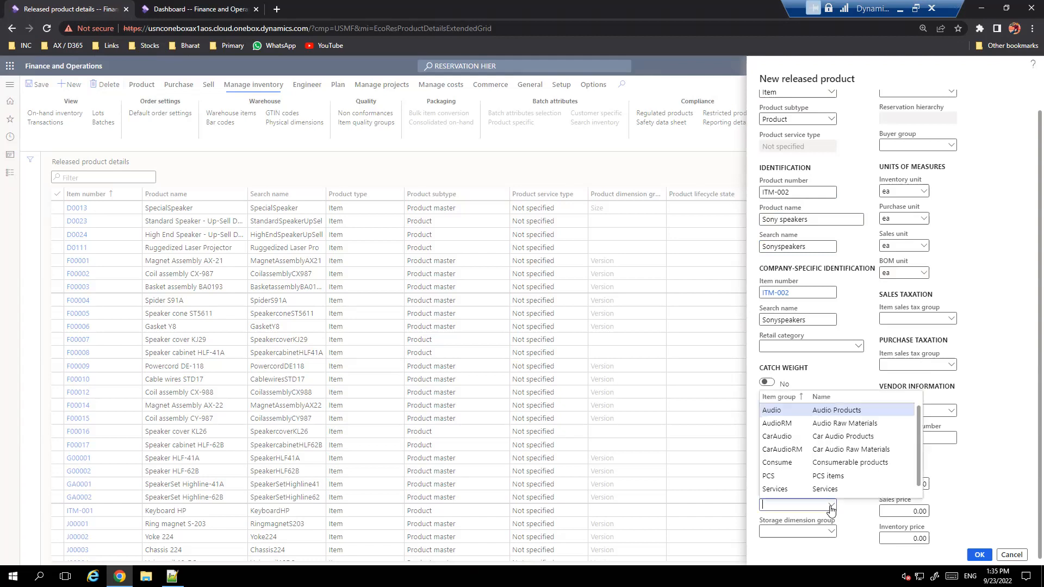
left_click(829, 411)
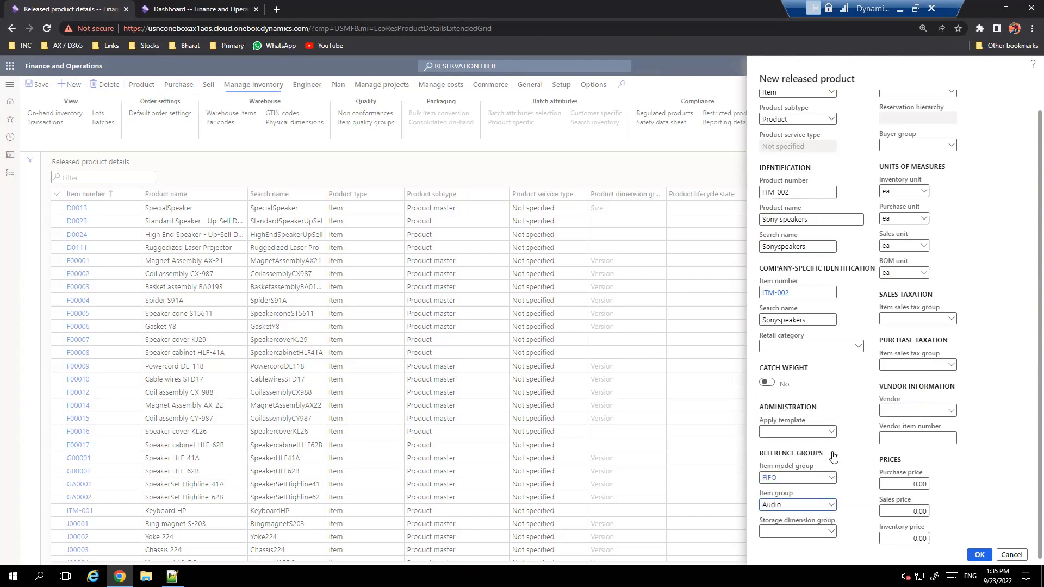
left_click(831, 533)
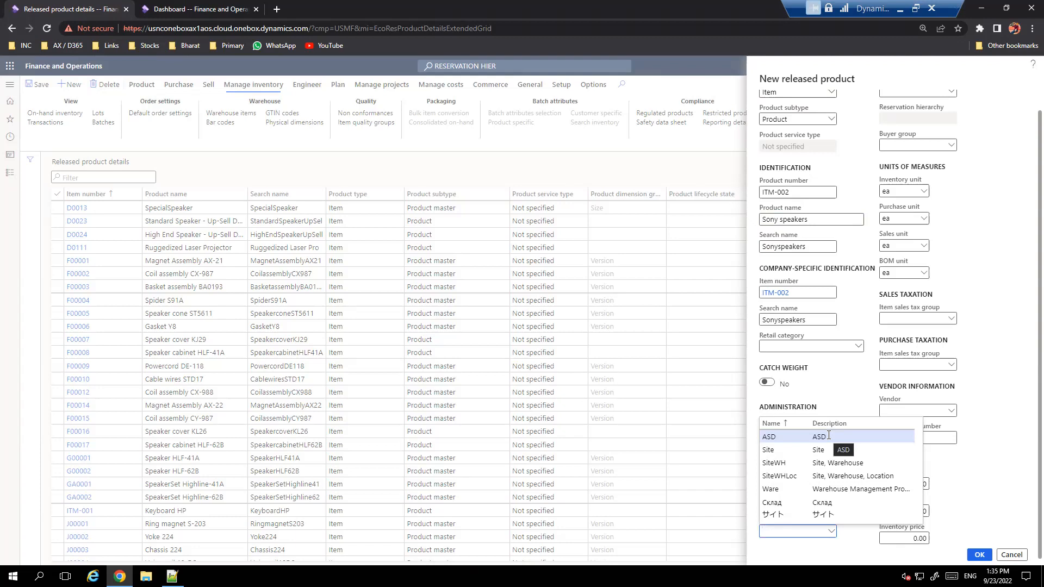
left_click(829, 436)
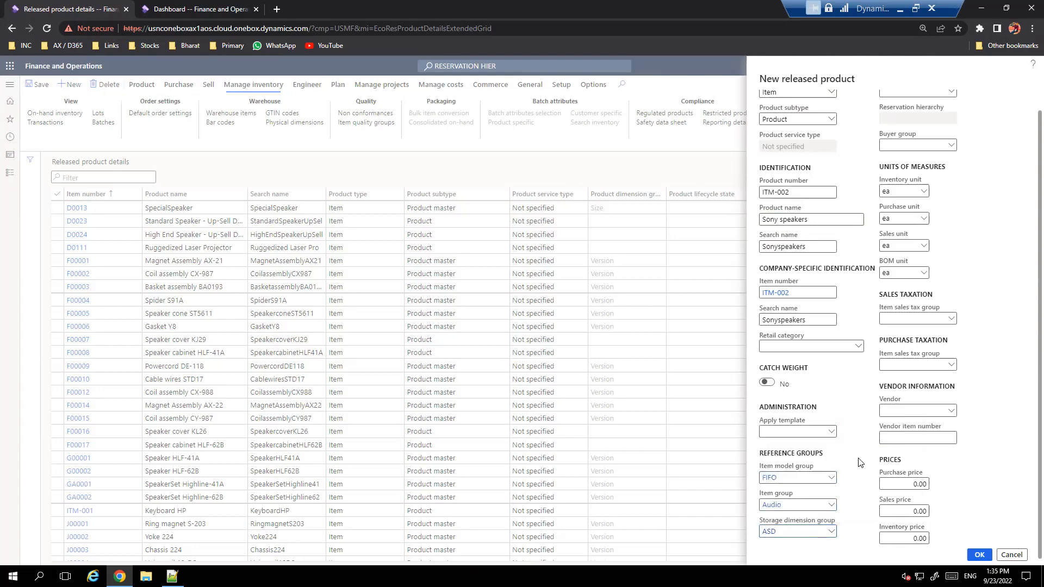
Step: Set the new product's tracking dimension group to None
scroll(862, 465, "up", 1)
left_click(952, 113)
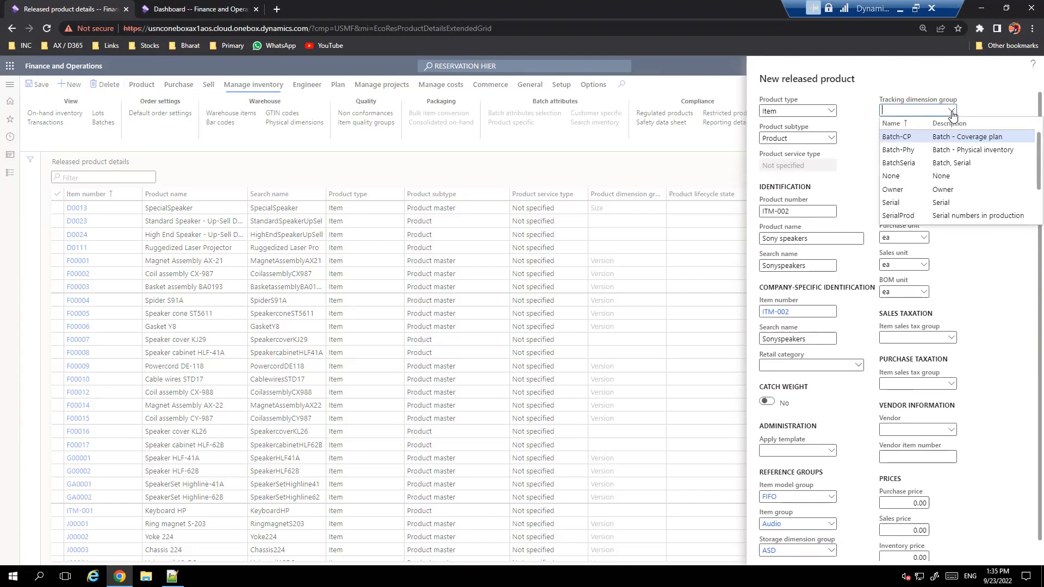
left_click(957, 176)
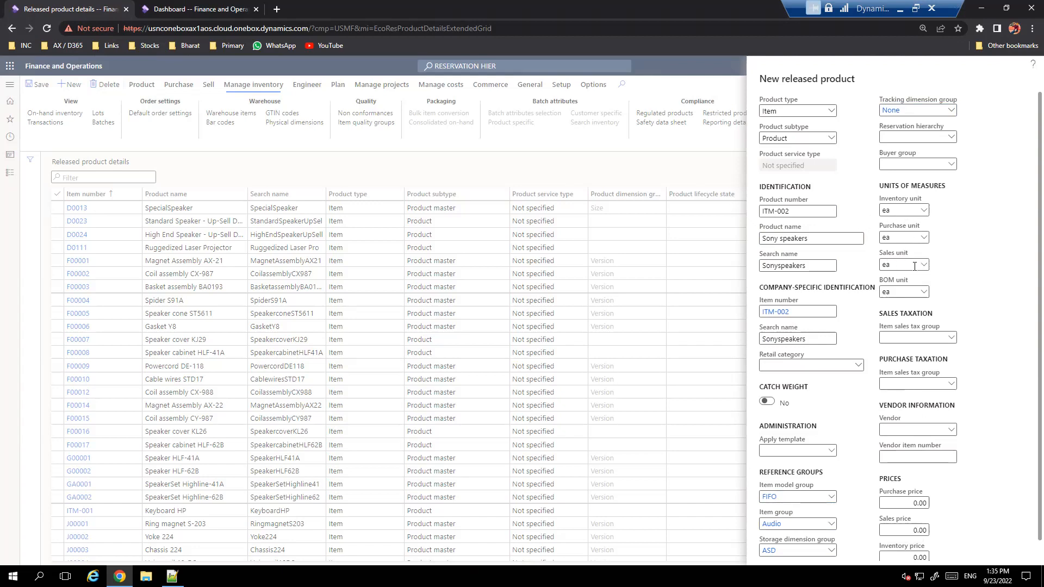
Step: Set the new product's reservation hierarchy to BatchAbove
scroll(997, 300, "down", 1)
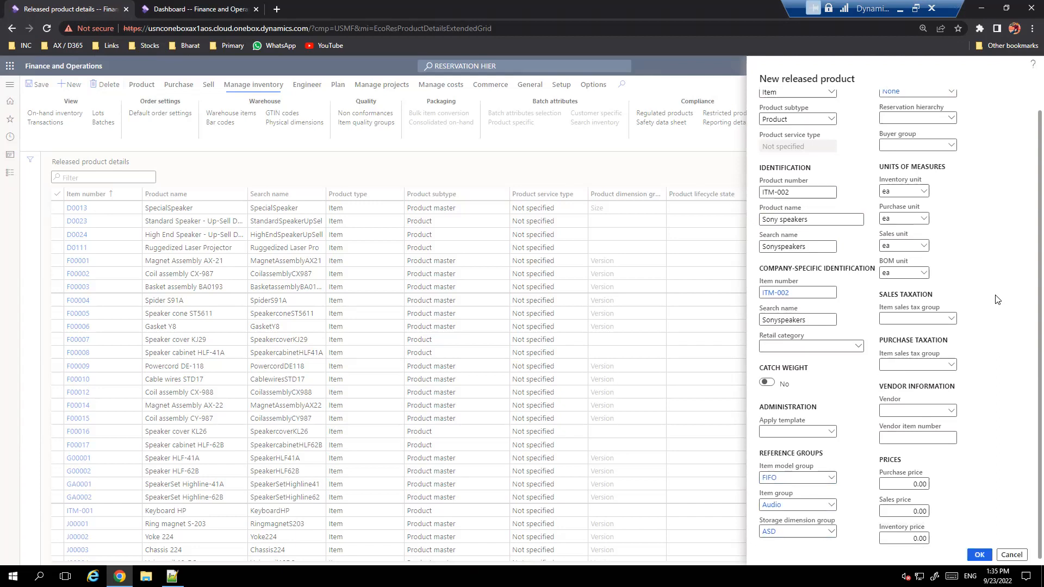
scroll(998, 300, "up", 1)
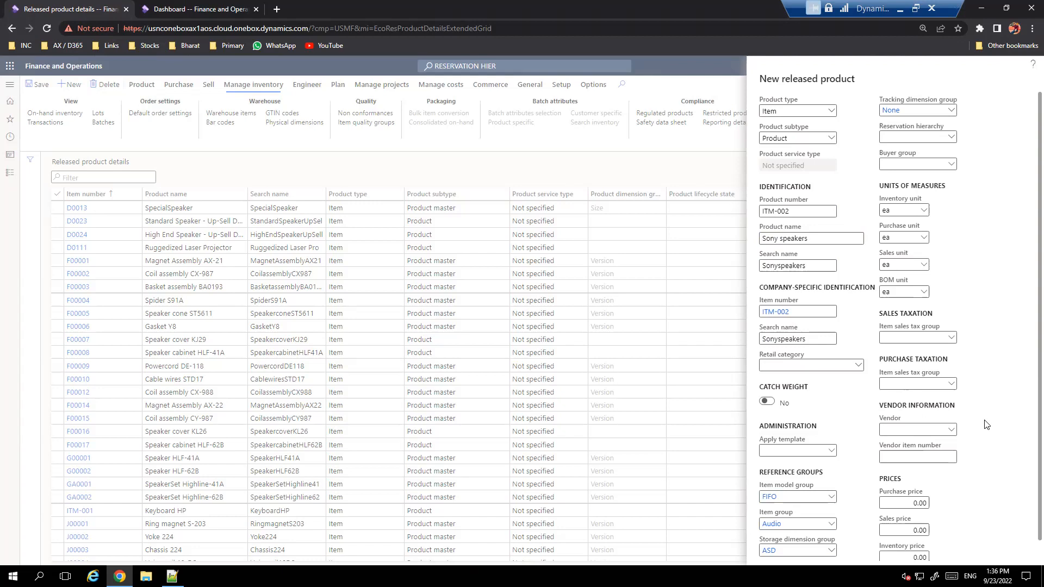
left_click(954, 138)
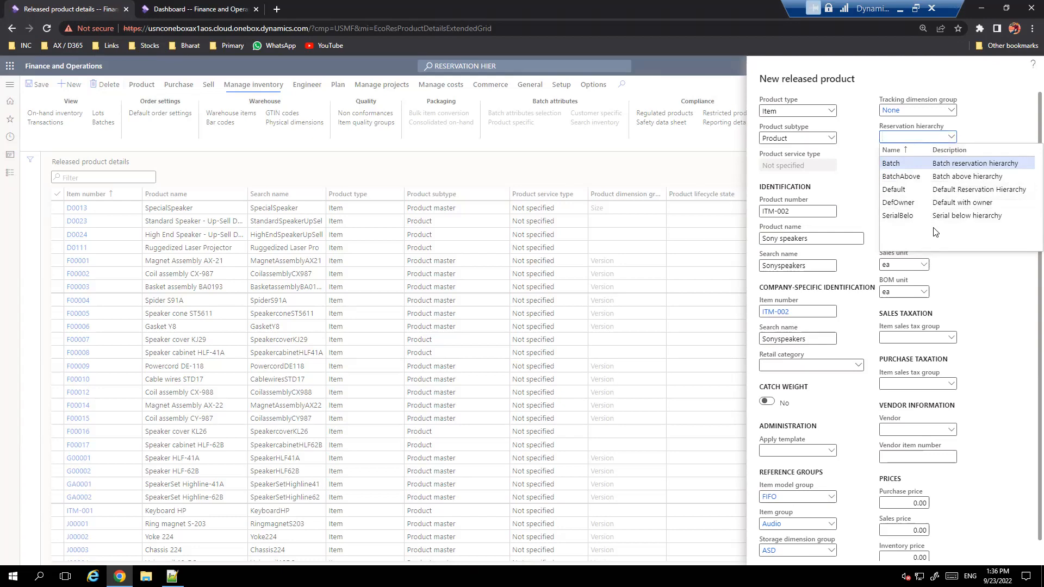
left_click(948, 178)
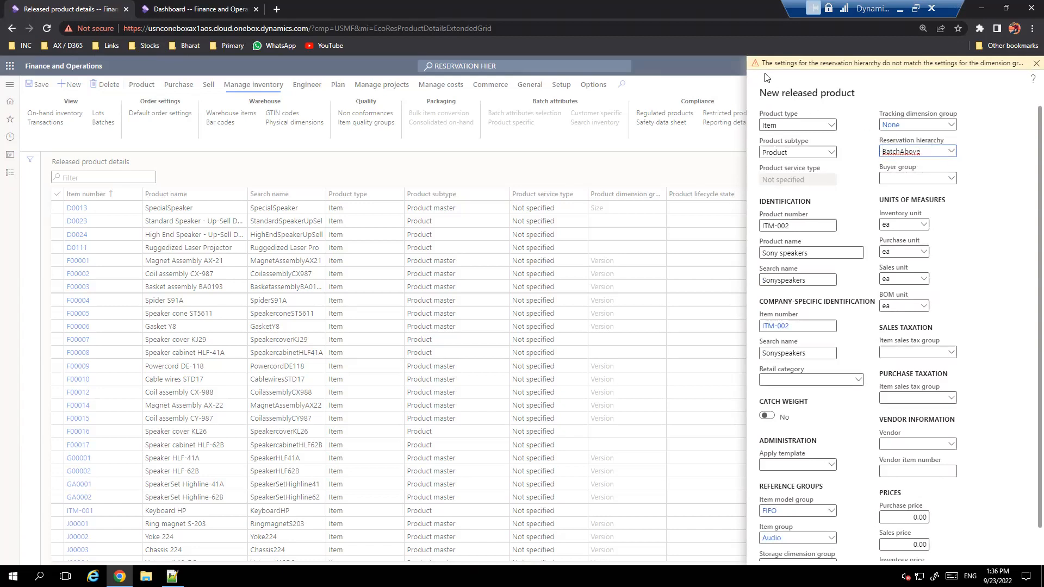
Step: Try changing the new product's reservation hierarchy from BatchAbove to Batch
mouse_move(826, 68)
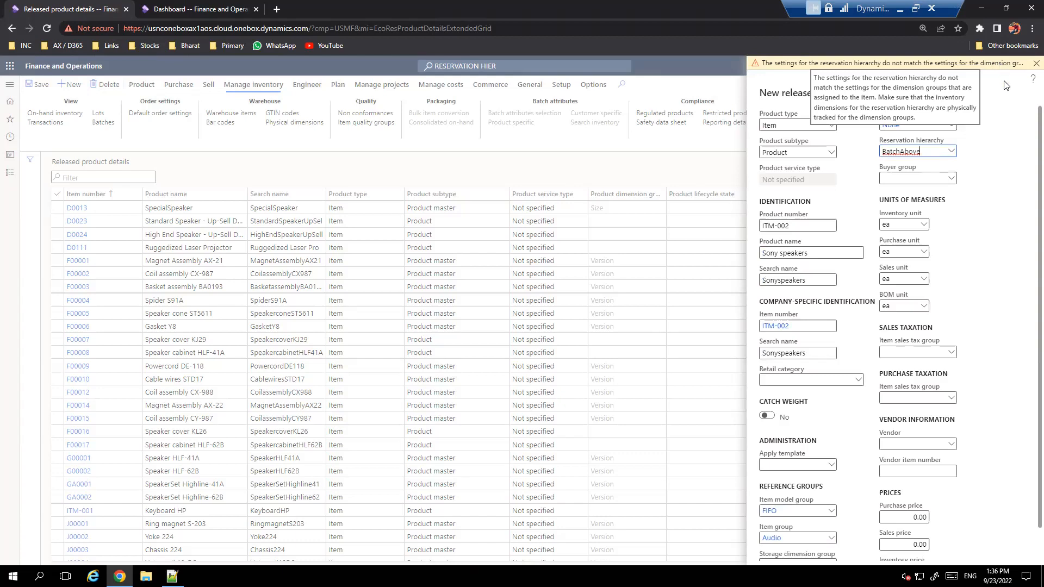
left_click(952, 157)
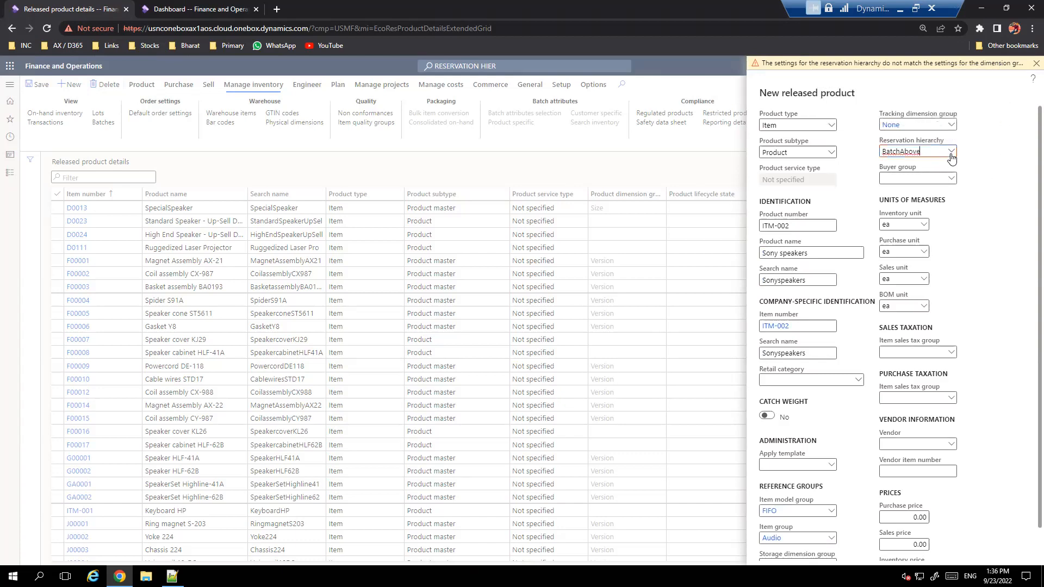
left_click_drag(922, 151, 873, 152)
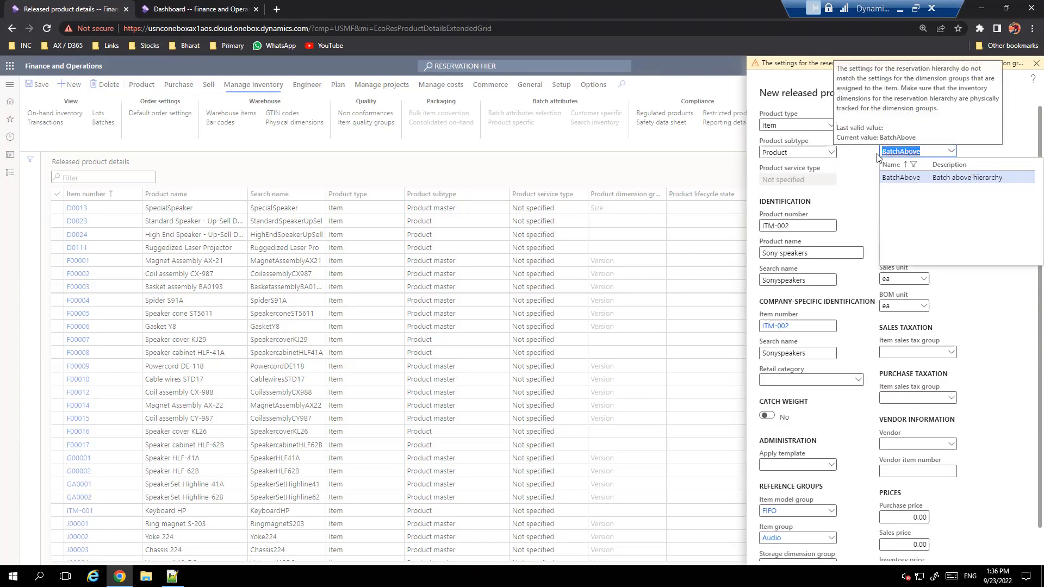
key("BackSpace")
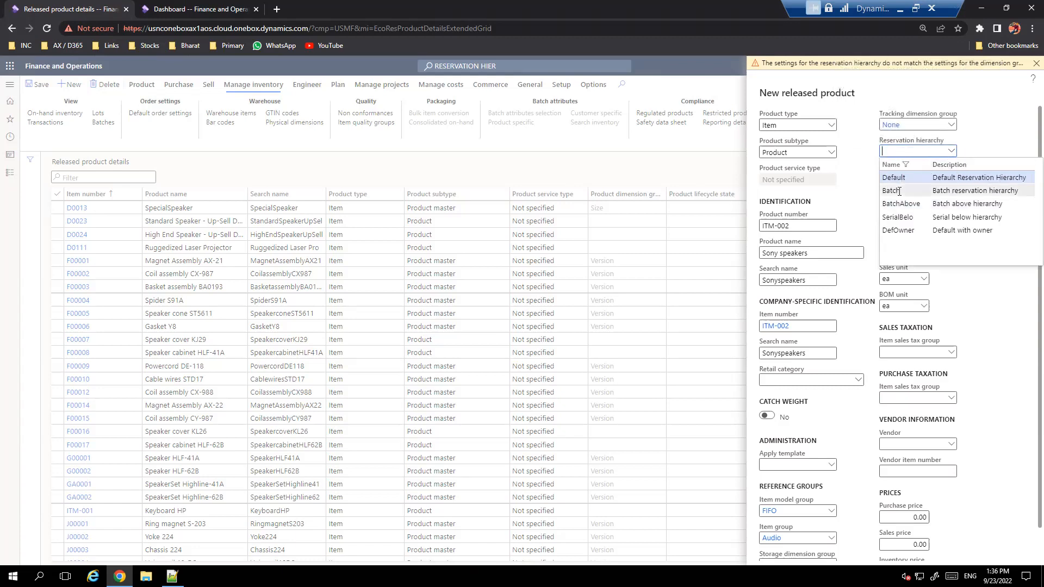
left_click(904, 190)
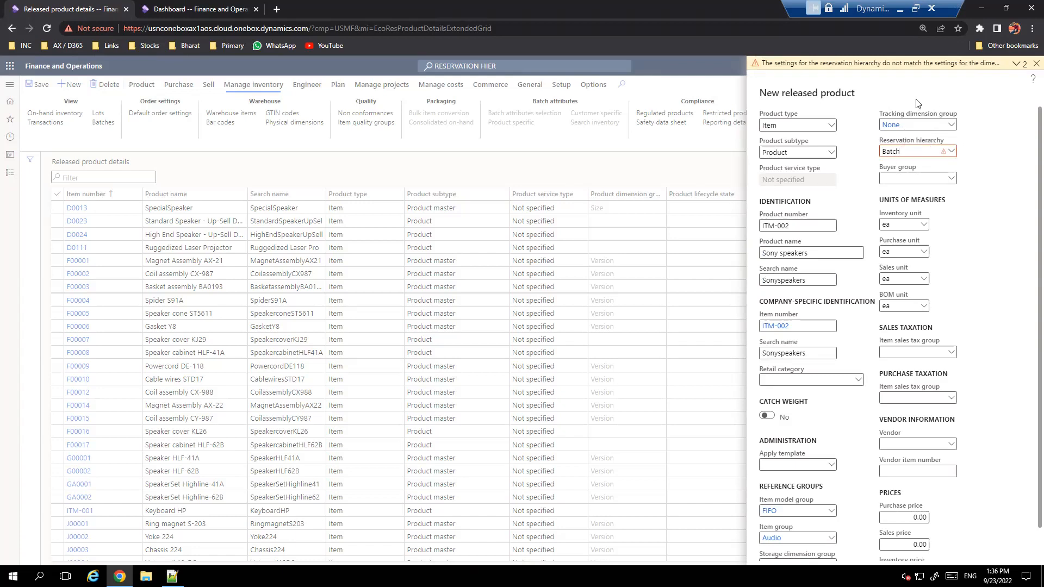
Step: Try tracking dimension group Batch-Phy with reservation hierarchy BatchAbove on the new product, dismissing the warning messages
left_click(951, 125)
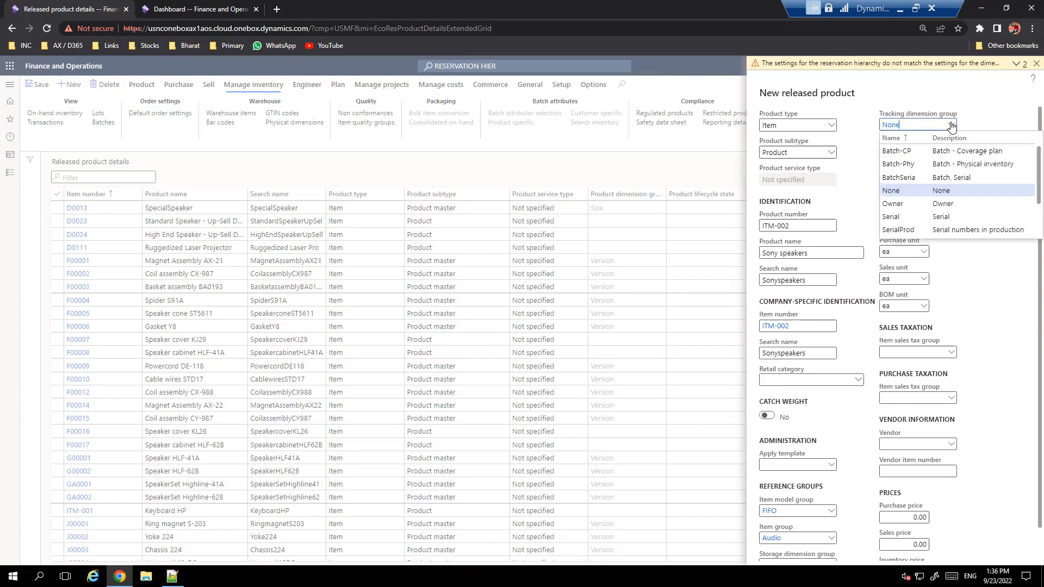
left_click(917, 163)
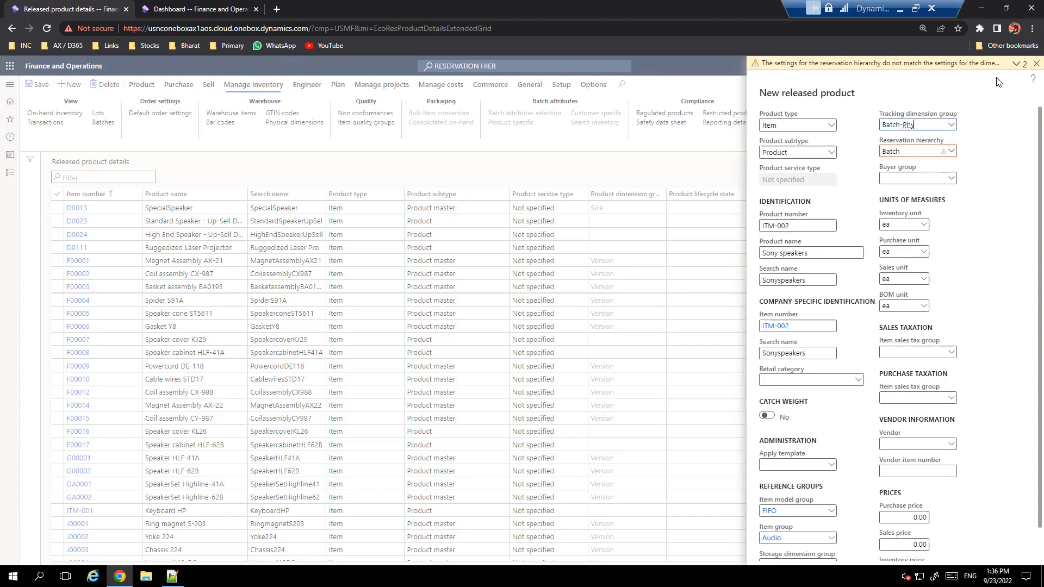
left_click(1036, 63)
key("Tab")
key("BackSpace")
left_click(951, 136)
left_click(912, 177)
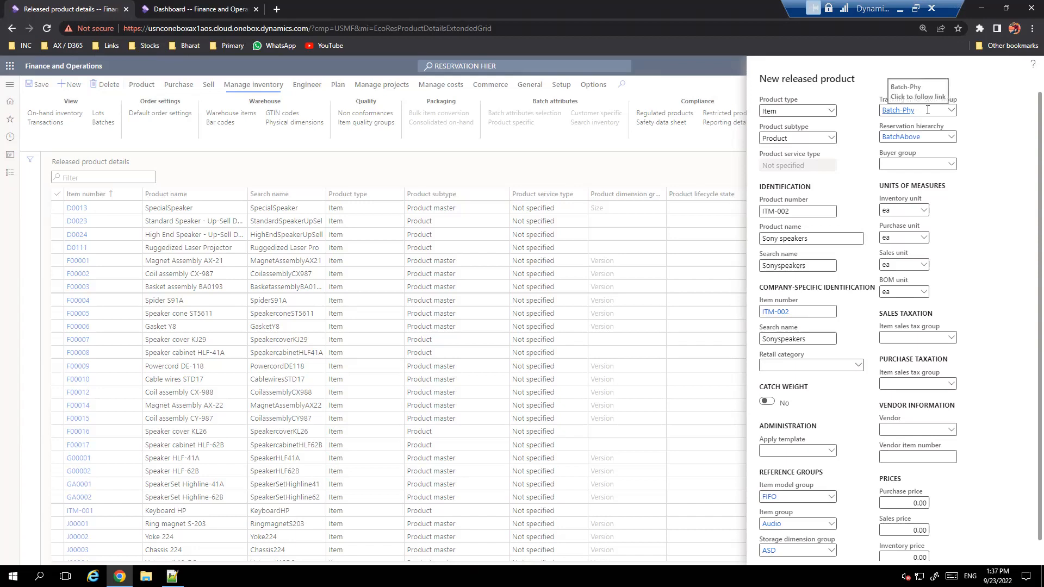
Step: Set the new product's tracking dimension group to None and its reservation hierarchy to Default
left_click(928, 137)
key("BackSpace")
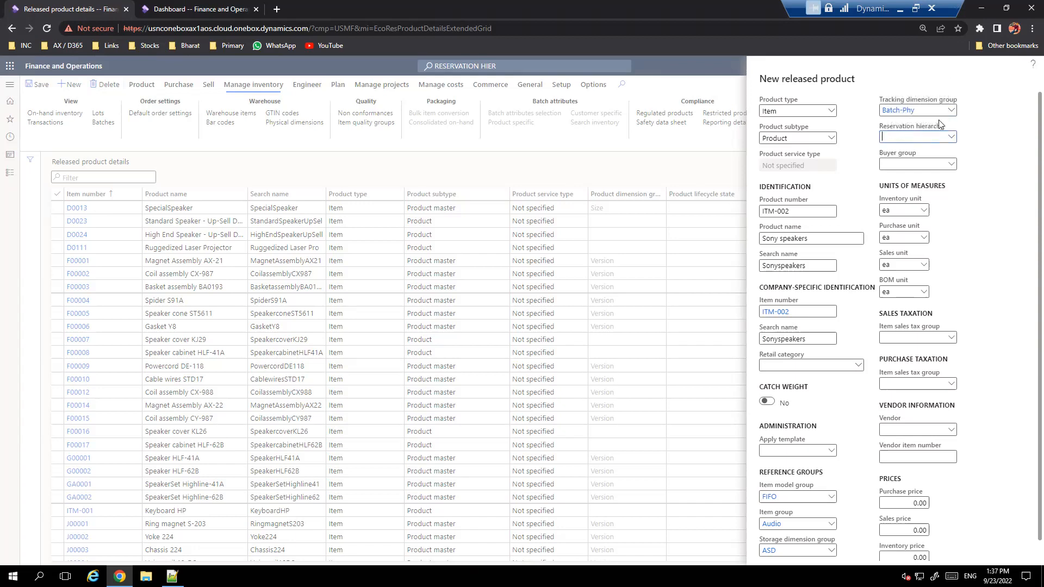
left_click(951, 111)
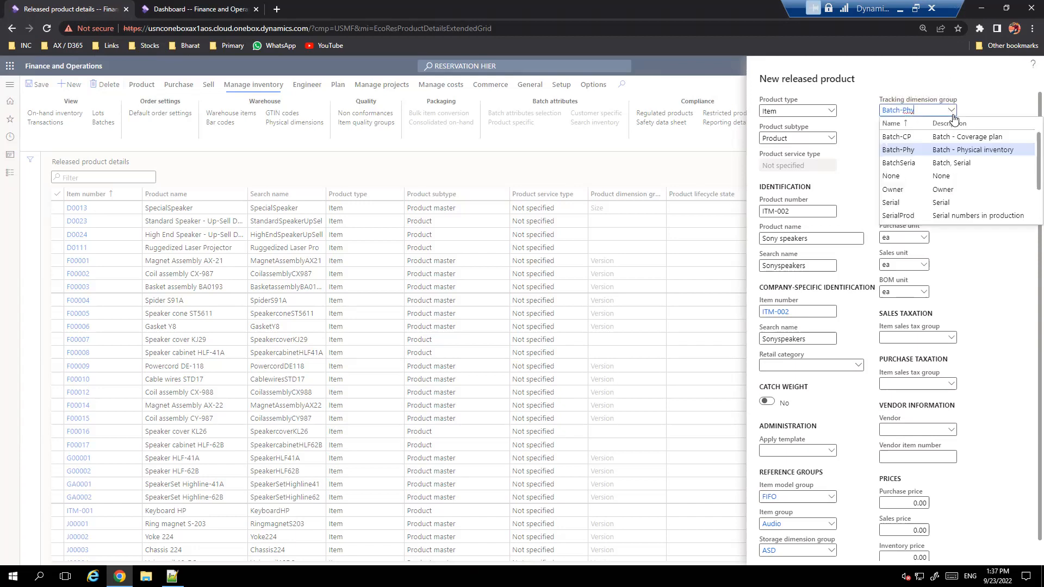
left_click(898, 175)
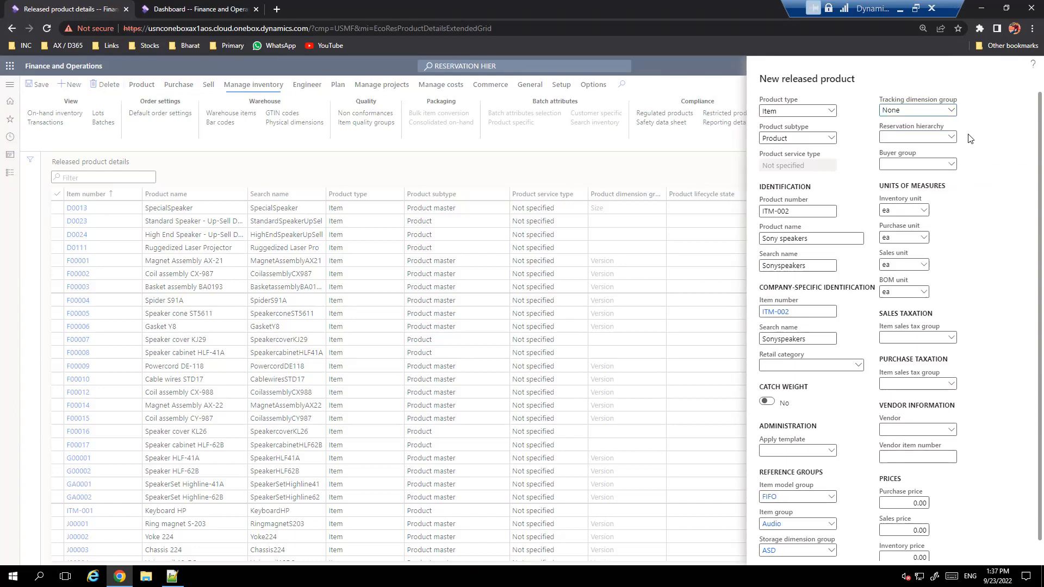
left_click(952, 137)
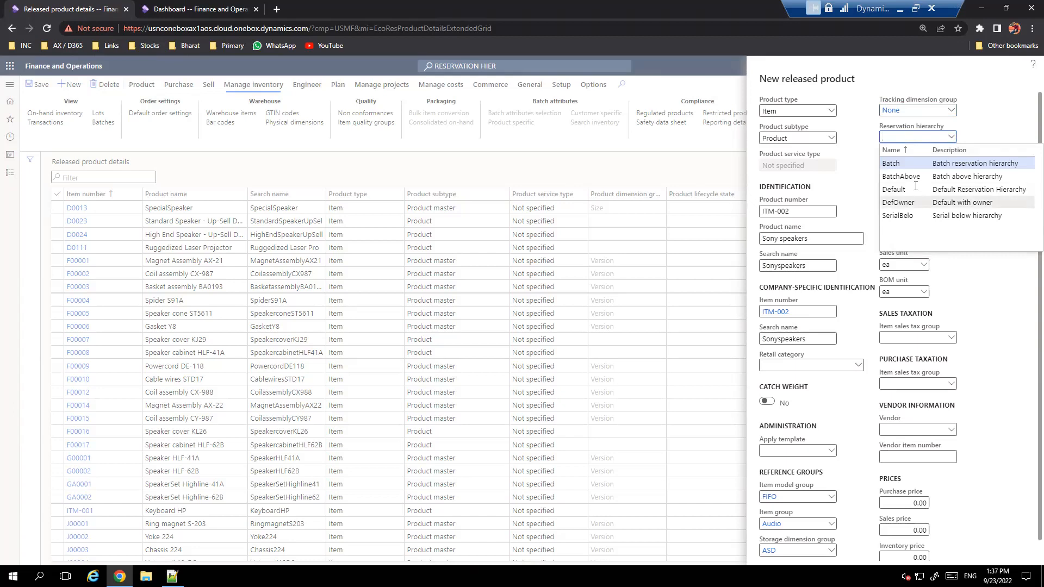
left_click(954, 190)
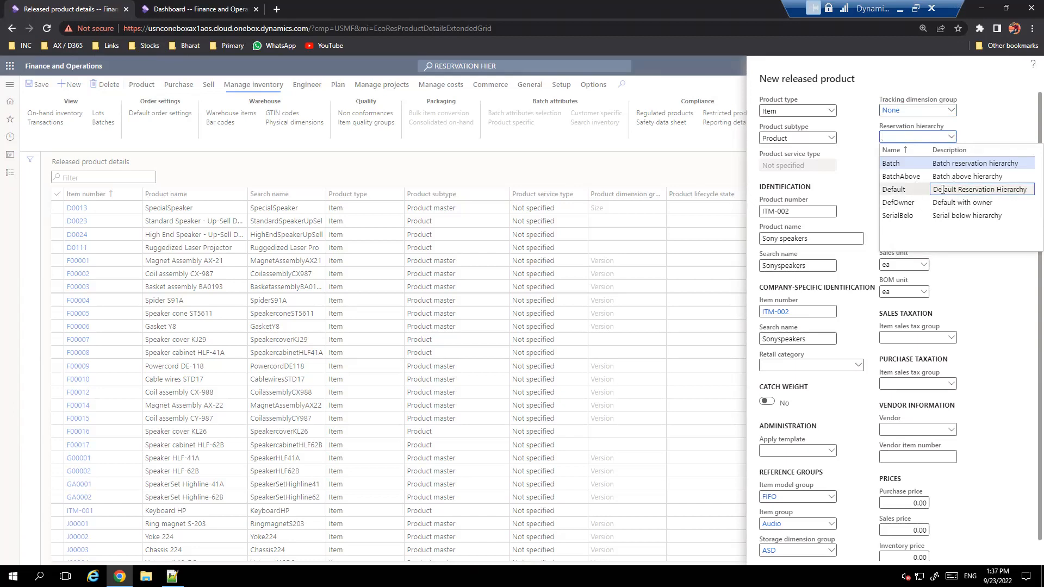
Step: Set the purchase price to 56 and create the released product
scroll(965, 303, "down", 1)
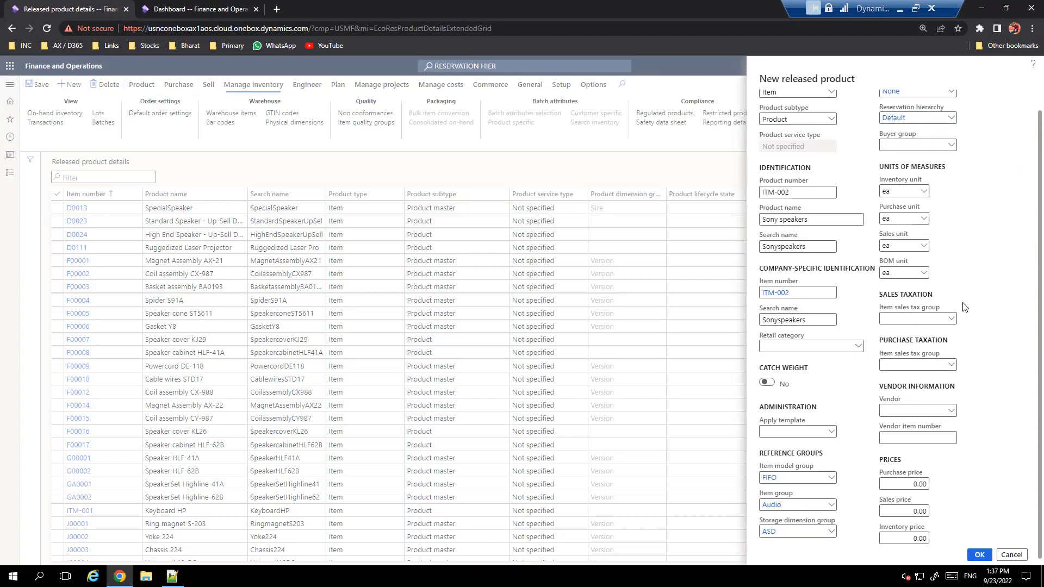
left_click(920, 483)
type("56")
key("Tab")
left_click(980, 555)
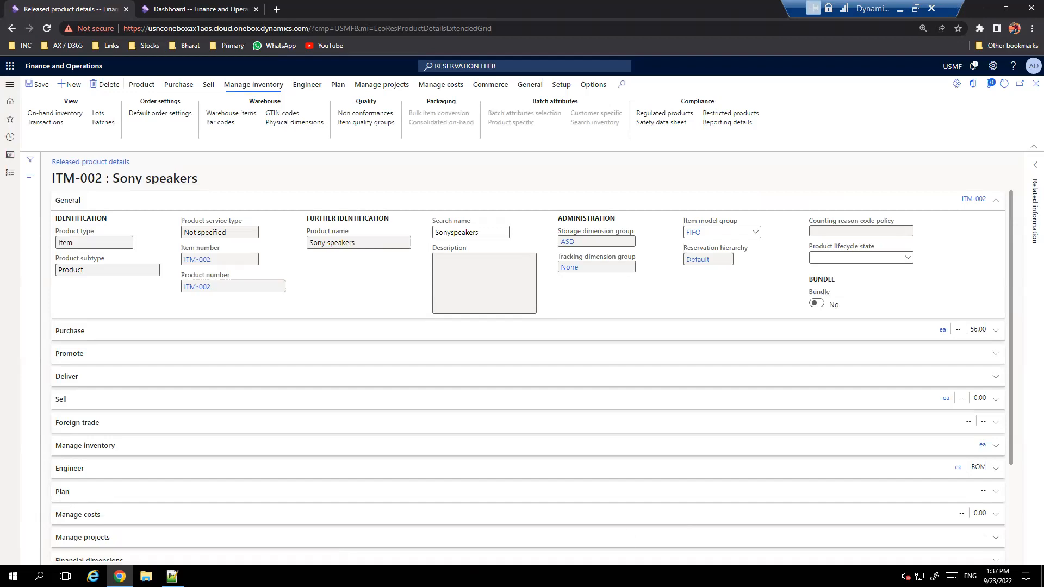
Step: Switch to the Advanced Warehouse.txt notes in Notepad++ and add the heading "Item set up :" on the last line
left_click(172, 575)
scroll(415, 408, "down", 3)
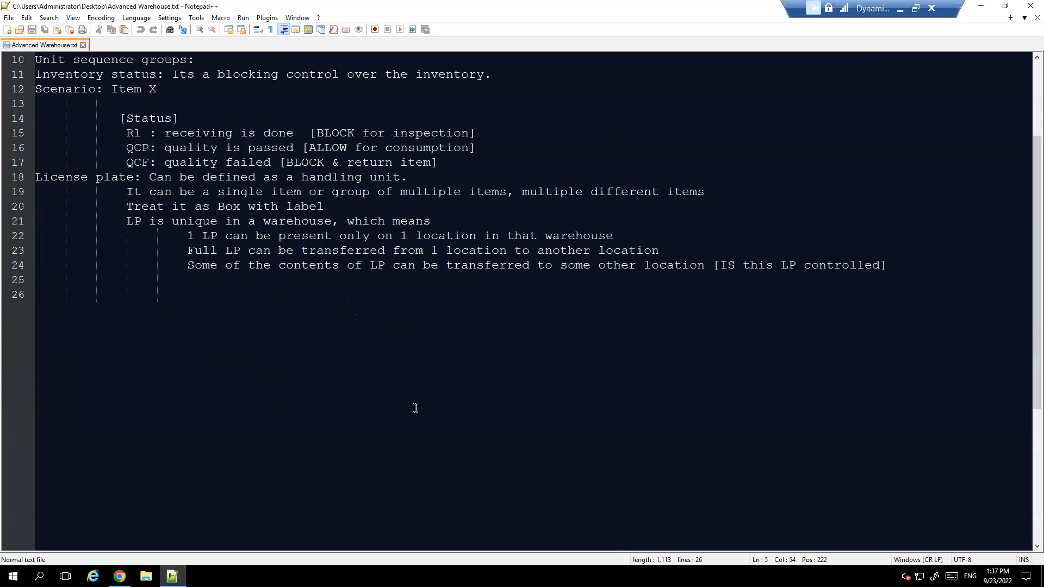
scroll(127, 369, "up", 2)
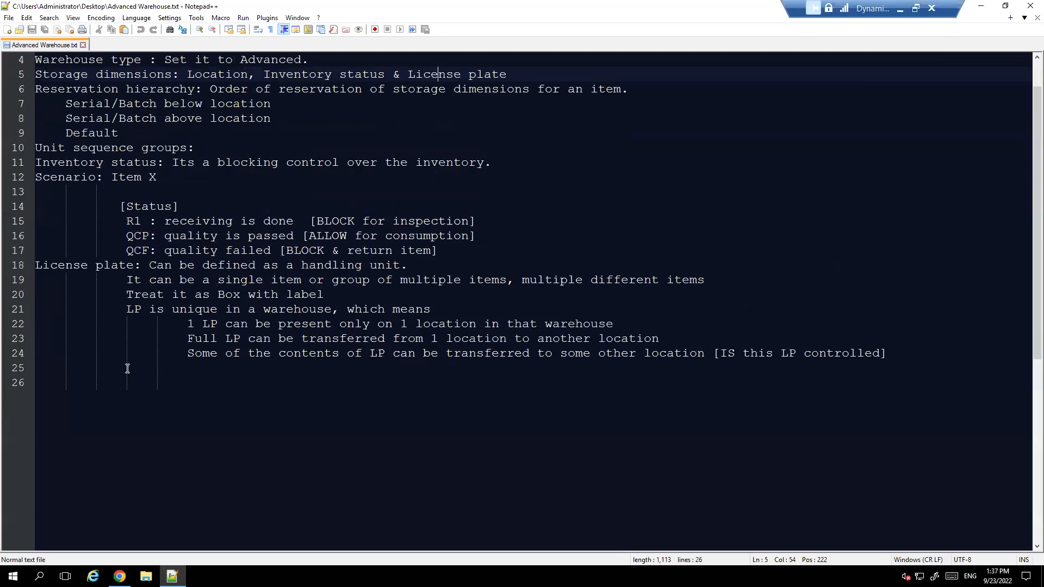
scroll(127, 368, "down", 2)
left_click(177, 315)
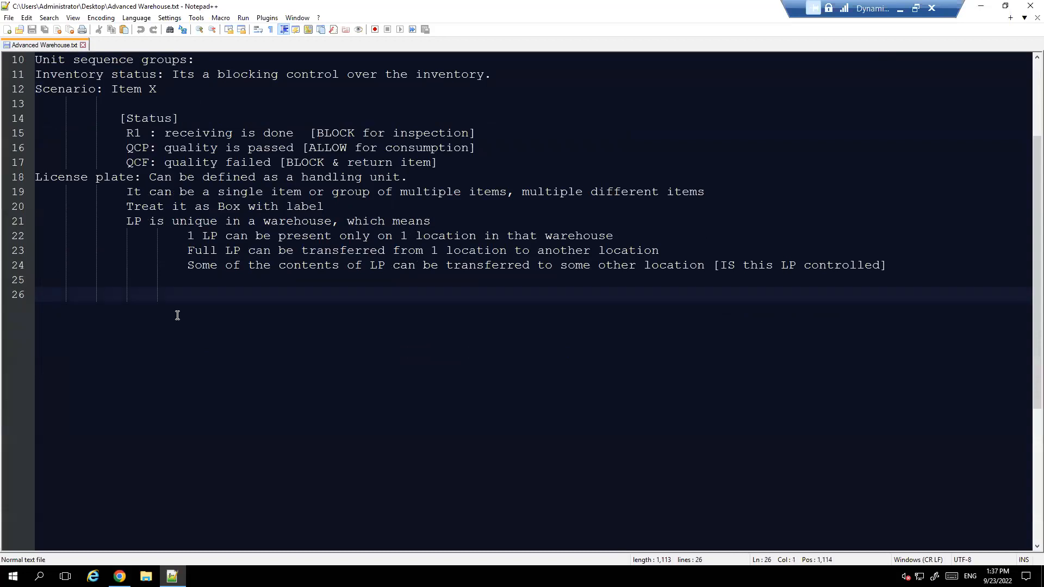
type("Item set up :")
key("Return")
Step: Write the first list entry "1) Proper storage dimensions" under the item set up heading
type("1")
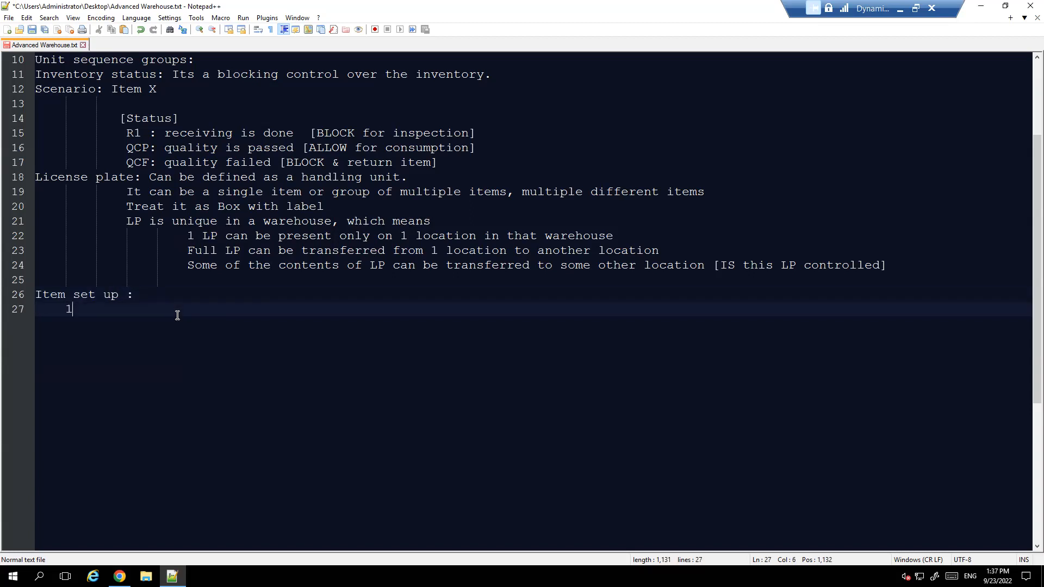
type(") proper st")
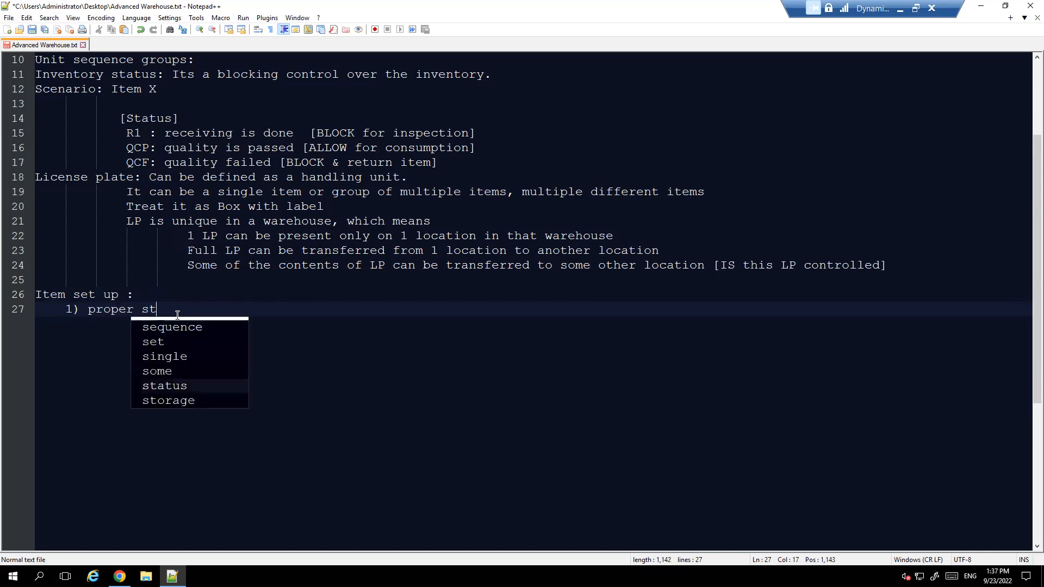
type("orage di")
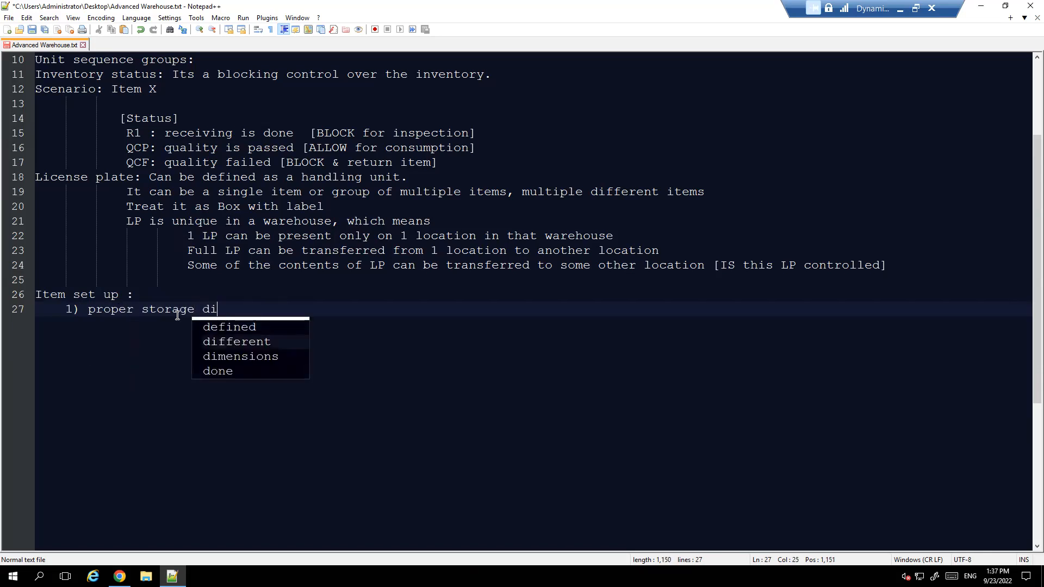
key("Down")
key("Return")
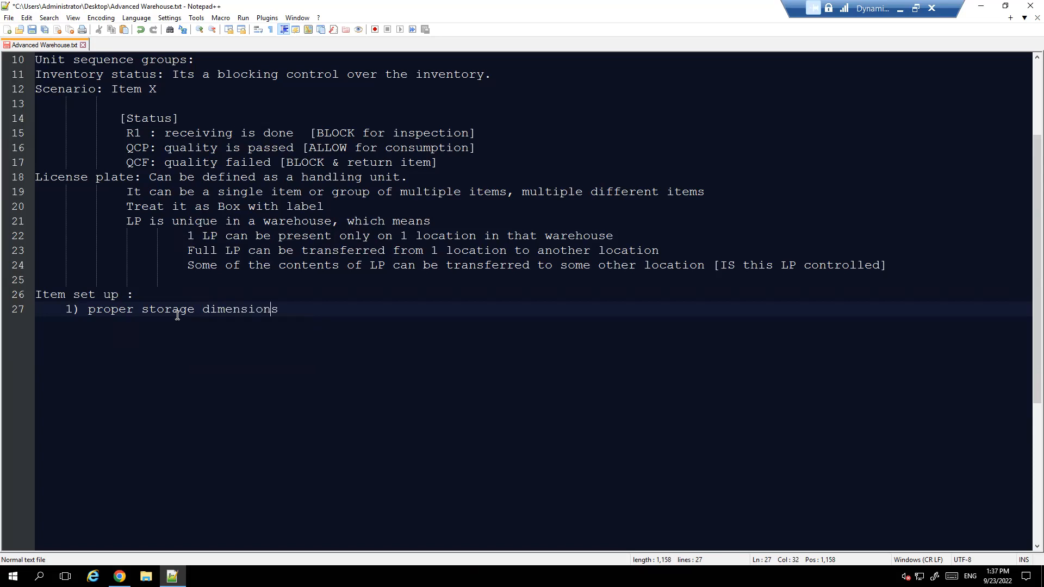
key("ctrl+Left")
key("ctrl+Left")
key("BackSpace")
type("P")
key("Right")
Step: Add the second list entry "2) Reservation hierarchy" on a new line
key("Return")
type("2")
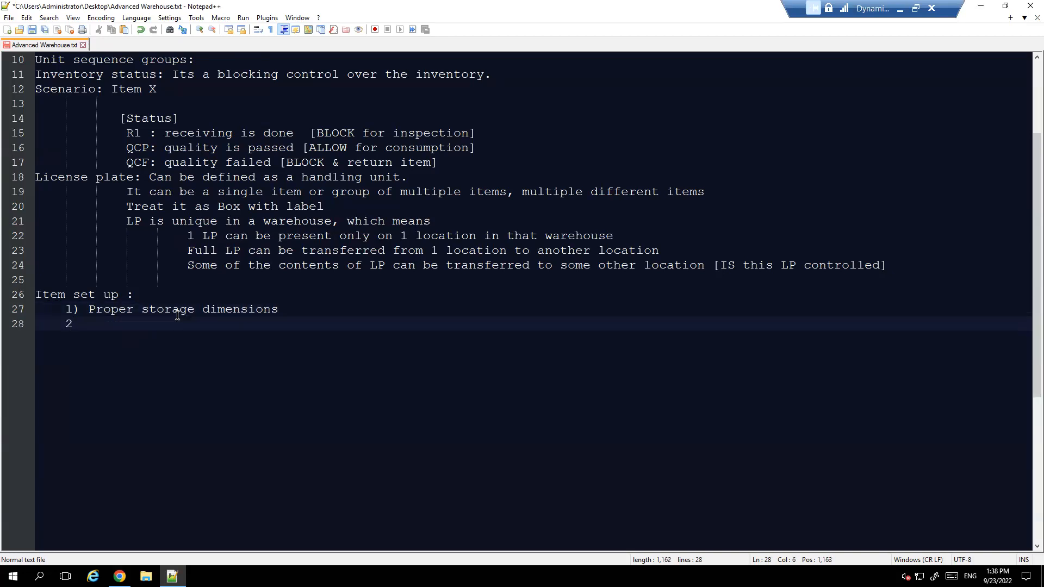
type(") Reserva")
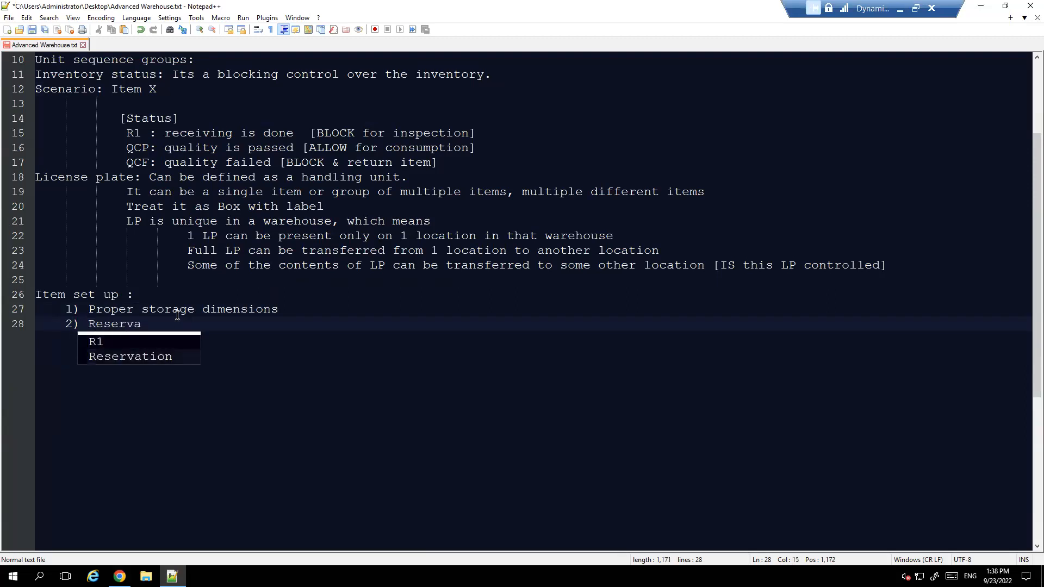
key("Return")
type("hie")
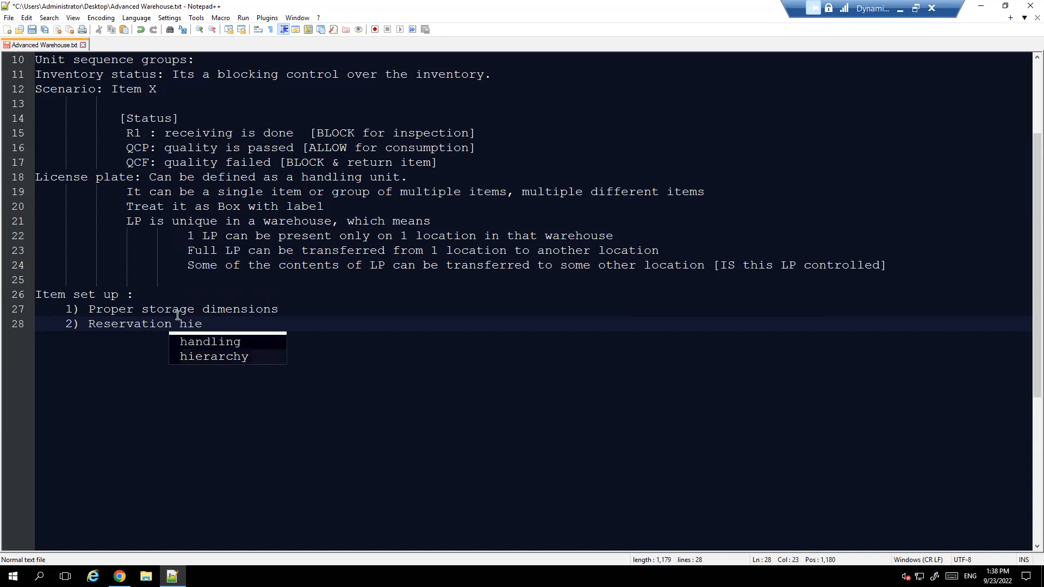
double_click(229, 358)
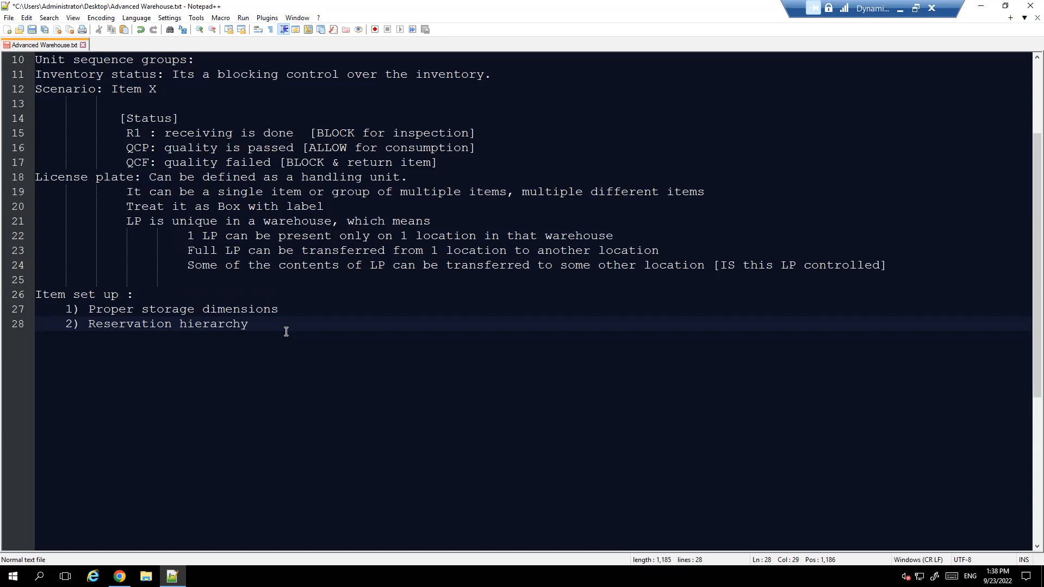
Step: Add the third list entry "3) Unit sequence groups" and start a new line below it
key("Return")
type("3) Uni")
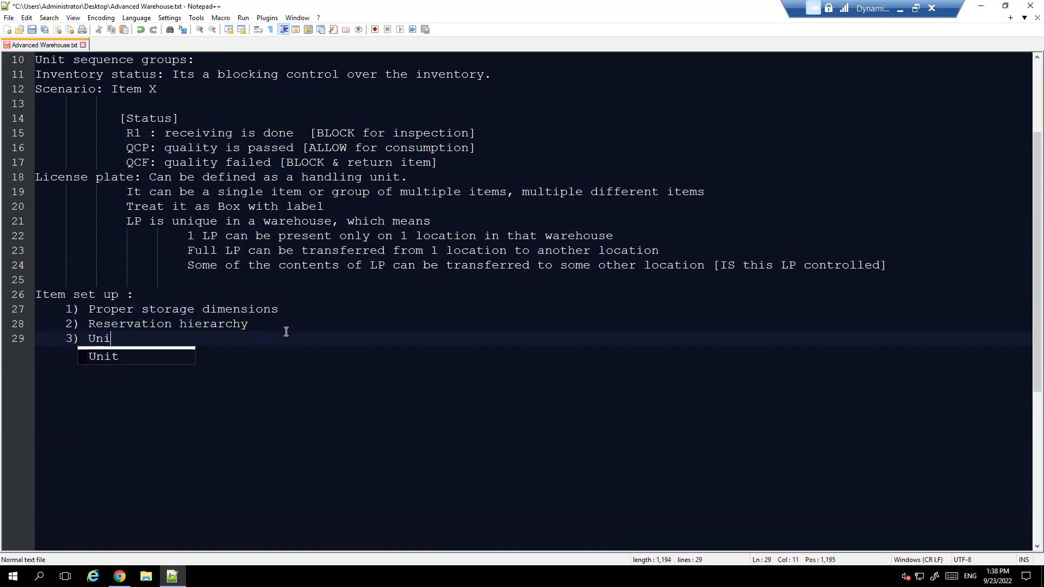
type("t")
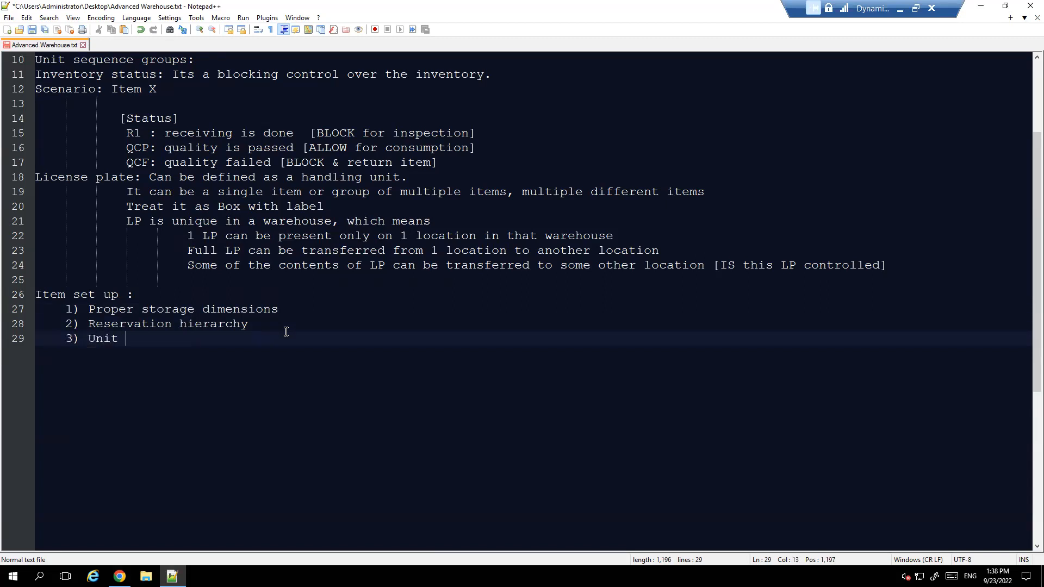
type(" sequence groups")
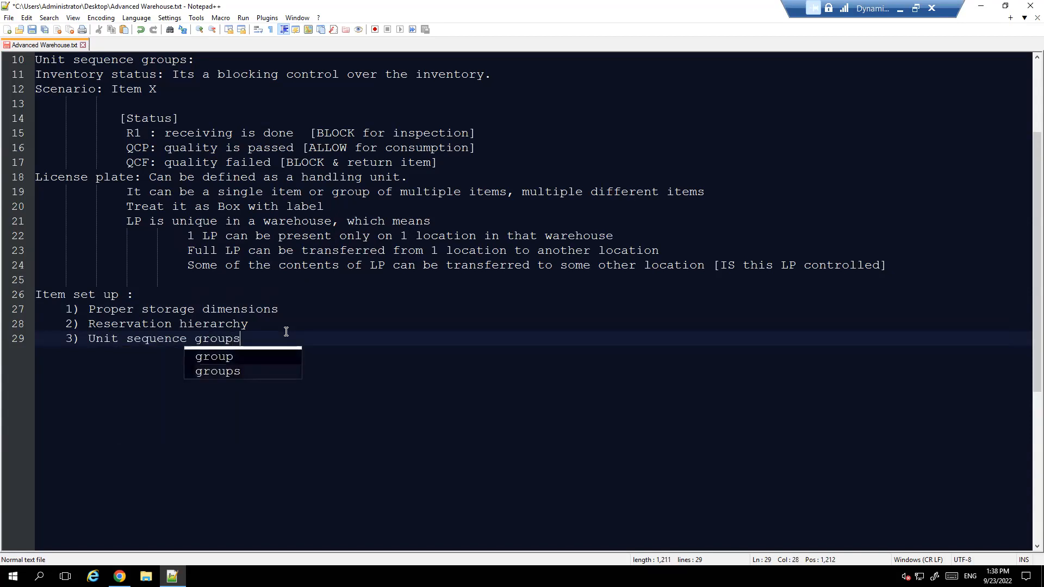
key("Return")
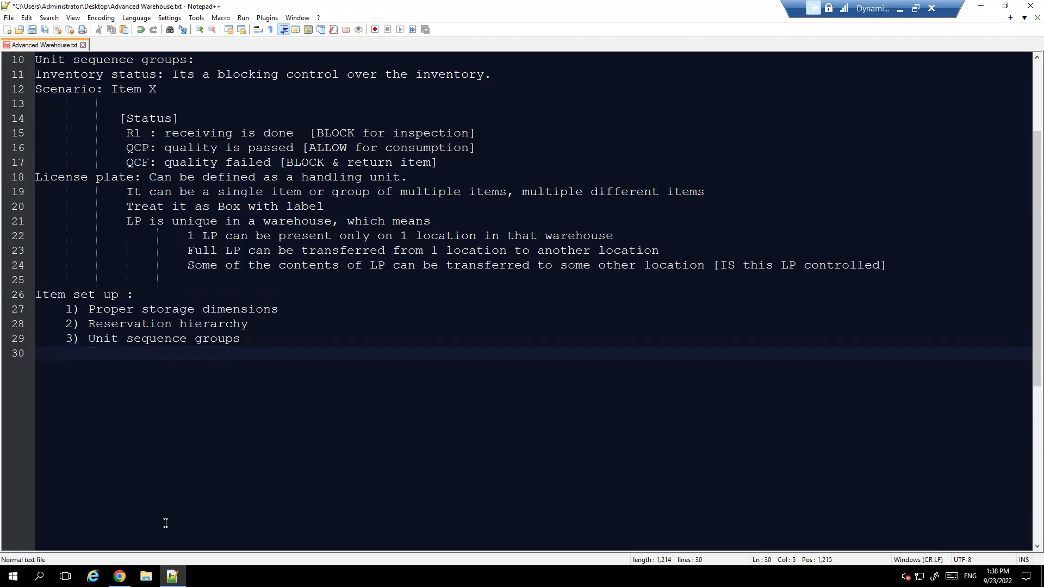
Step: Switch to Dynamics 365 in Chrome and expand ITM-002's Warehouse section to view the unit sequence group ID field
left_click(120, 576)
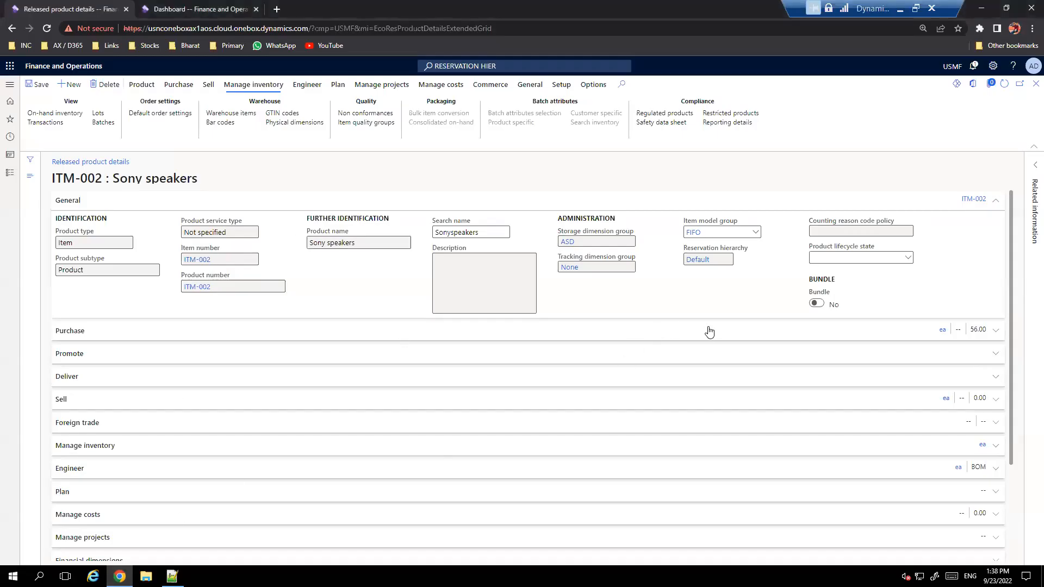
scroll(242, 347, "down", 3)
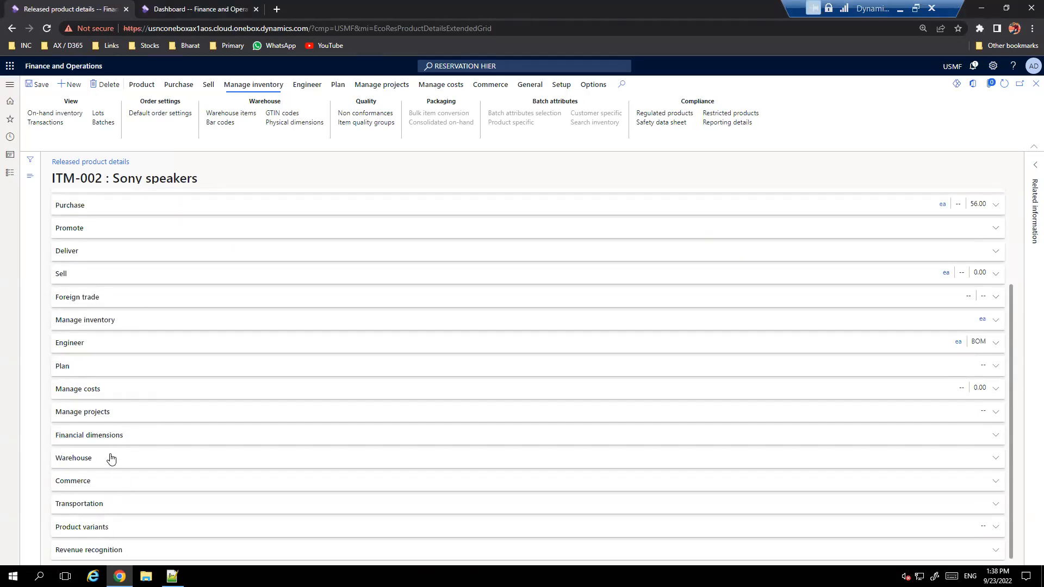
left_click(129, 458)
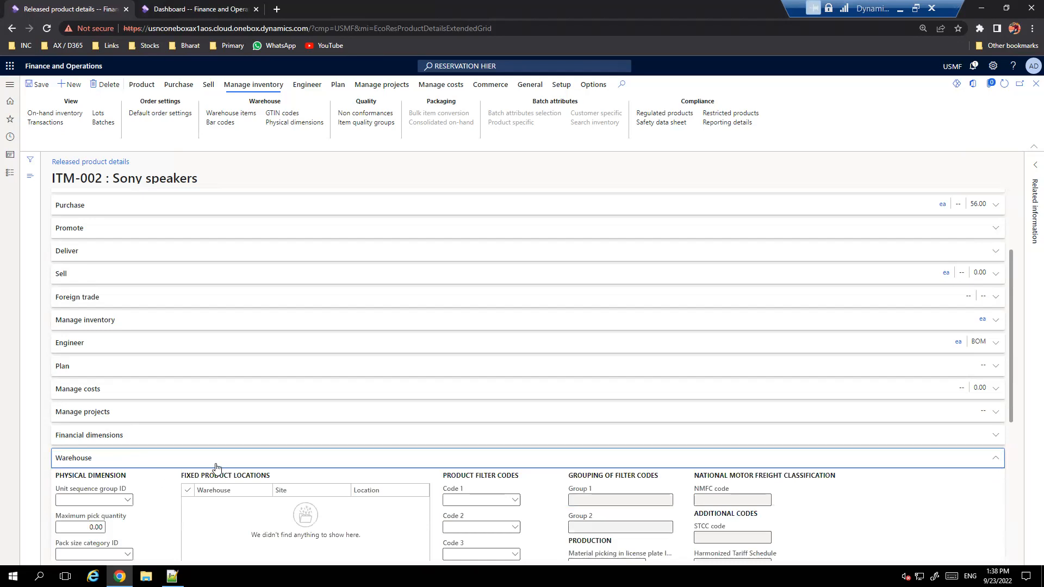
scroll(217, 469, "down", 2)
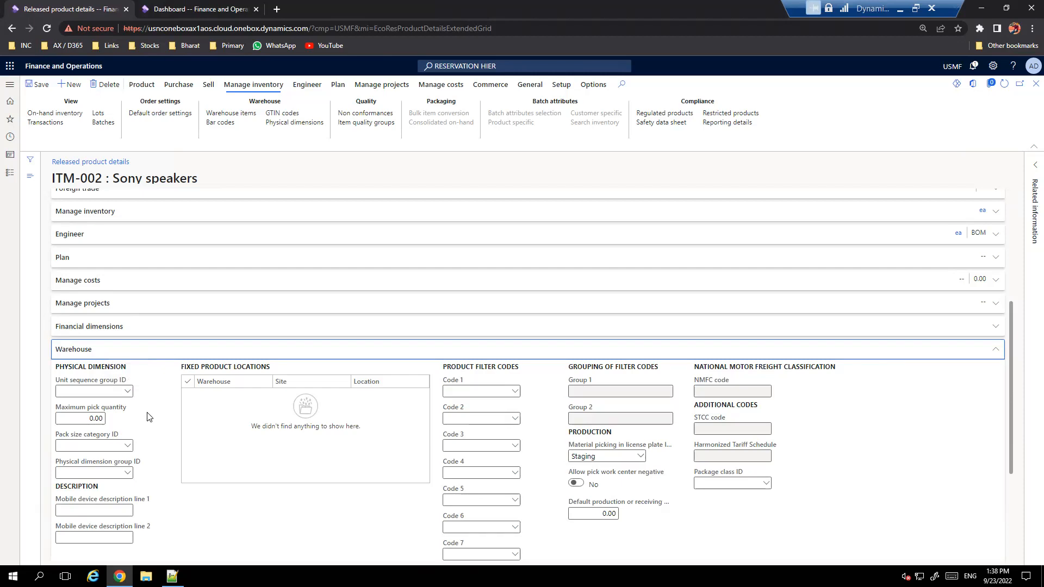
Step: Switch to Notepad++ and describe unit sequence groups as "All possible units in which I can do inventory transactions, like receiving an item"
left_click(171, 576)
left_click(286, 340)
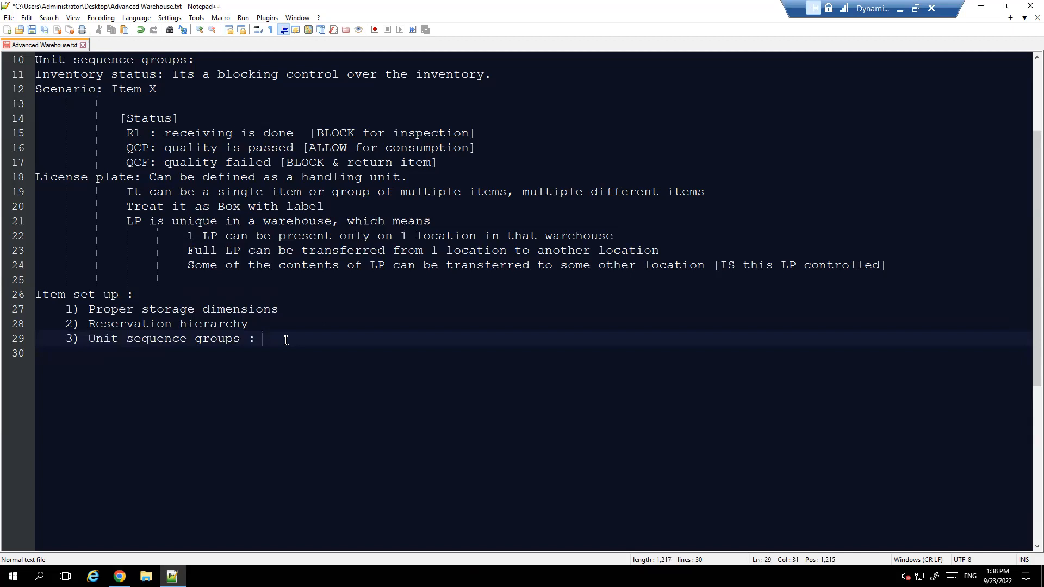
type("All p")
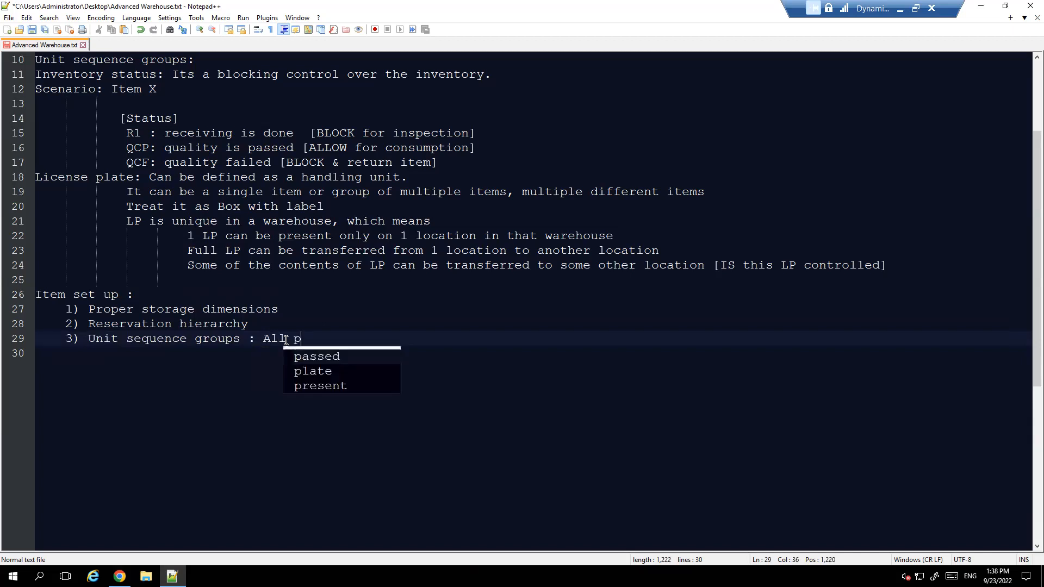
type("ossibl")
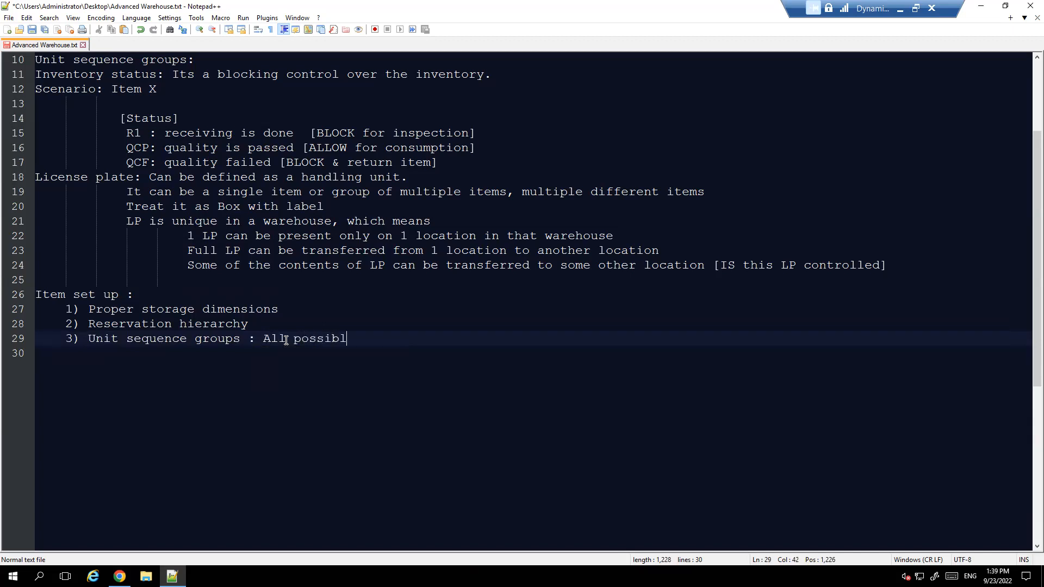
type("e units in w")
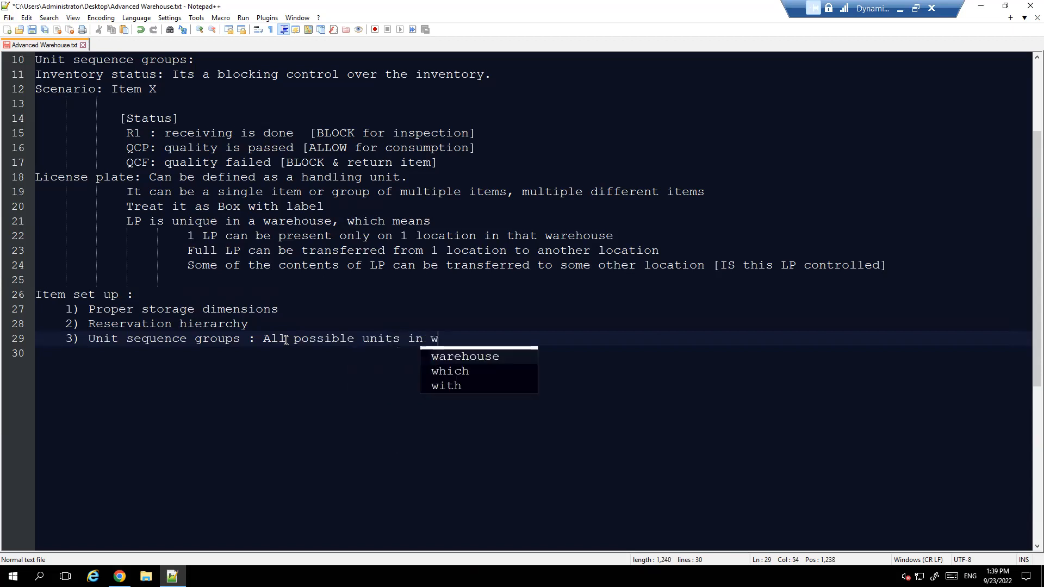
type("hich I can do inventory ")
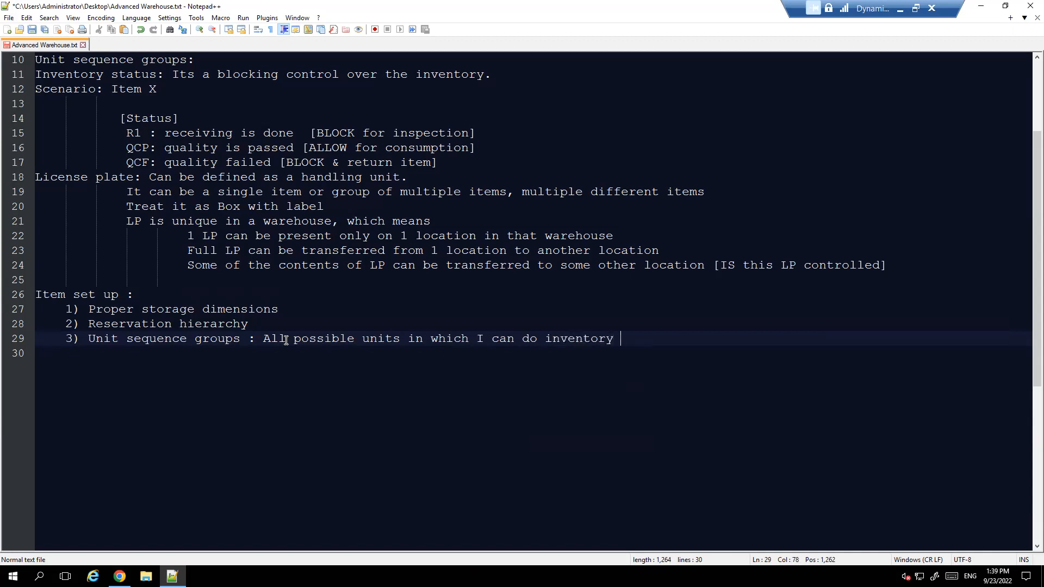
type("transactio")
type("ns ")
type(" like r")
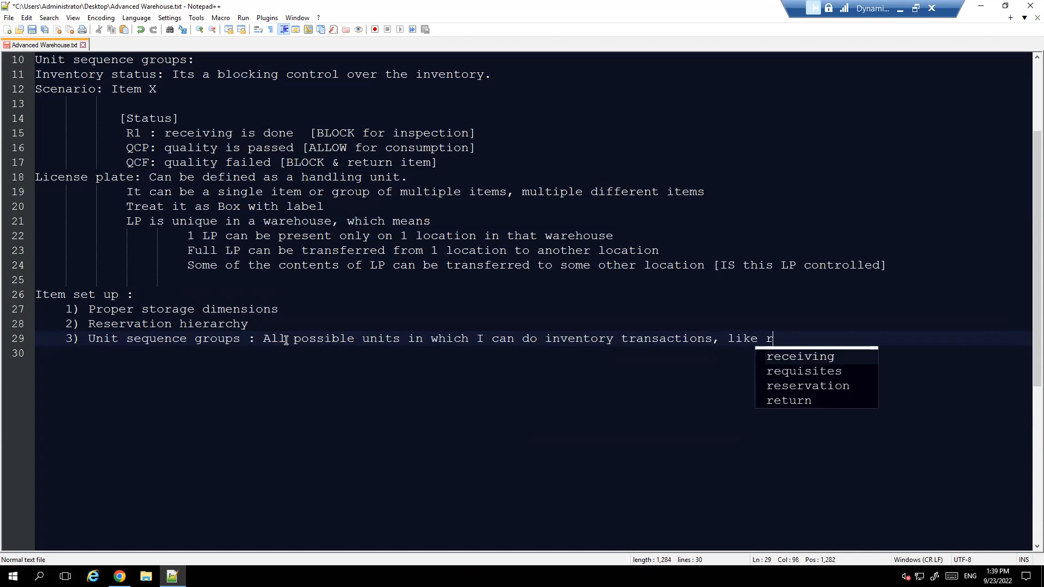
type("eceiving ")
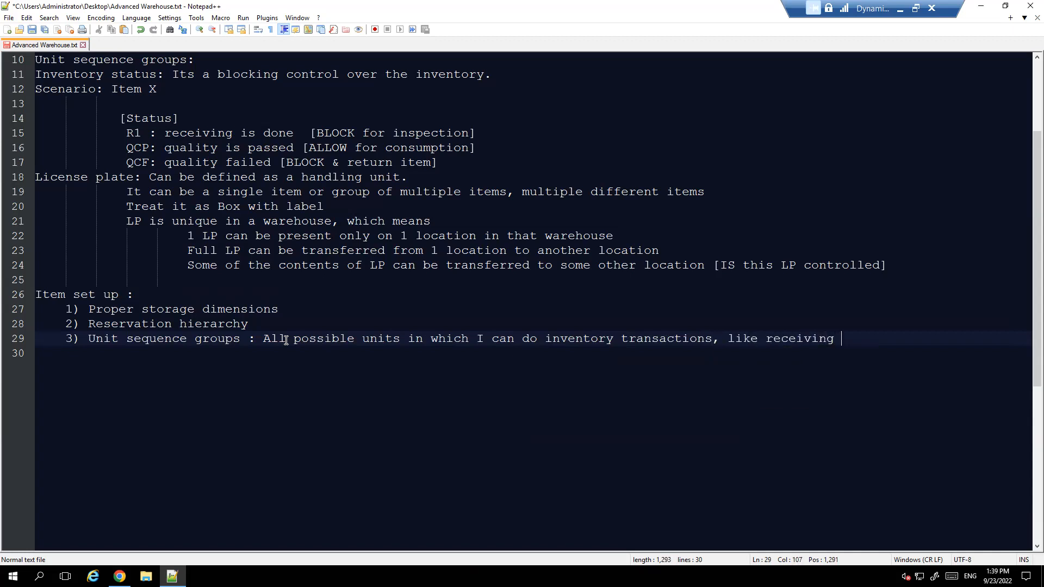
type("an item")
Step: Switch to Dynamics 365 in Chrome and open the details form behind ITM-002's unit sequence group ID field
key("alt+Tab")
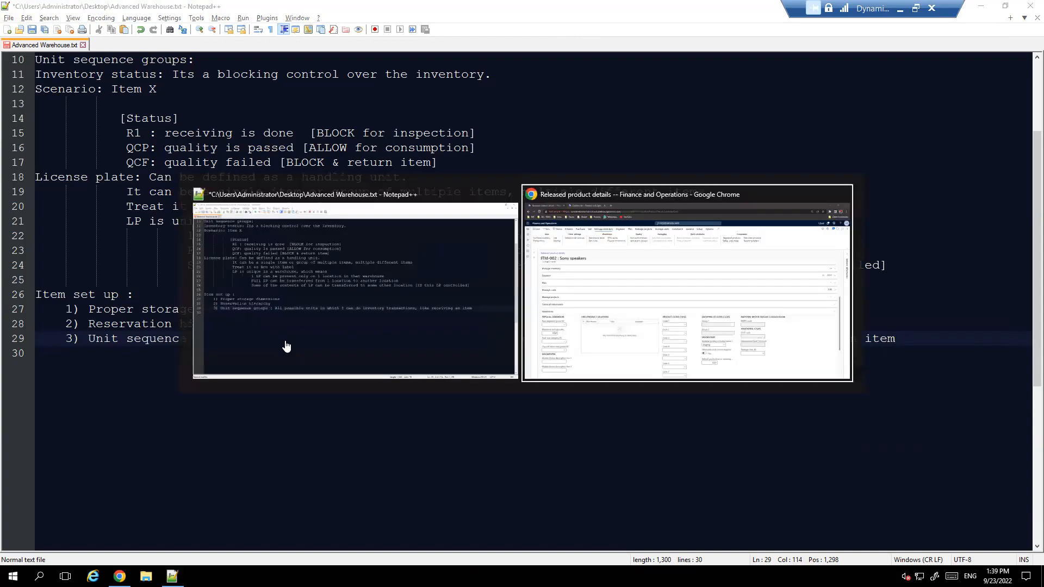
right_click(127, 397)
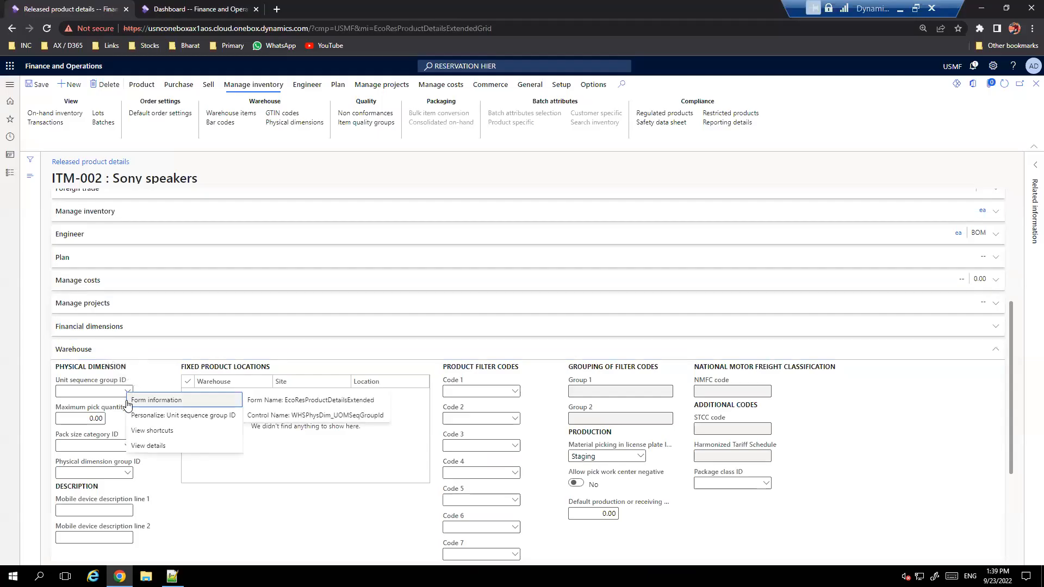
left_click(139, 447)
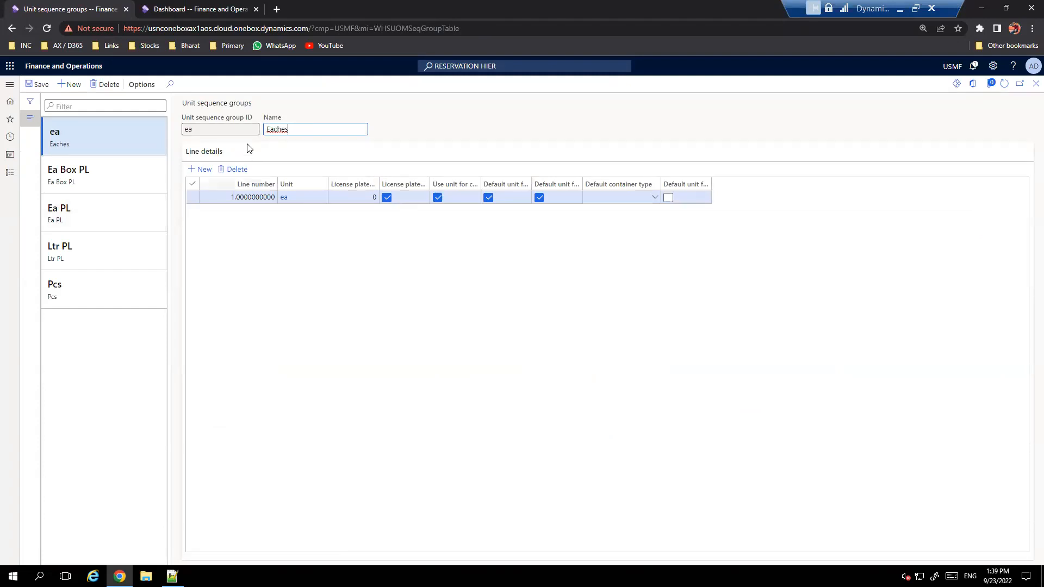
Step: Examine the line details of the Ea Box PL and ea unit sequence groups, and return to the released product
left_click(129, 179)
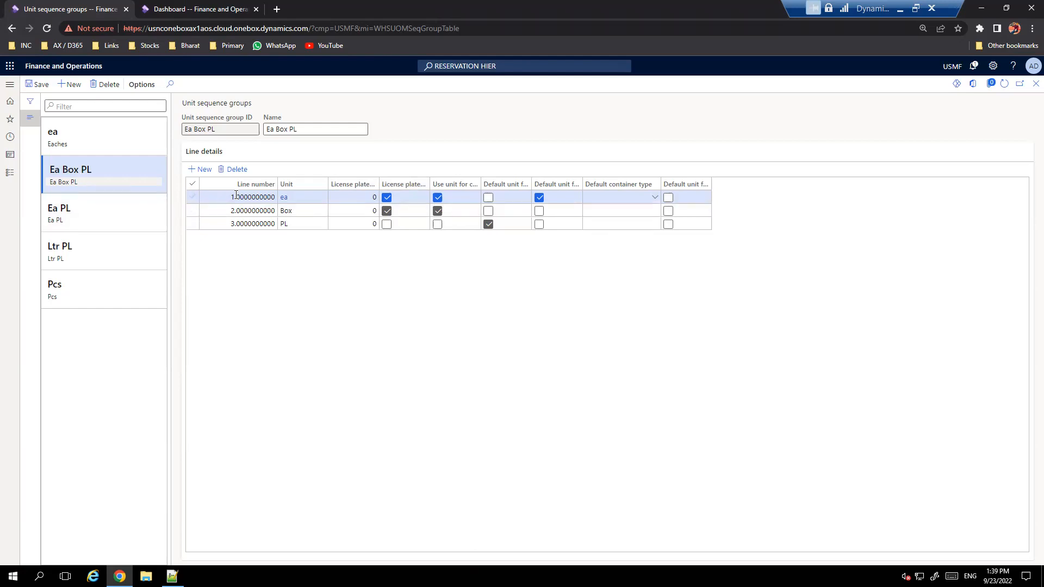
left_click_drag(231, 197, 278, 198)
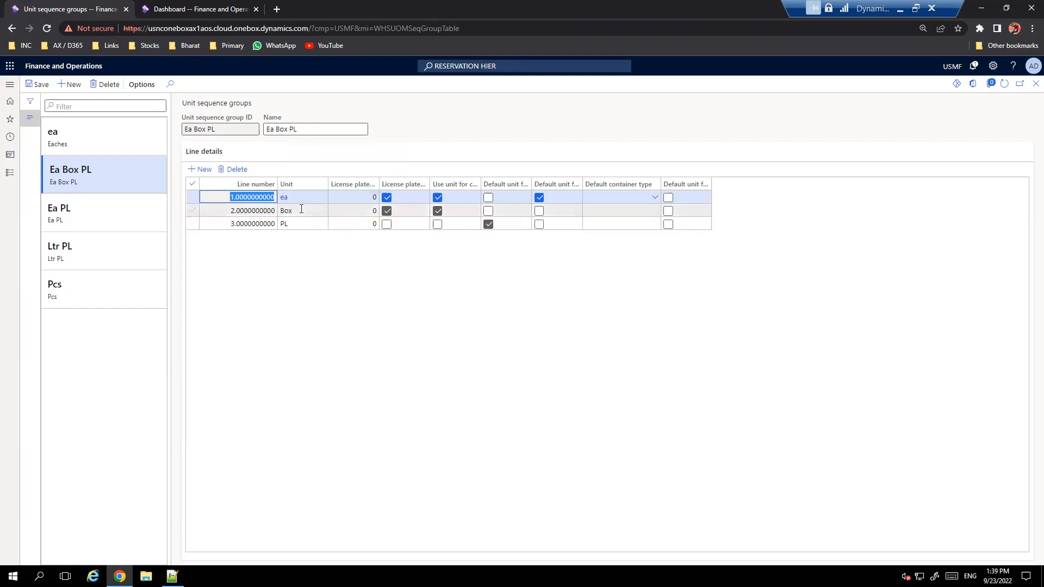
mouse_move(302, 213)
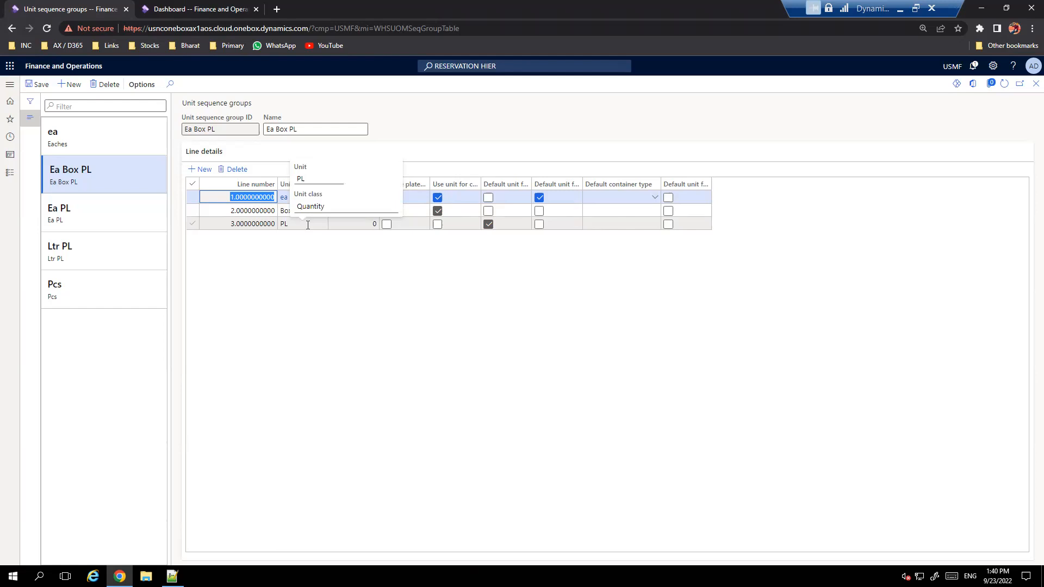
left_click(308, 225)
key("Up")
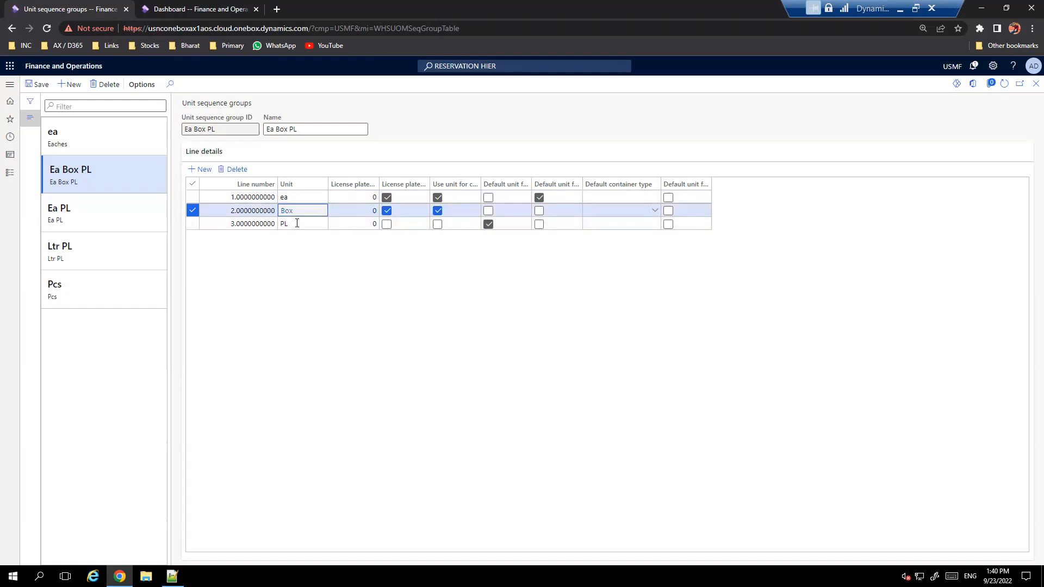
left_click(294, 225)
left_click(308, 198)
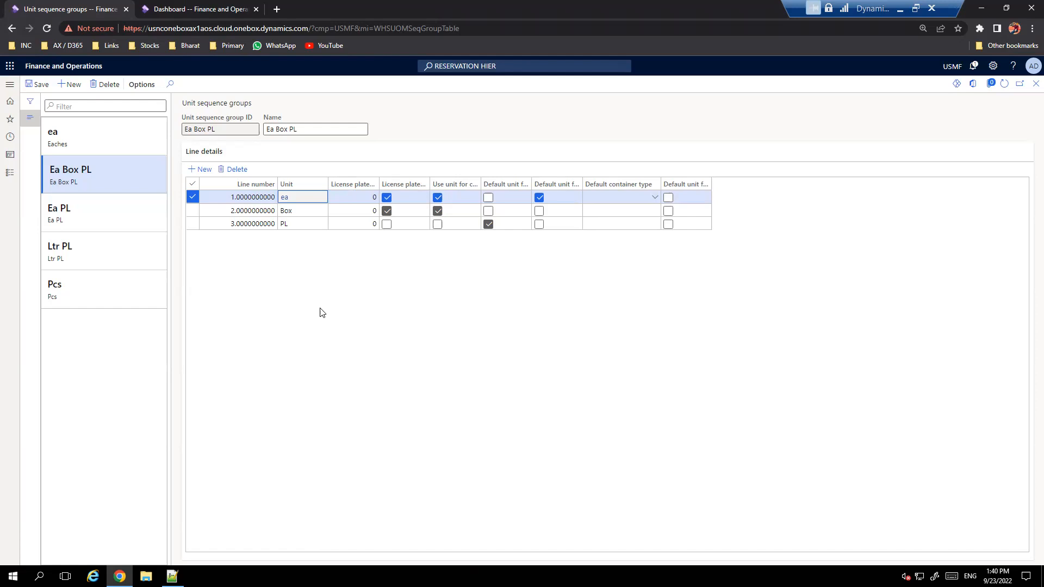
left_click(125, 138)
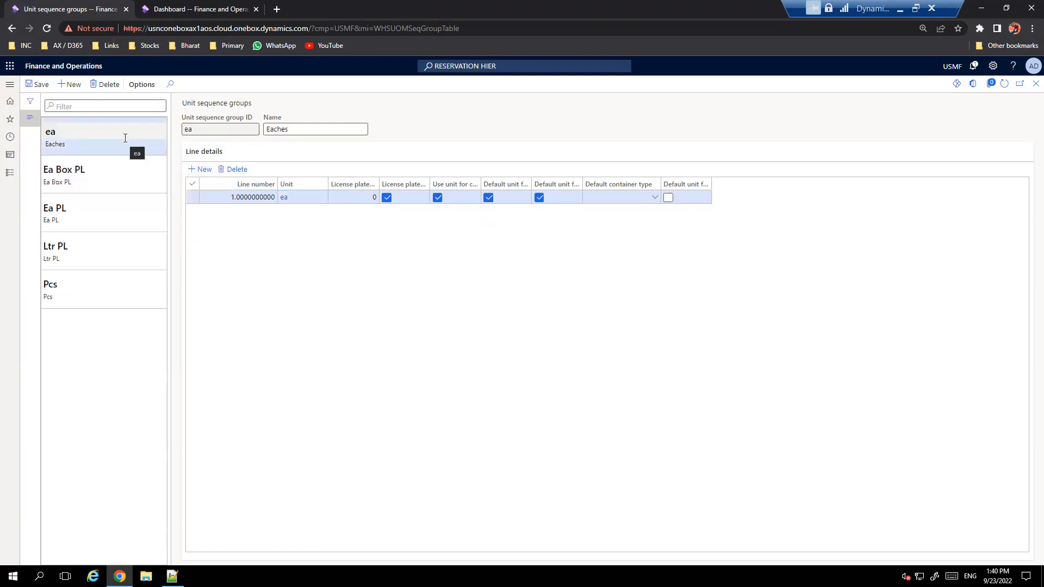
left_click(1035, 84)
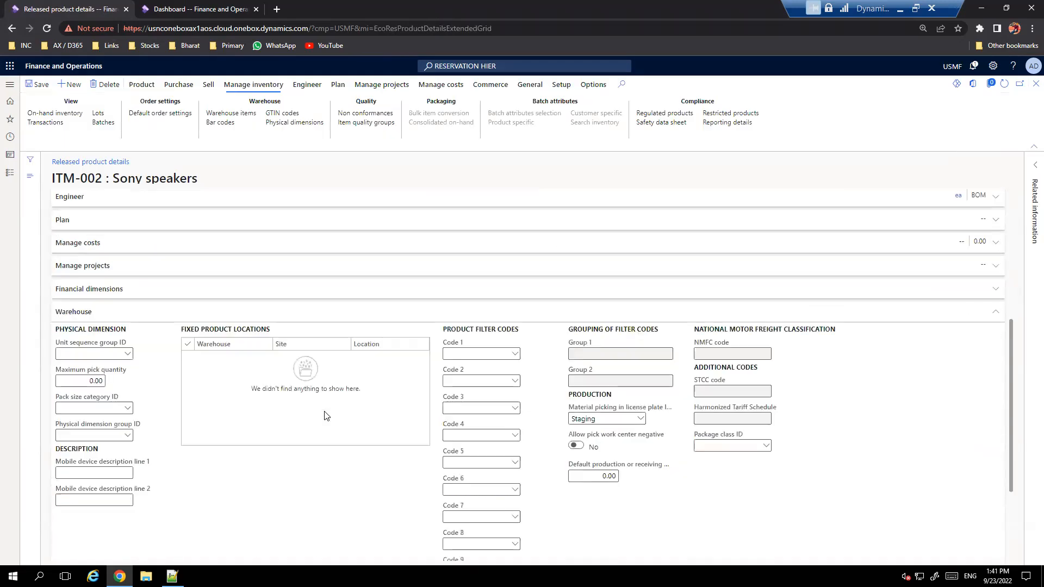
Step: Set ITM-002's unit sequence group ID to Ea Box PL and save the product
left_click(128, 354)
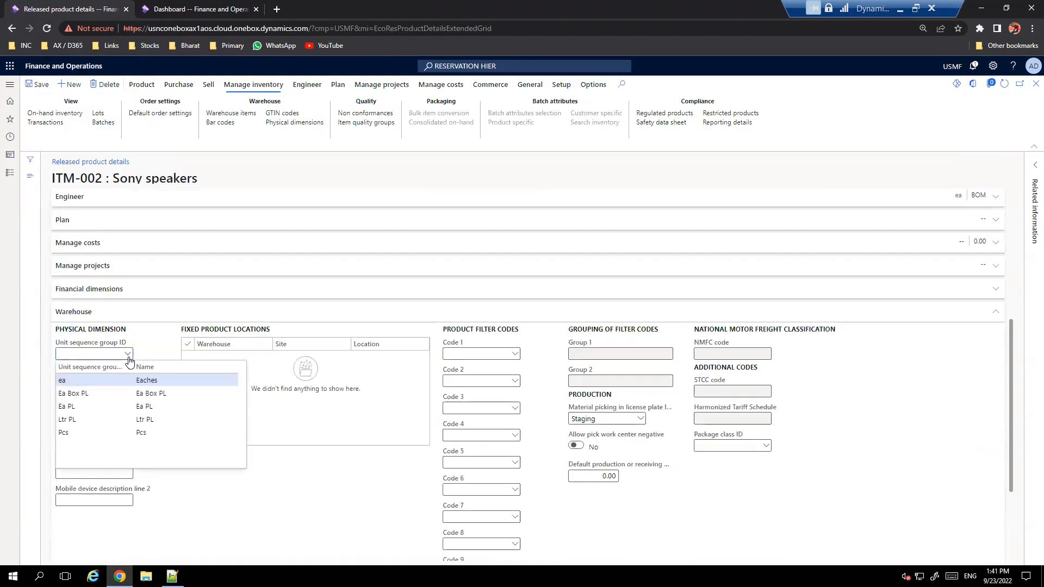
left_click(81, 380)
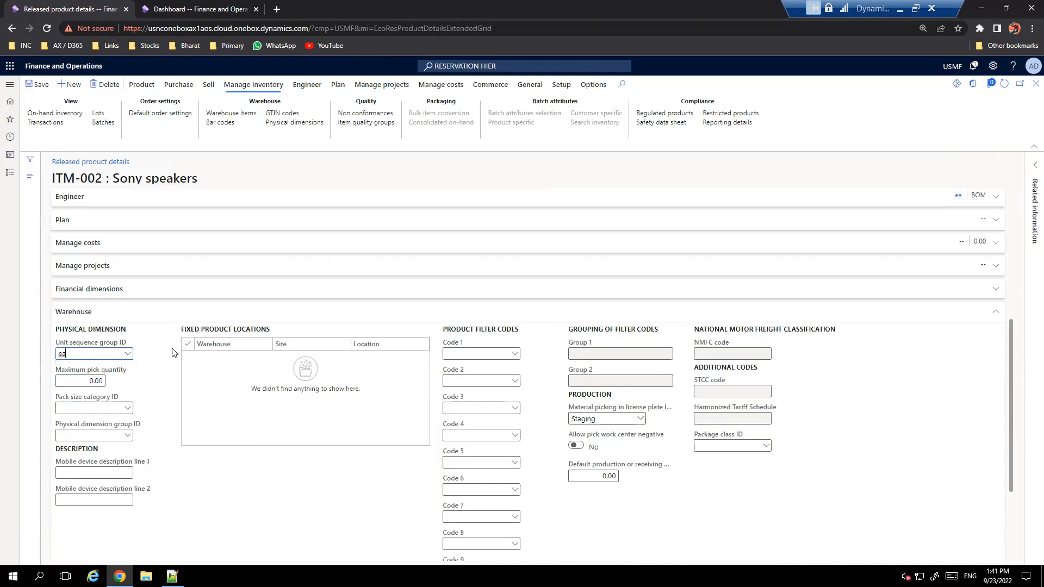
left_click(128, 354)
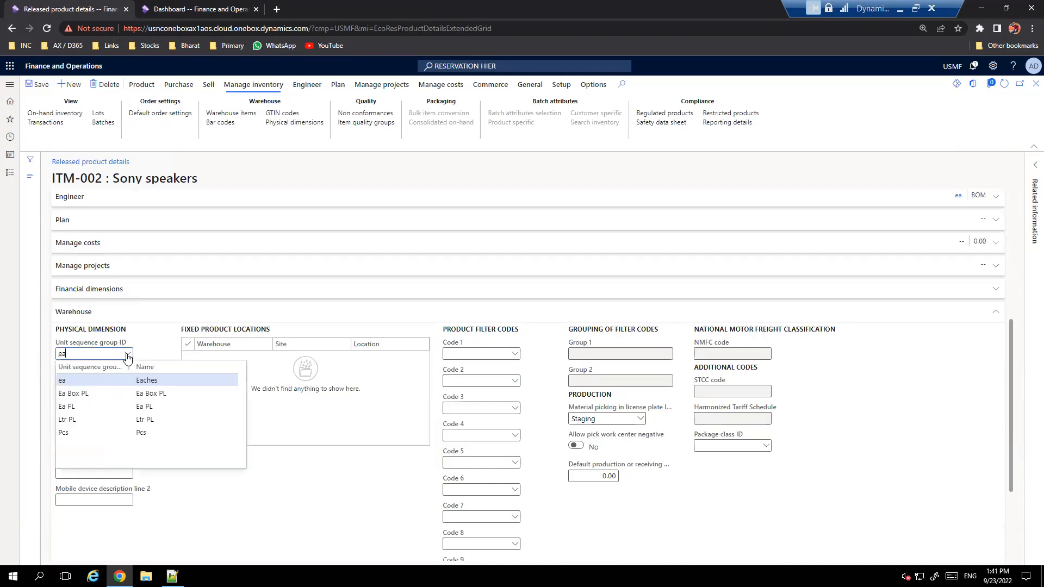
left_click(106, 393)
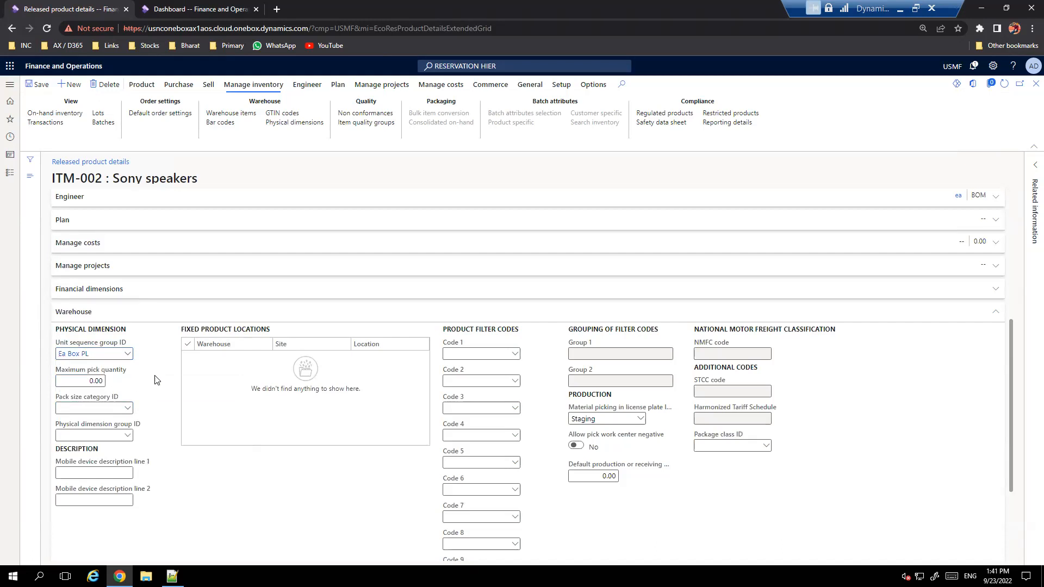
left_click(41, 86)
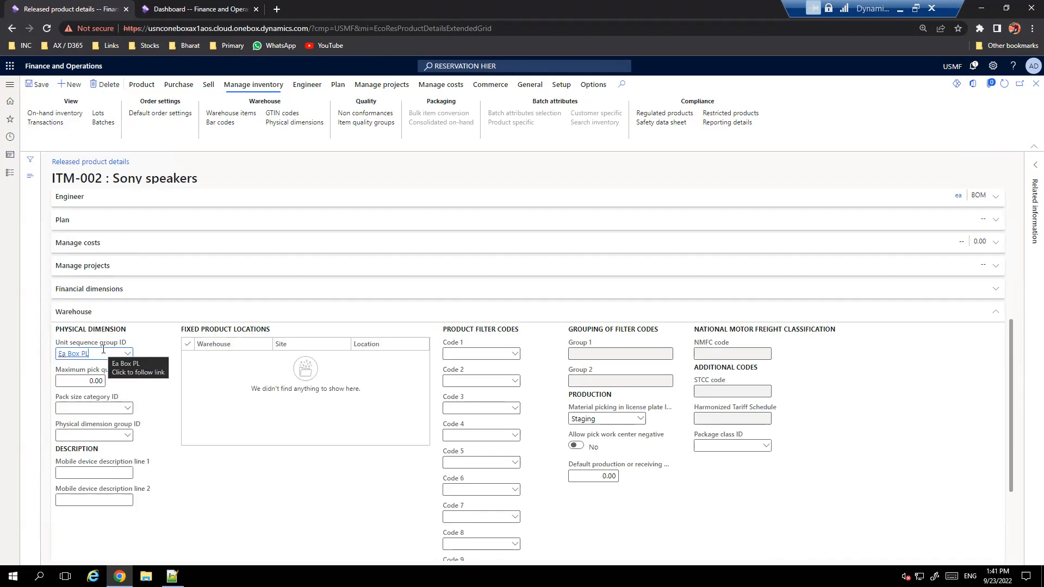
Step: Open the unit conversions setup for ITM-002
left_click(141, 85)
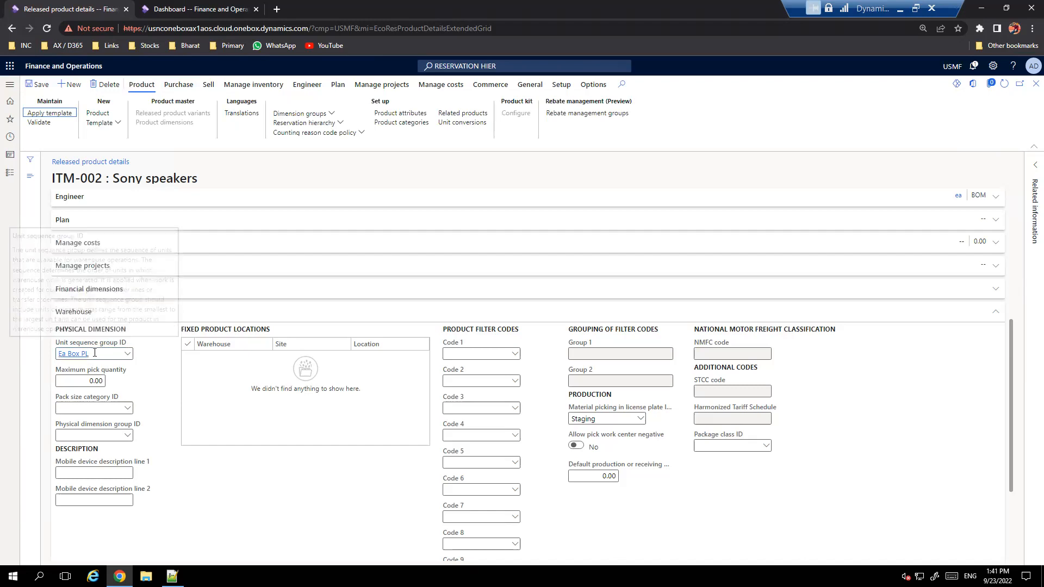
mouse_move(99, 356)
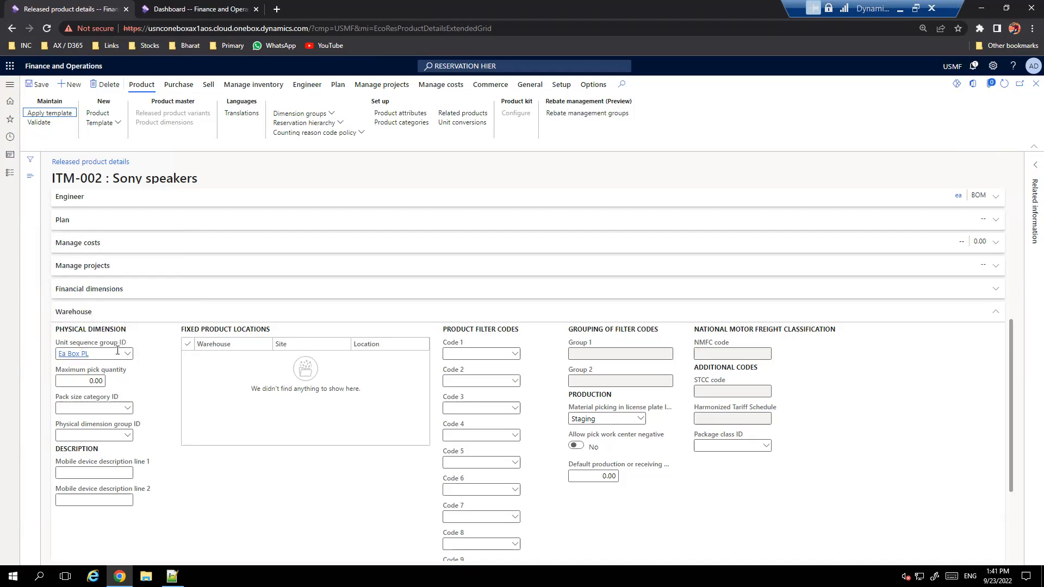
left_click(467, 126)
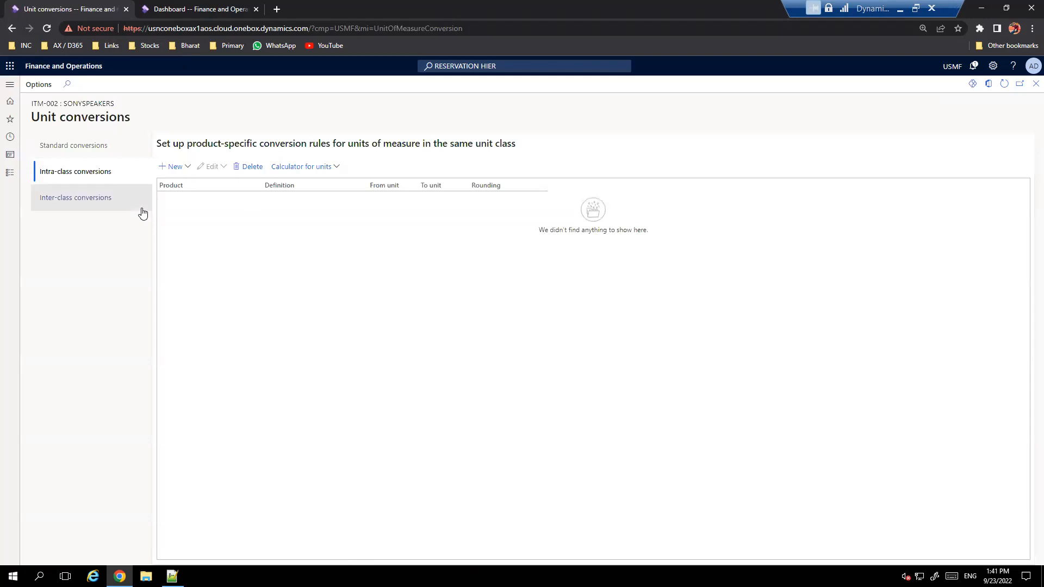
Step: Review the standard and inter-class conversion lists, and return to the intra-class conversions
left_click(188, 171)
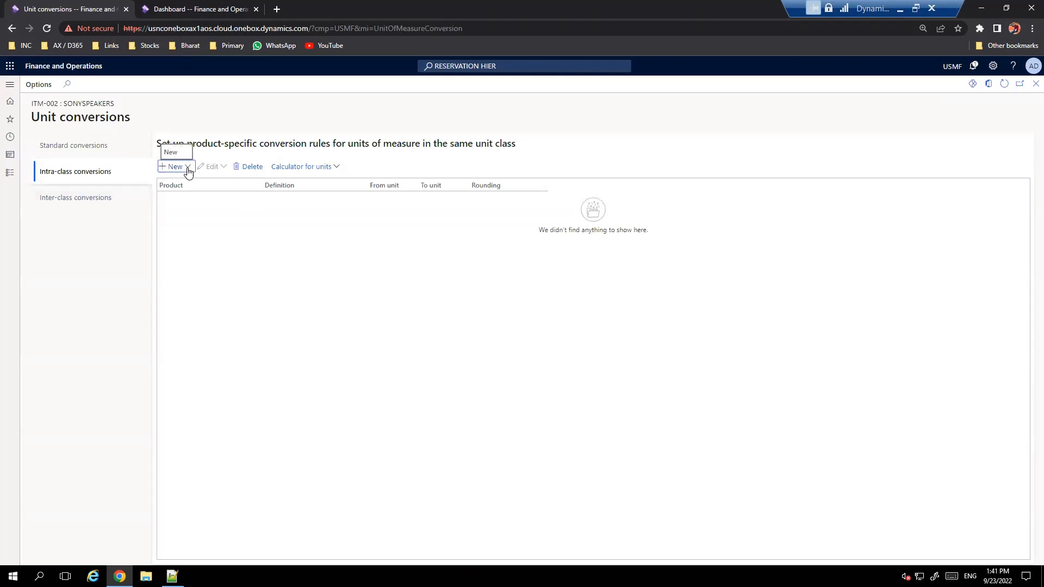
left_click(105, 267)
left_click(84, 153)
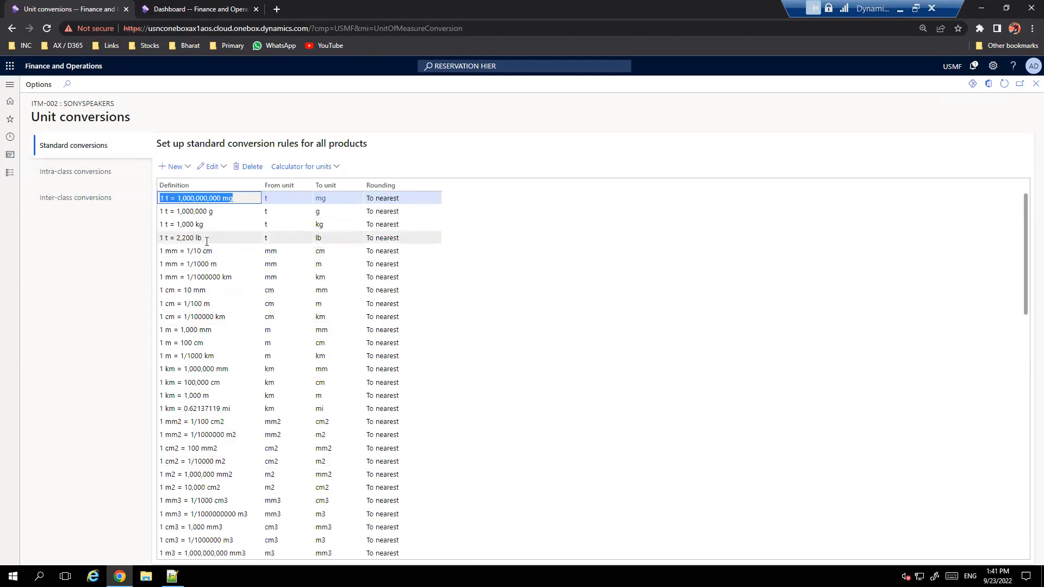
left_click(84, 200)
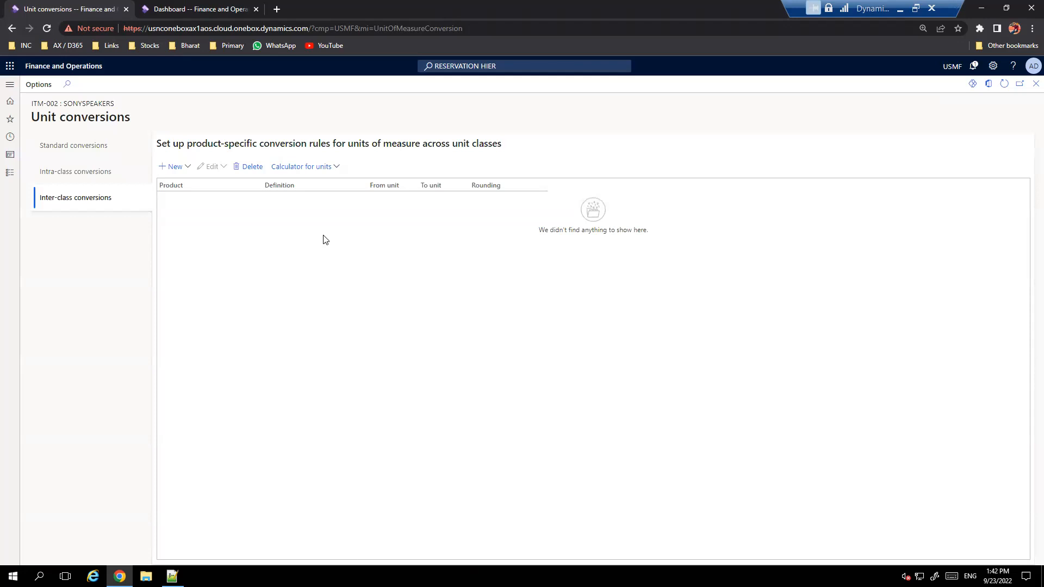
left_click(85, 173)
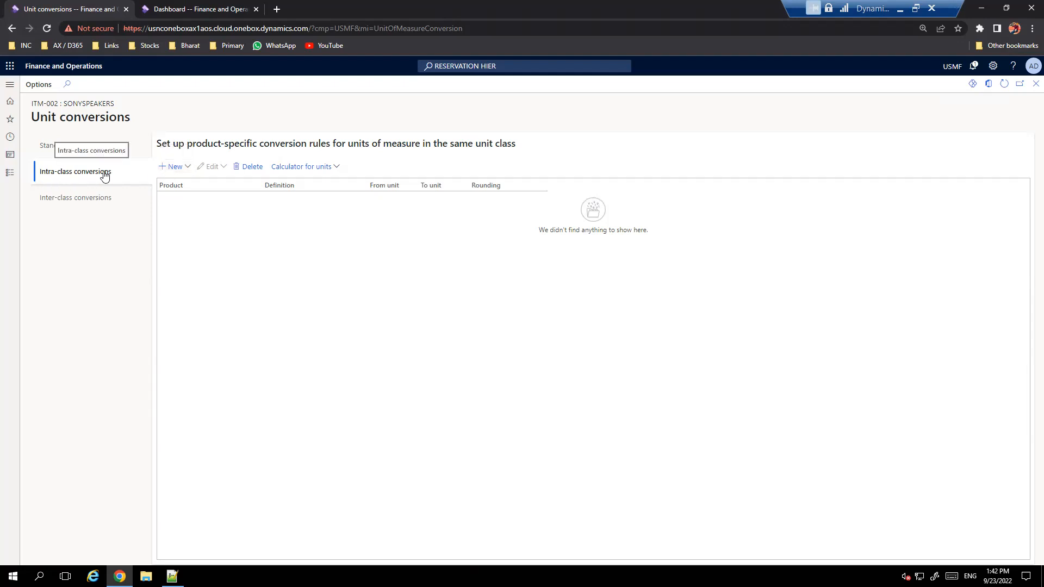
Step: Add an intra-class unit conversion for ITM-002 defining 1 Box as 10 ea, rounded to nearest
left_click(179, 168)
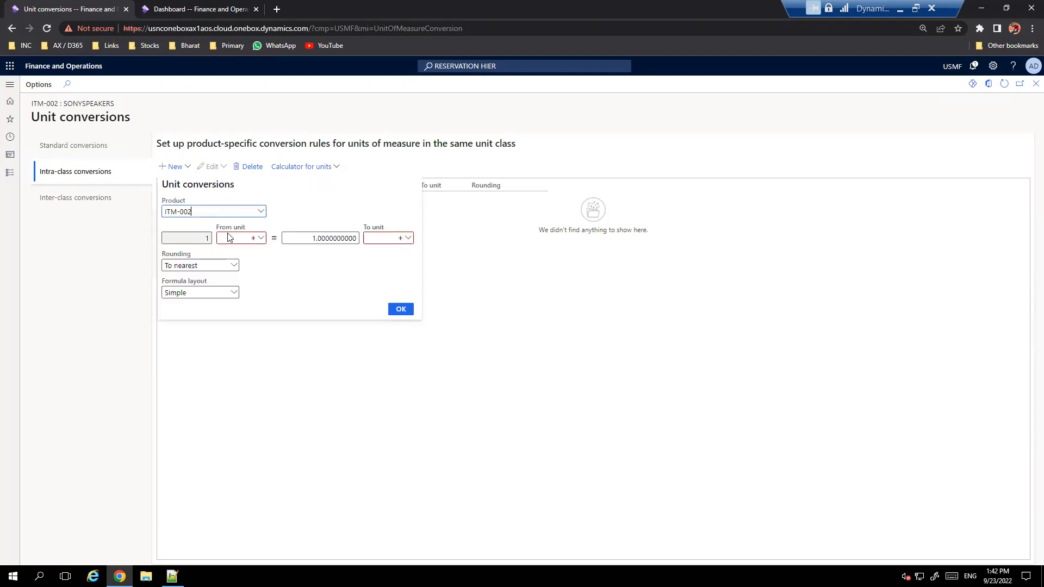
left_click(231, 240)
type("box")
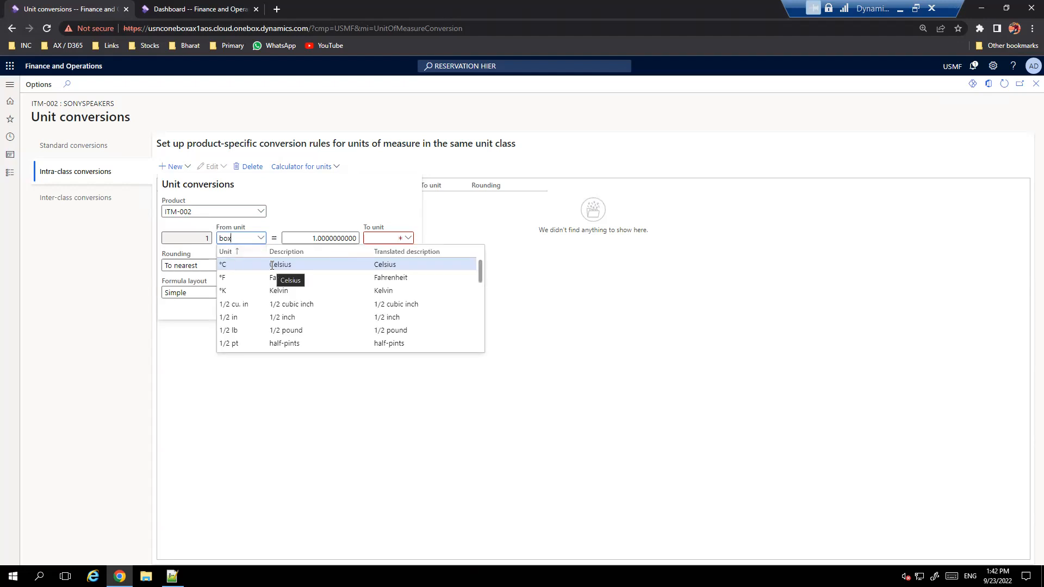
key("BackSpace")
key("BackSpace")
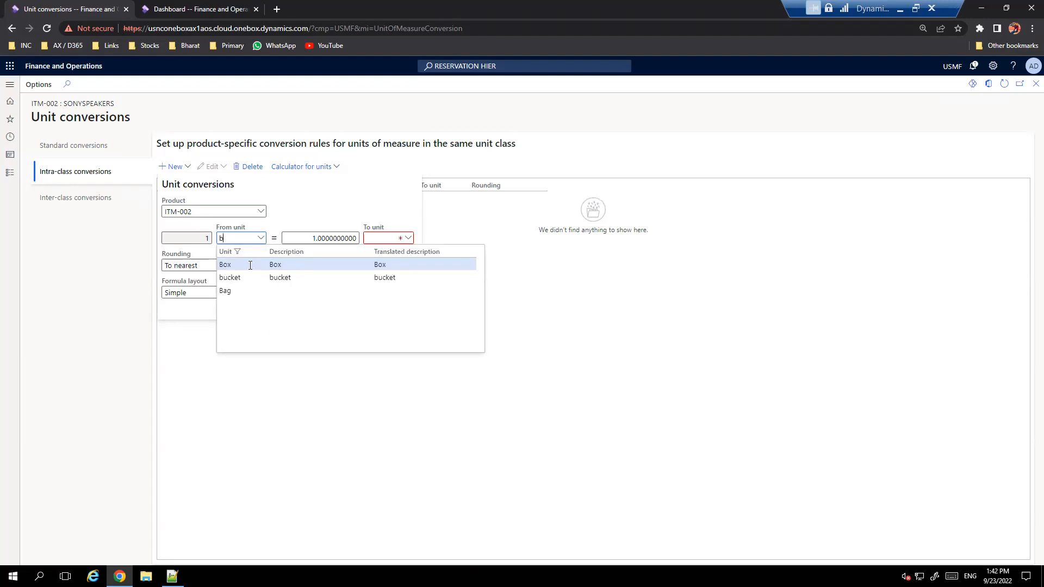
left_click(249, 265)
key("Tab")
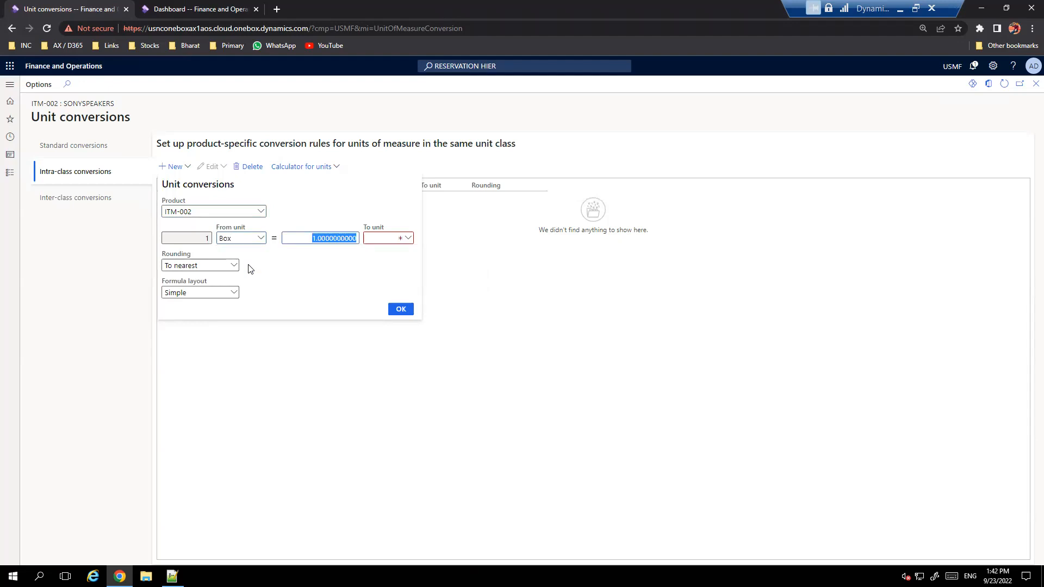
type("10")
key("Tab")
type("ea")
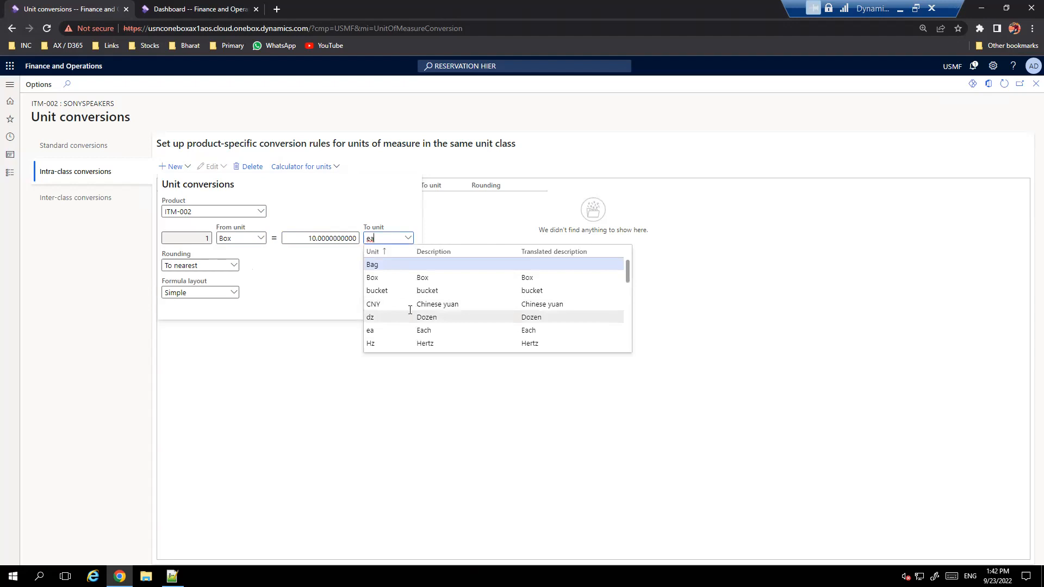
left_click(386, 332)
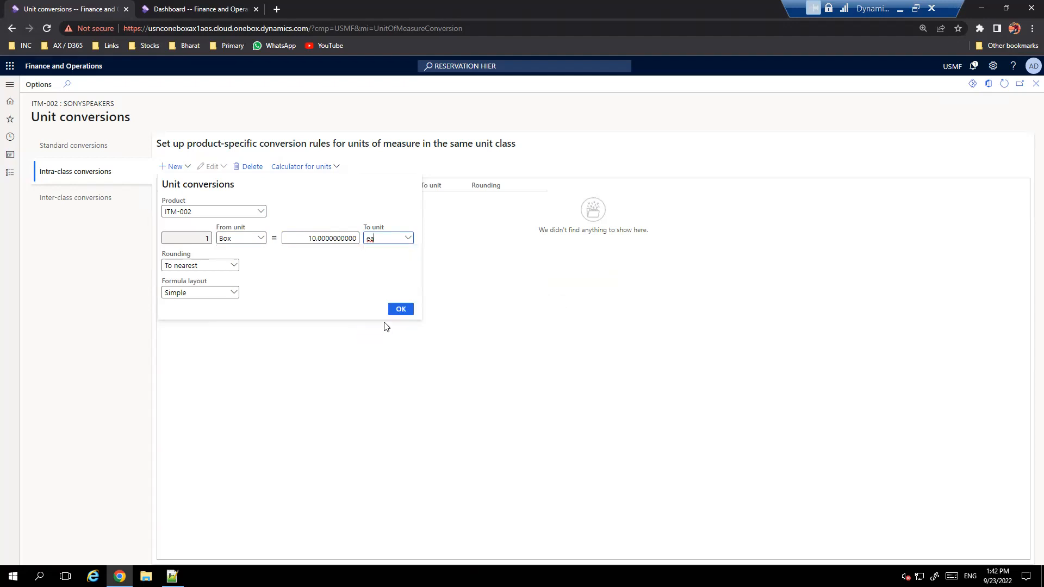
left_click(390, 310)
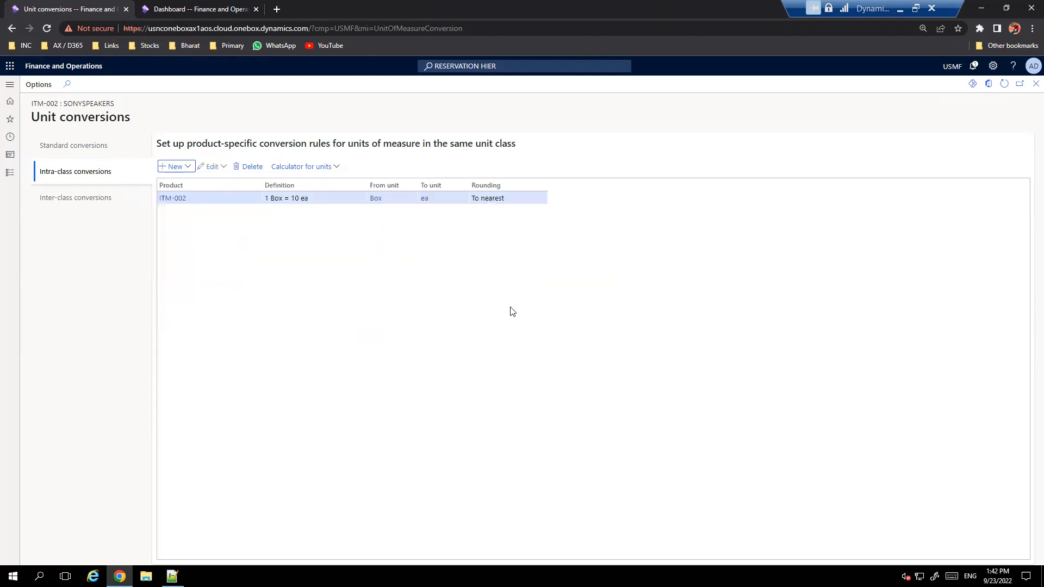
Step: Add a second intra-class conversion for ITM-002 defining 1 PL as 10 Box
left_click(183, 169)
left_click(234, 238)
type("PL")
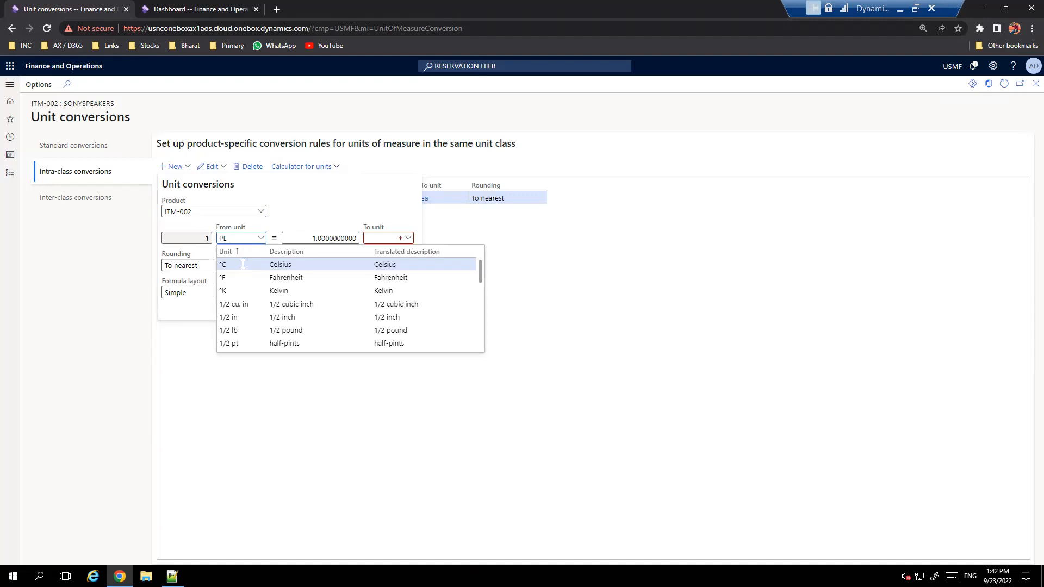
key("BackSpace")
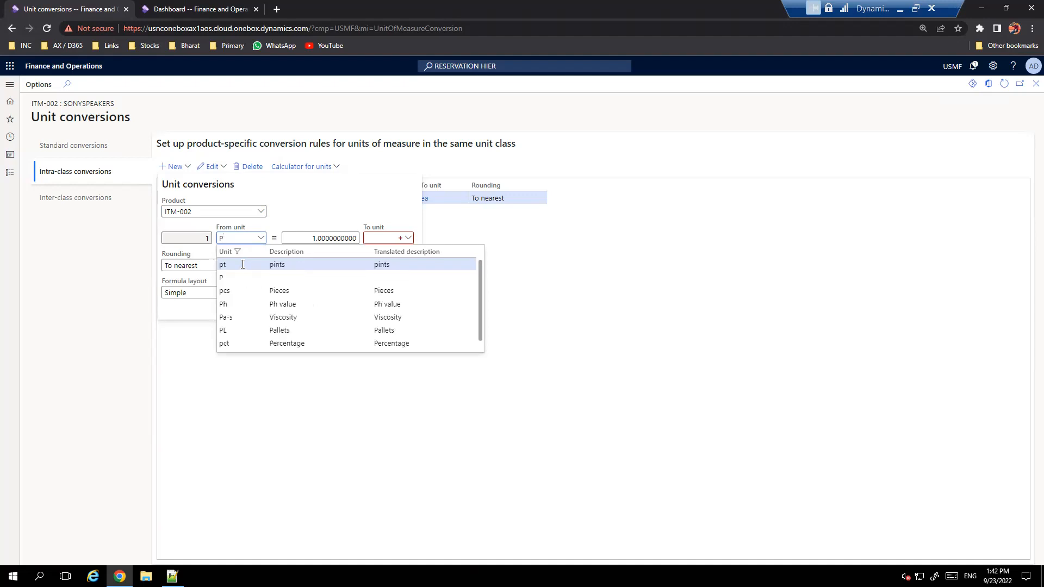
left_click(246, 331)
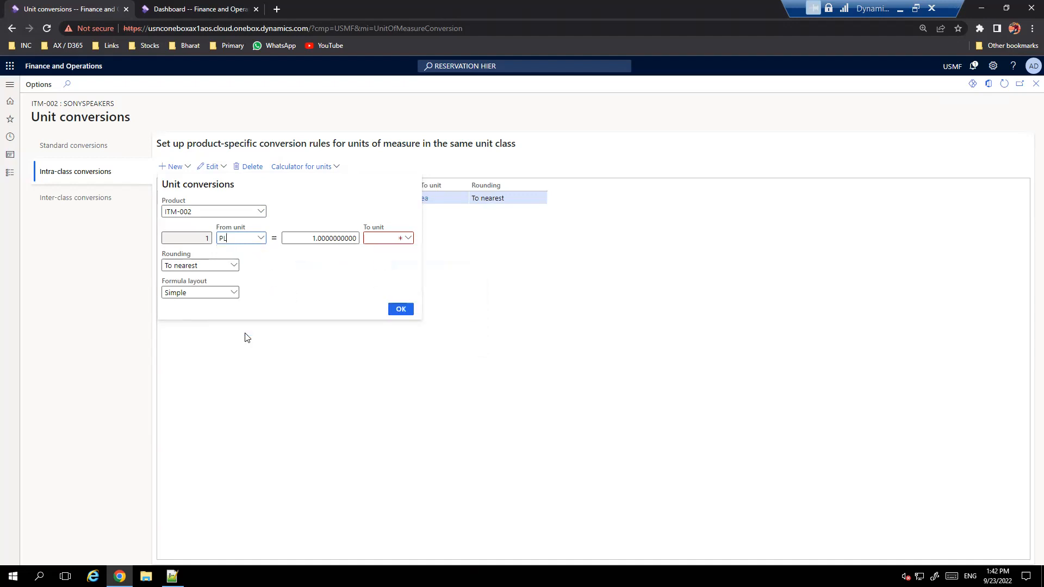
key("Tab")
type("10")
key("Tab")
type("BO")
left_click(382, 279)
left_click(402, 313)
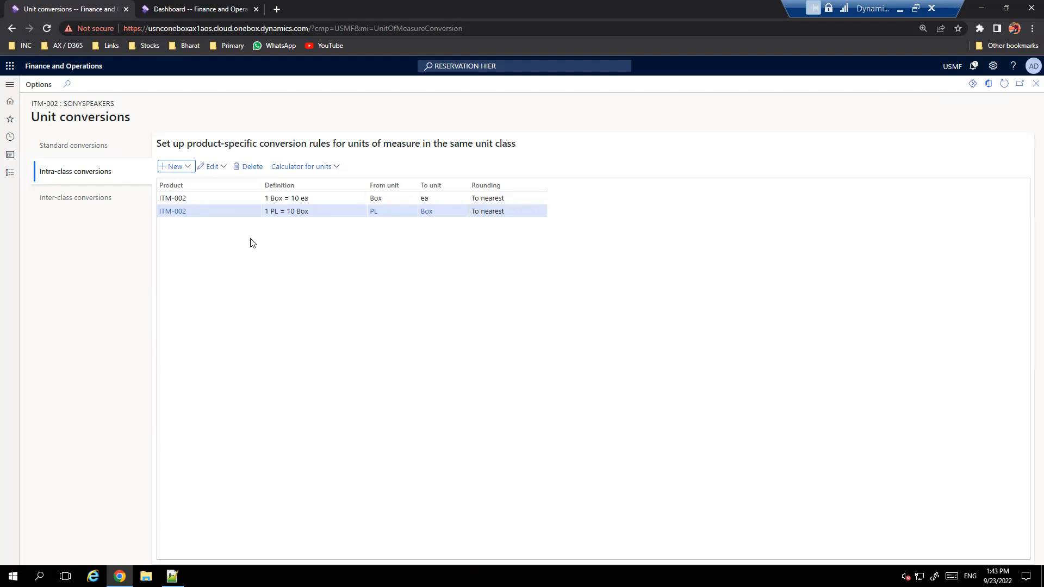
Step: Add a third intra-class conversion for ITM-002 defining 1 PL as 100 ea
left_click(188, 168)
left_click(234, 238)
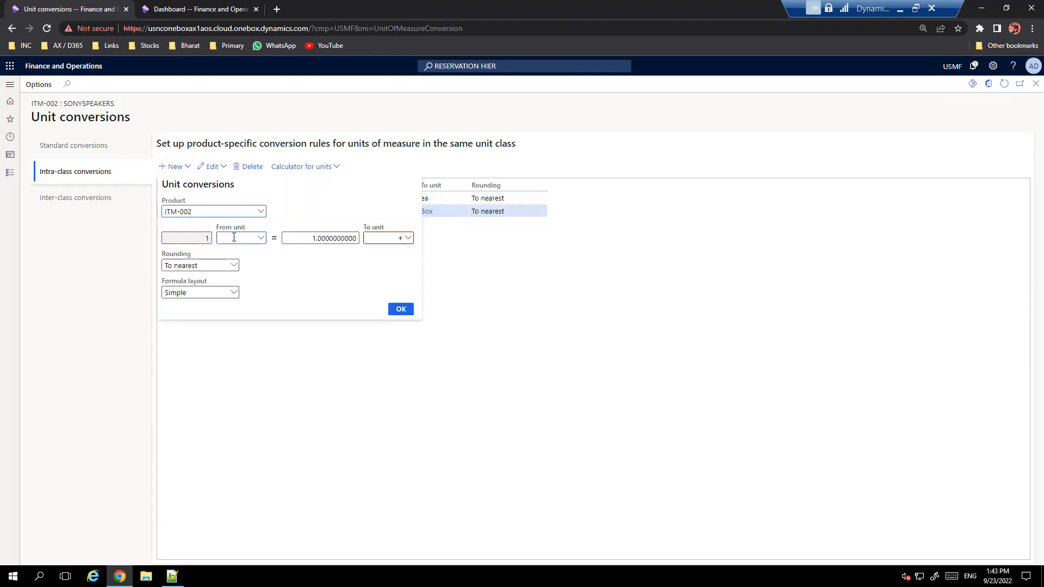
key("Tab")
type("1")
key("Tab")
type("ea")
key("Tab")
left_click(403, 310)
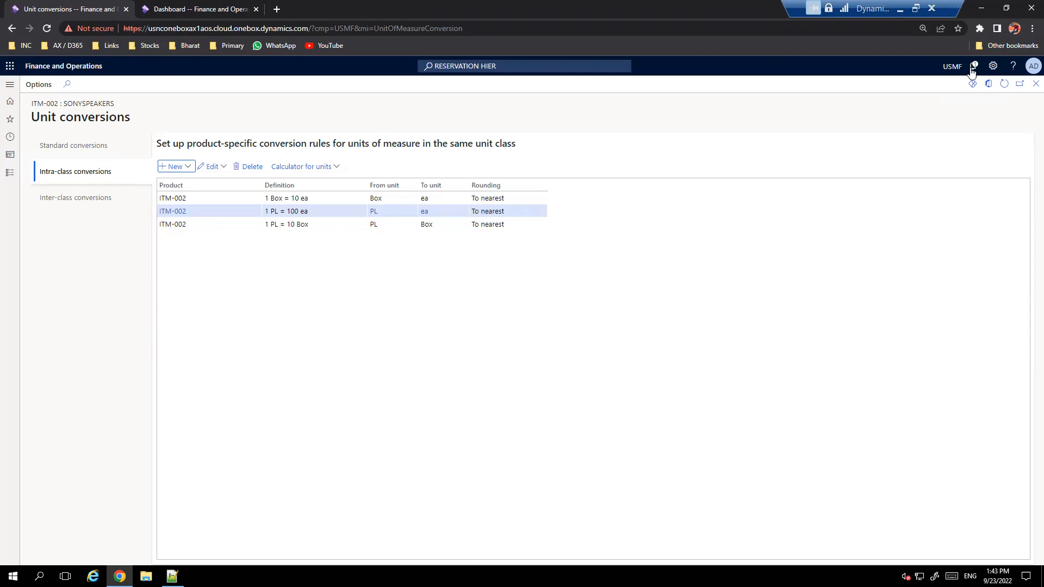
Step: Refresh the unit conversions, return to the released product ITM-002 and save it
left_click(1004, 83)
left_click(1032, 87)
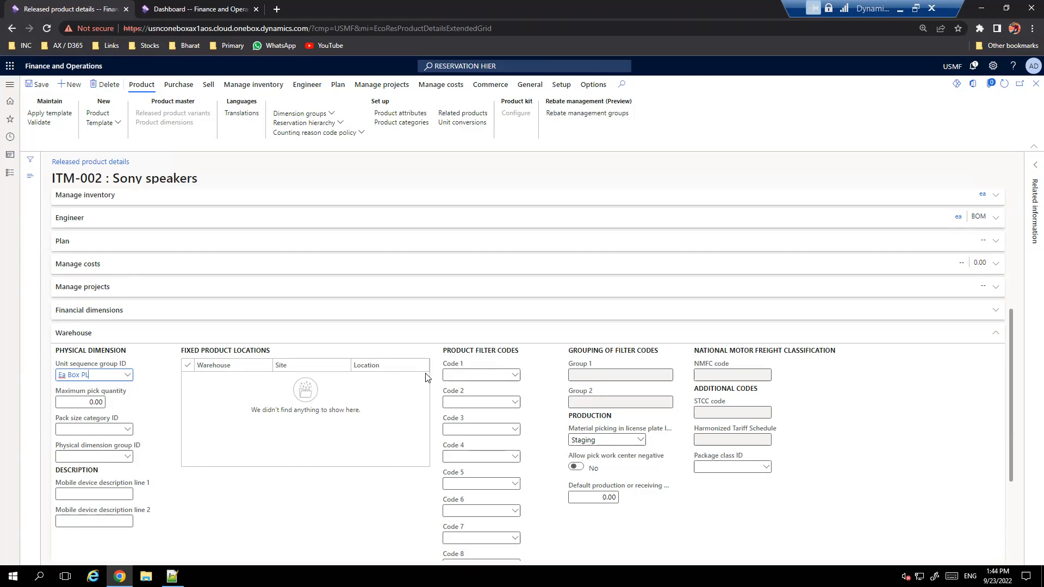
left_click(31, 85)
Step: Switch to the Advanced Warehouse notes in Notepad++ and prefix the "Item set up" heading with "AWH"
mouse_move(172, 576)
left_click(173, 525)
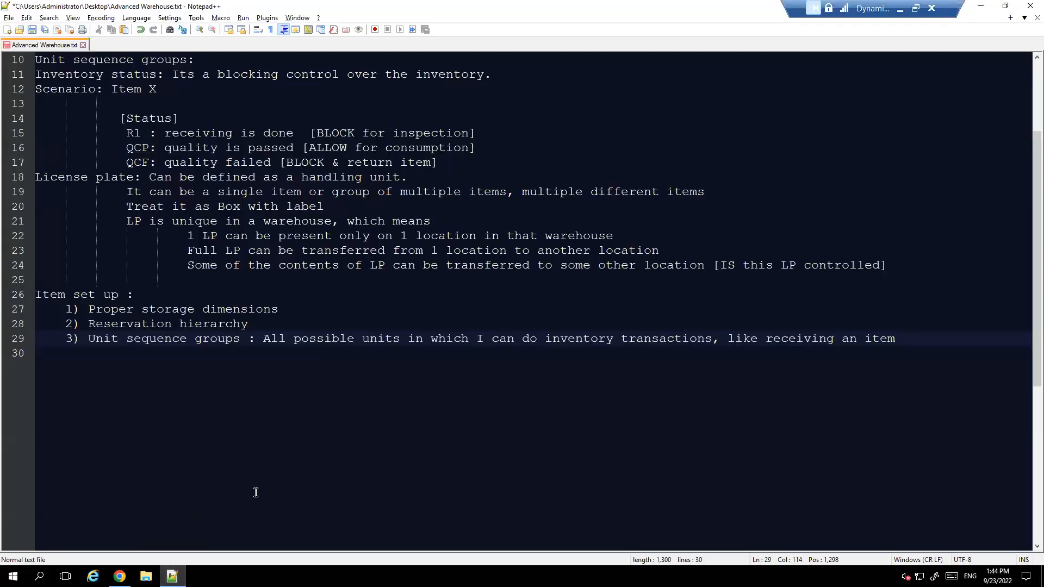
left_click_drag(36, 294, 587, 342)
left_click(112, 325)
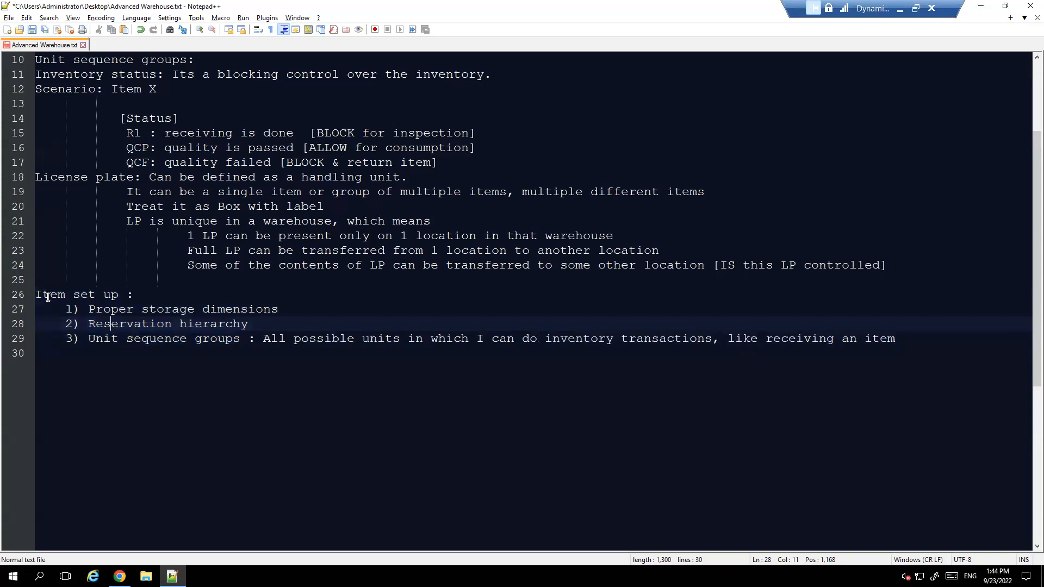
left_click(37, 294)
type("A")
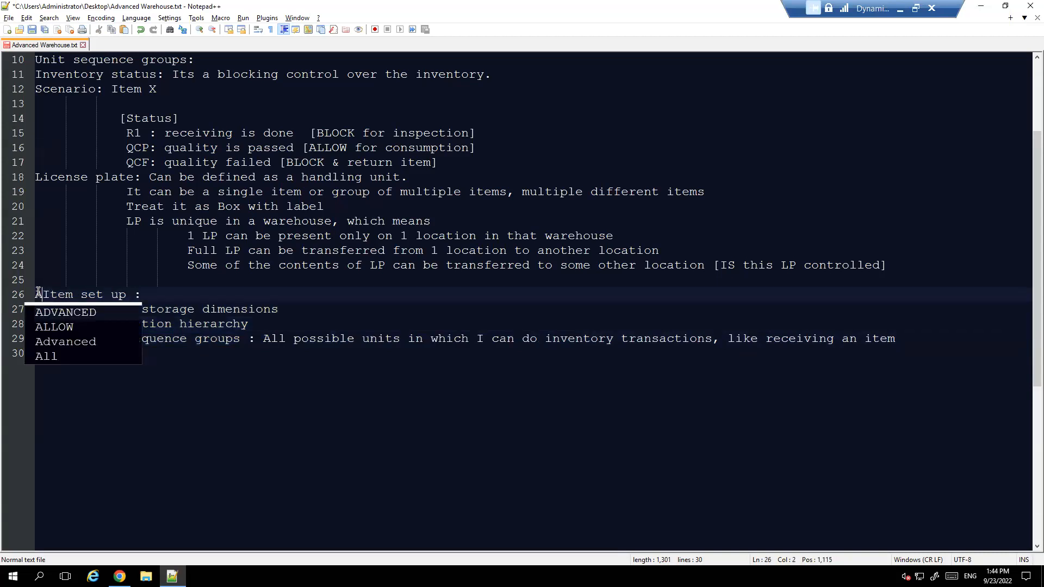
type("W")
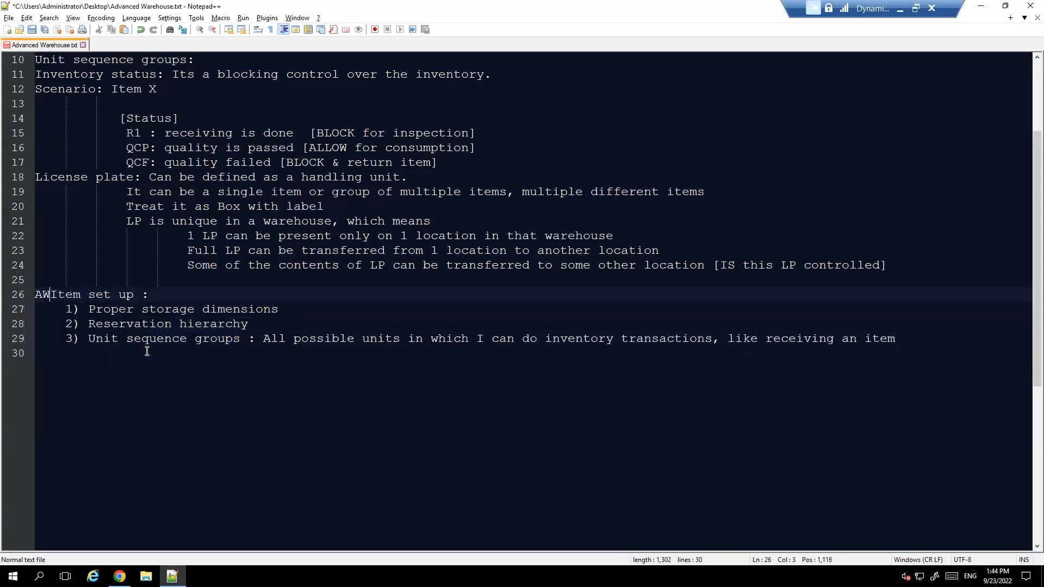
type("H")
left_click_drag(920, 348, 33, 282)
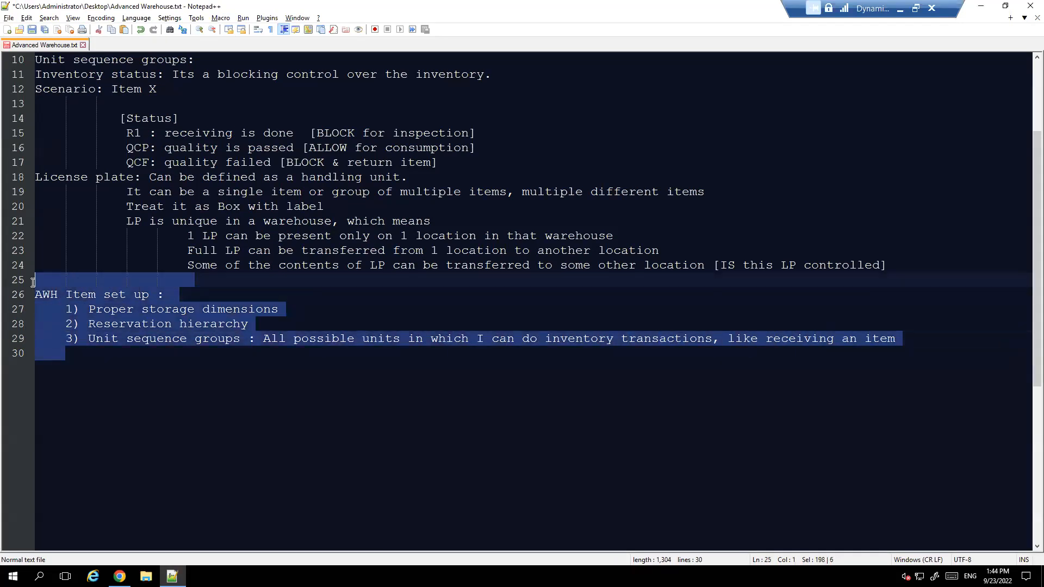
left_click(180, 311)
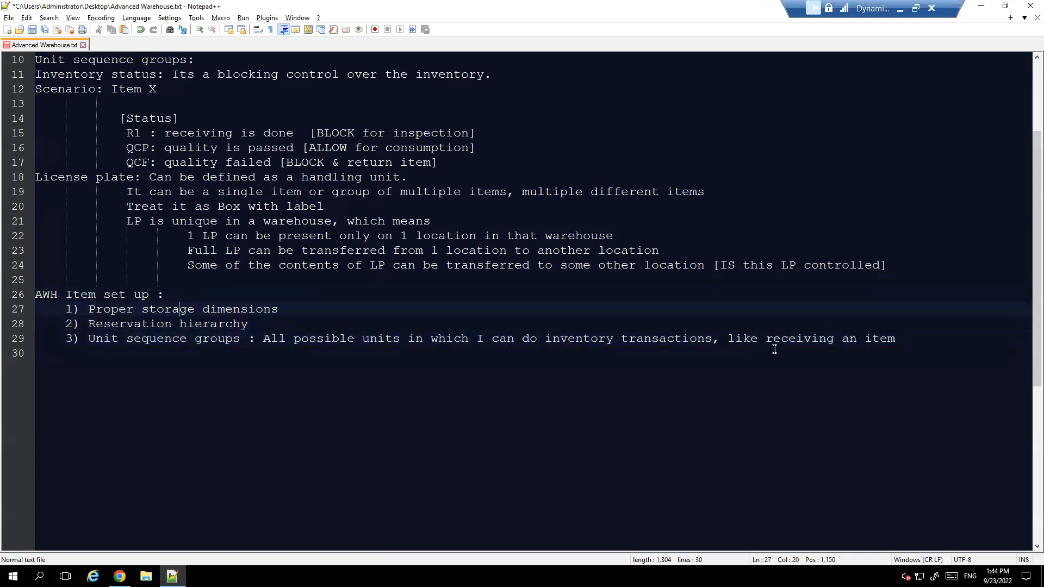
Step: Compare ITM-002's general product details with the AWH item setup notes, and return to the released product
left_click(982, 8)
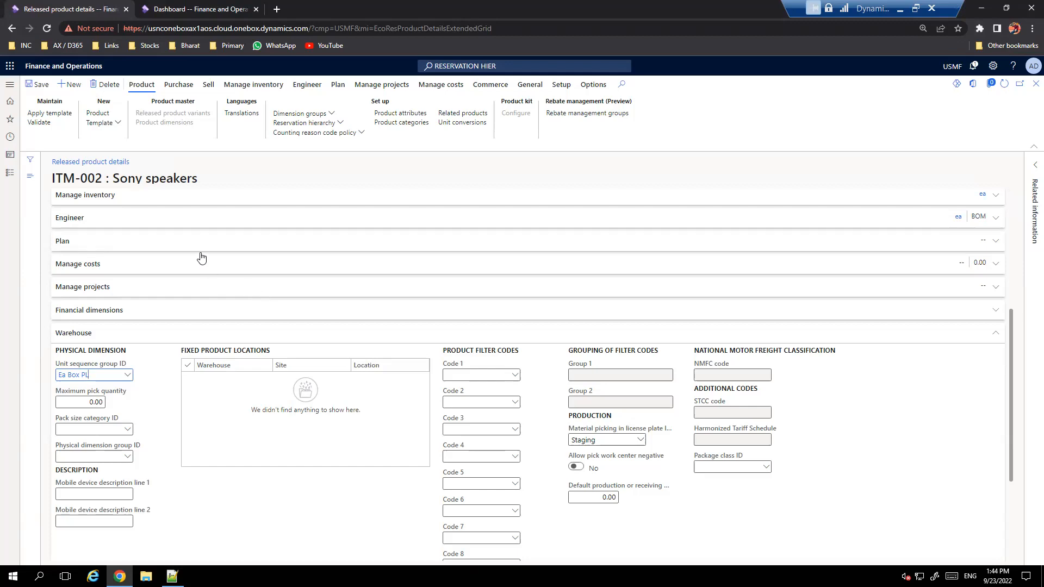
scroll(210, 223, "up", 4)
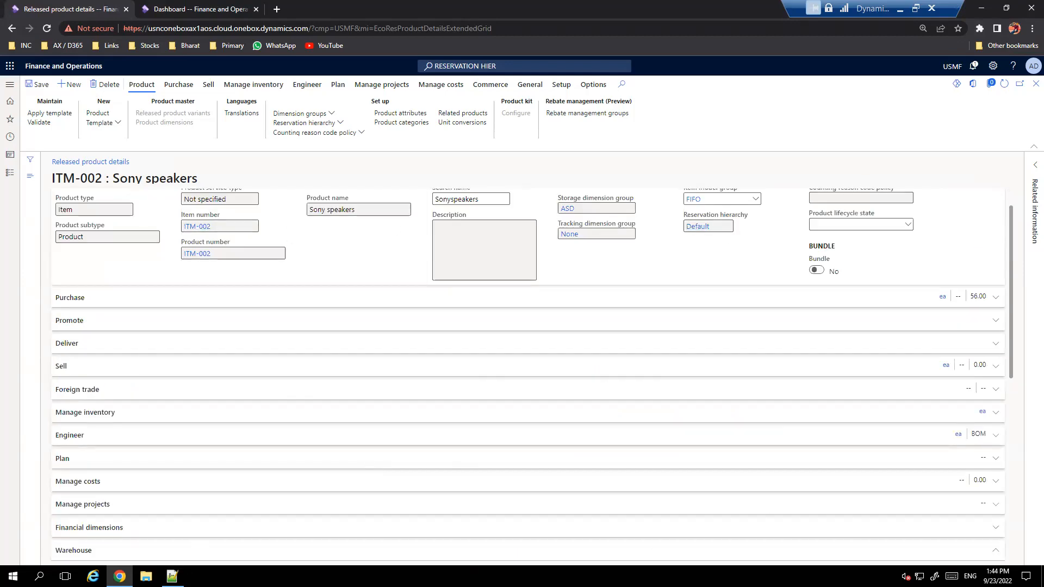
left_click(171, 576)
left_click(922, 340)
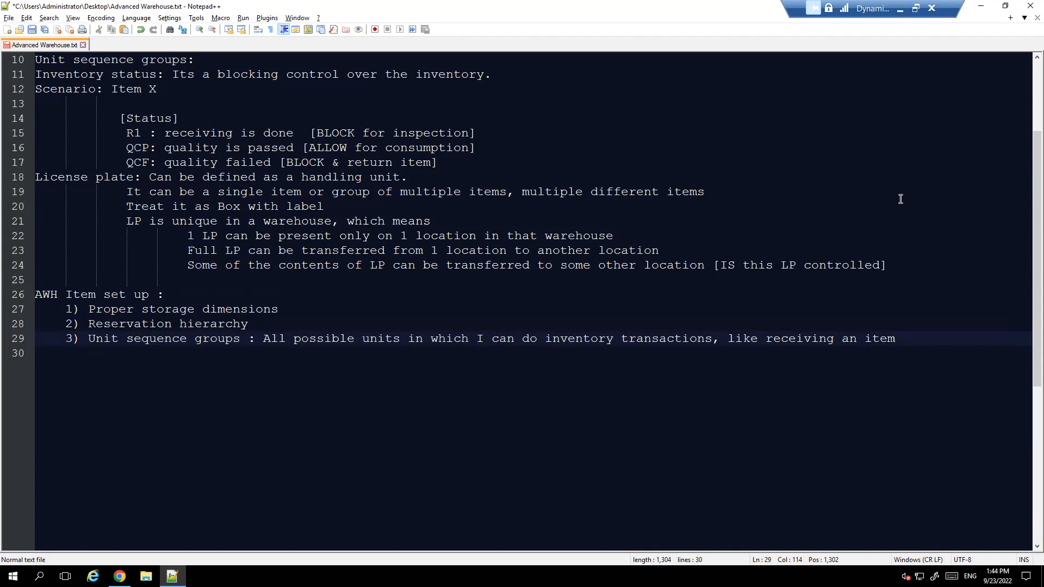
left_click(982, 7)
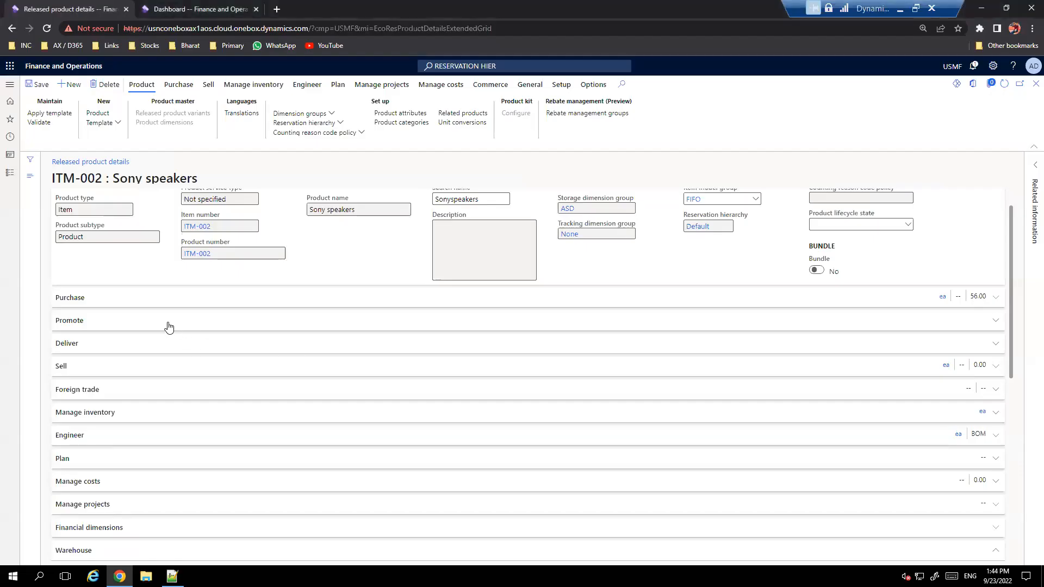
Step: Open the Inventory management on-hand list with no filter values and examine the items' inventory status and license plate entries
left_click(10, 87)
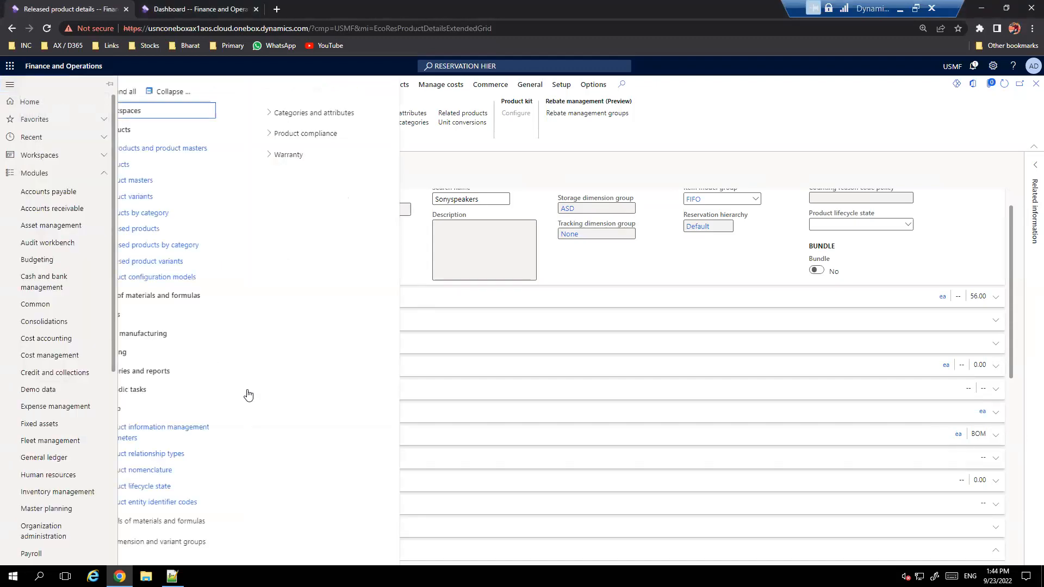
scroll(70, 353, "down", 5)
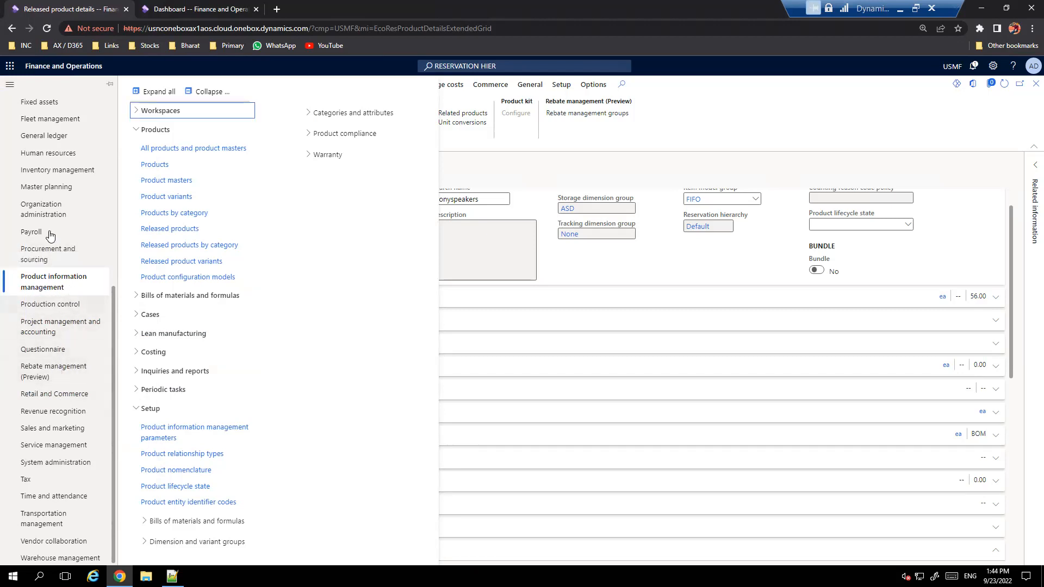
left_click(56, 169)
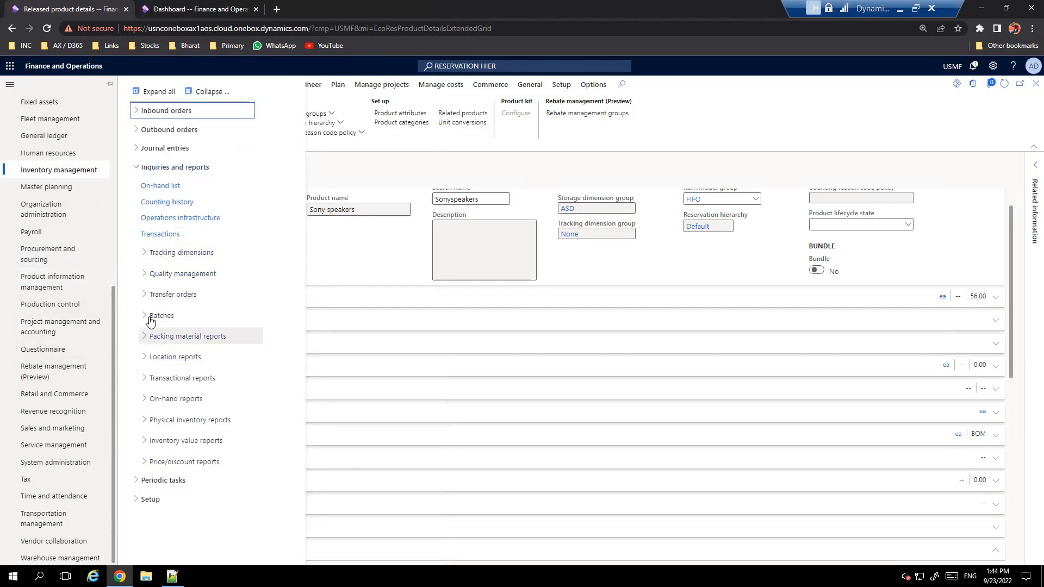
left_click(161, 186)
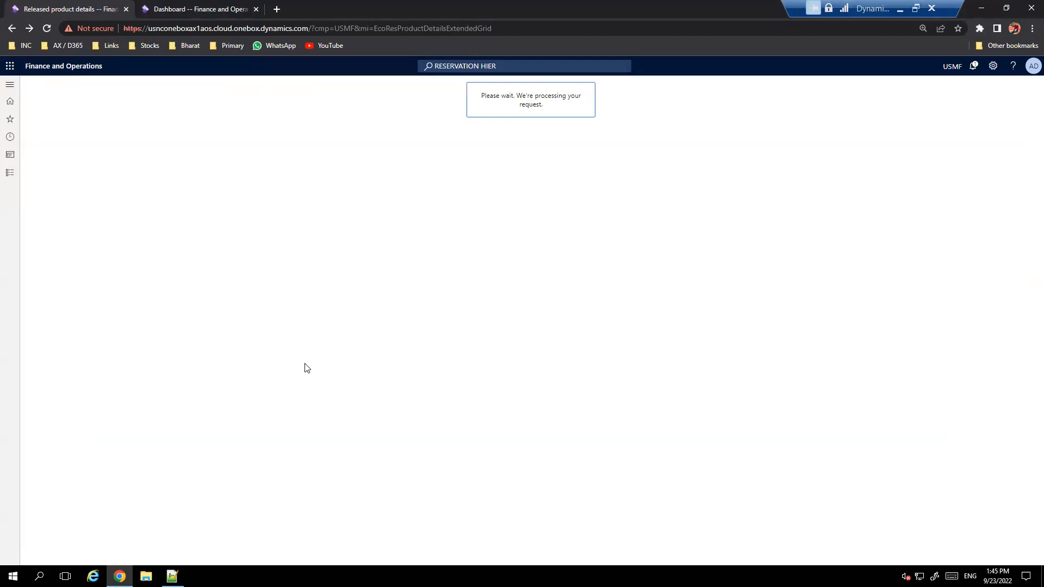
left_click(115, 462)
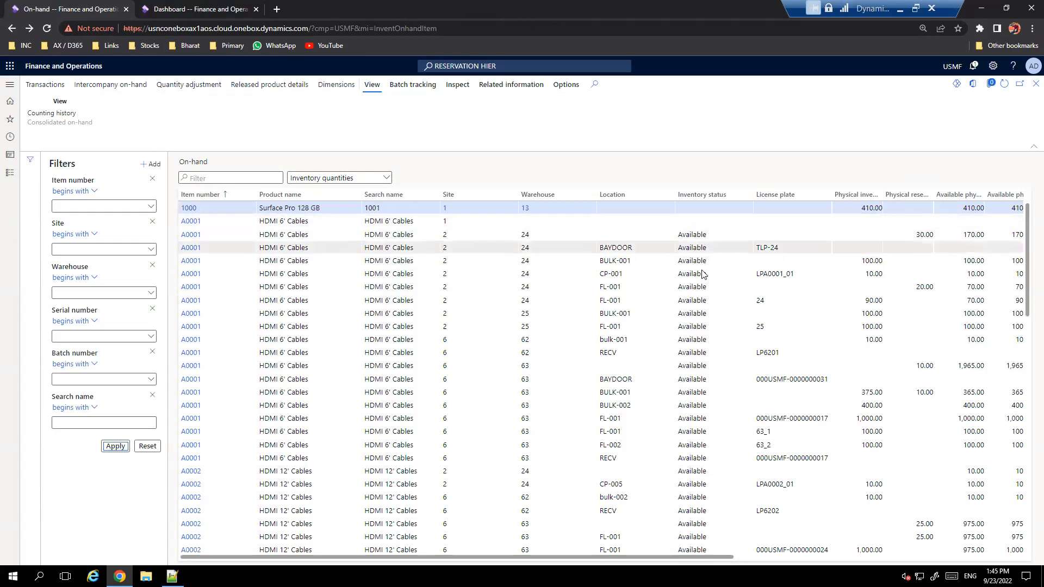
left_click(677, 301)
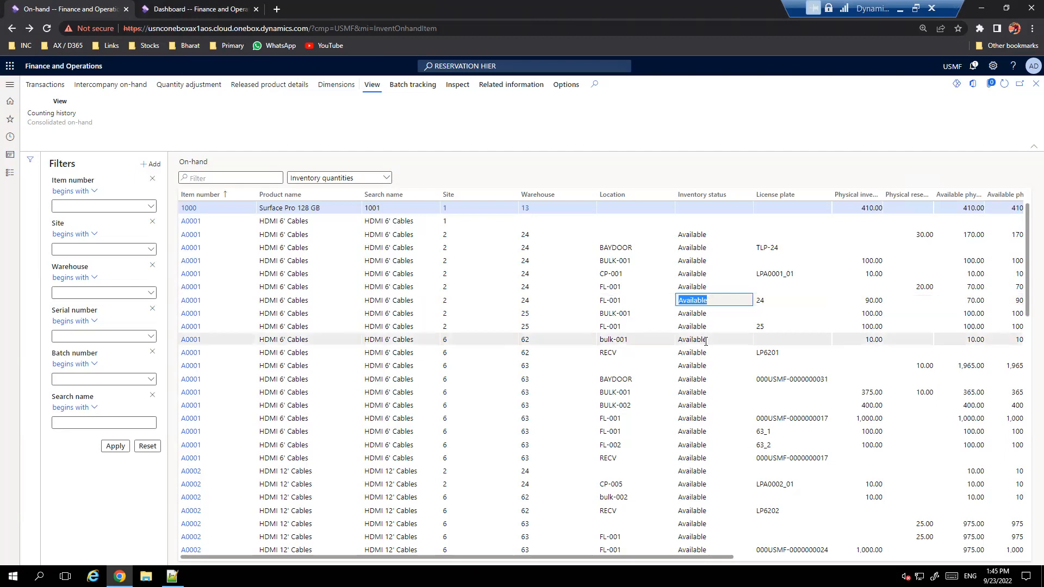
scroll(702, 348, "down", 7)
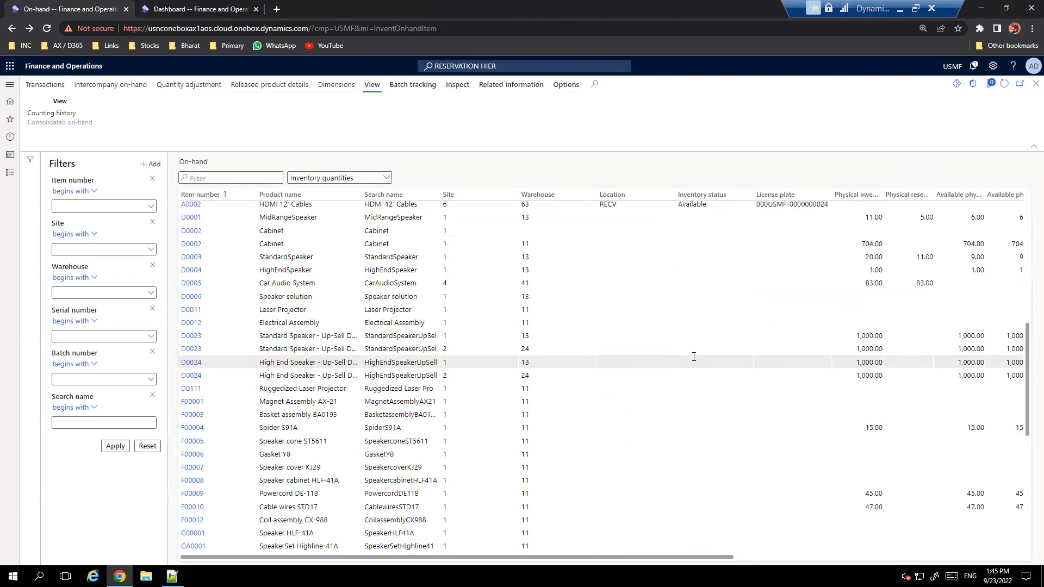
scroll(694, 354, "up", 8)
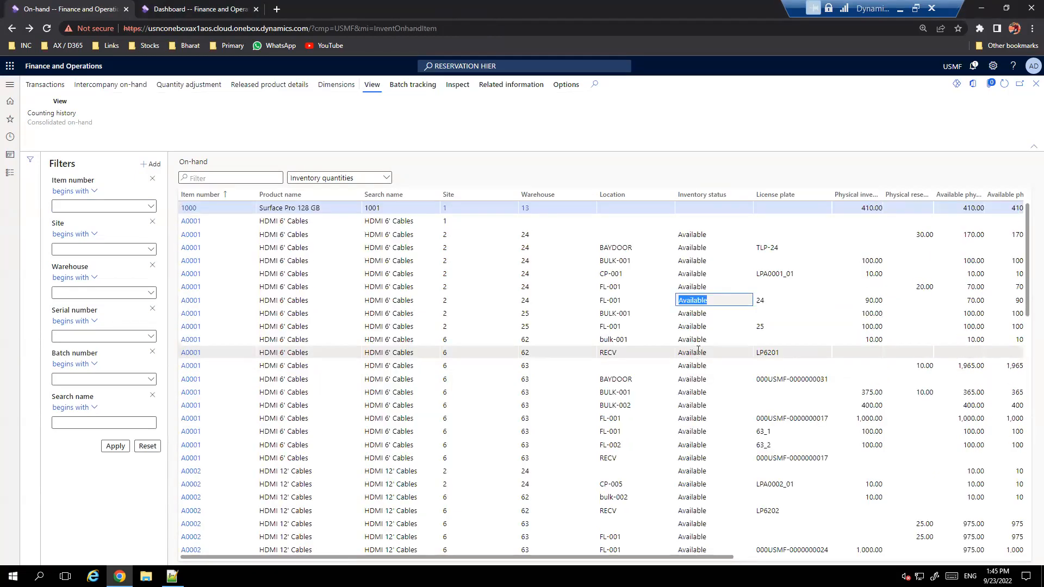
Step: Open the Inventory status change periodic task in the Warehouse management module
left_click(10, 86)
scroll(81, 442, "down", 6)
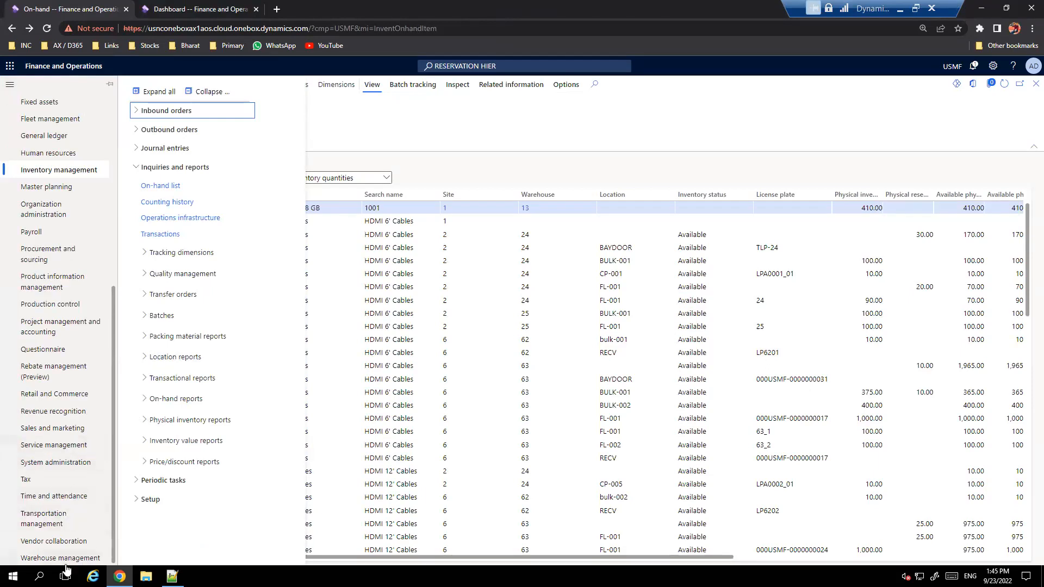
left_click(68, 560)
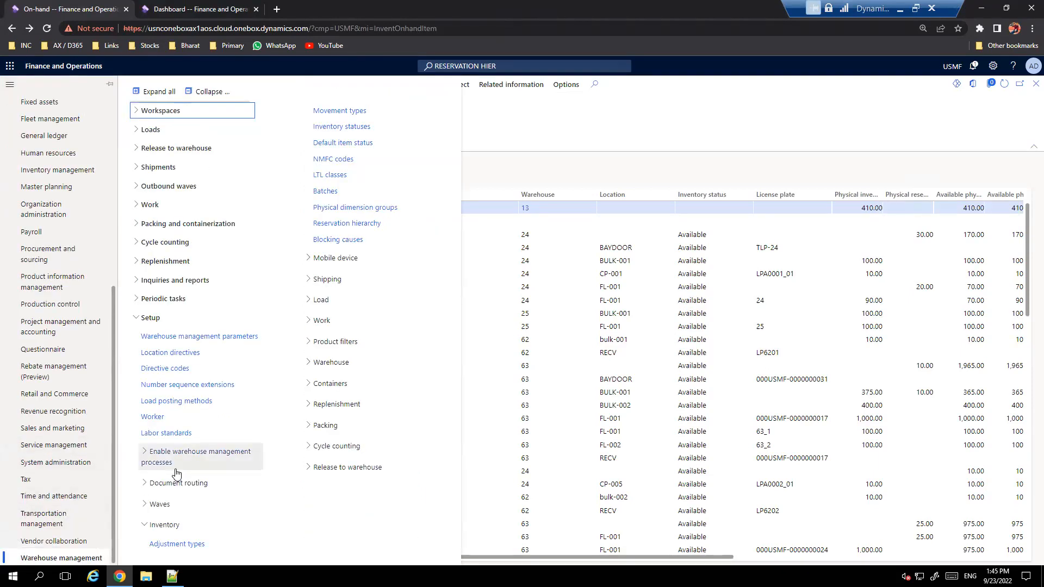
left_click(137, 318)
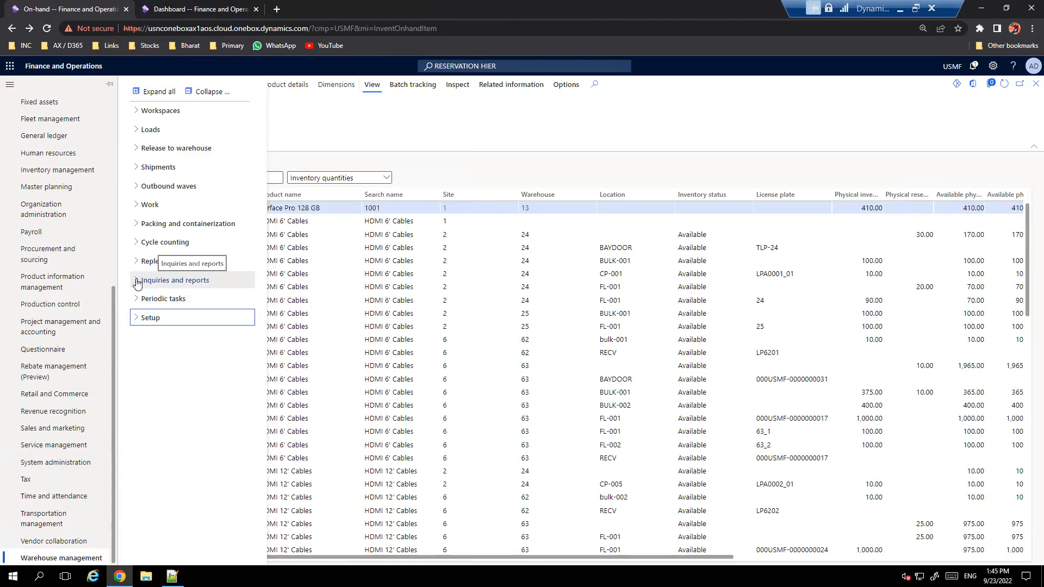
left_click(139, 304)
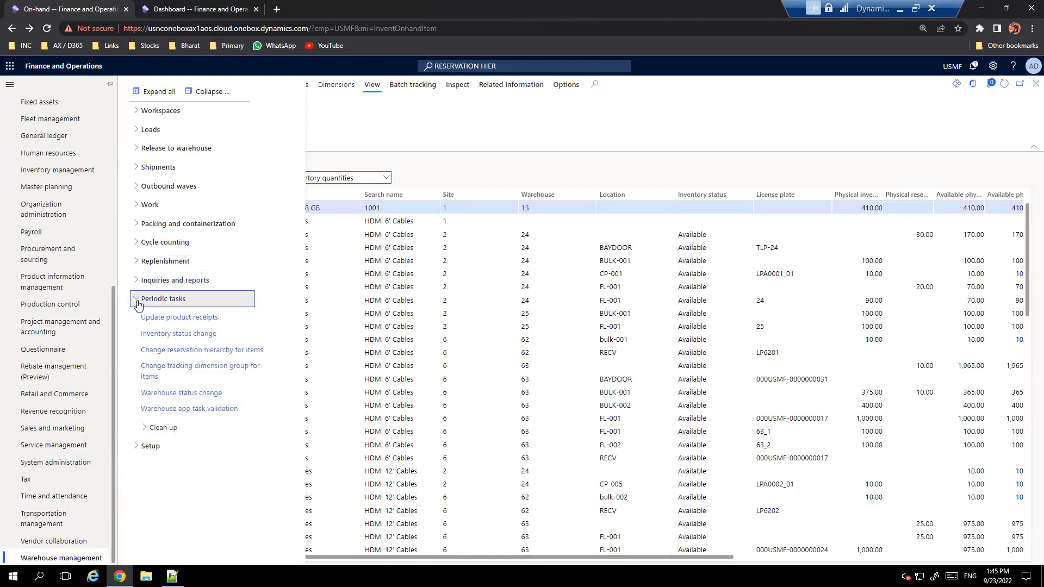
left_click(179, 334)
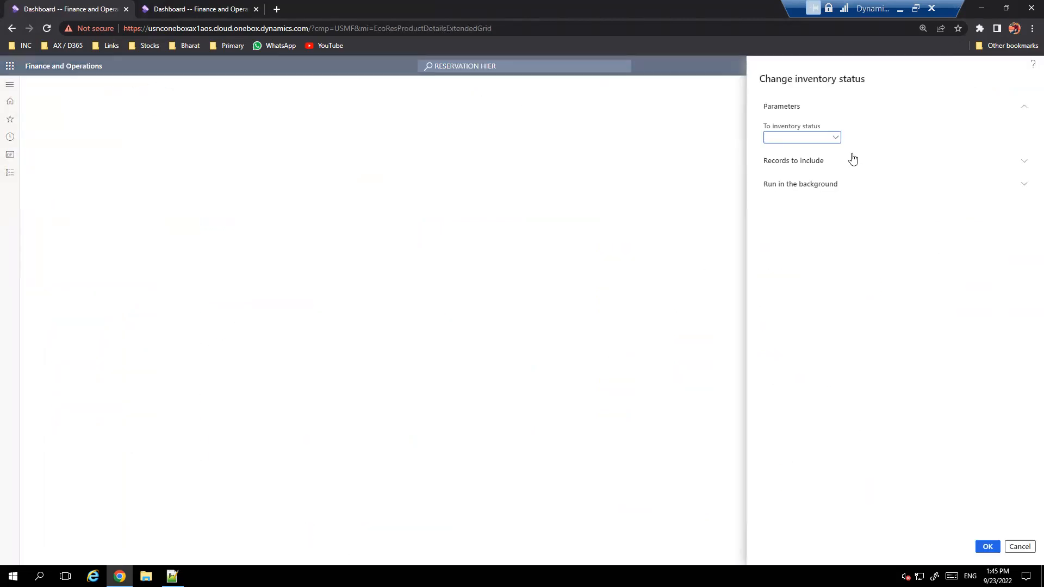
Step: Choose VIP Block as the target inventory status, examine the item number and warehouse criteria for the records to include, and cancel the change
left_click(837, 139)
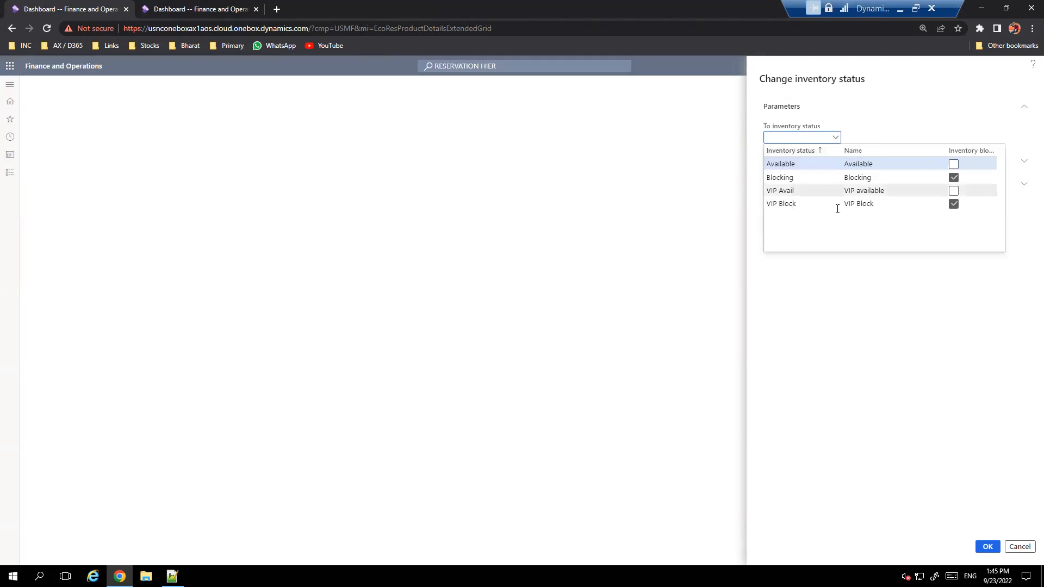
left_click(860, 204)
left_click(821, 163)
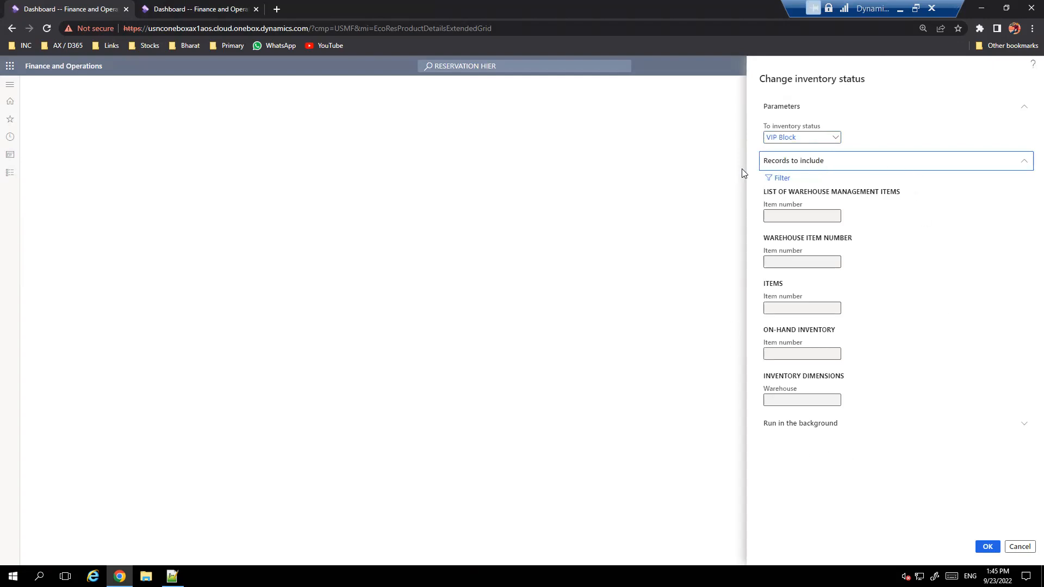
left_click(785, 180)
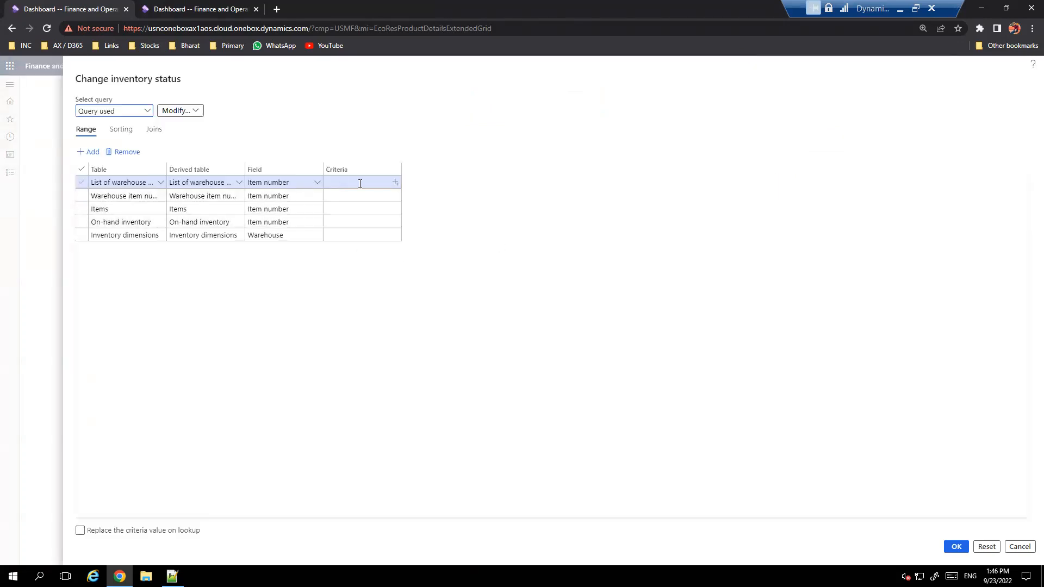
left_click(360, 184)
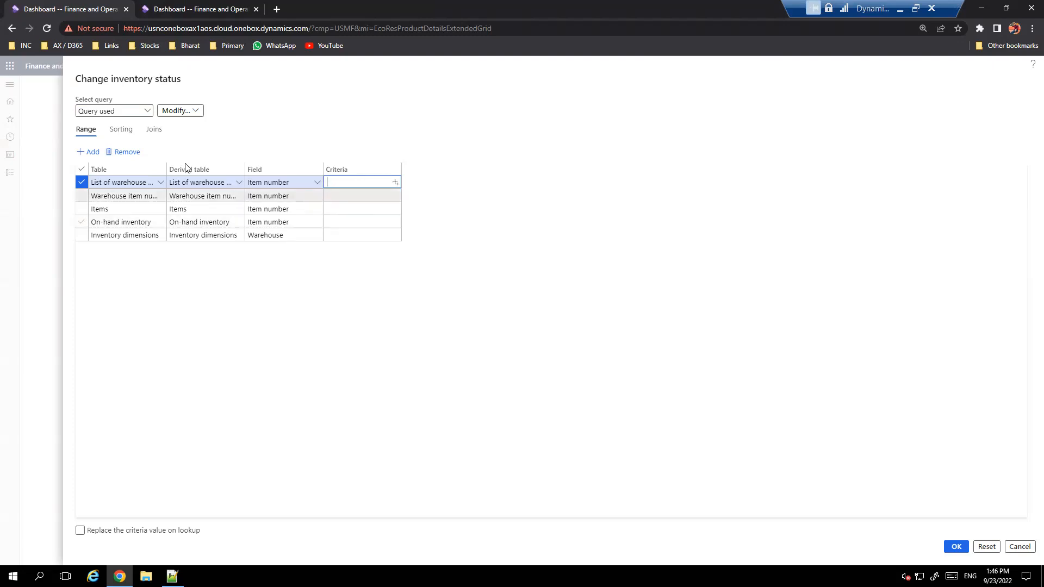
left_click(300, 209)
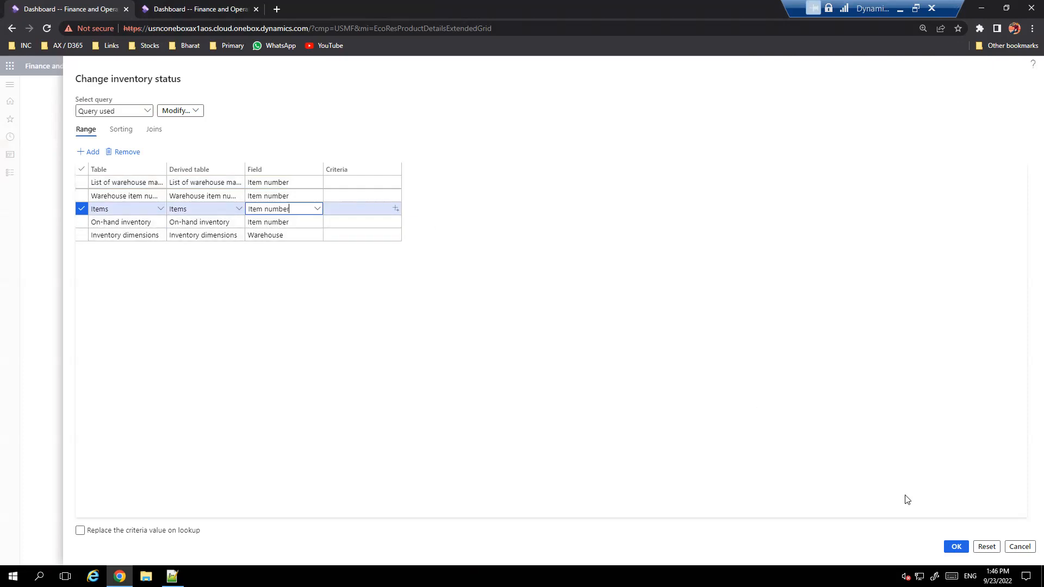
left_click(1020, 547)
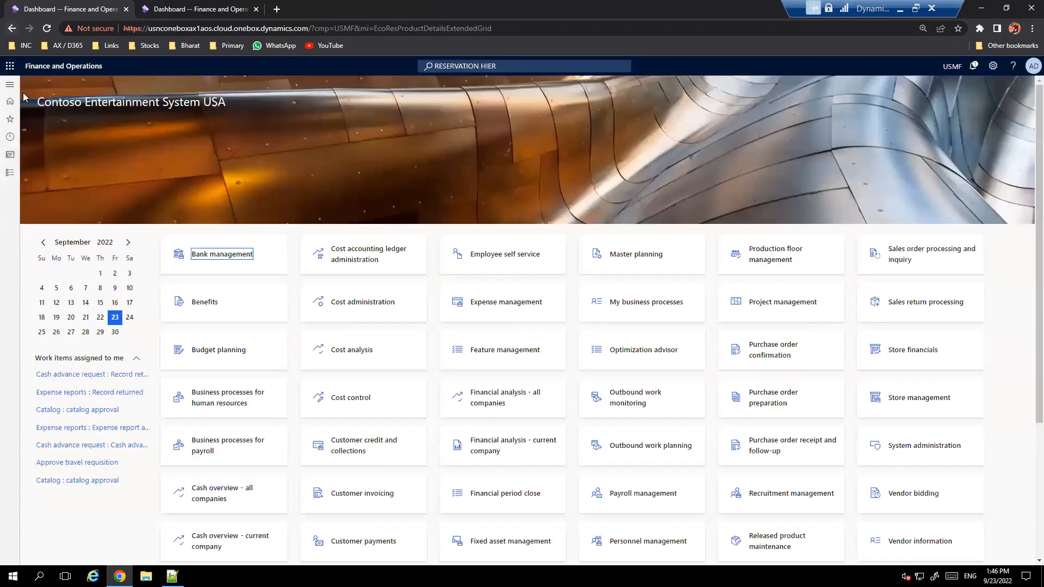
Step: Open Change reservation hierarchy for items, examine the selectable hierarchies and the records to include, and cancel without changing anything
left_click(9, 85)
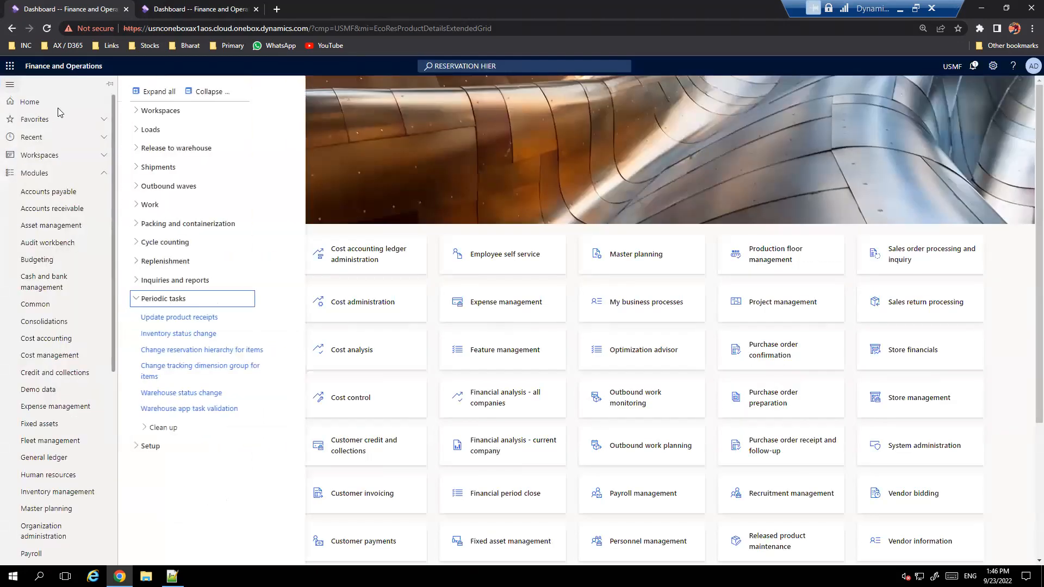
left_click(243, 353)
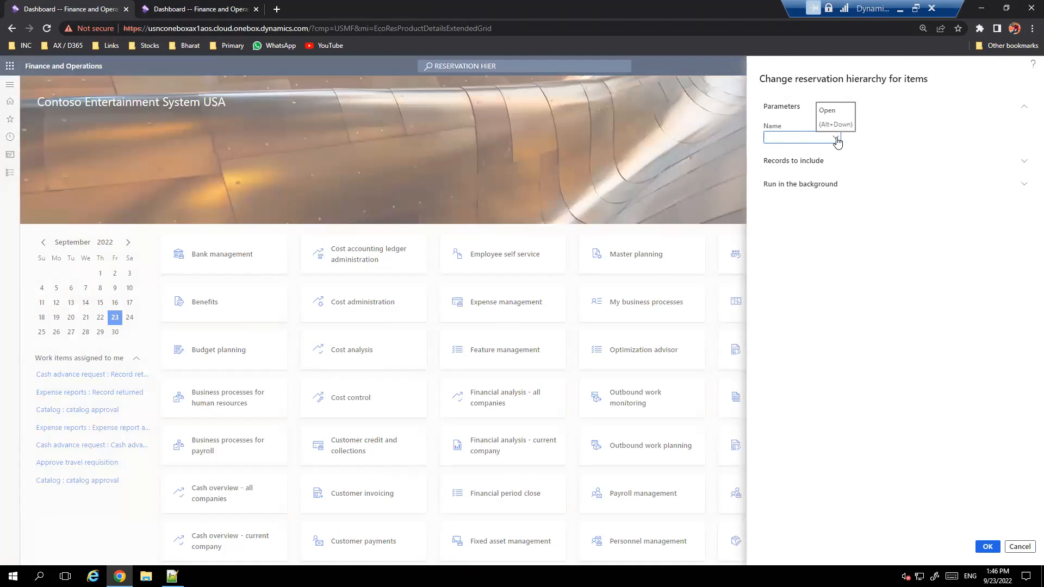
left_click(836, 138)
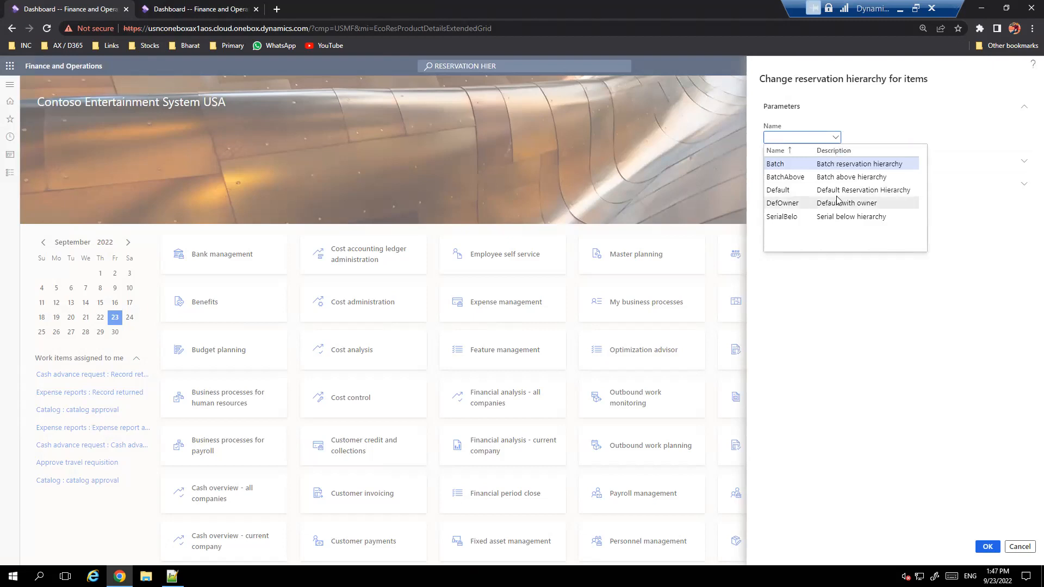
left_click(798, 165)
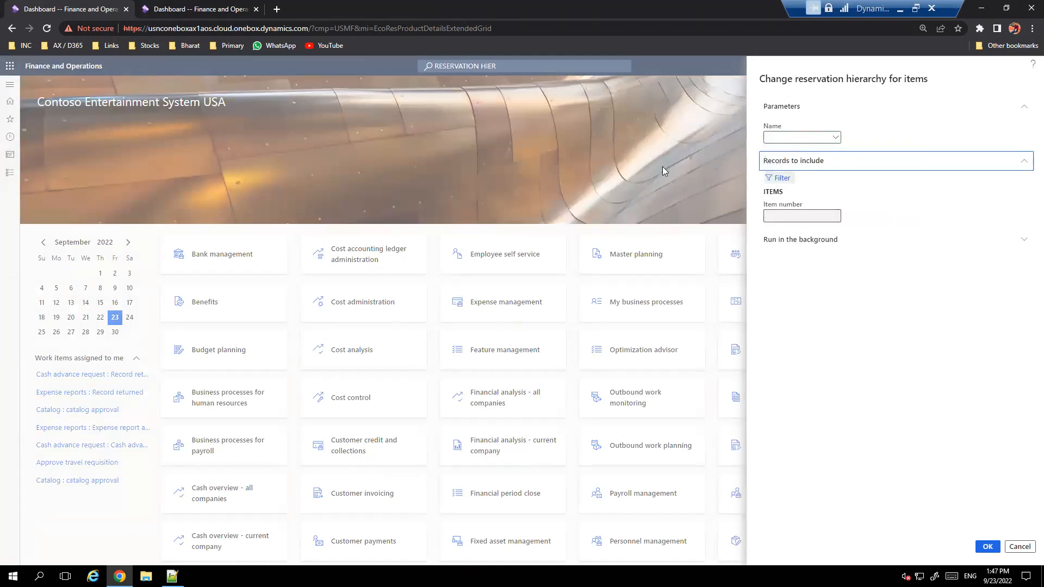
left_click(1019, 546)
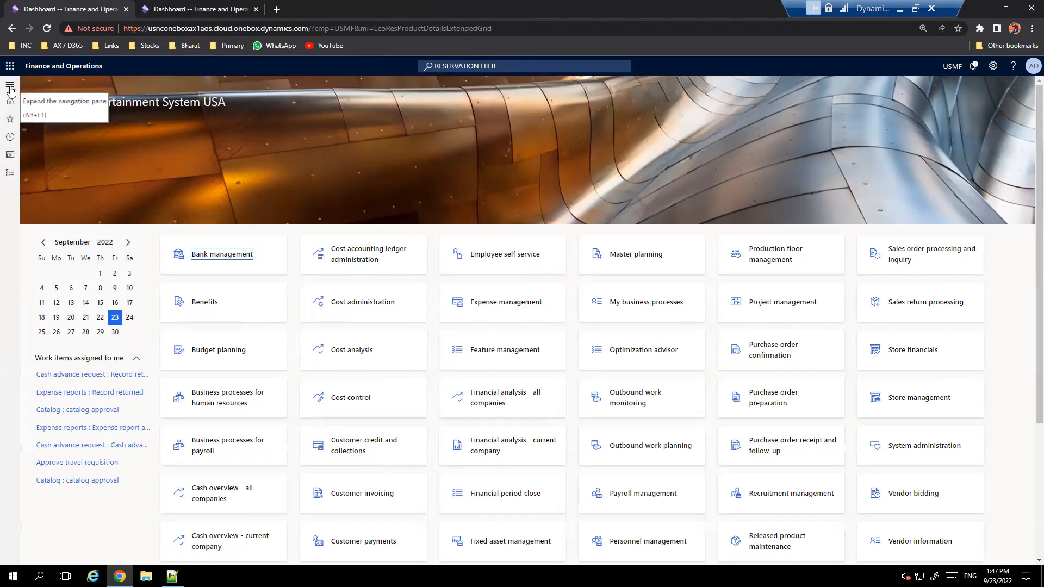
Step: Switch to the Advanced Warehouse notes in Notepad++ and add a dashed separator line below the AWH item setup list
left_click(173, 576)
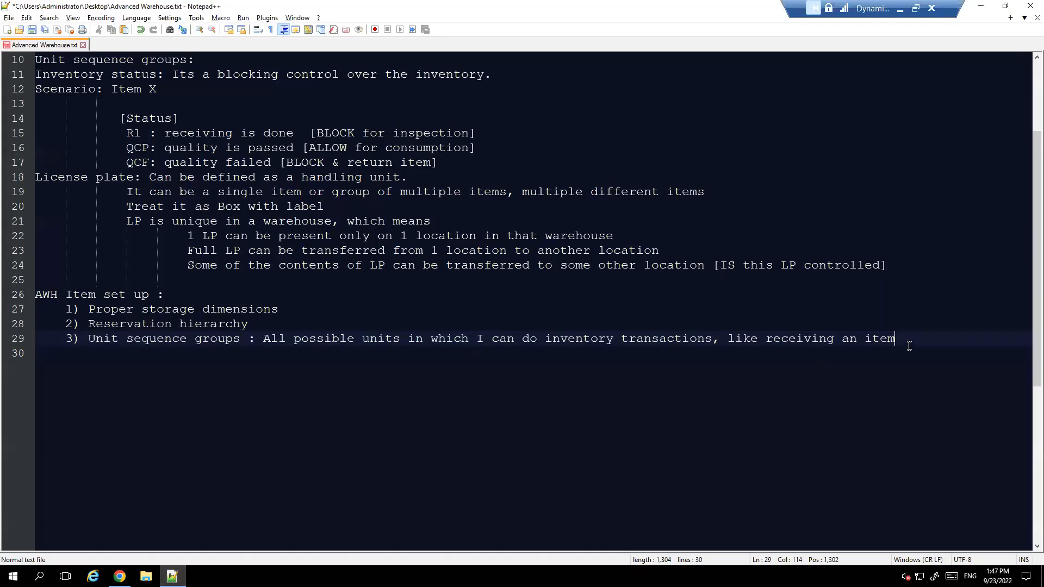
key("Return")
key("Return")
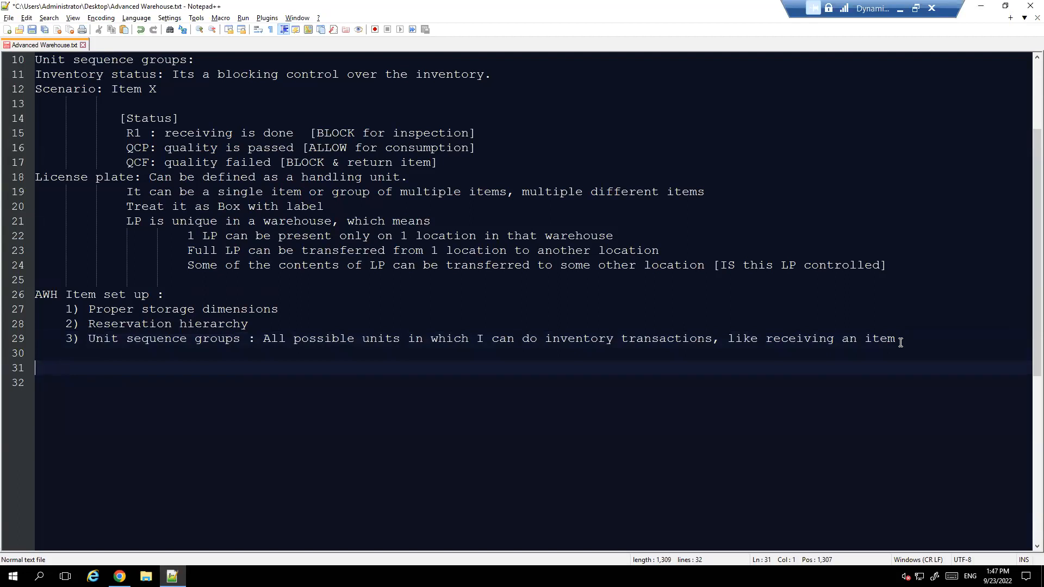
scroll(581, 415, "up", 3)
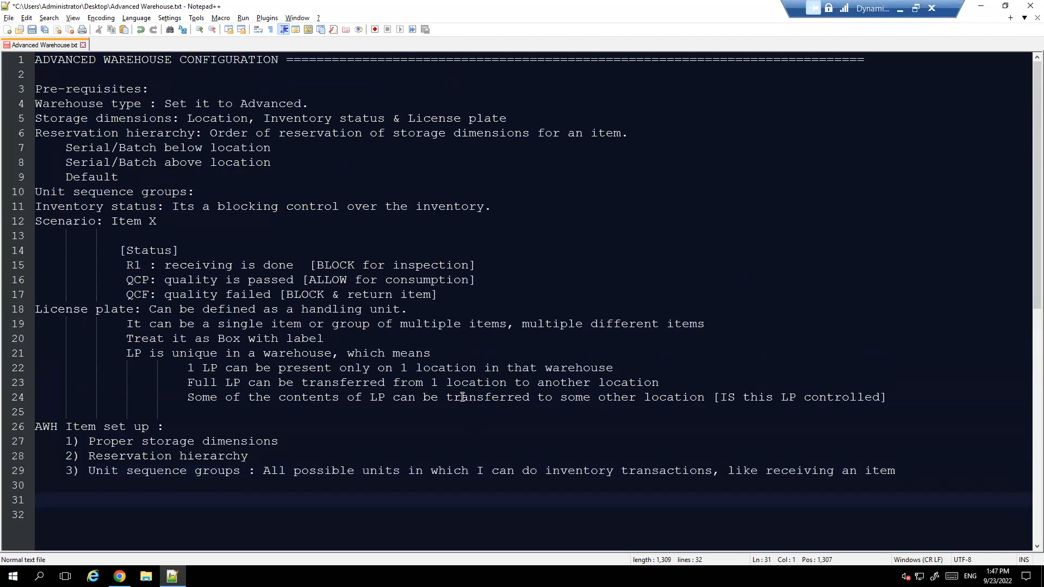
scroll(462, 397, "down", 5)
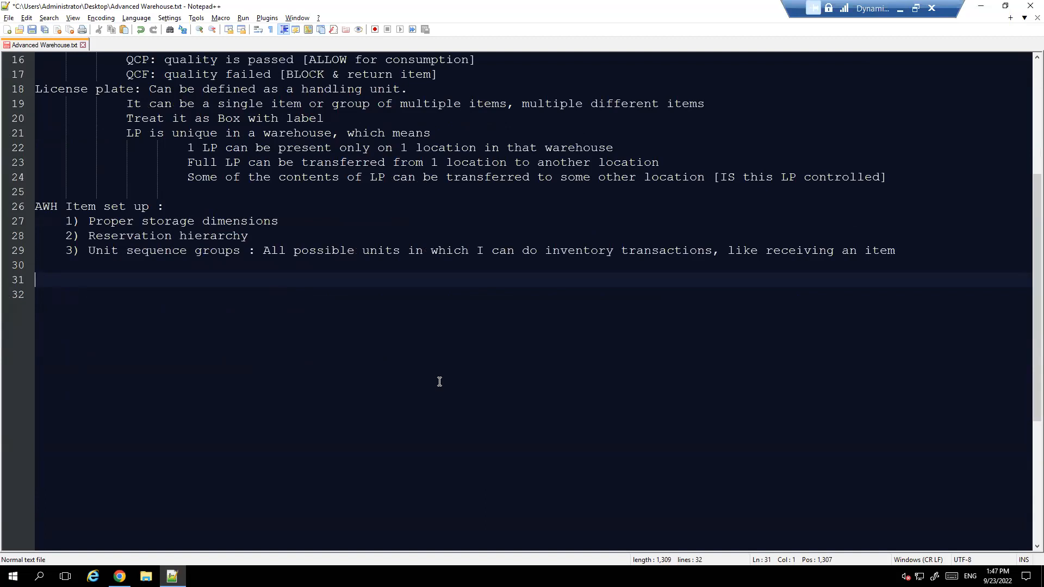
type("------------------------------------------------------------------------------------------------------------")
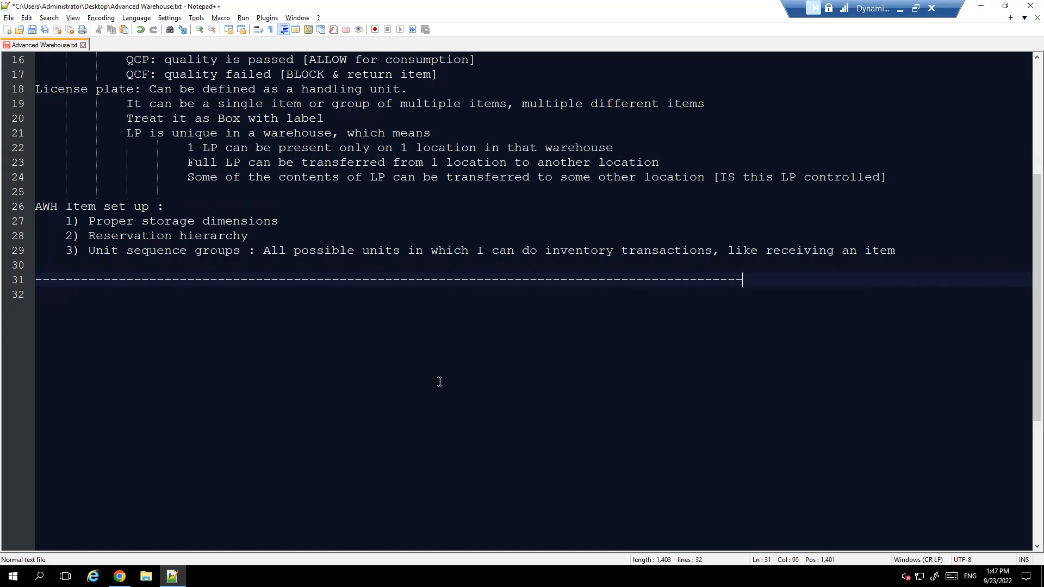
type("------")
key("Return")
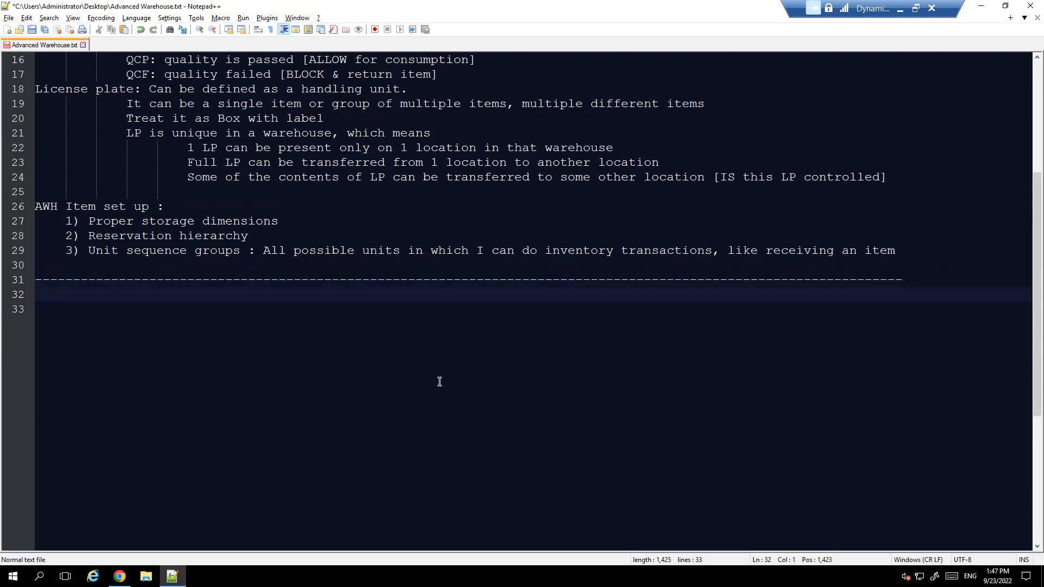
Step: Add the heading "LOCATION SET UP" below the separator, with a "Location types:" entry under it
type("LOCATION SET UP")
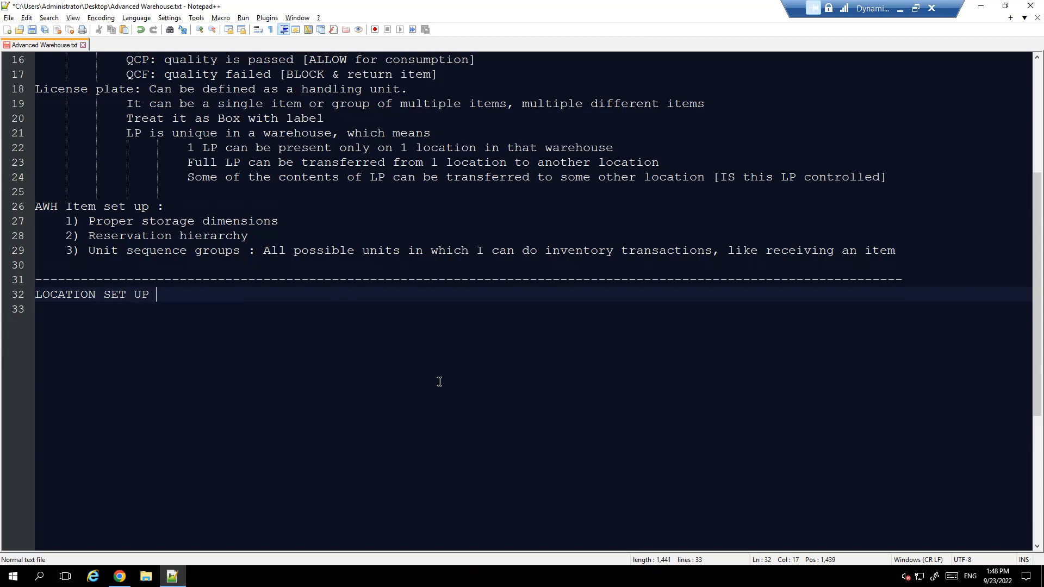
key("Return")
key("Return")
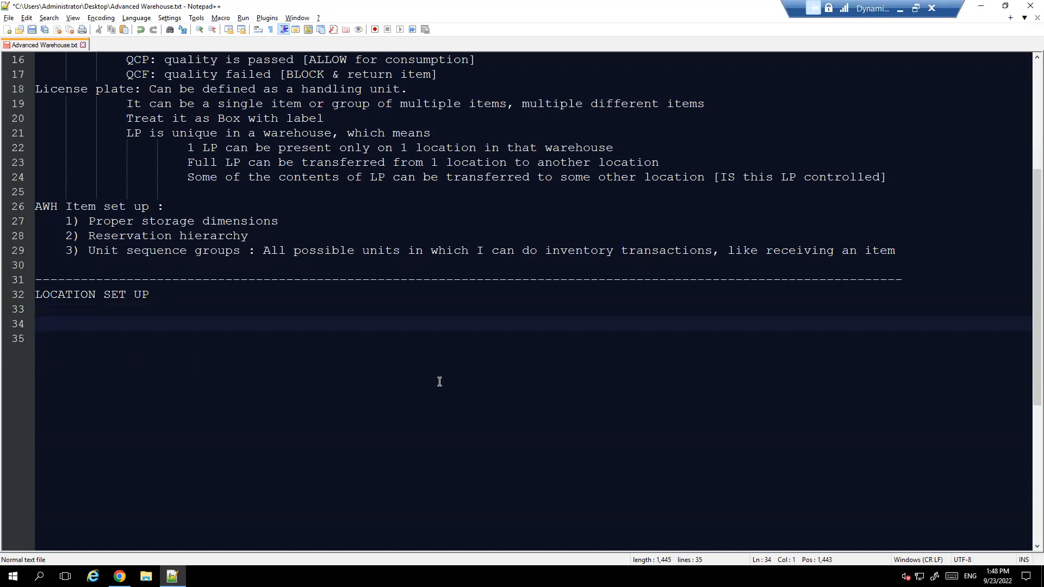
type("Location types:")
key("Return")
key("Return")
Step: Add a "Location formats:" entry below the location types entry, with its first letter capitalized
type("location f")
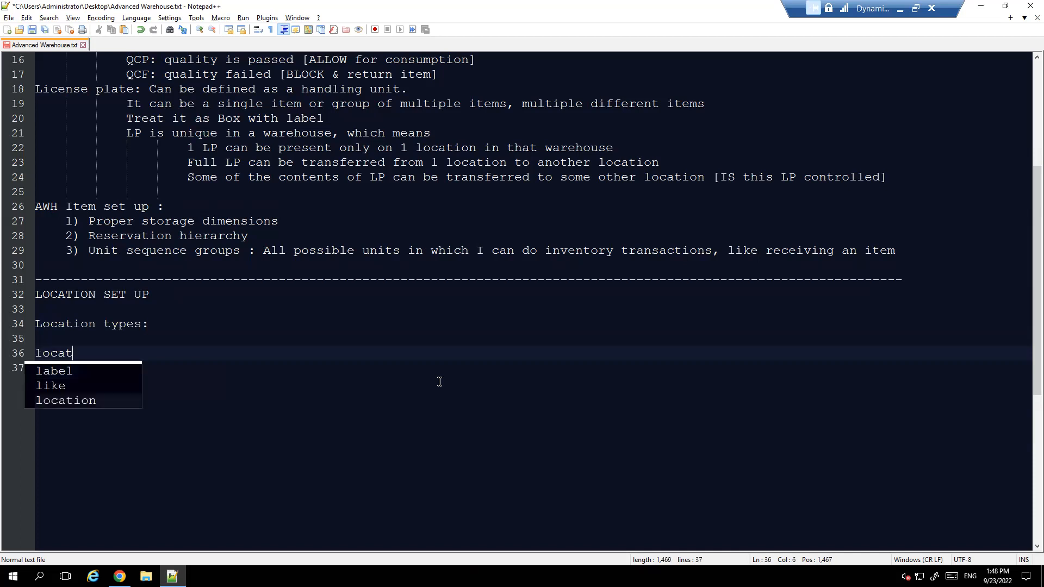
type("ormats")
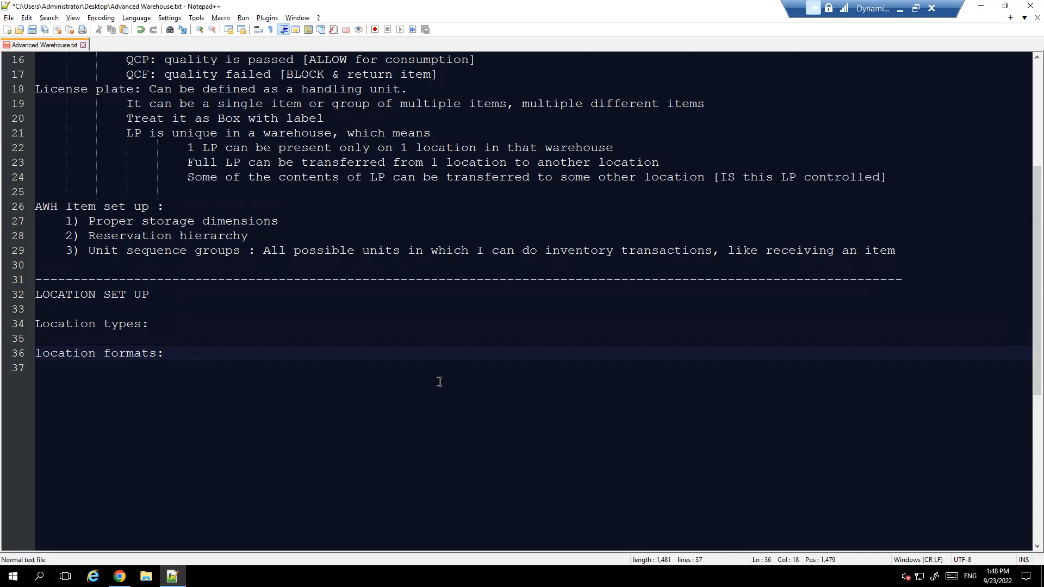
key("Left")
key("Left")
key("Left")
key("Left")
key("Left")
key("Left")
key("Left")
key("Left")
key("Left")
key("Left")
key("Left")
key("Left")
key("BackSpace")
type("LK")
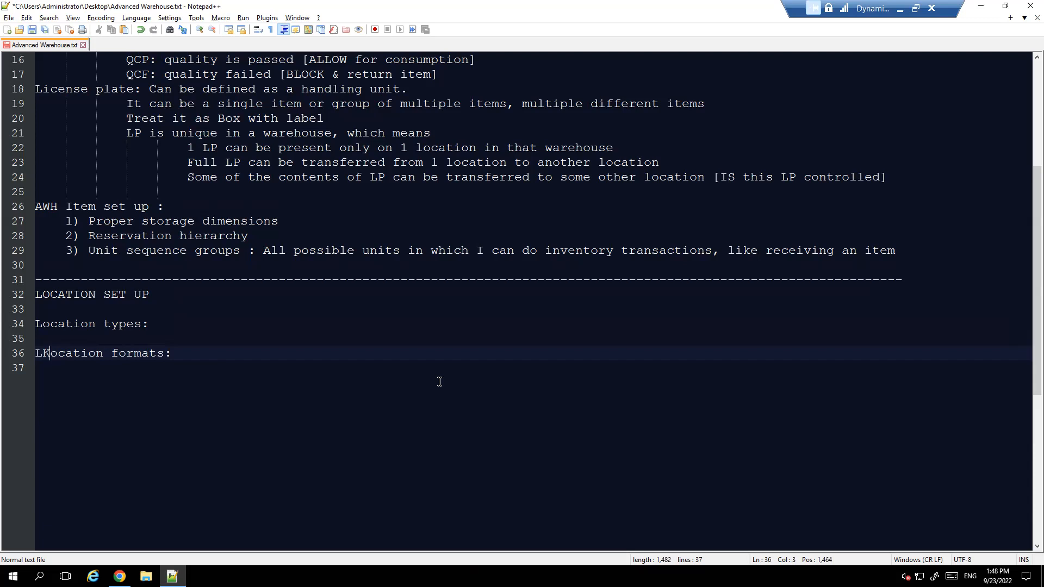
key("BackSpace")
key("End")
Step: Add a "Location profiles:" entry below the location formats entry, separated by a blank line
key("Return")
key("Return")
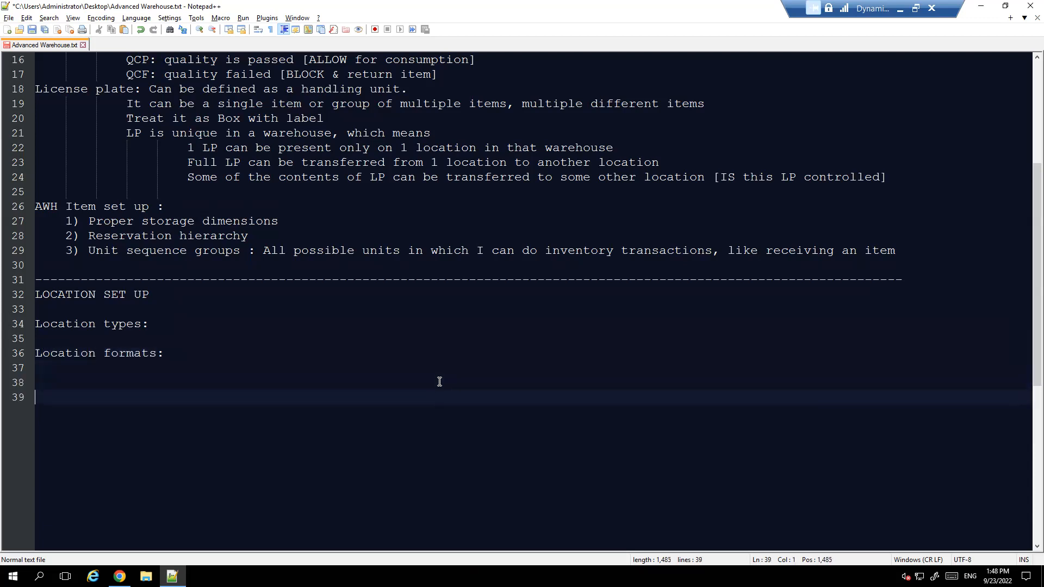
key("BackSpace")
type("Loc")
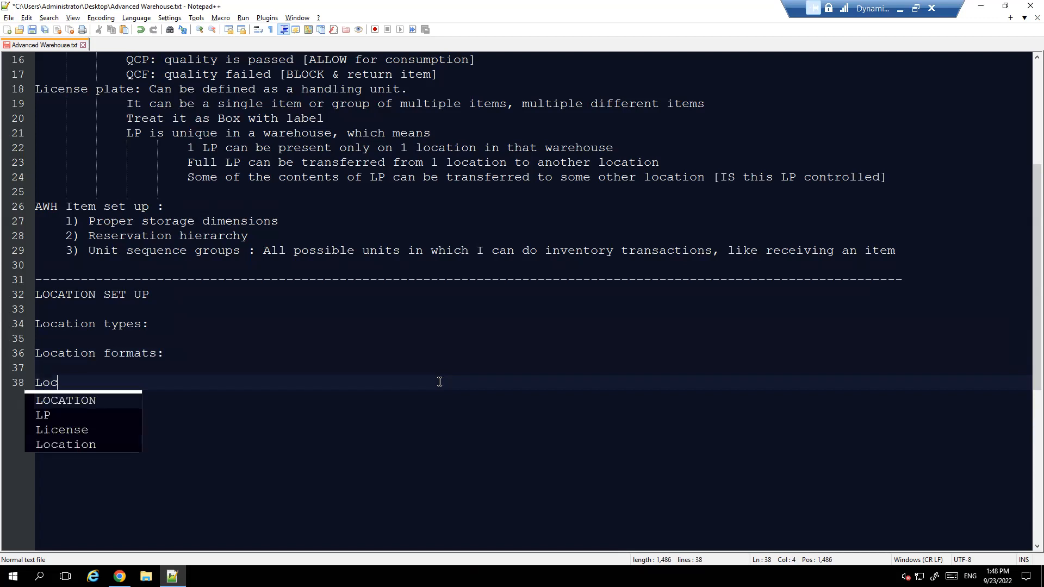
type("ation pro")
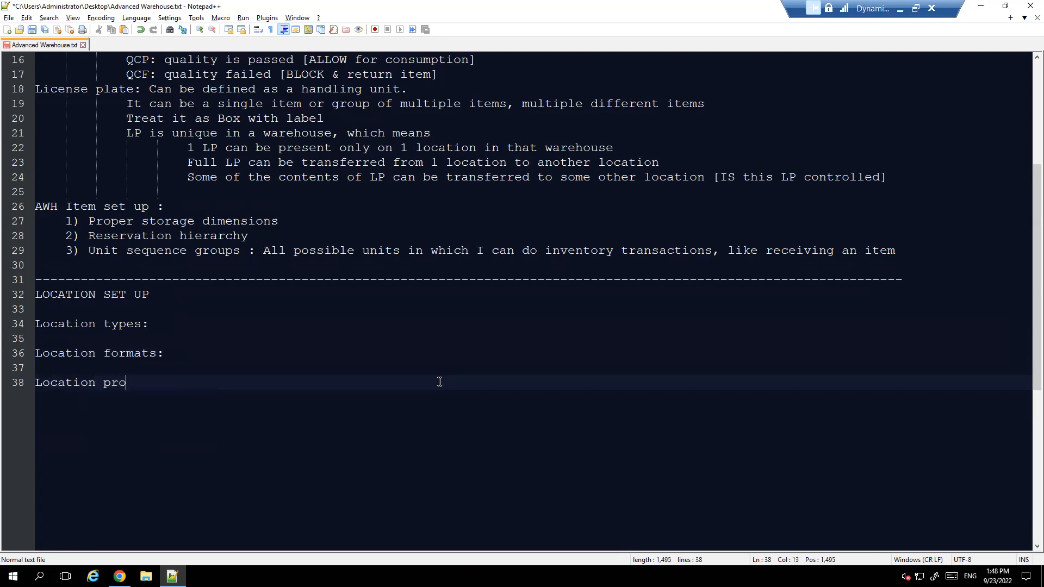
type("files:")
key("Return")
key("Return")
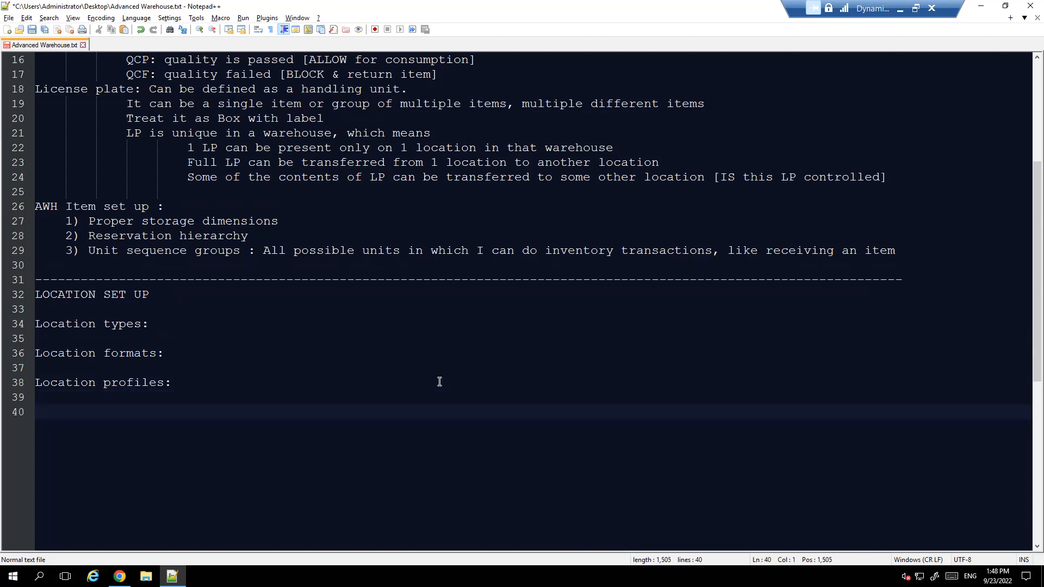
Step: Add a "Location creation process:" entry below the location profiles entry, correcting the spelling of "creation"
type("Location craetion")
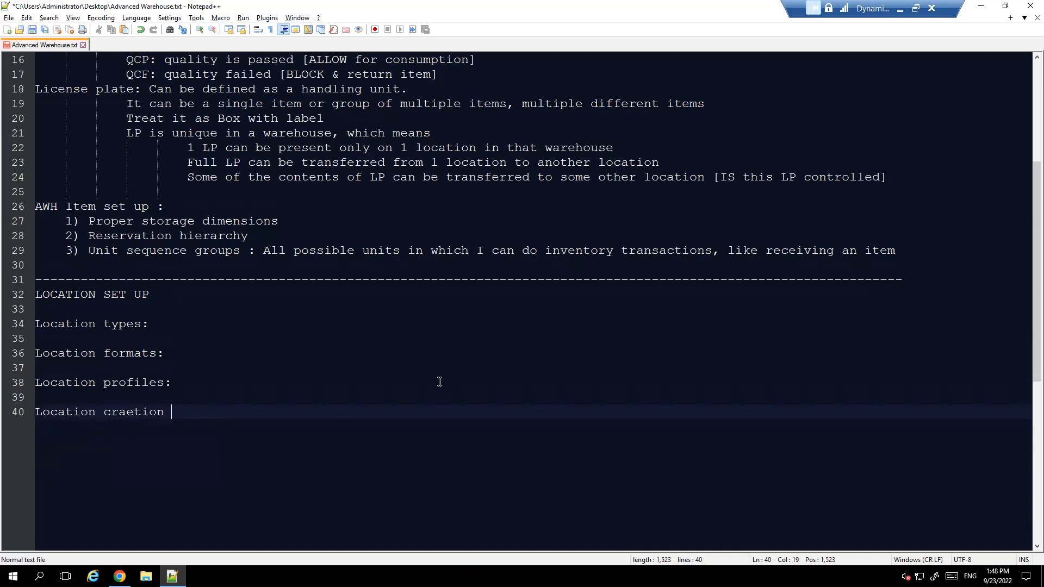
key("BackSpace")
key("BackSpace")
key("BackSpace")
key("BackSpace")
key("BackSpace")
key("BackSpace")
key("BackSpace")
type("eation")
type(" process")
type(" (")
Step: Add the indented sub-item "a) Manual" under the location creation process entry
key("Return")
key("Tab")
key("Tab")
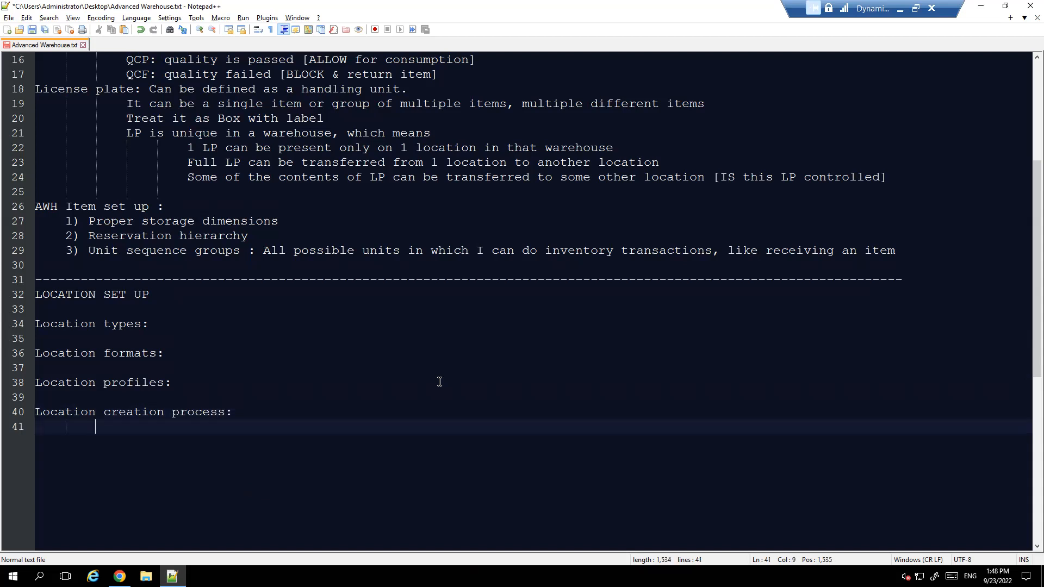
type("M")
key("BackSpace")
key("BackSpace")
type("a")
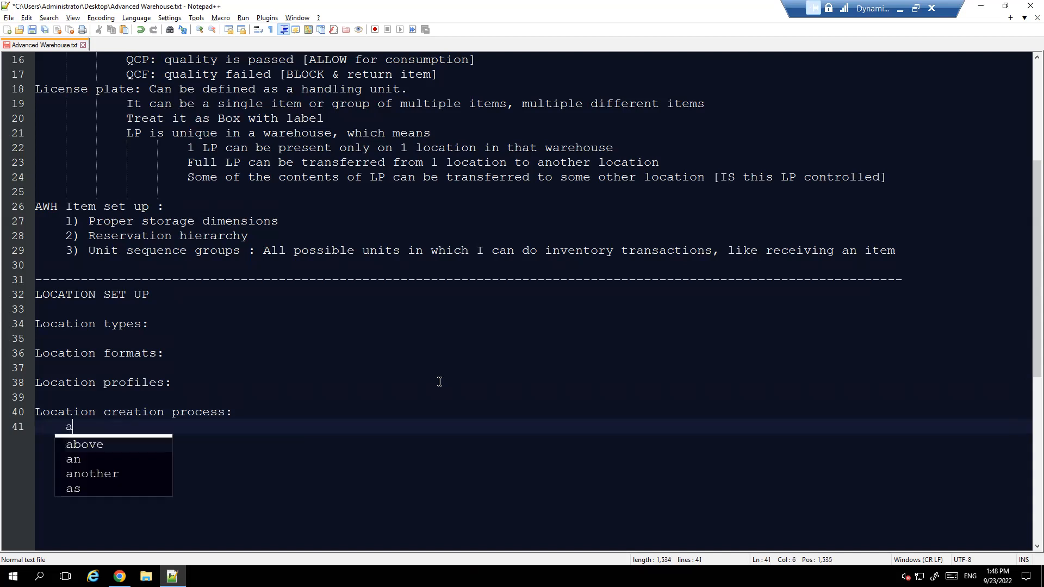
type(") Manual")
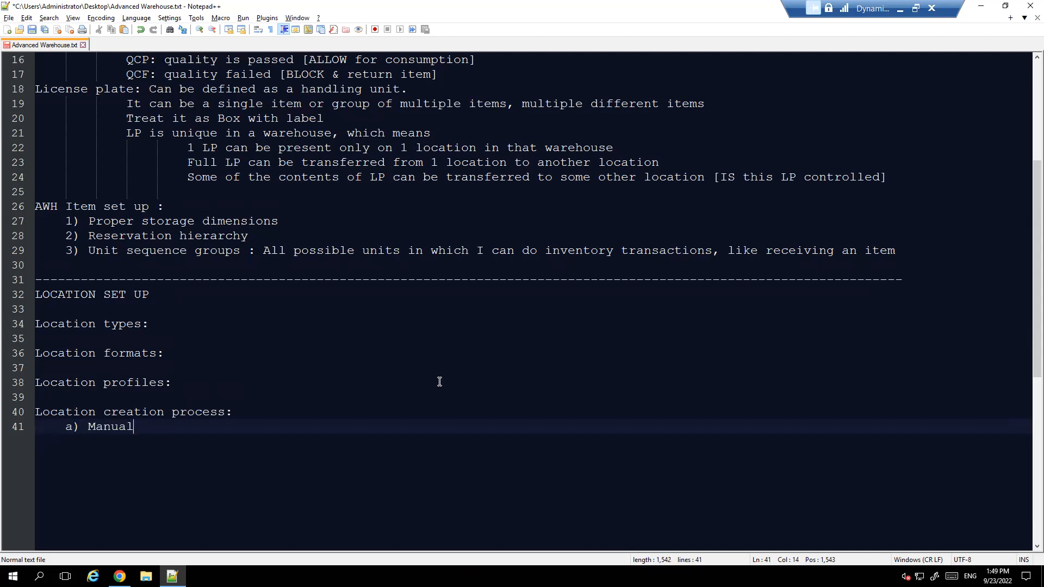
Step: Add the indented sub-item "b) Wizard" below "a) Manual" under the location creation process entry
key("Return")
type("b")
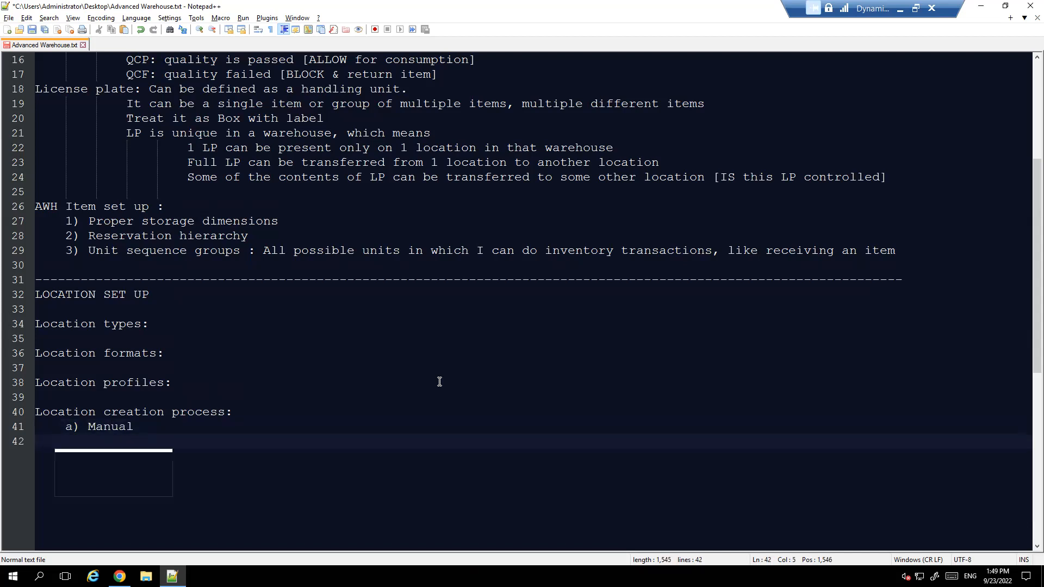
type(") Wizard")
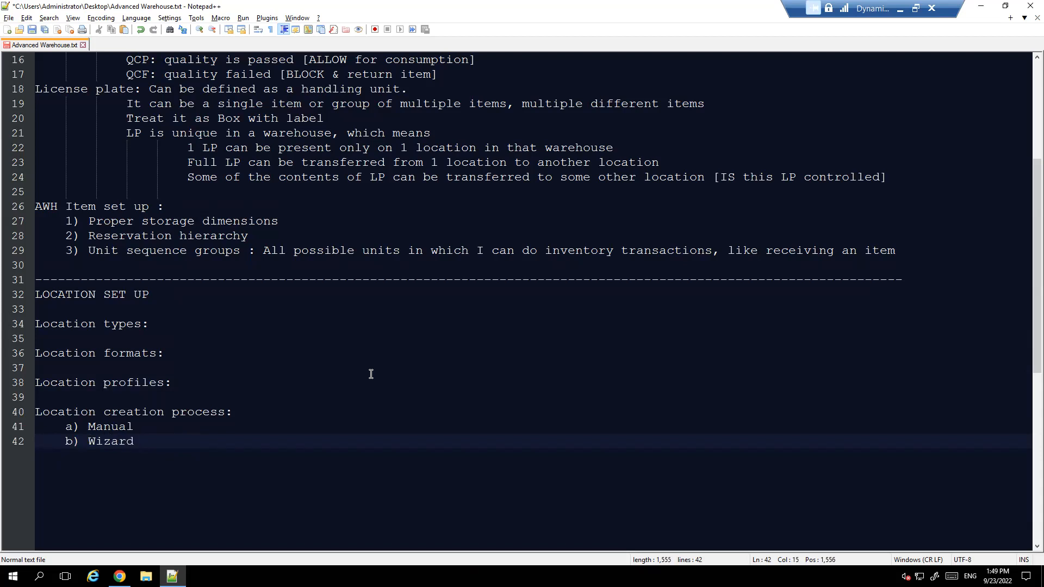
Step: Describe location types as "logical segmentation of the floor of your warehouse." after the entry's colon
left_click(188, 322)
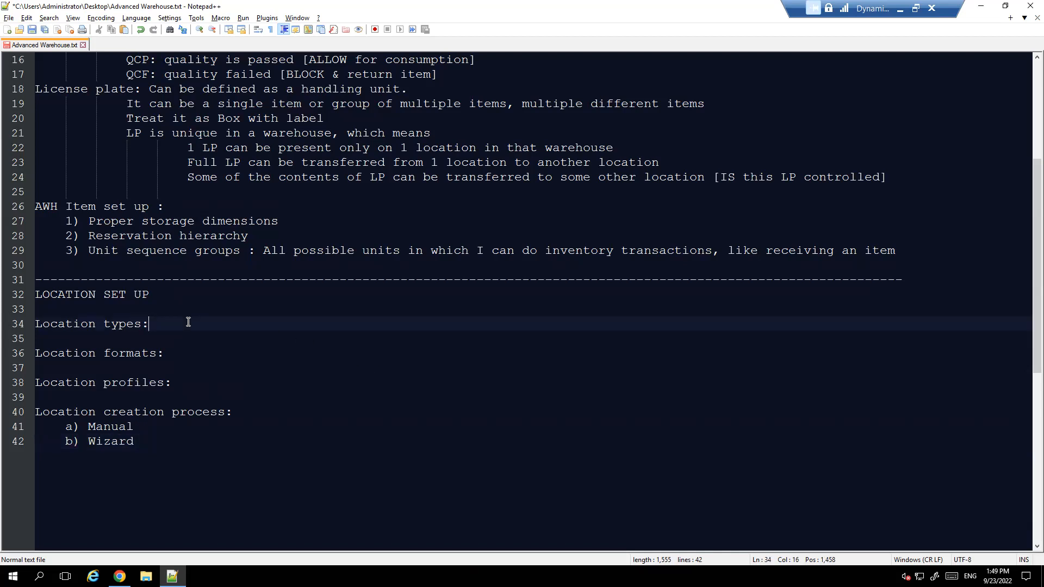
type("lo")
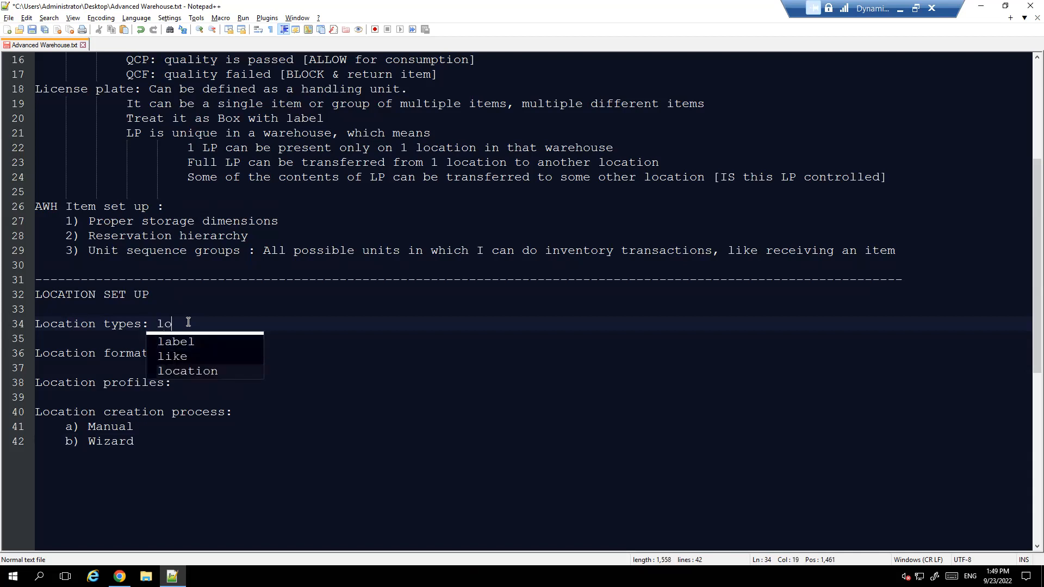
type("gical segmentation of the floor of your warehouse ")
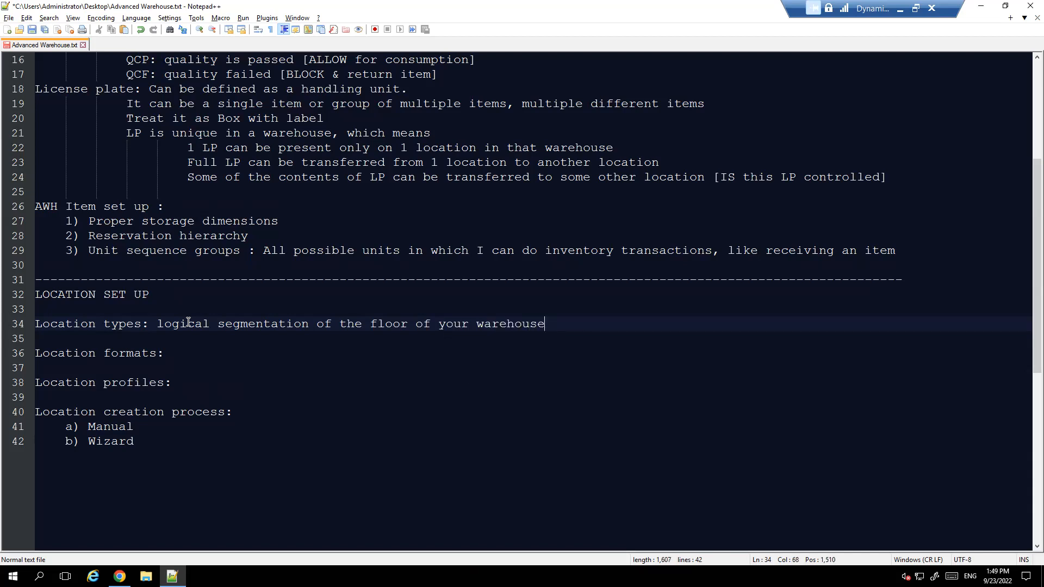
type(".")
Step: Append the examples "( receiving, inventory/stock/bulk, shipping/baydoor )" to the location types description
type("( rep")
type("eiving , inve")
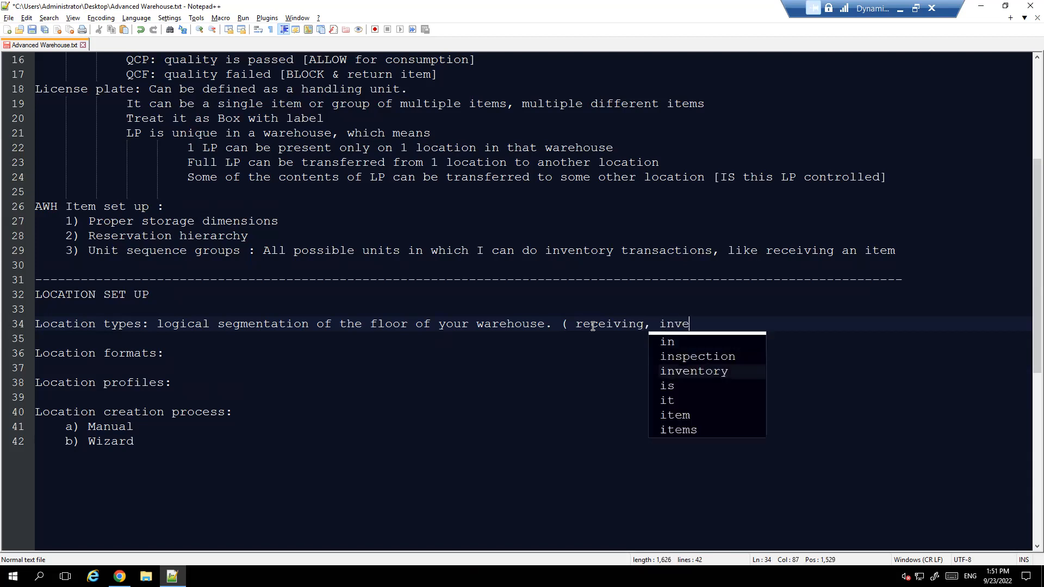
key("Return")
type("/stock ")
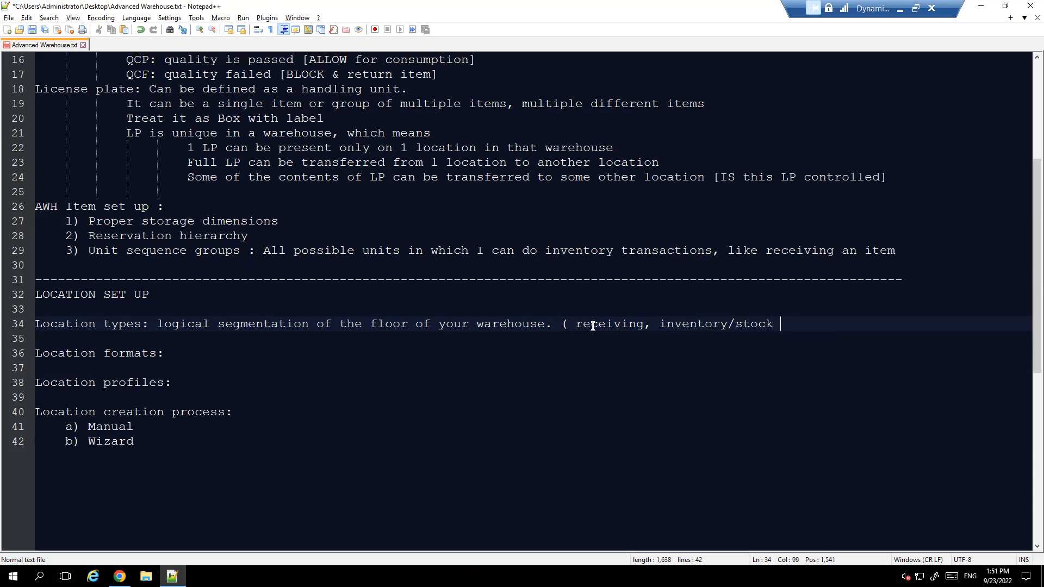
type("/bulk")
type("s")
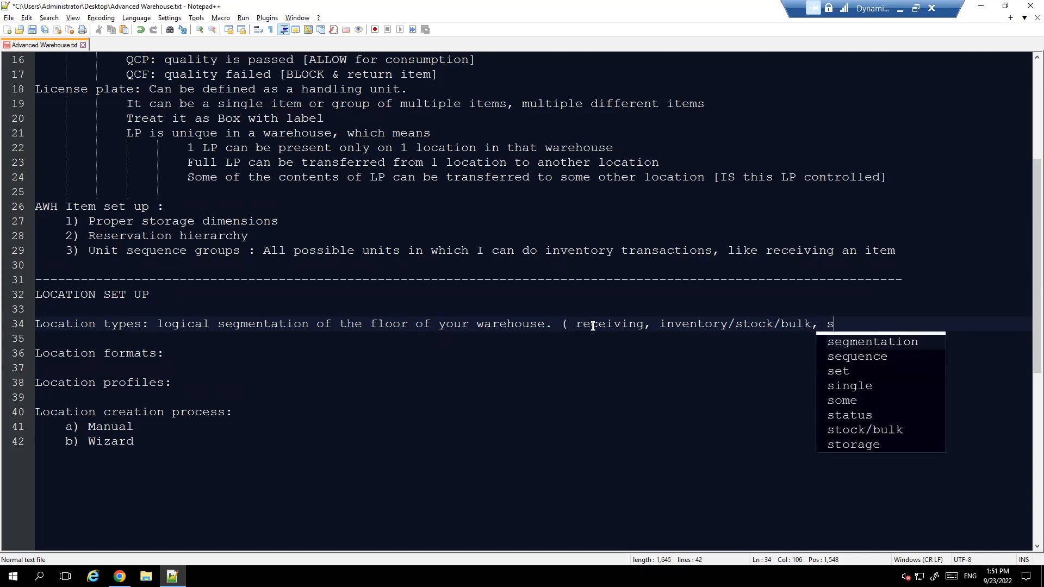
type("hipping/")
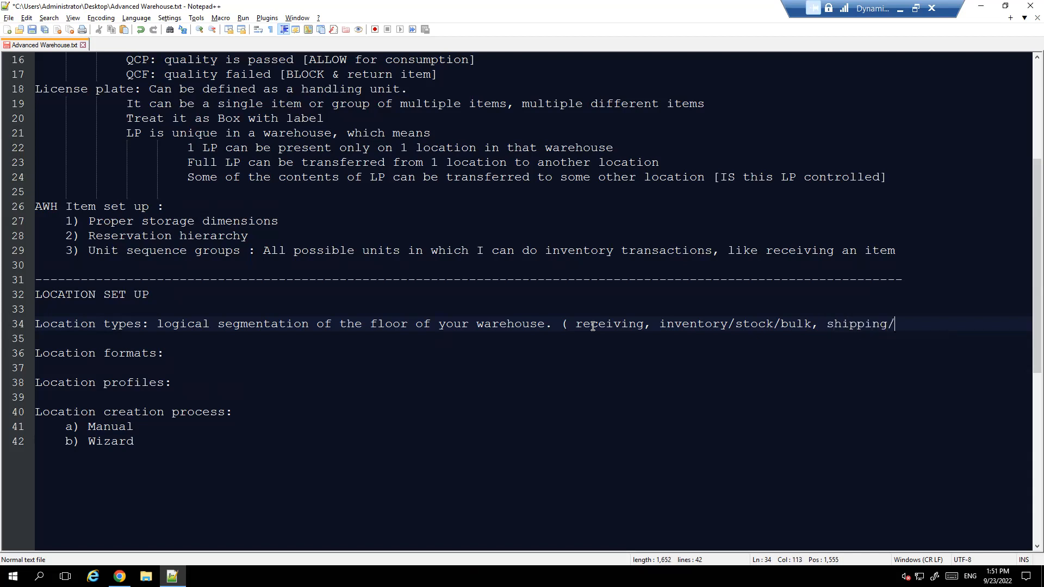
type("baydoor )")
Step: Review the receiving, inventory/stock/bulk and shipping/baydoor examples in the location types line, highlighting each one
left_click_drag(659, 324, 812, 325)
left_click_drag(645, 325, 579, 325)
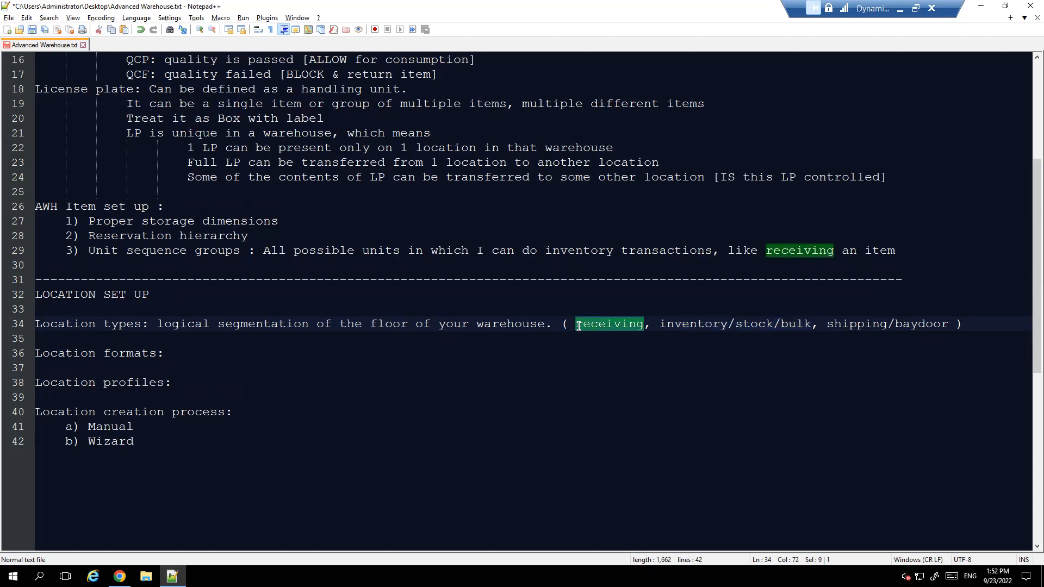
left_click(629, 308)
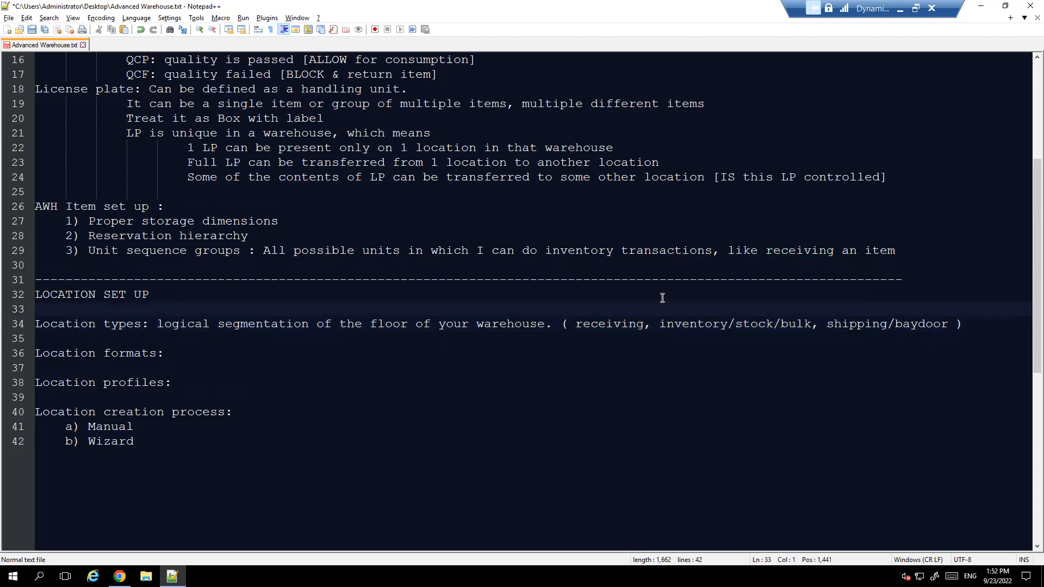
left_click(698, 325)
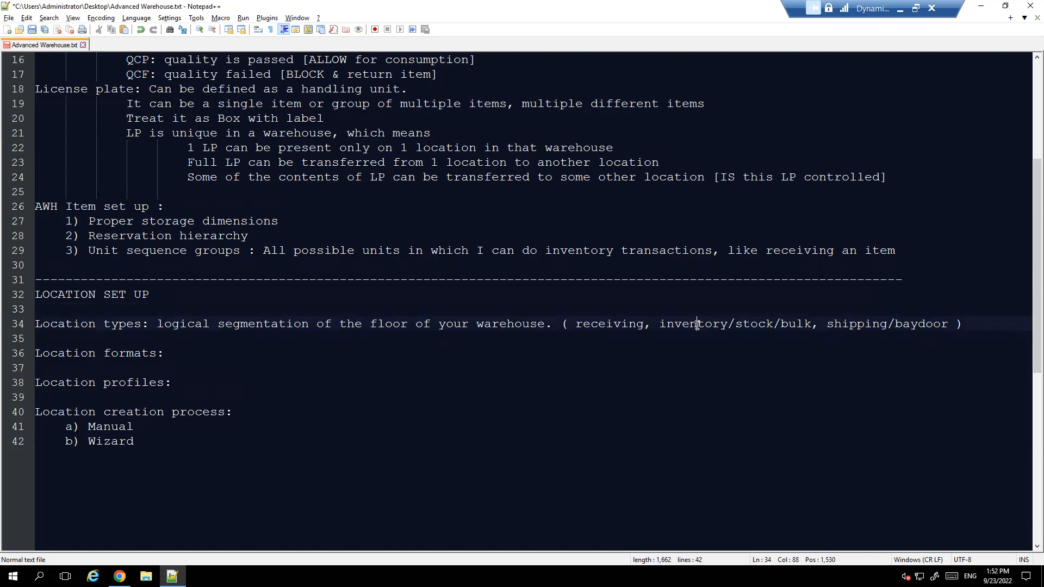
left_click(798, 317)
left_click_drag(812, 323, 706, 324)
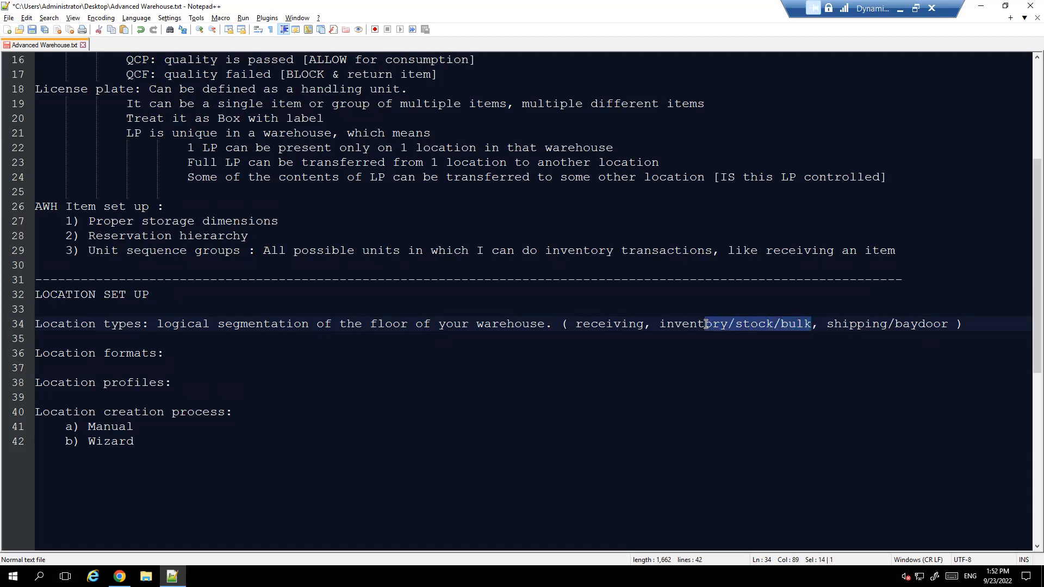
left_click(870, 323)
left_click(836, 323)
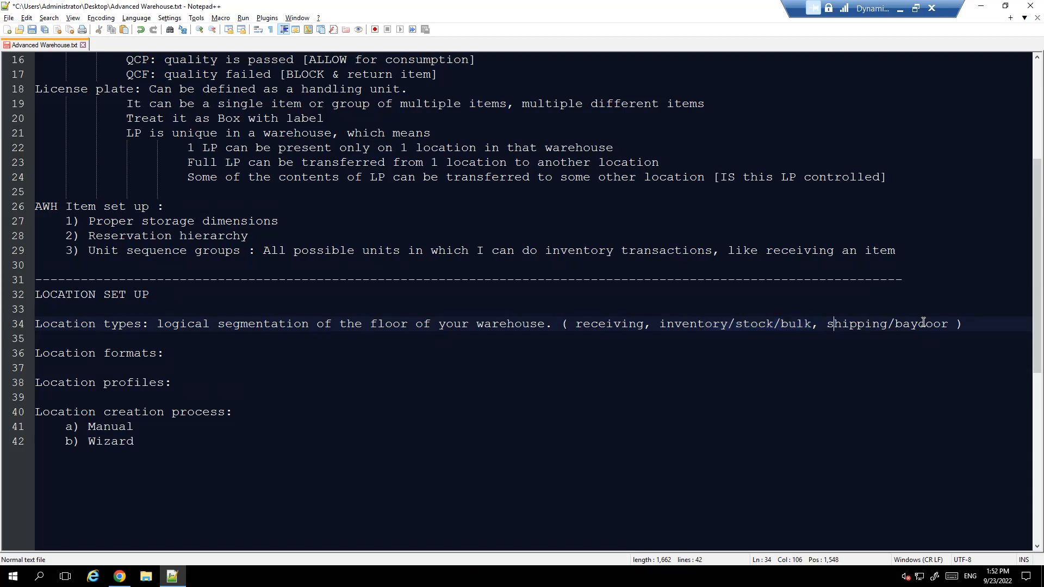
left_click(905, 306)
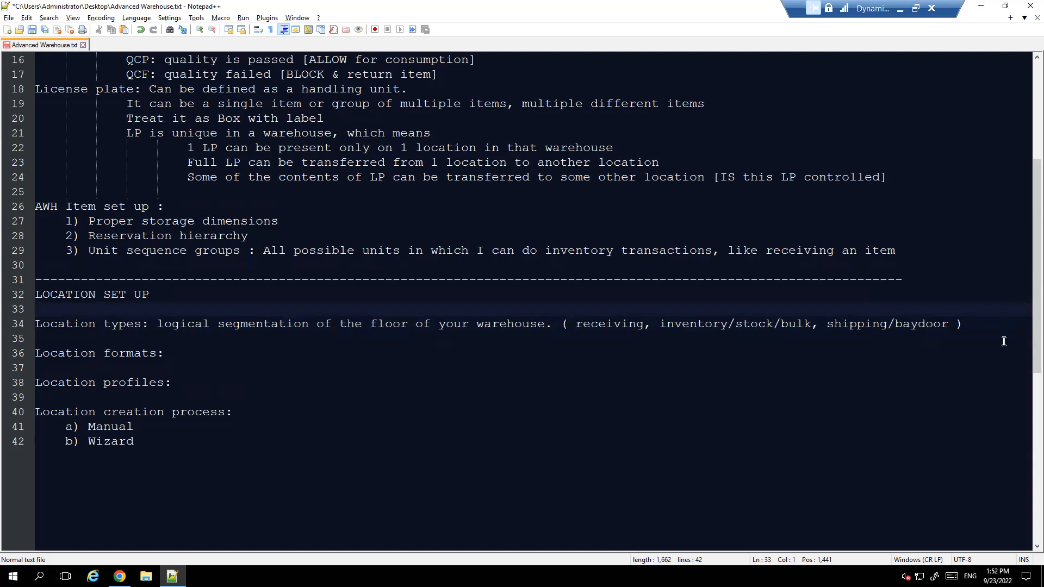
left_click_drag(858, 323, 917, 325)
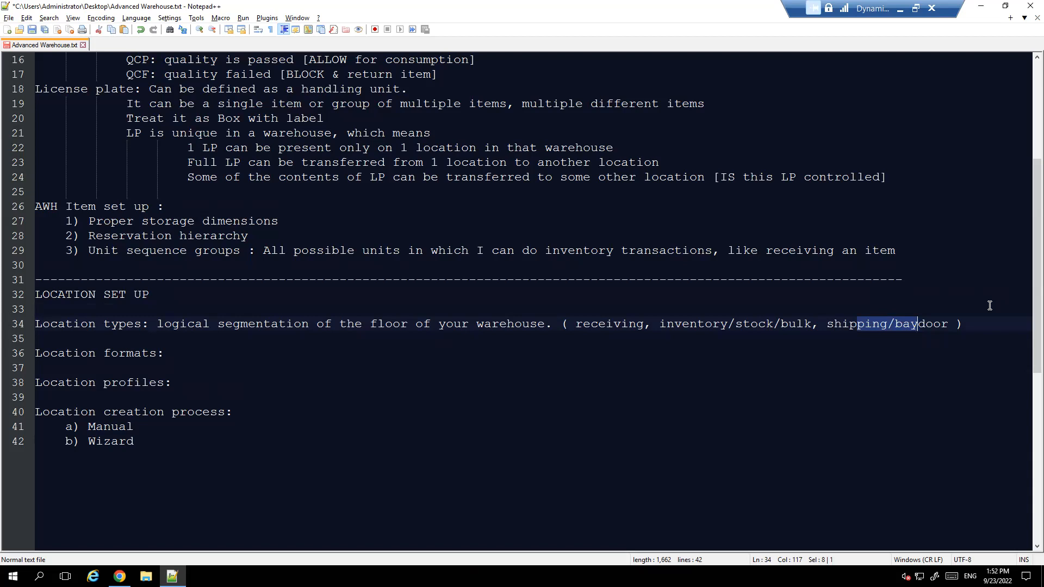
left_click_drag(991, 327, 566, 325)
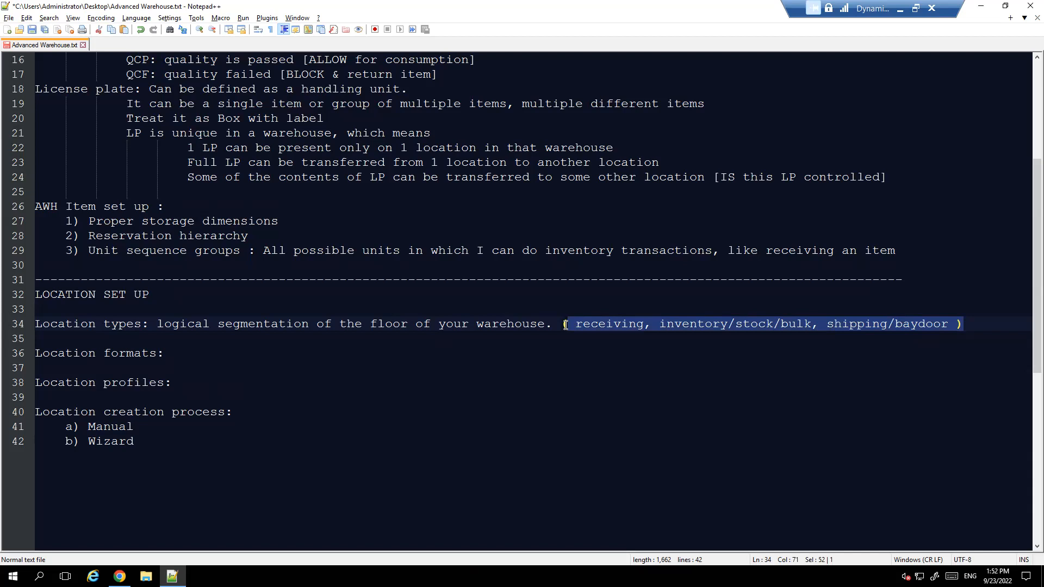
Step: Insert "staging," between receiving and inventory/stock/bulk in the location types examples and remove the spaces around the comma after receiving
left_click(644, 322)
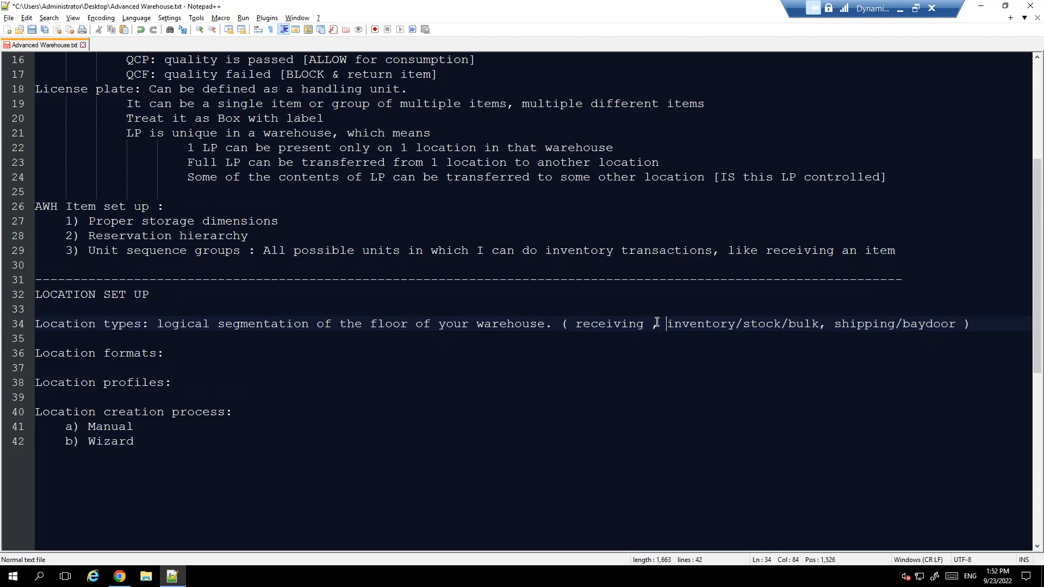
type("S")
key("BackSpace")
type("stag")
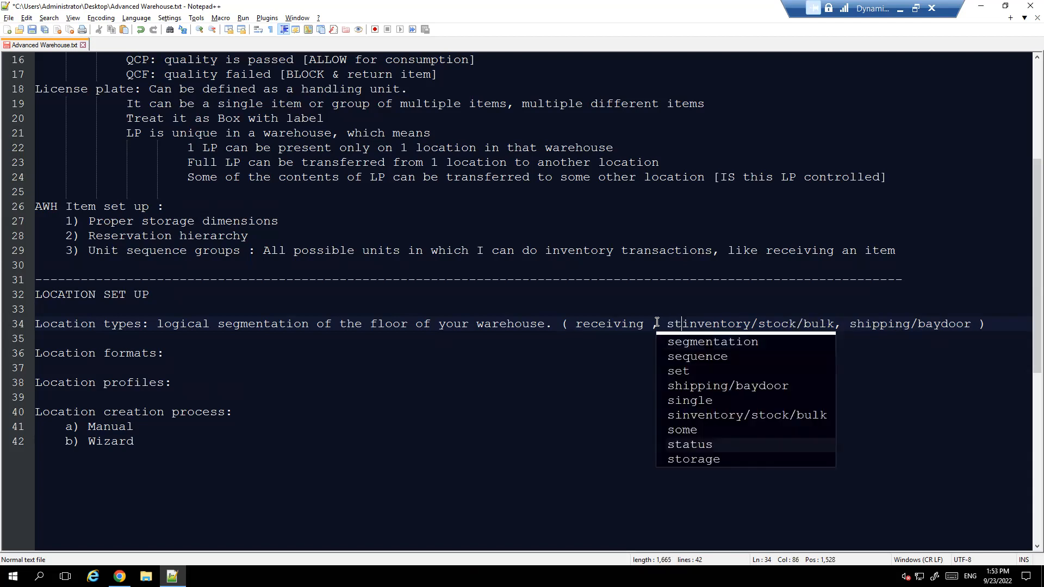
type("ing locati")
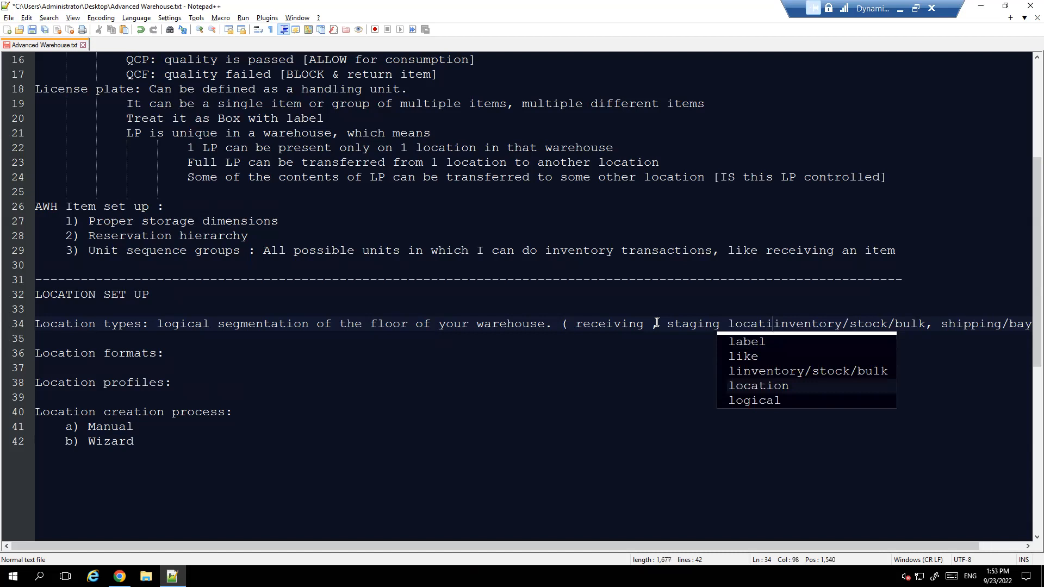
key("Escape")
key("BackSpace")
key("BackSpace")
key("BackSpace")
key("BackSpace")
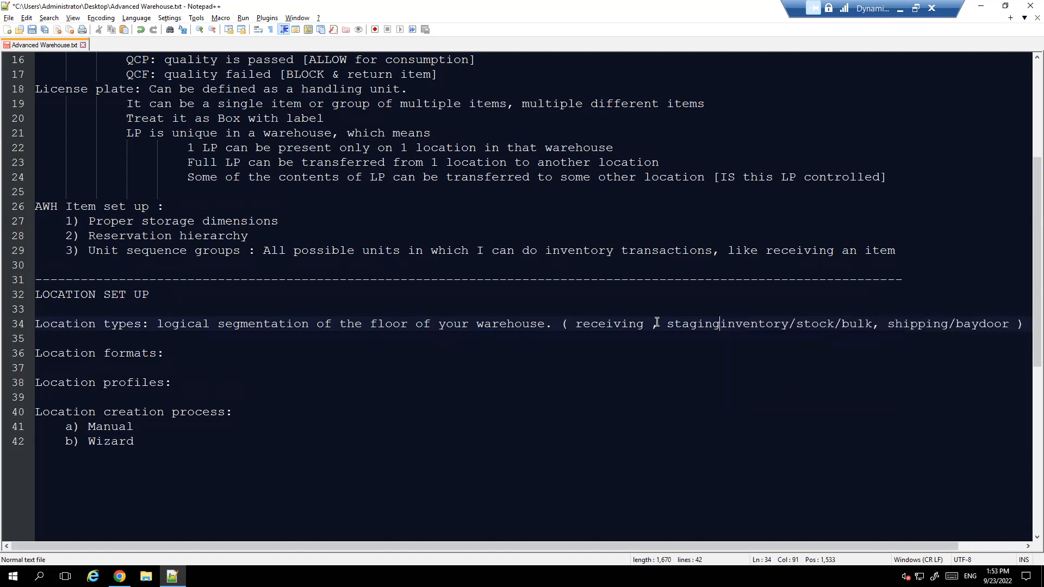
type(",")
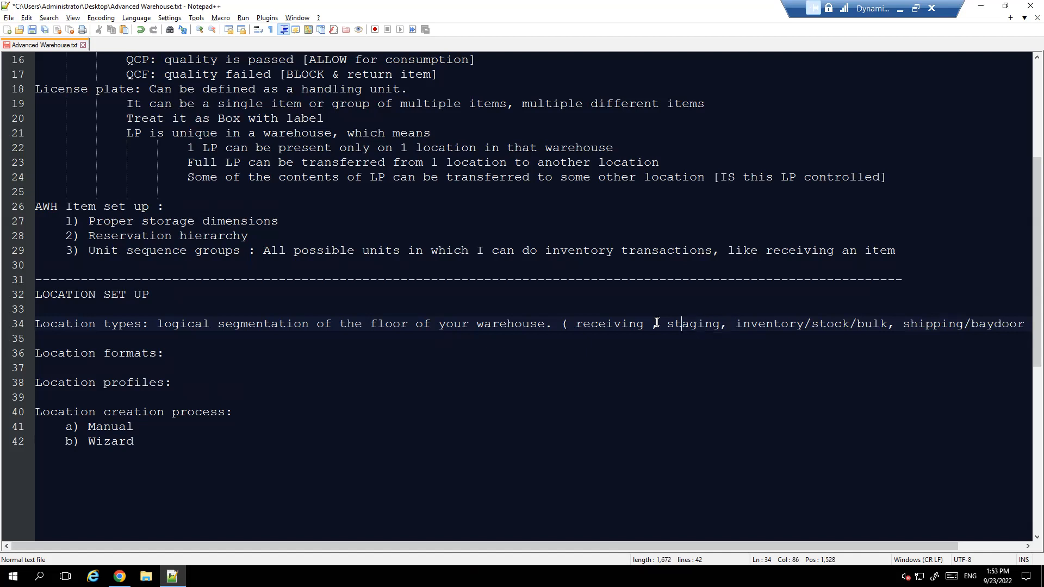
key("BackSpace")
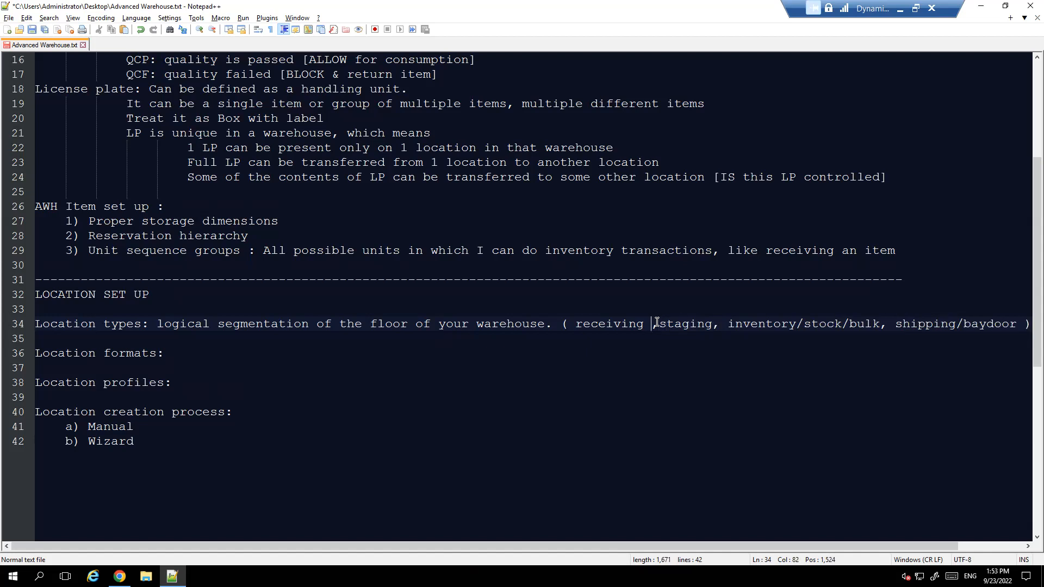
key("BackSpace")
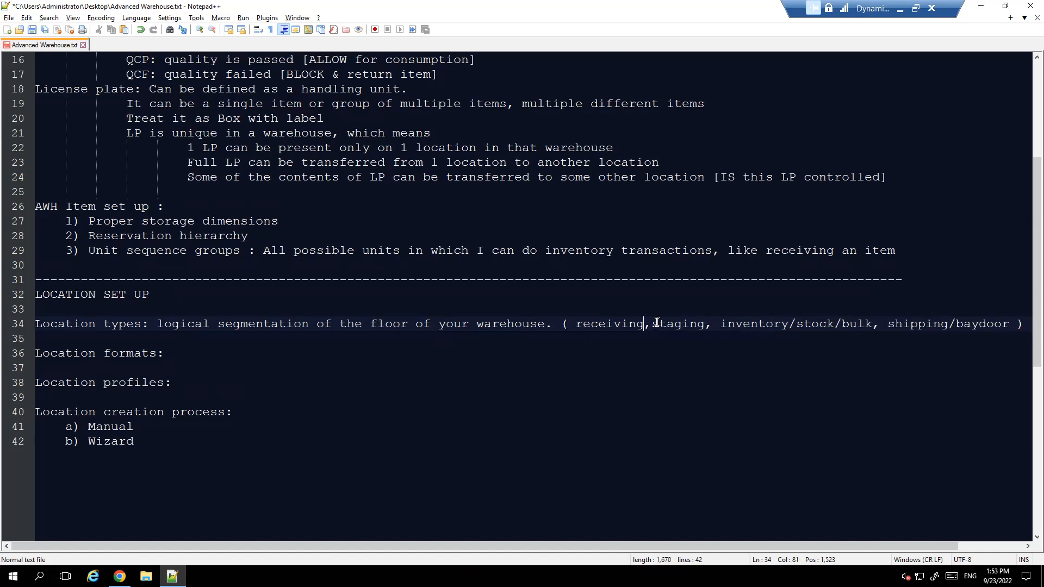
Step: Examine the flow from receiving through staging to inventory/stock/bulk in the location types examples, highlighting each stage
double_click(605, 324)
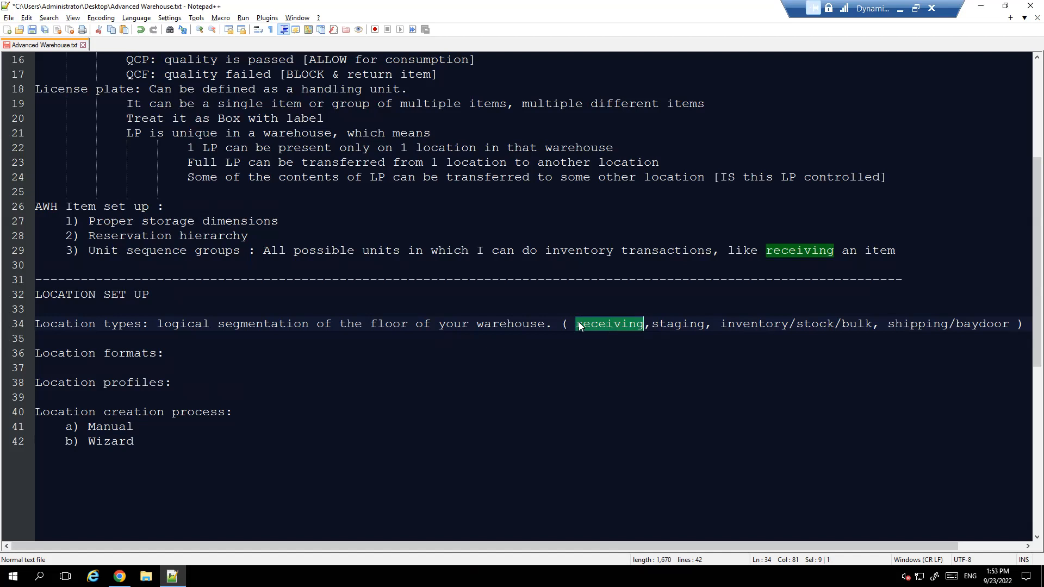
left_click(590, 325)
double_click(602, 325)
left_click(632, 326)
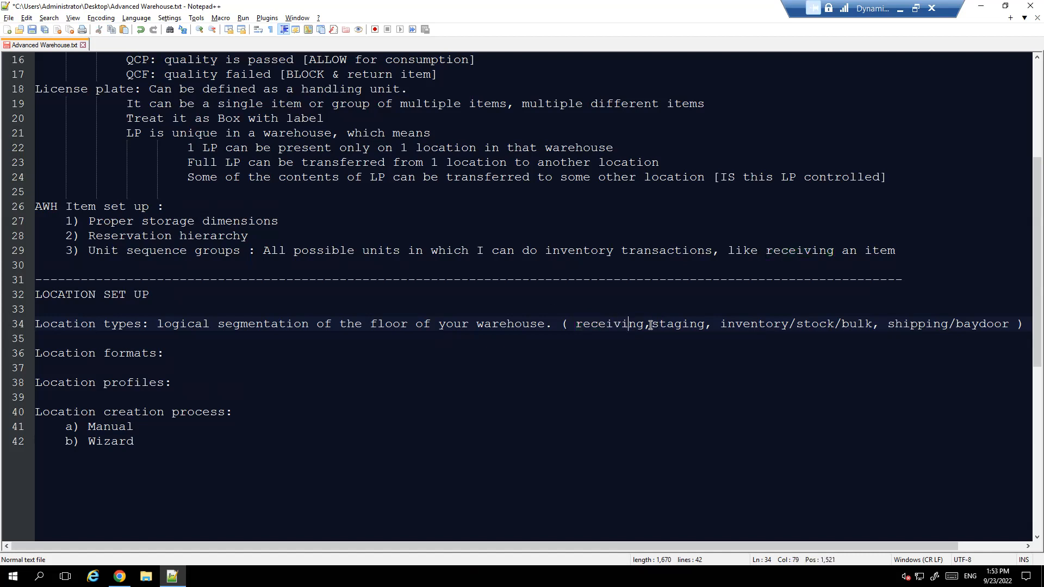
left_click_drag(651, 325, 705, 325)
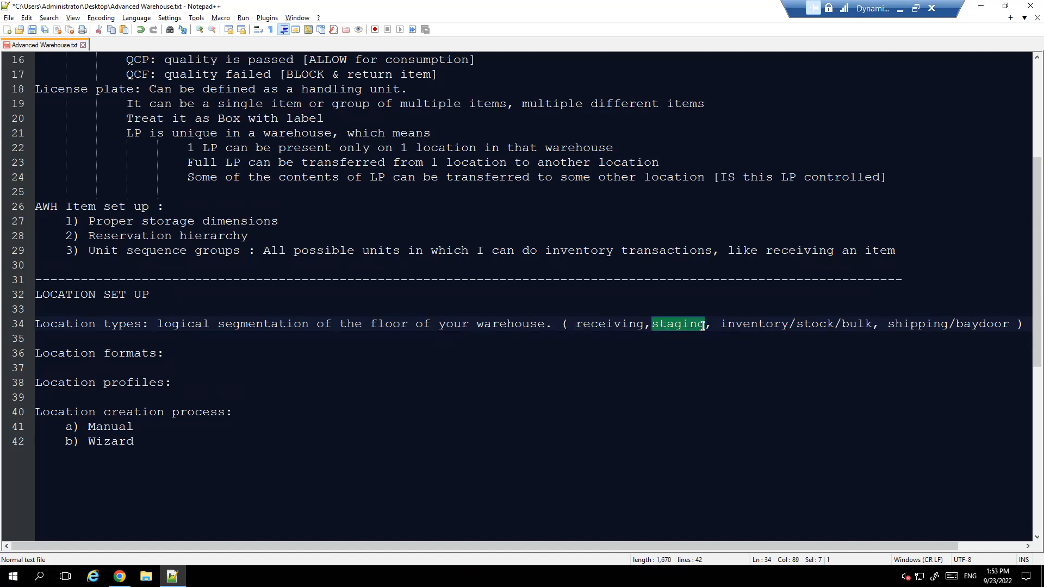
left_click_drag(704, 325, 591, 326)
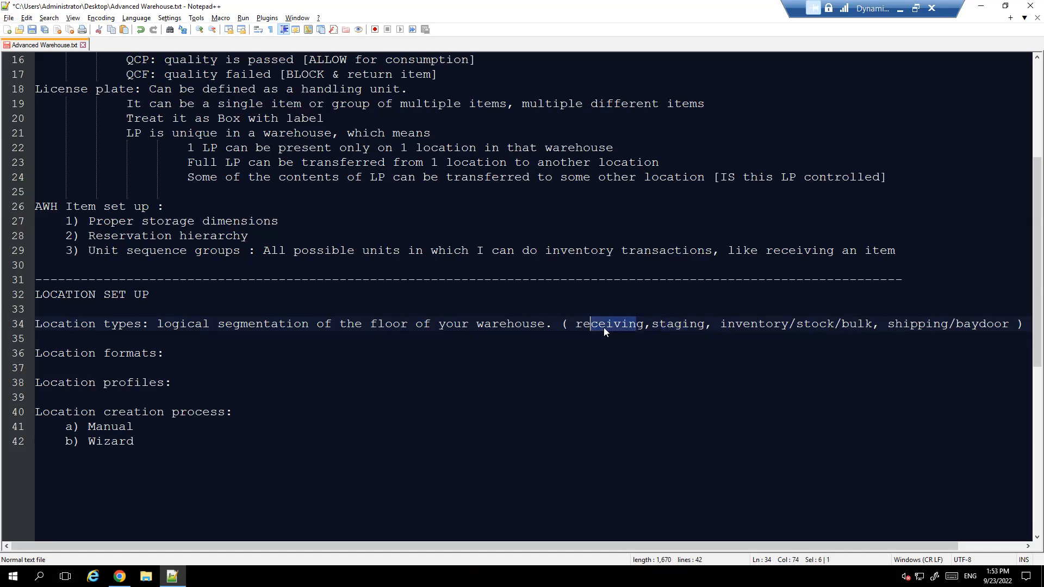
left_click_drag(693, 324, 667, 325)
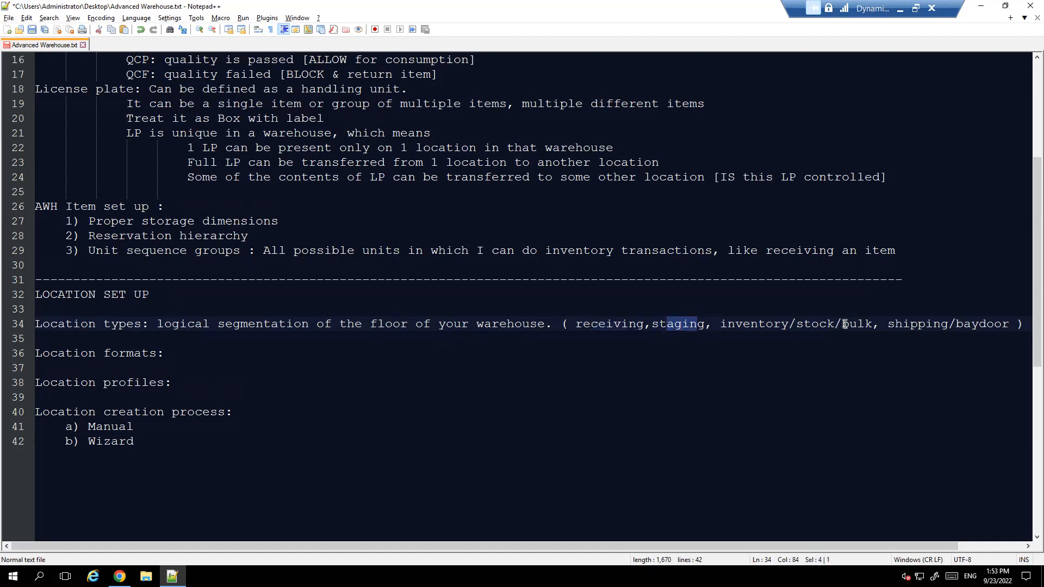
left_click(708, 331)
left_click(729, 325)
left_click_drag(756, 324, 861, 324)
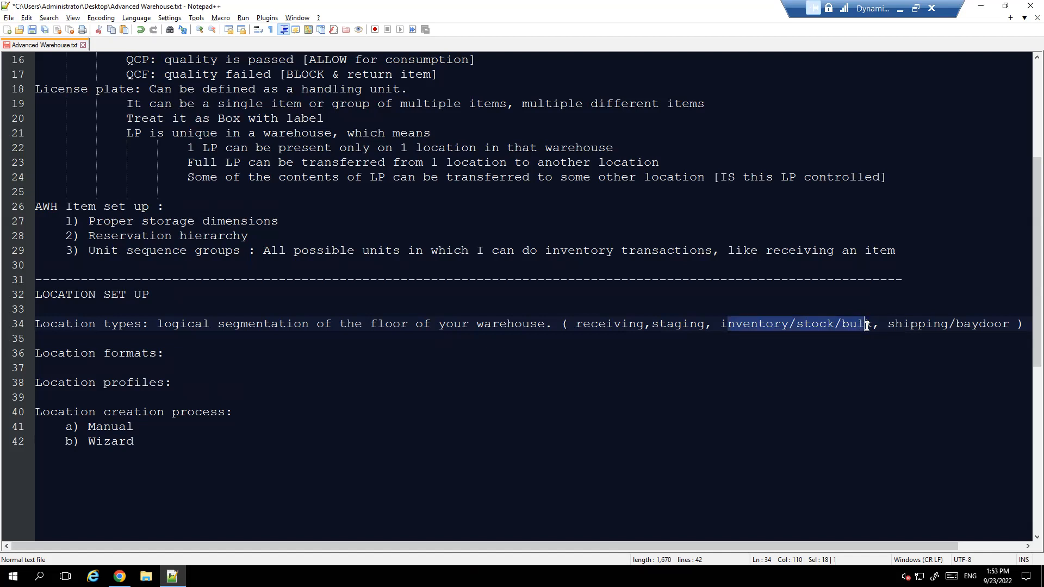
left_click(871, 326)
Step: Insert a second "staging," between inventory/stock/bulk and shipping/baydoor in the location types examples, without spaces around it
left_click(880, 326)
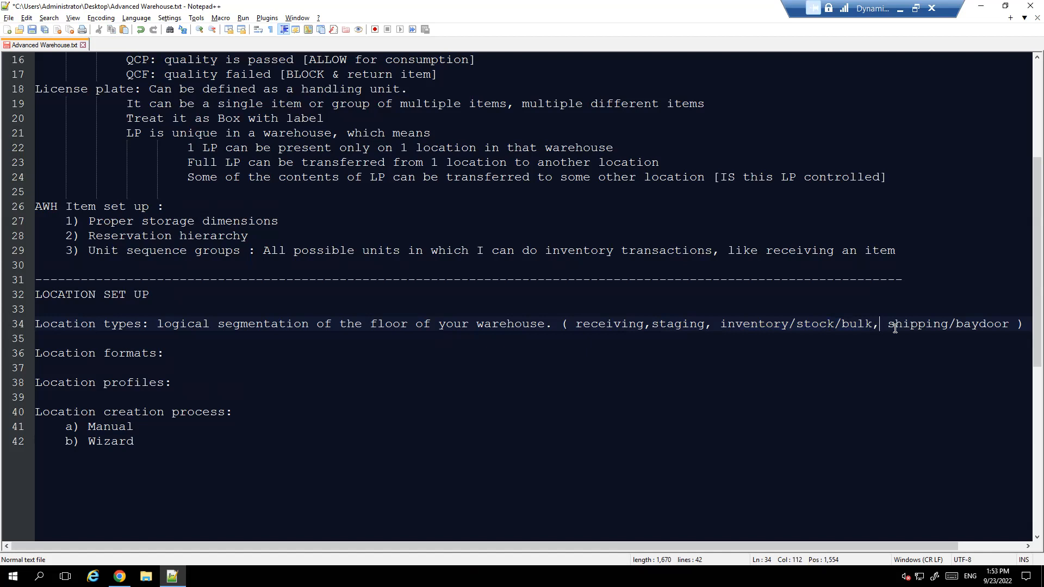
type("sta")
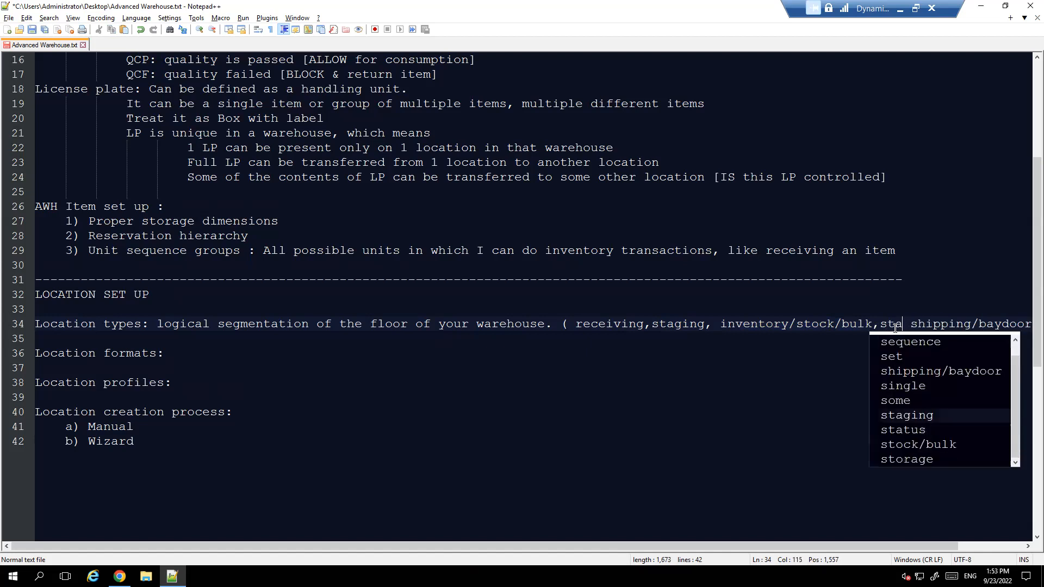
key("Return")
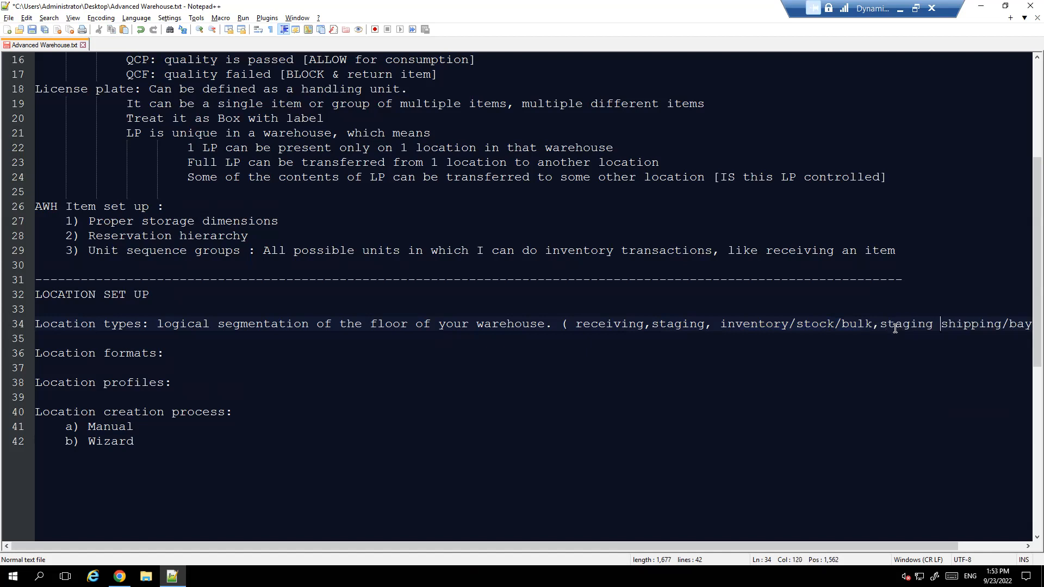
type(",")
key("BackSpace")
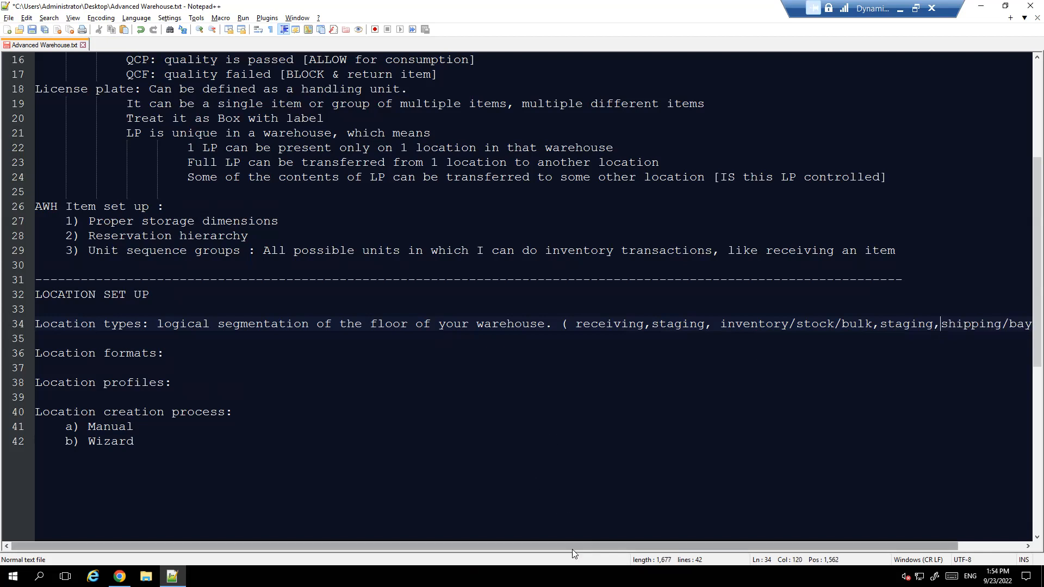
Step: Remove the space before inventory/stock/bulk in the location types examples
left_click_drag(572, 549, 647, 544)
left_click(652, 327)
key("BackSpace")
left_click(984, 324)
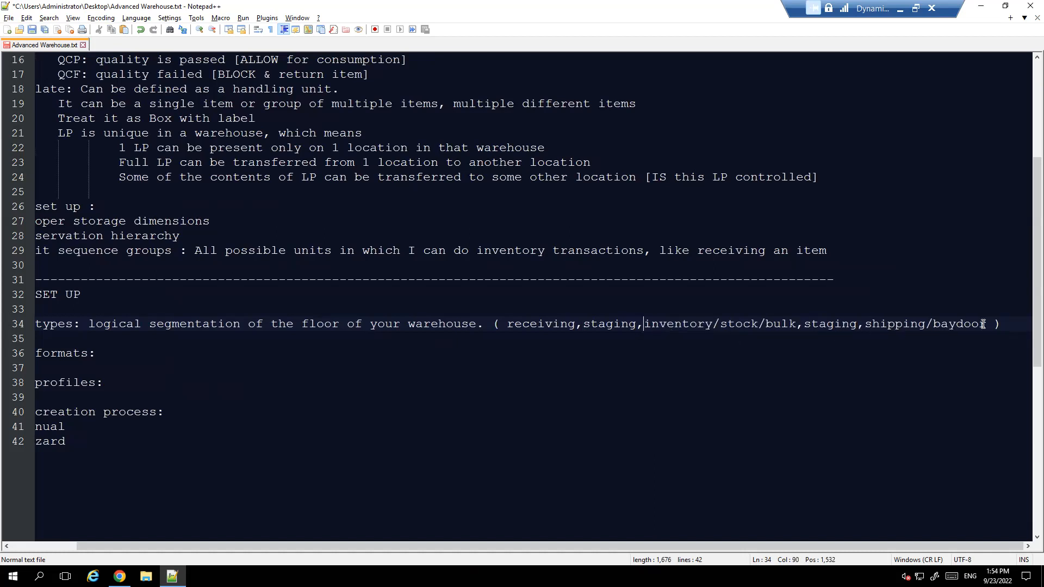
Step: Write "What should be the nomenclature of lcoations?" as the description after the Location formats heading
left_click_drag(976, 324, 513, 328)
left_click(148, 334)
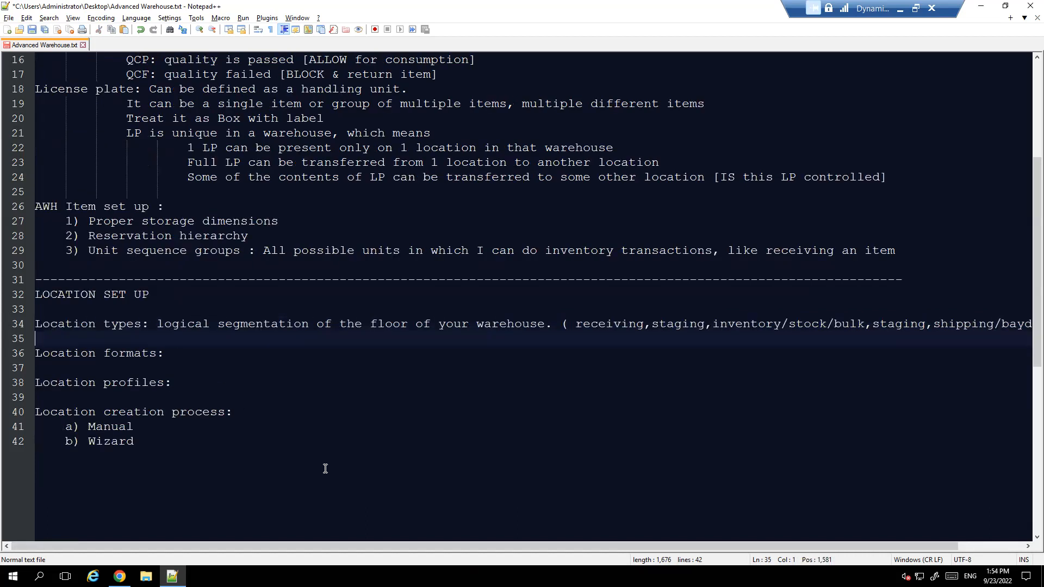
left_click(187, 353)
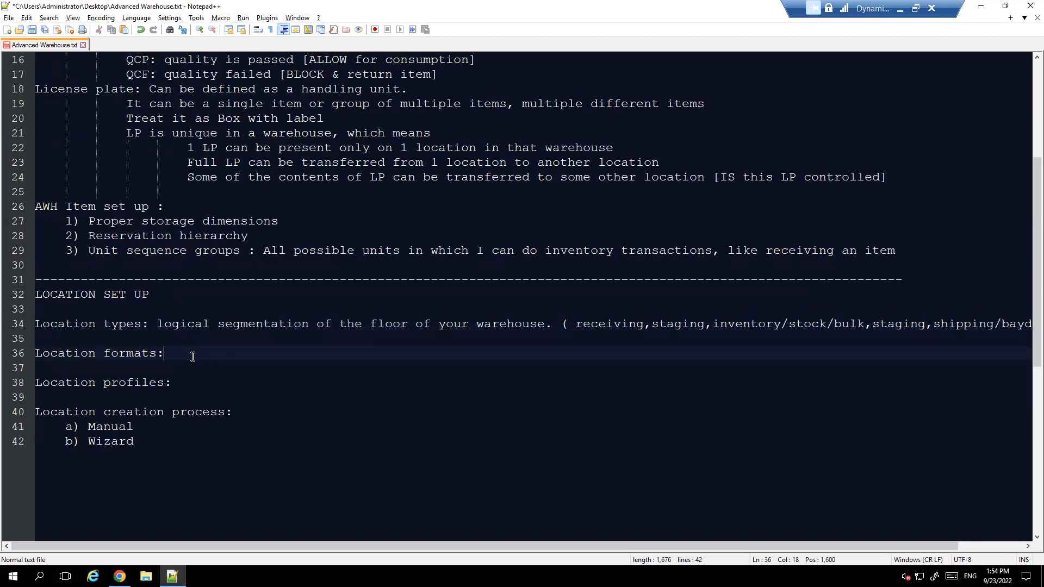
type("What s")
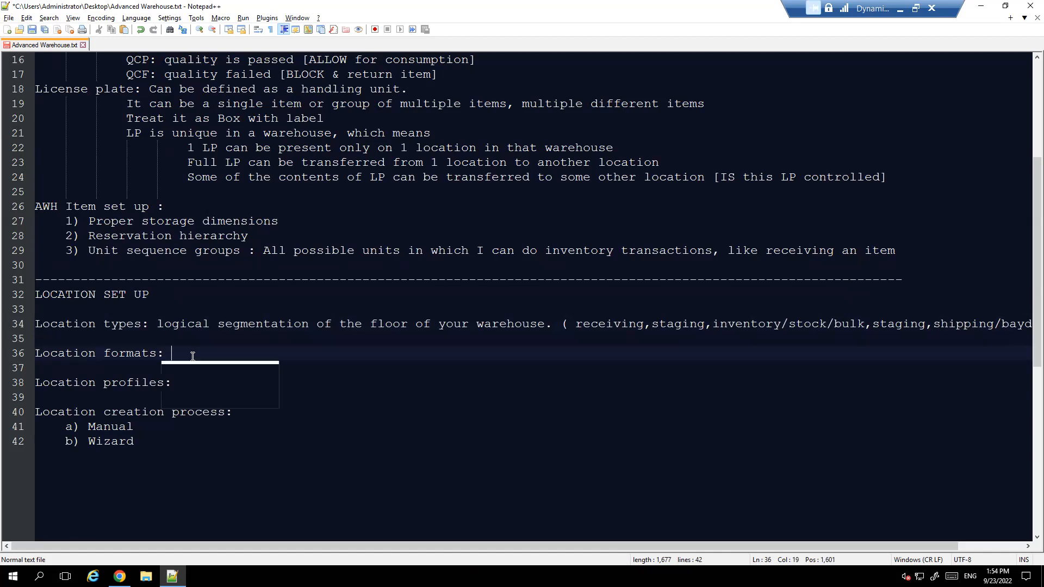
type("hould bre th")
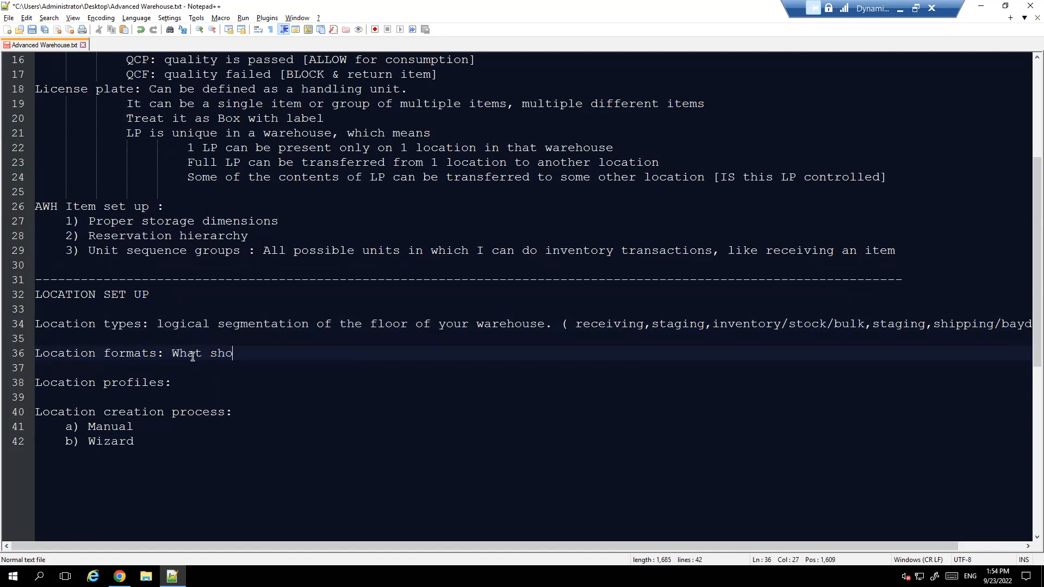
key("BackSpace")
key("BackSpace")
key("BackSpace")
key("BackSpace")
key("BackSpace")
key("BackSpace")
type("e the nomenclature of lcoatio")
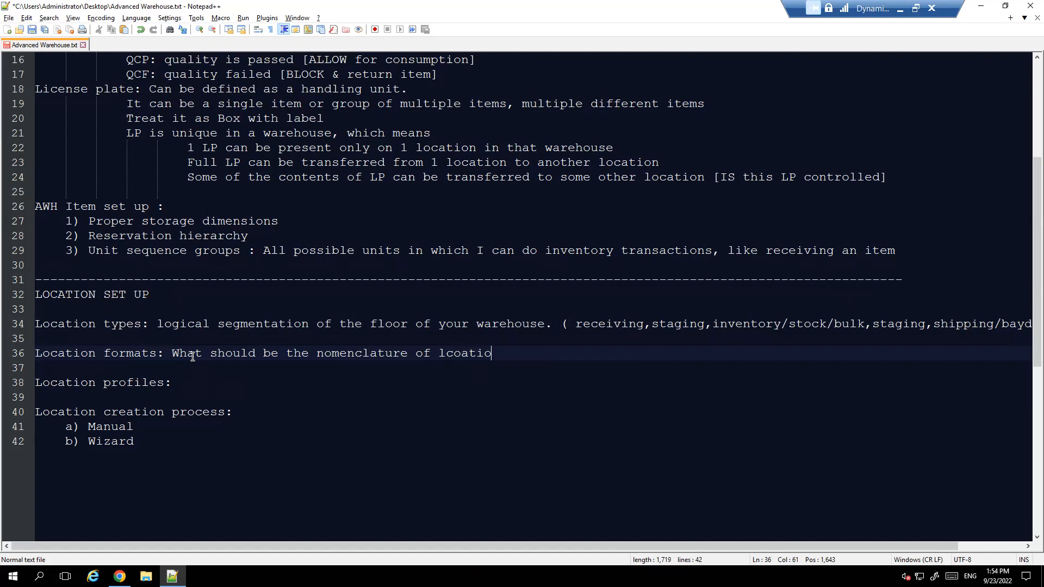
type("n s?")
Step: Add "R1, R2," as example location names after the nomenclature question on the Location formats line
type("r")
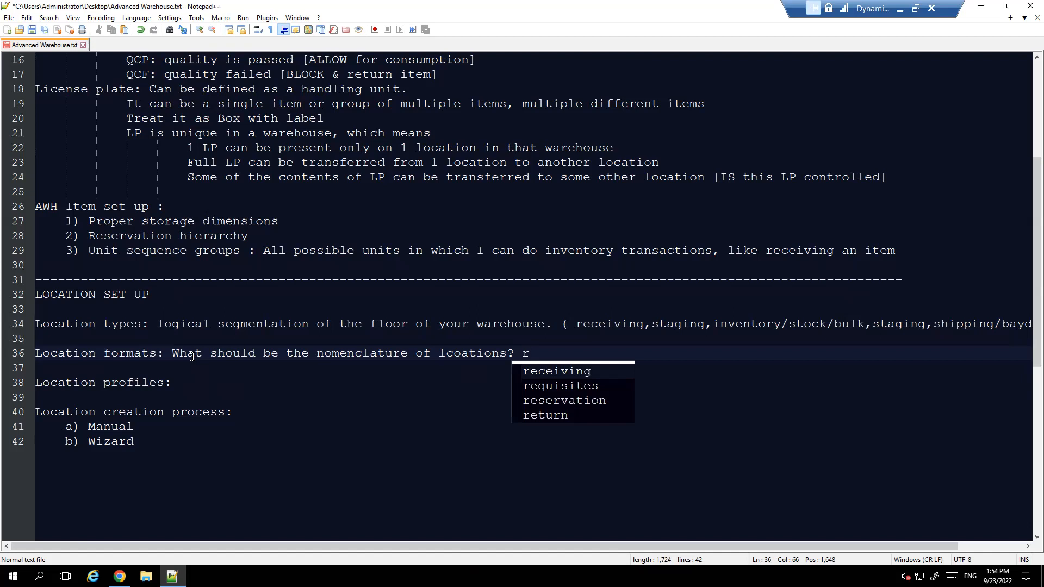
key("BackSpace")
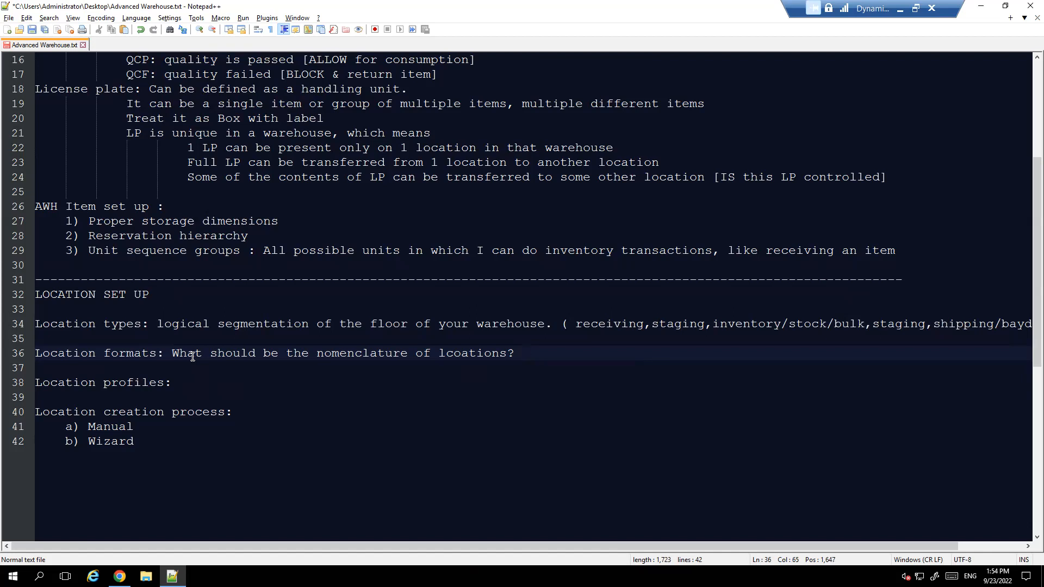
type("R1")
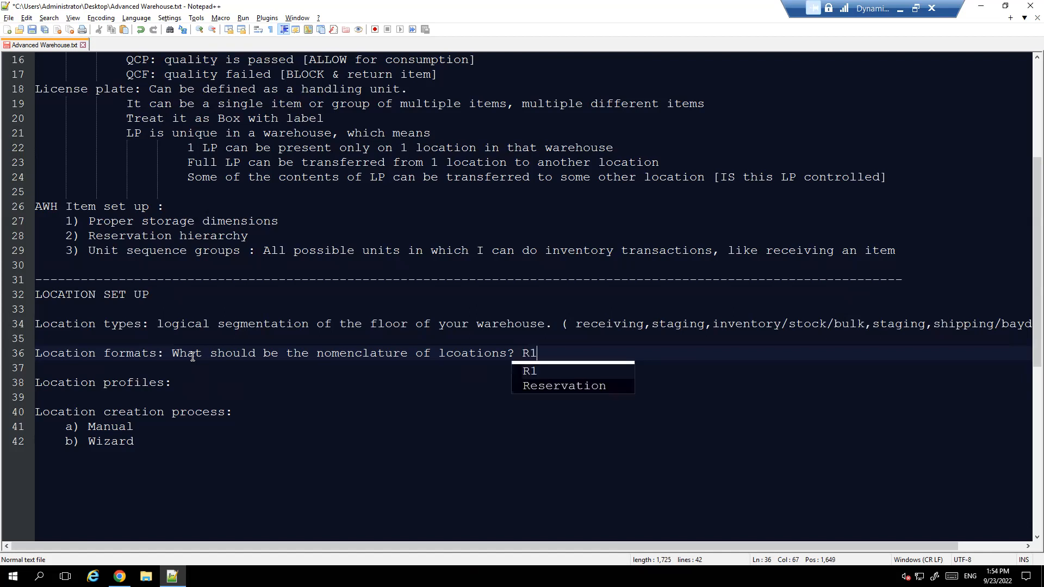
type(", R2,")
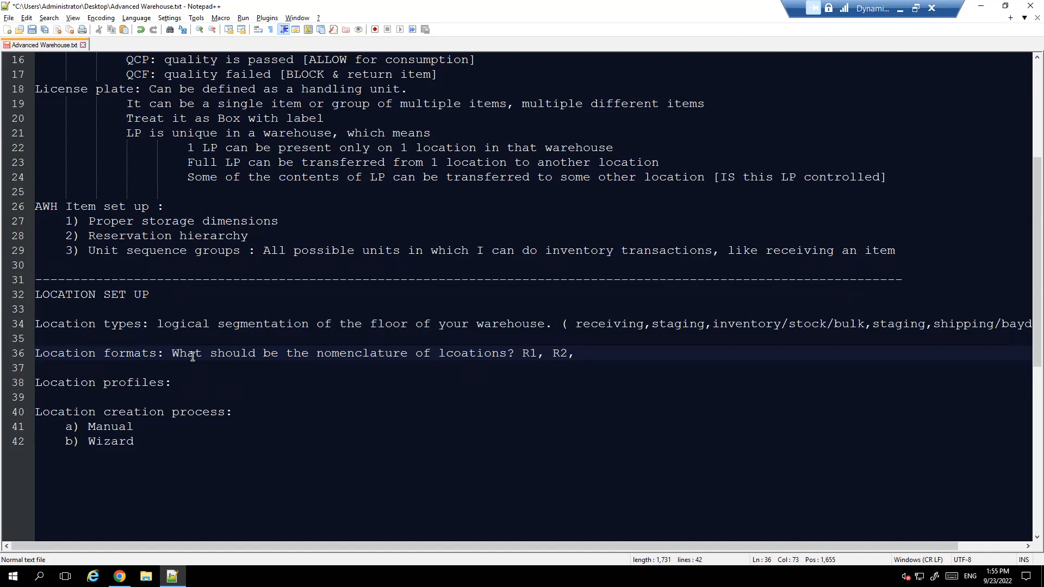
left_click(715, 319)
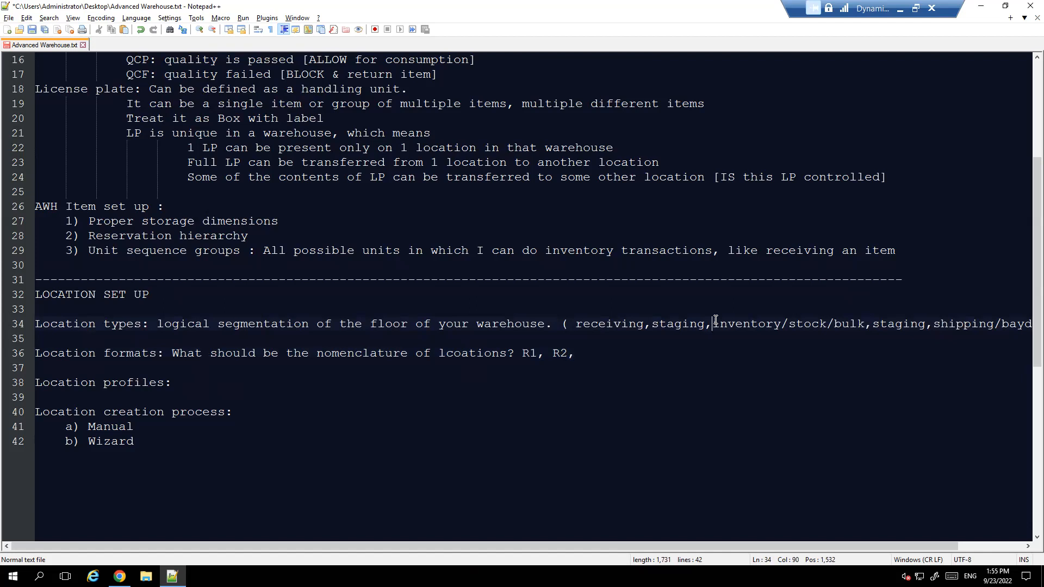
left_click_drag(716, 320, 836, 322)
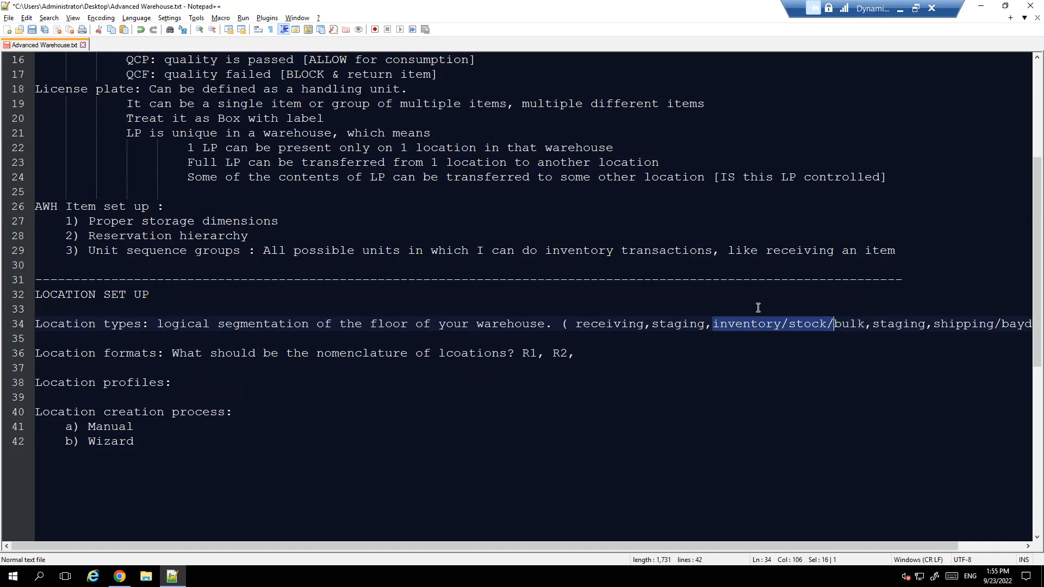
left_click(801, 324)
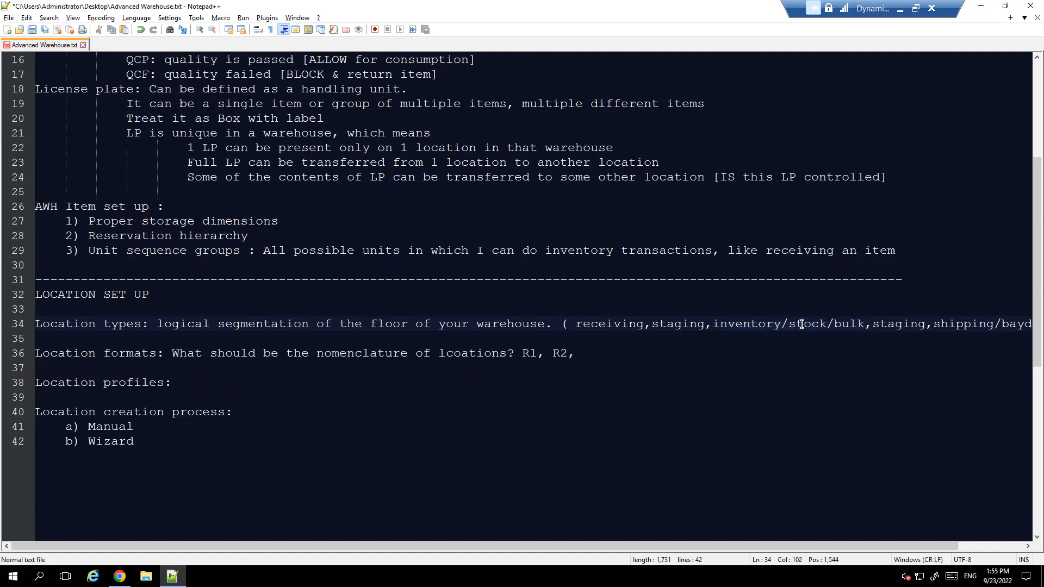
left_click(596, 355)
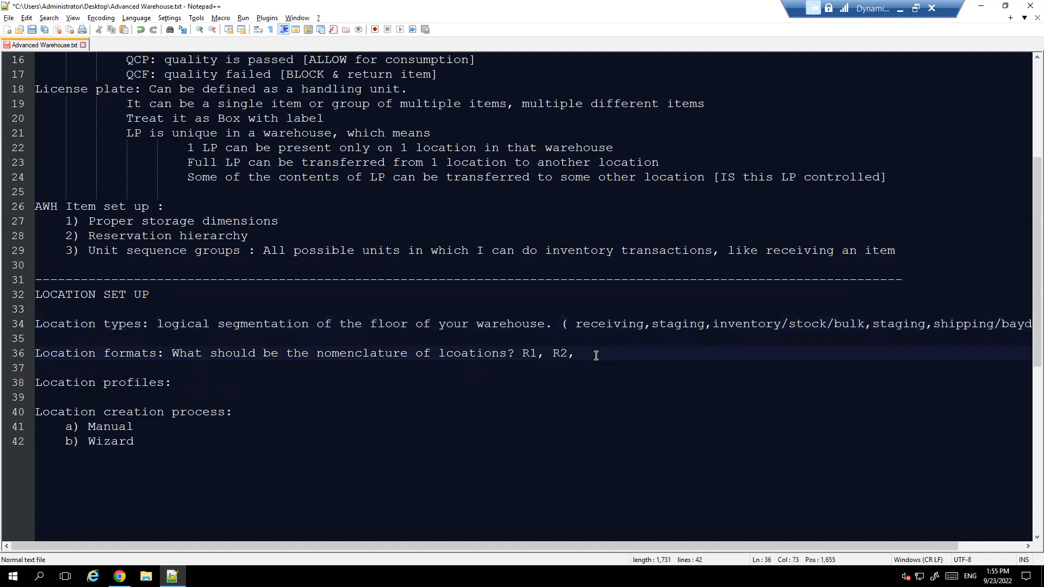
mouse_move(596, 355)
left_mouse_down()
mouse_move(535, 354)
mouse_move(597, 349)
left_mouse_up()
type("ASRB")
double_click(593, 354)
key("End")
left_click_drag(615, 354, 582, 356)
left_click(598, 354)
mouse_move(620, 354)
left_mouse_down()
mouse_move(584, 354)
mouse_move(610, 353)
left_mouse_up()
left_click(599, 353)
left_click(623, 354)
key("BackSpace")
key("BackSpace")
key("BackSpace")
key("BackSpace")
Step: Append the bulk location range "BULK-01-01...BULK-10-10" after R2 on the Location formats line
type("B")
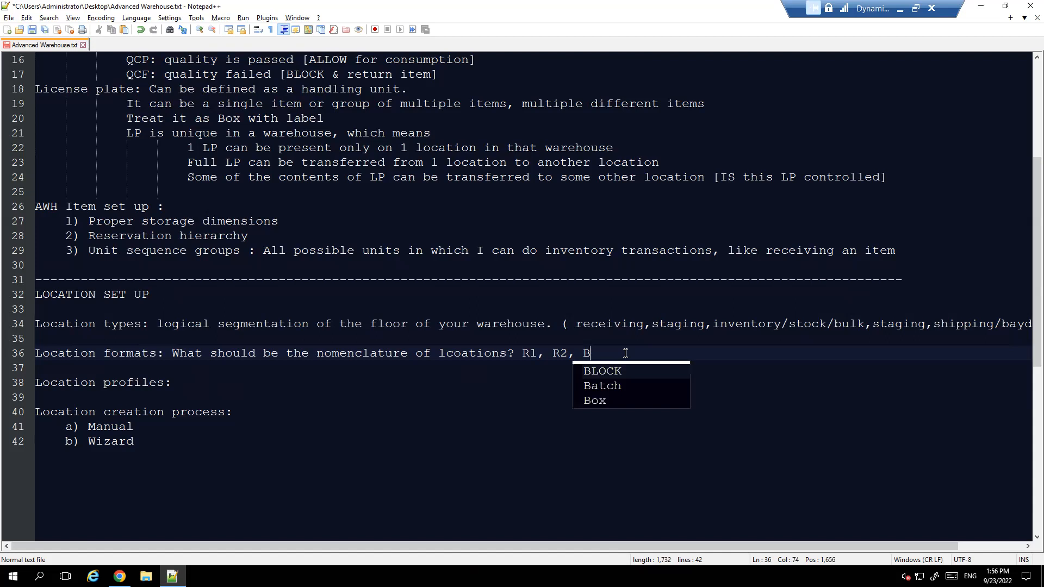
type("ULK-01")
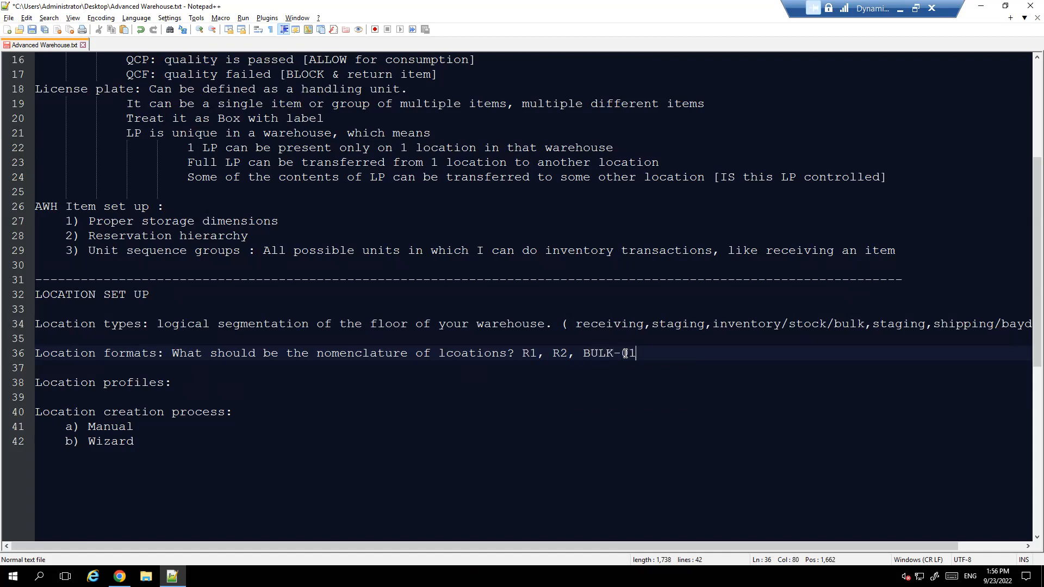
type("-01...BULK")
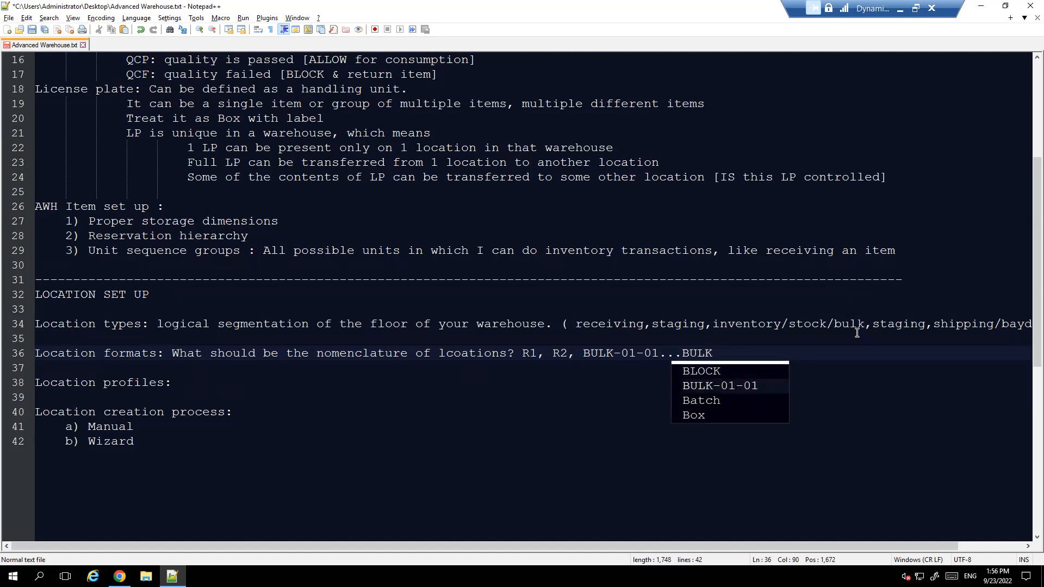
type("-10")
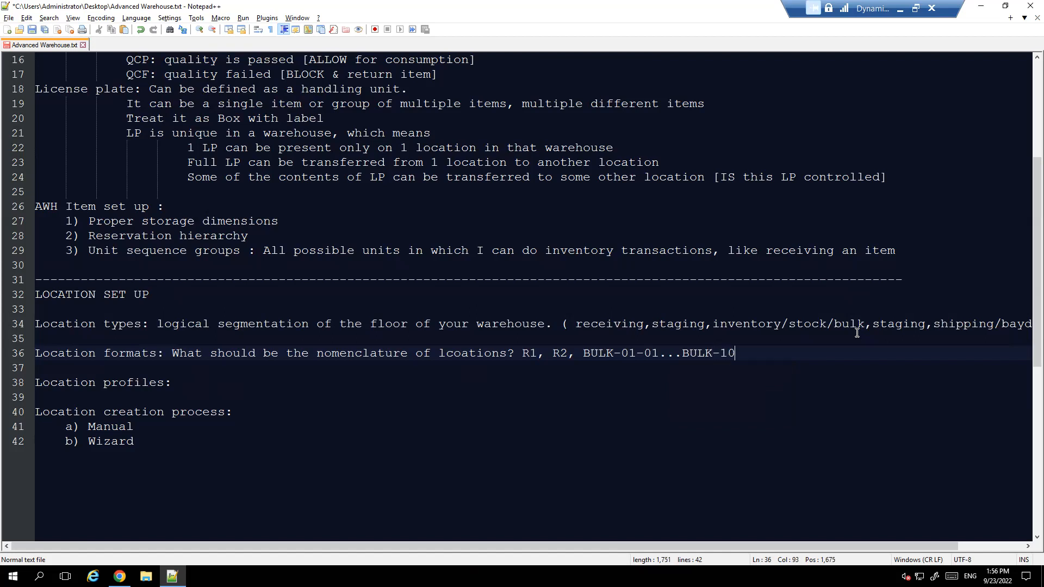
type("-10")
Step: Examine the bulk location range, highlighting the whole range and the first number segment of its opening name
left_click_drag(583, 353, 649, 353)
left_click_drag(743, 355, 759, 355)
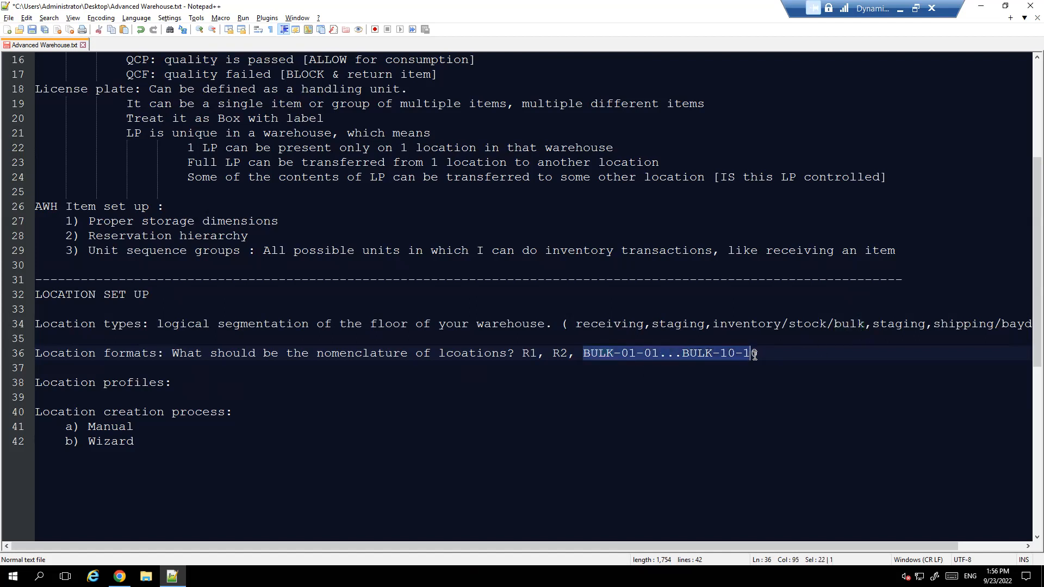
left_click(634, 355)
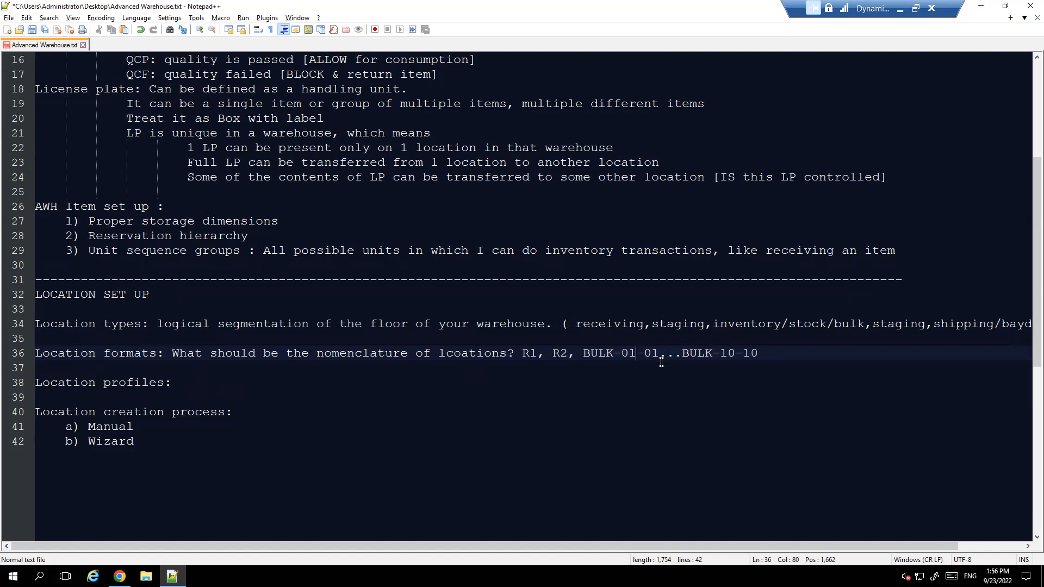
left_click_drag(639, 355, 629, 354)
left_click(636, 355)
left_click_drag(637, 355, 627, 354)
left_click_drag(779, 354, 588, 355)
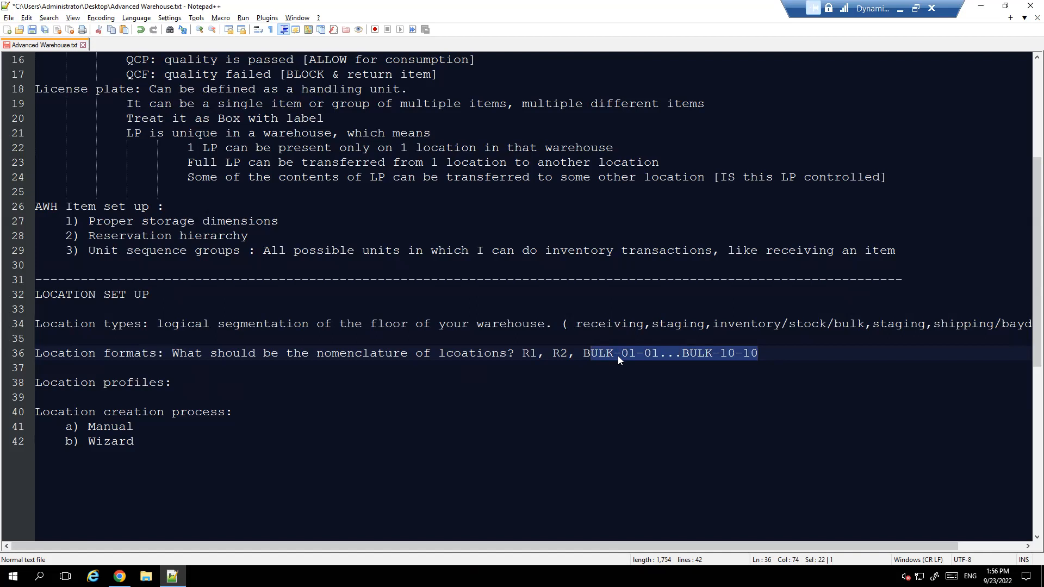
Step: Shorten the prefix BULK to B in both names of the bulk location range, giving "B-01-01...B-10-10"
left_click(615, 355)
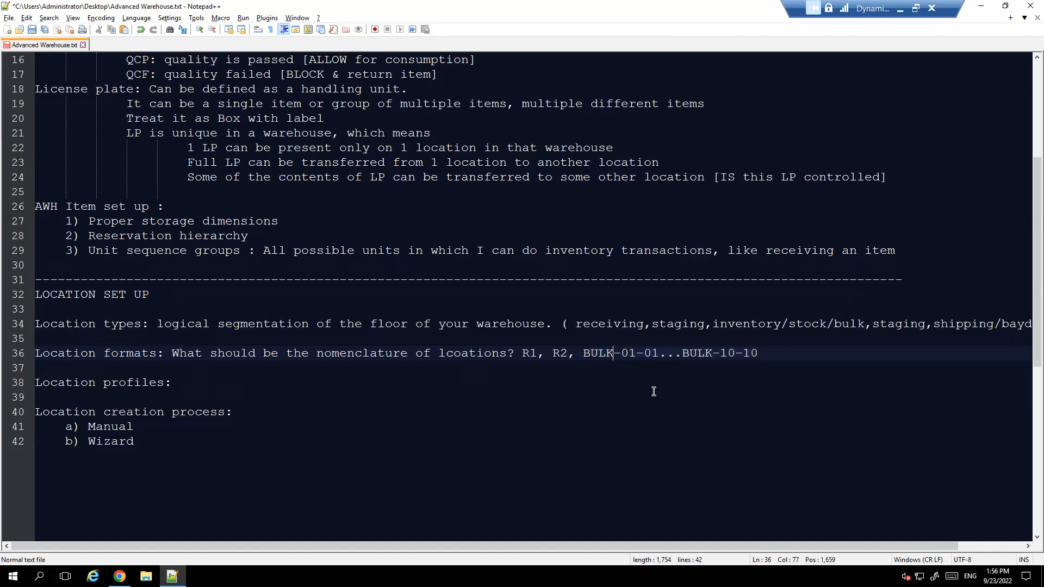
key("BackSpace")
key("BackSpace")
key("BackSpace")
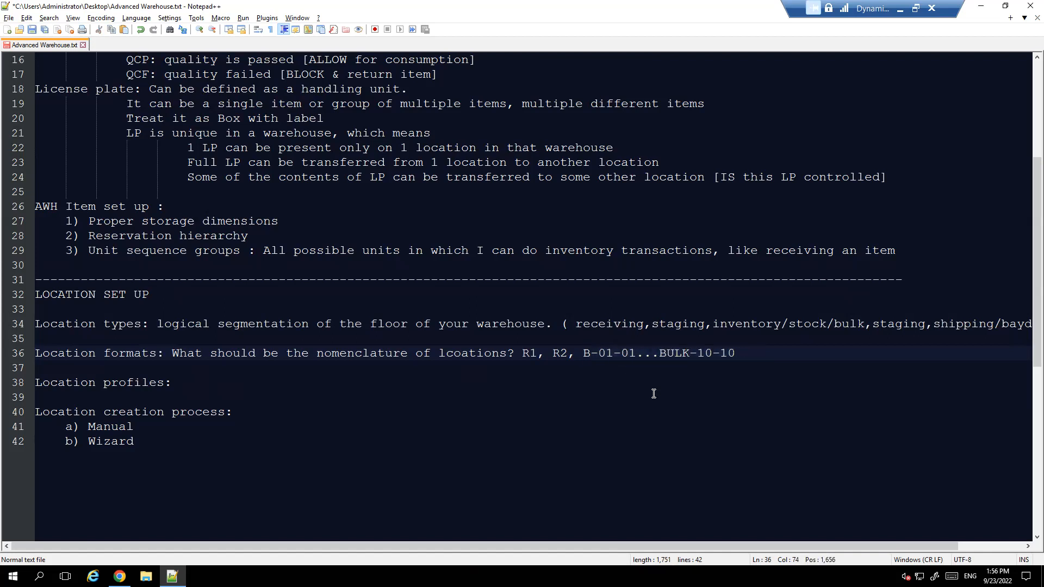
left_click(690, 353)
key("BackSpace")
key("BackSpace")
key("BackSpace")
Step: Highlight the bulk range and the inventory/stock examples, and append ", S-1, S-2" to the Location formats examples
mouse_move(725, 354)
left_mouse_down()
mouse_move(590, 355)
mouse_move(704, 355)
left_mouse_up()
left_click(587, 353)
left_click_drag(587, 354, 827, 324)
left_click(684, 338)
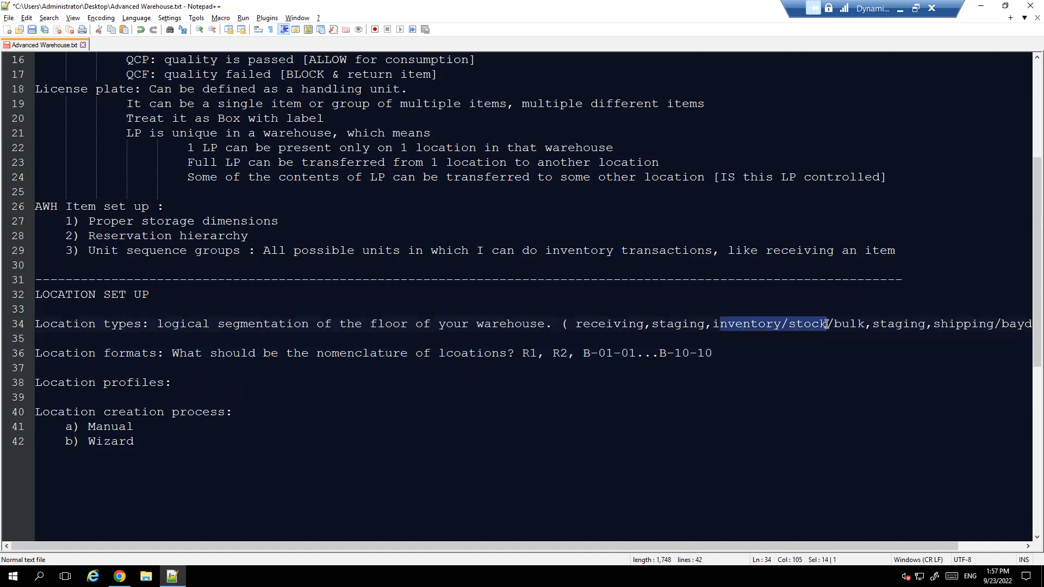
left_click_drag(728, 353, 581, 359)
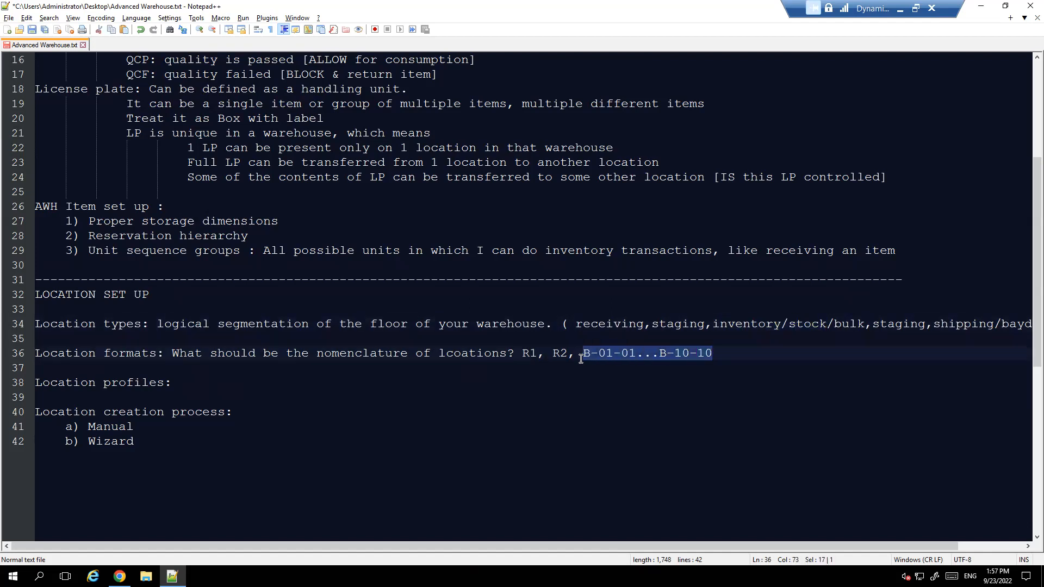
left_click(724, 351)
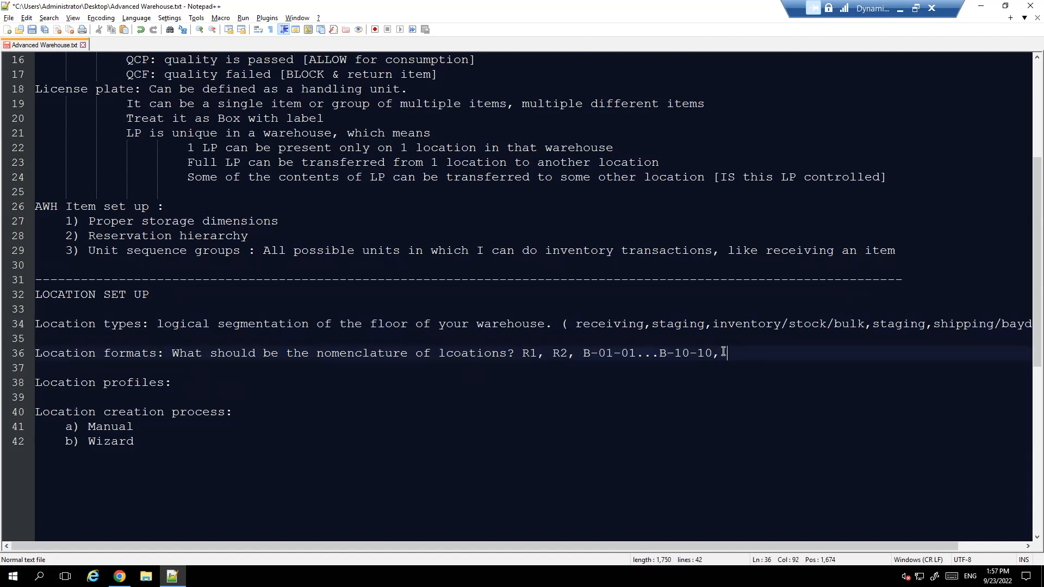
type(", S-1, S-2")
Step: Review how the location creation process relates to the location types and the location formats, highlighting each part of the notes
left_click_drag(789, 353, 532, 353)
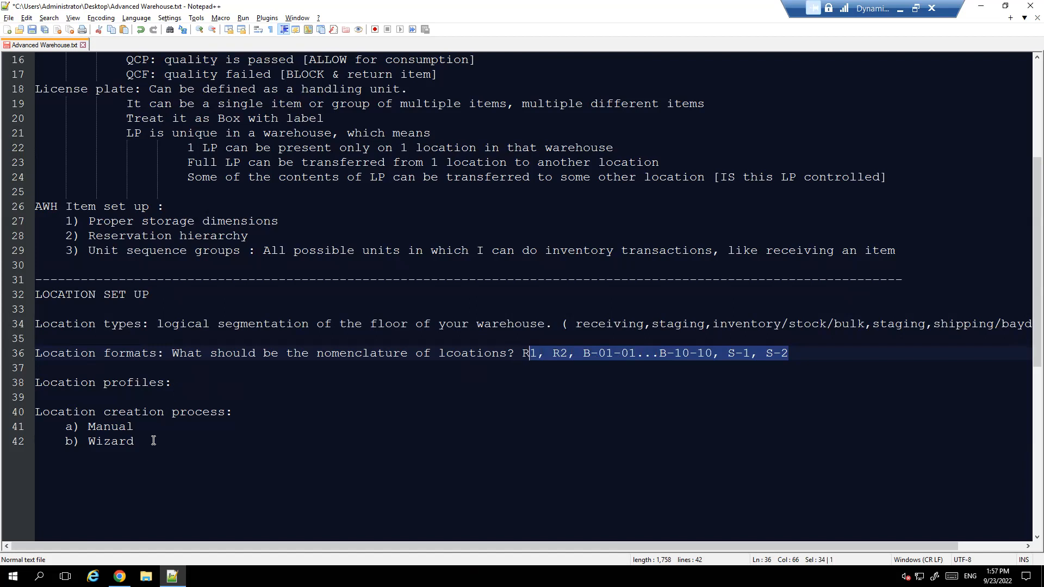
left_click_drag(232, 412, 31, 409)
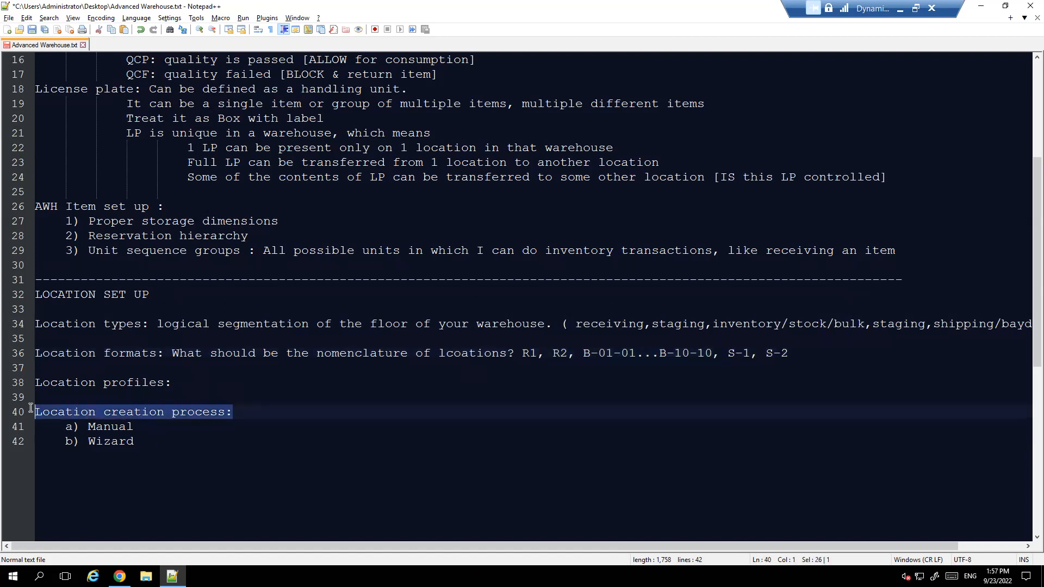
left_click(166, 327)
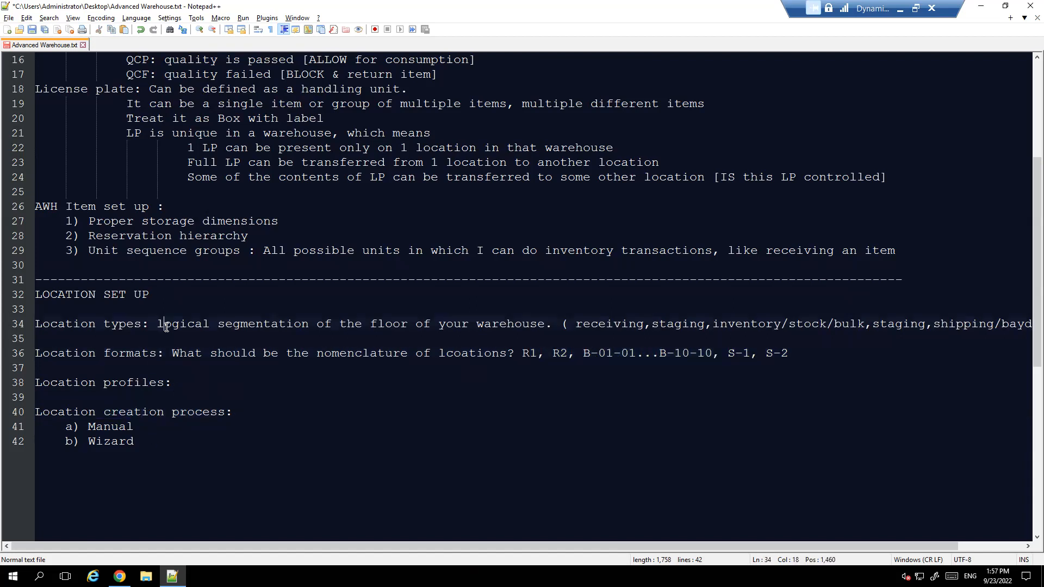
left_click_drag(162, 445, 34, 411)
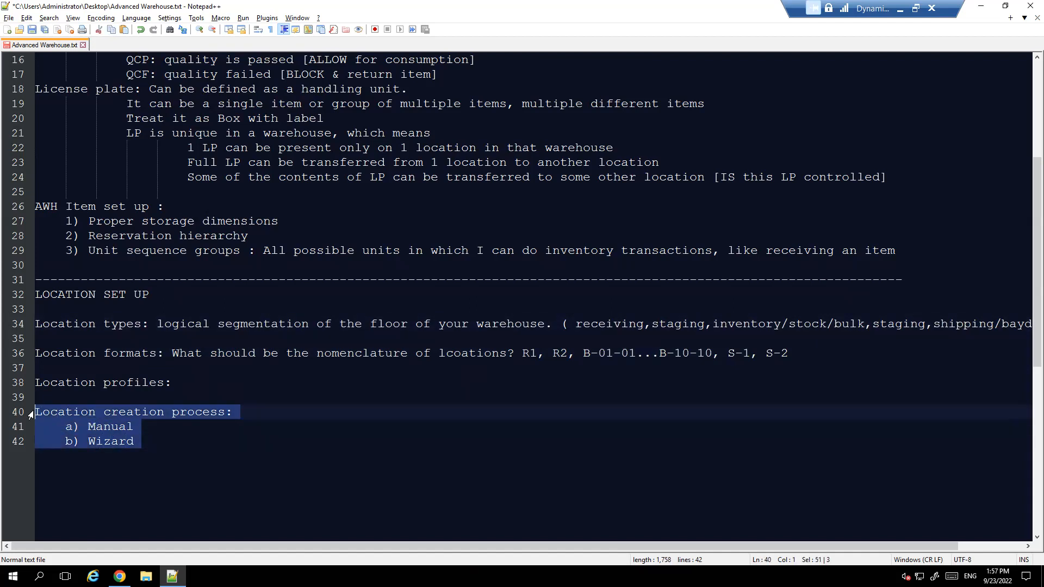
left_click_drag(210, 326, 389, 332)
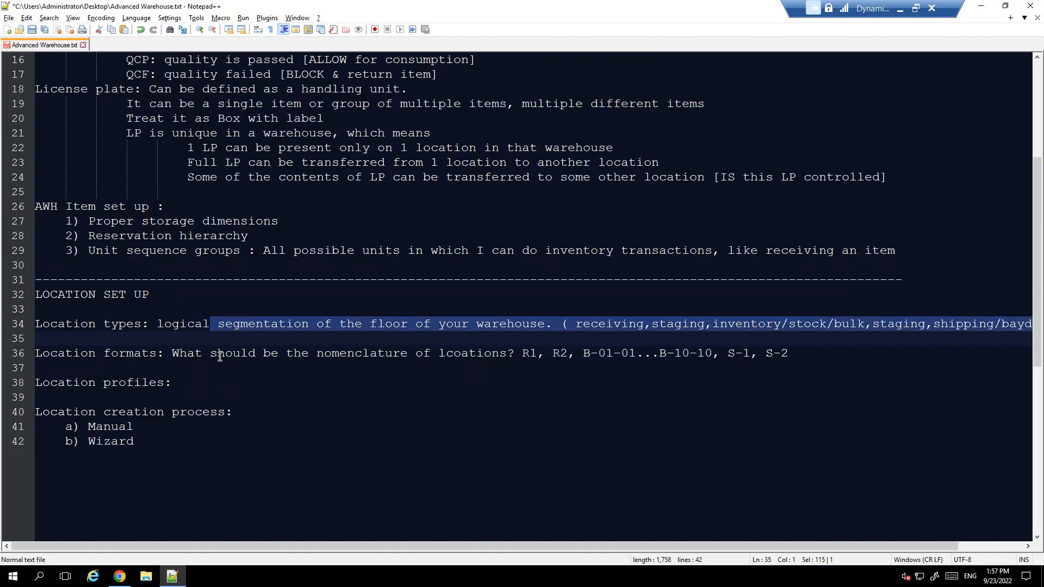
left_click(132, 356)
left_click_drag(331, 355, 484, 355)
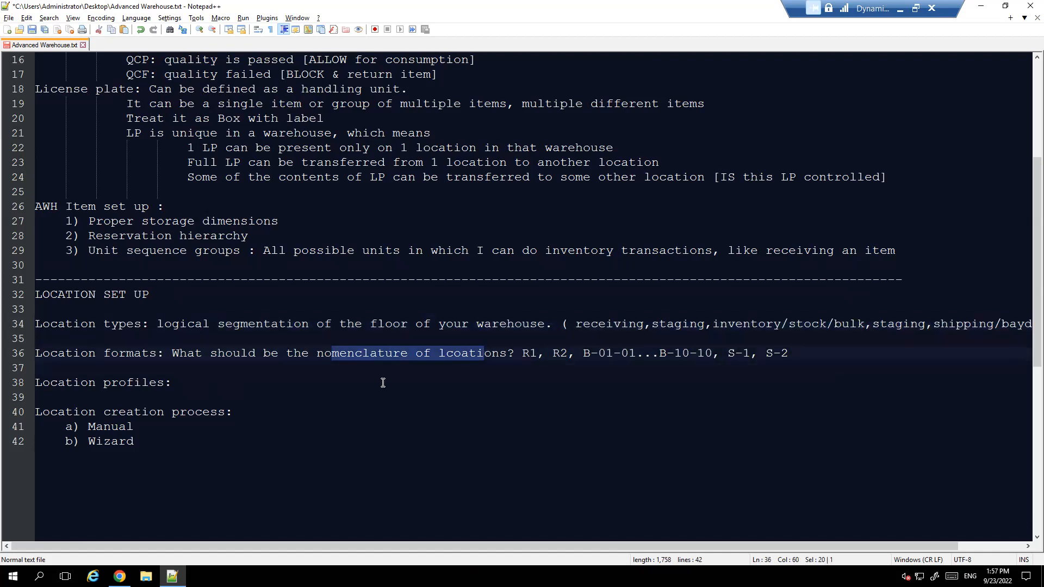
Step: Begin the description after the Location profiles heading with "Features/ constrain"
left_click(220, 383)
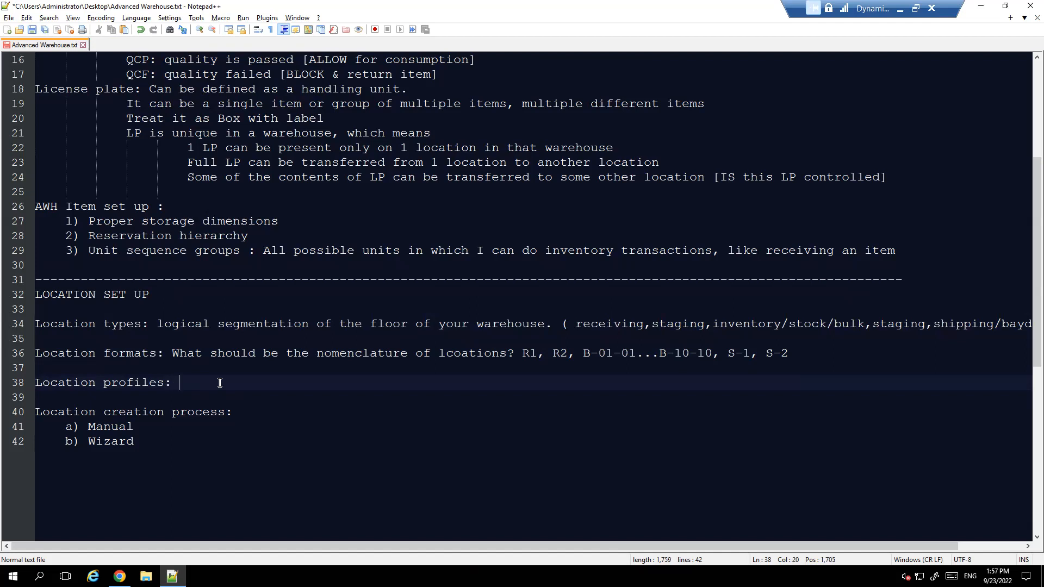
type("Features/ cons")
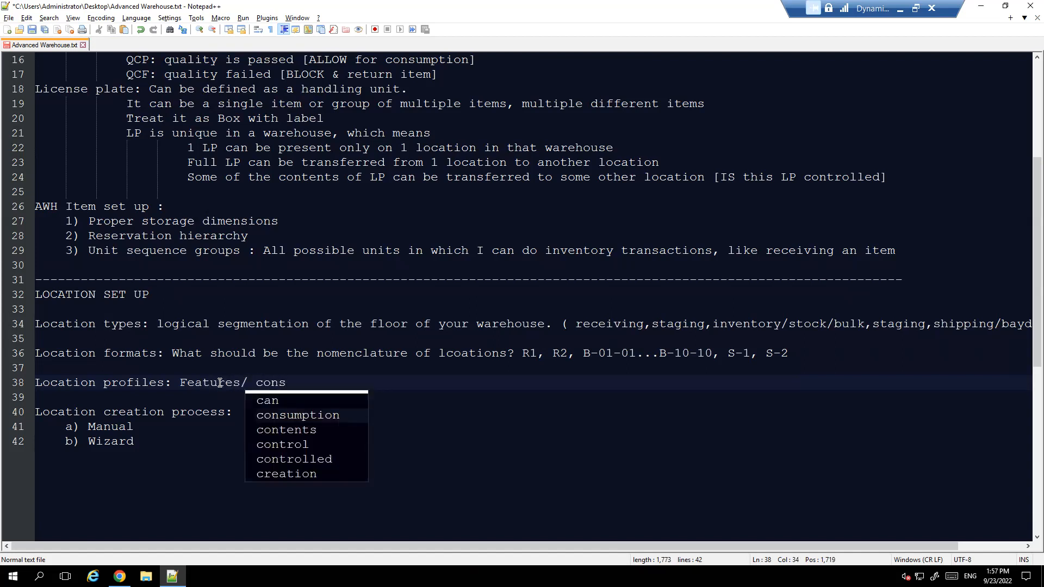
type("train")
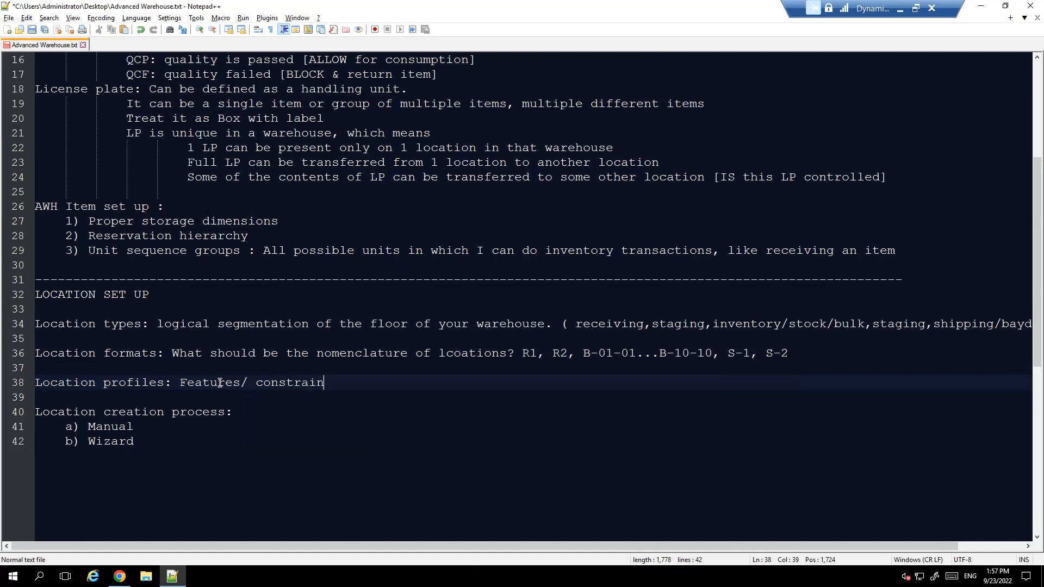
Step: Complete the Location profiles note on line 38 to read "Features/ constraints on the locations + add above 2"
type("ts on the ")
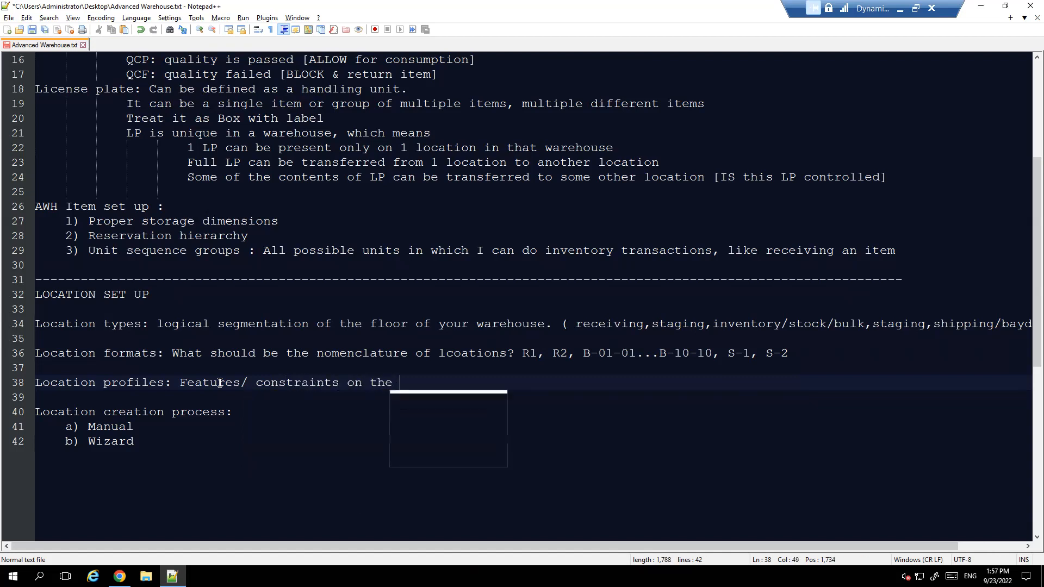
type("locations ")
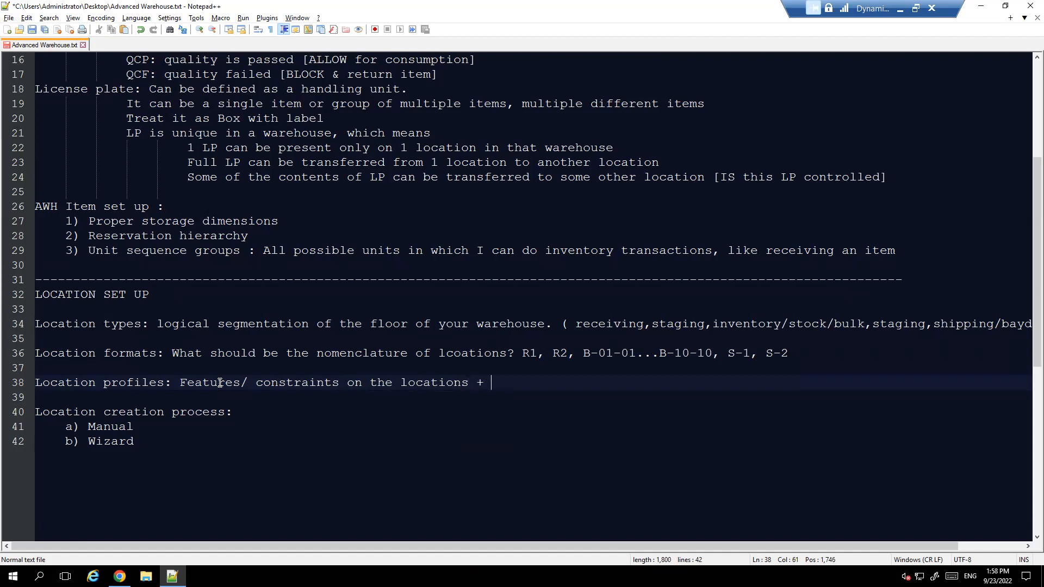
type("+ a")
key("BackSpace")
type("a")
key("BackSpace")
type("add abo")
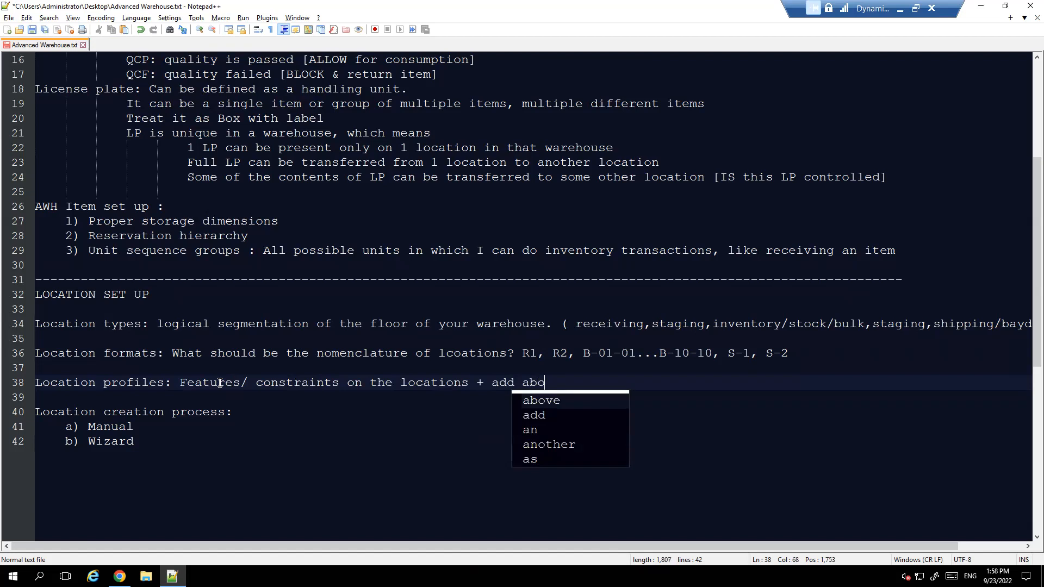
type("ve 2")
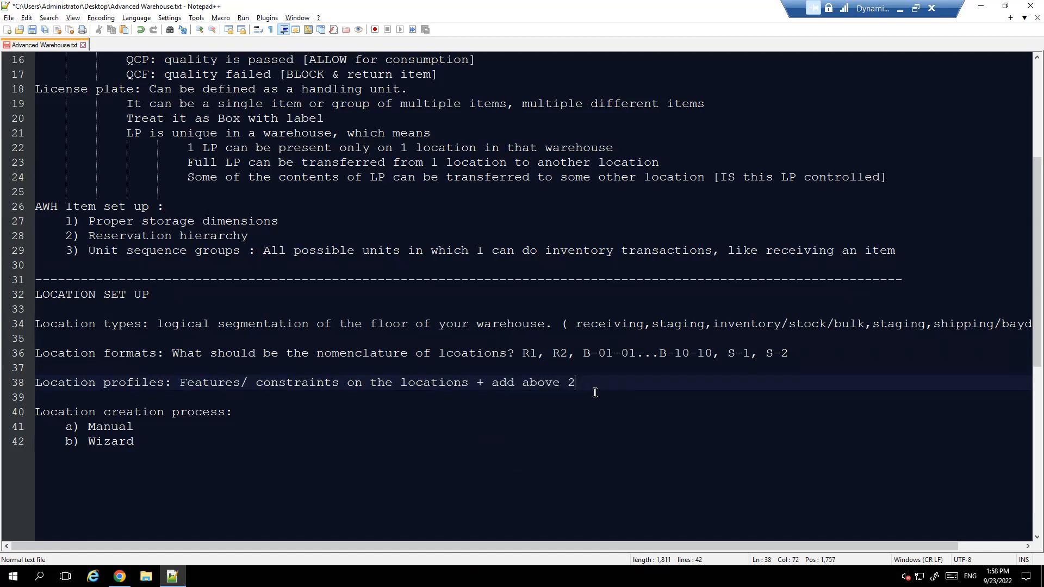
left_click_drag(575, 385, 499, 384)
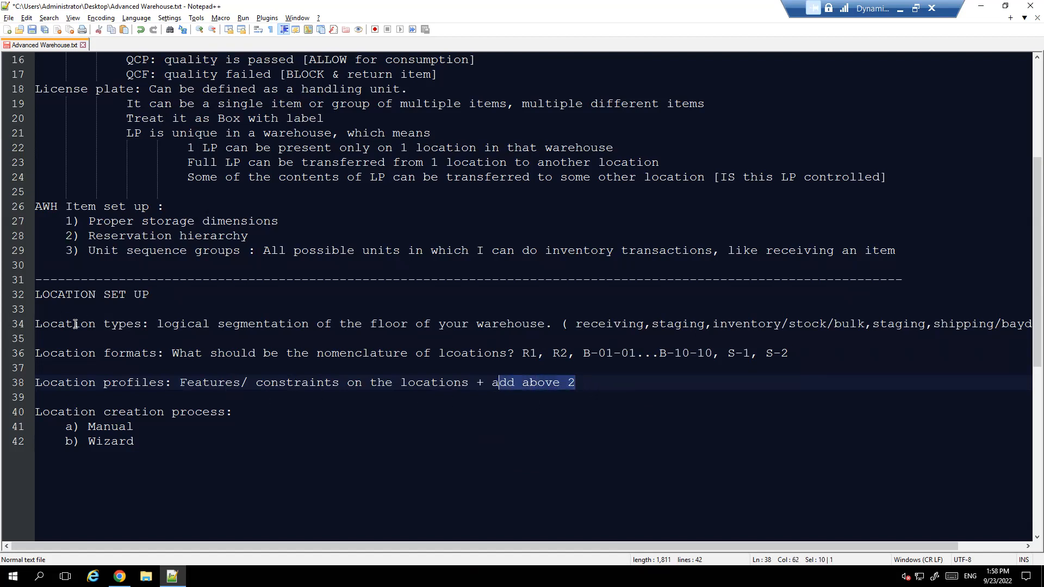
left_click_drag(152, 324, 31, 326)
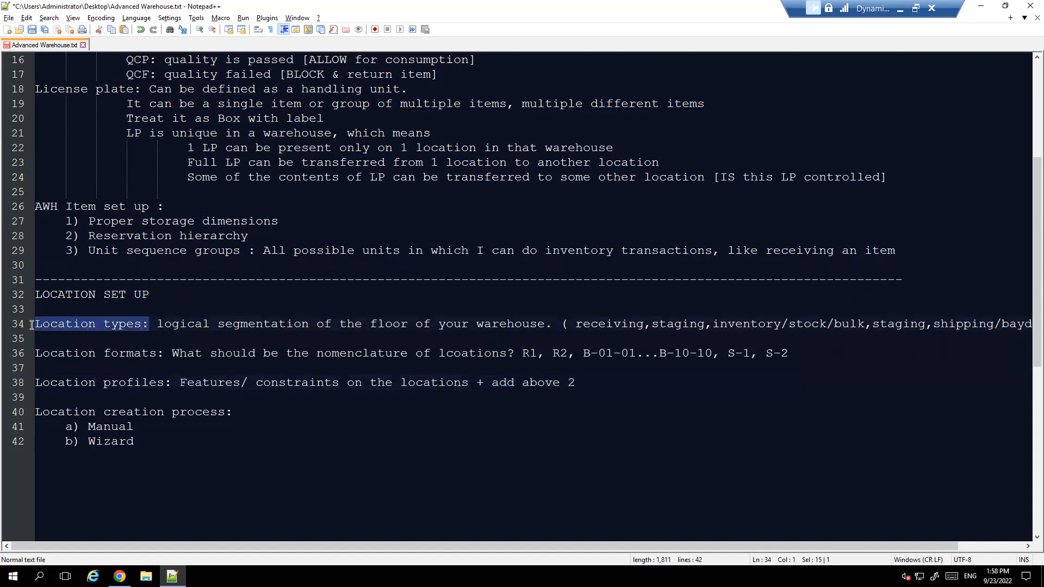
left_click_drag(164, 353, 33, 353)
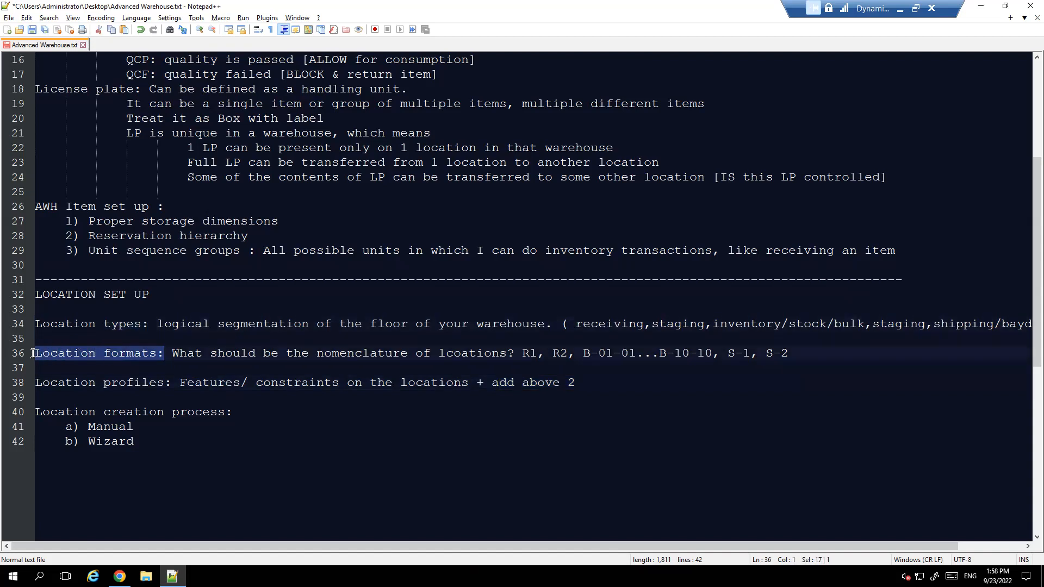
left_click_drag(165, 383, 36, 384)
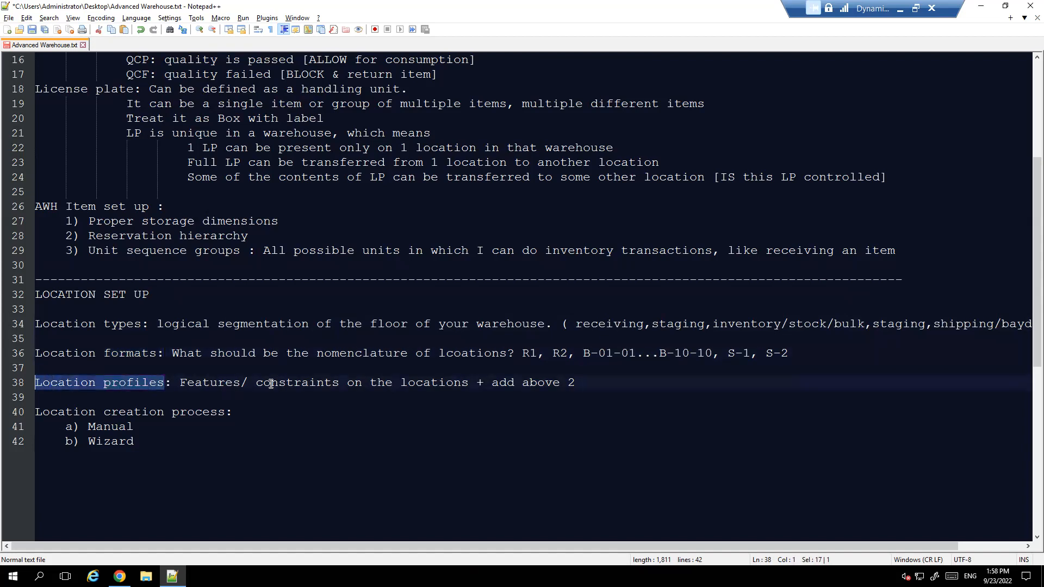
left_click_drag(180, 383, 330, 384)
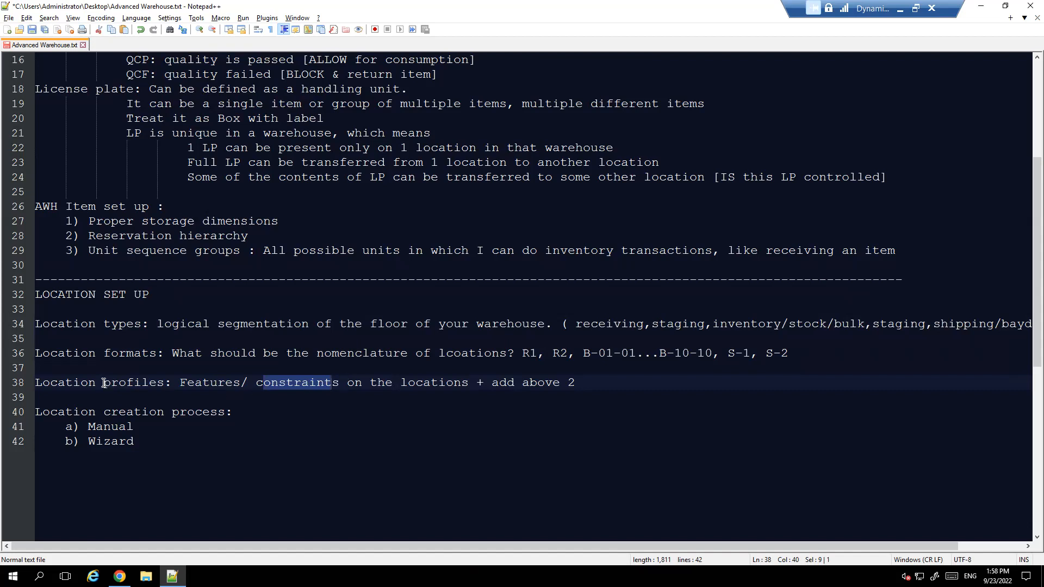
left_click_drag(104, 383, 159, 383)
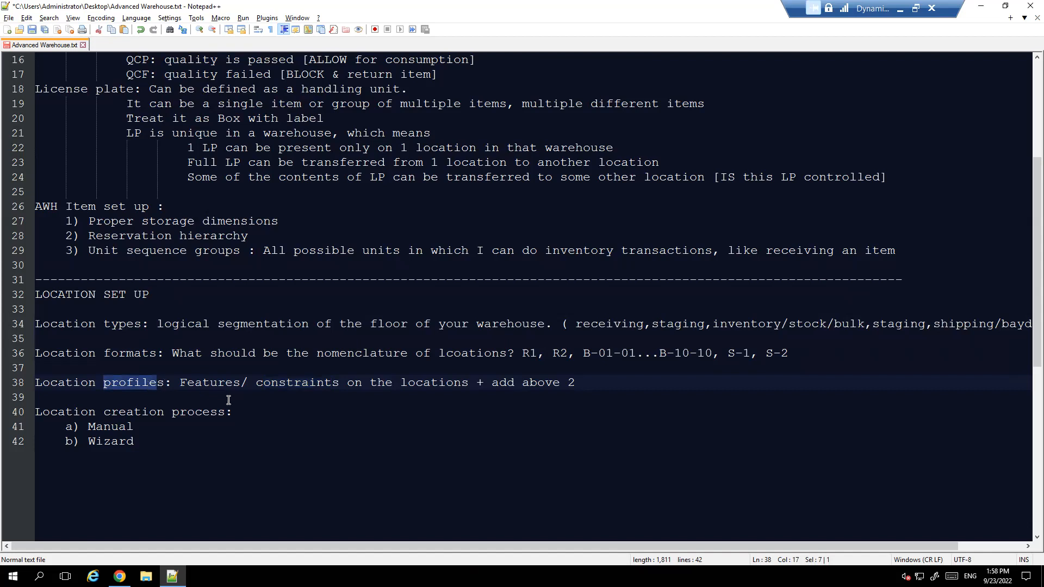
left_click_drag(202, 383, 311, 384)
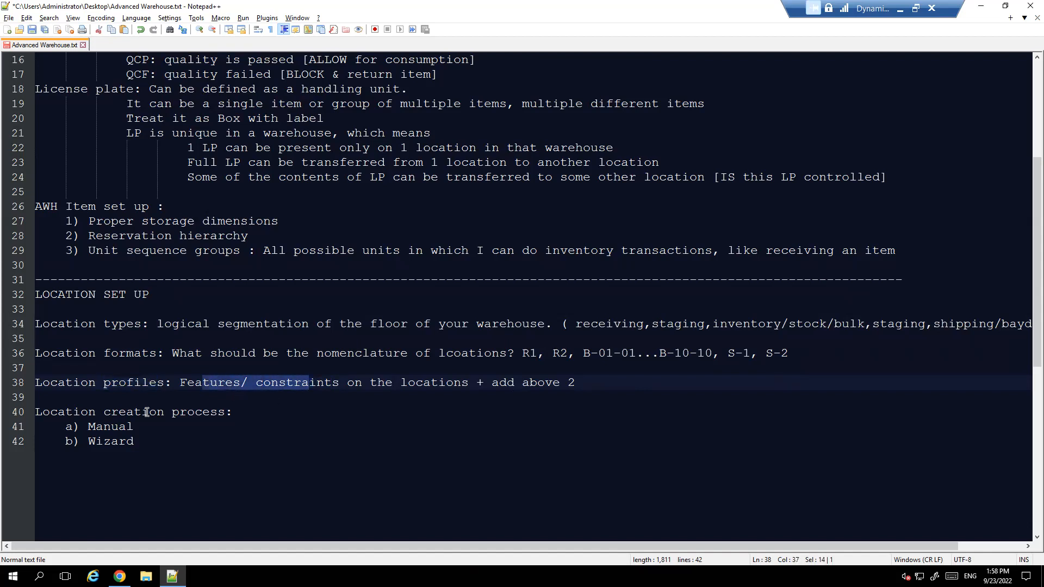
Step: Append "[ ONLY LOOK AT LOCATION PROFILE ]" after the "Location creation process:" heading
left_click(66, 410)
left_click(227, 411)
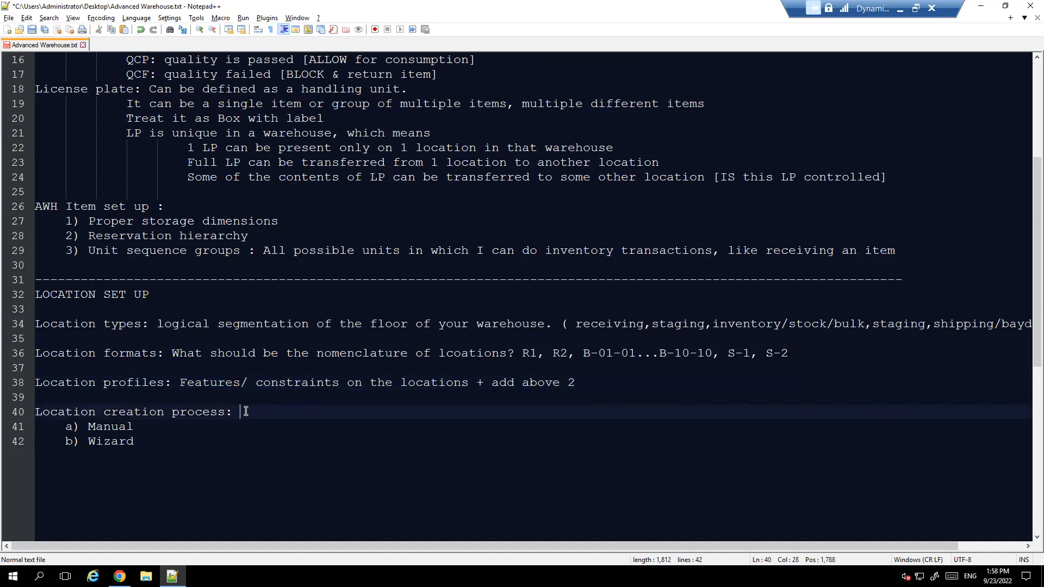
type("ONLY LOOK AT LOCATION ")
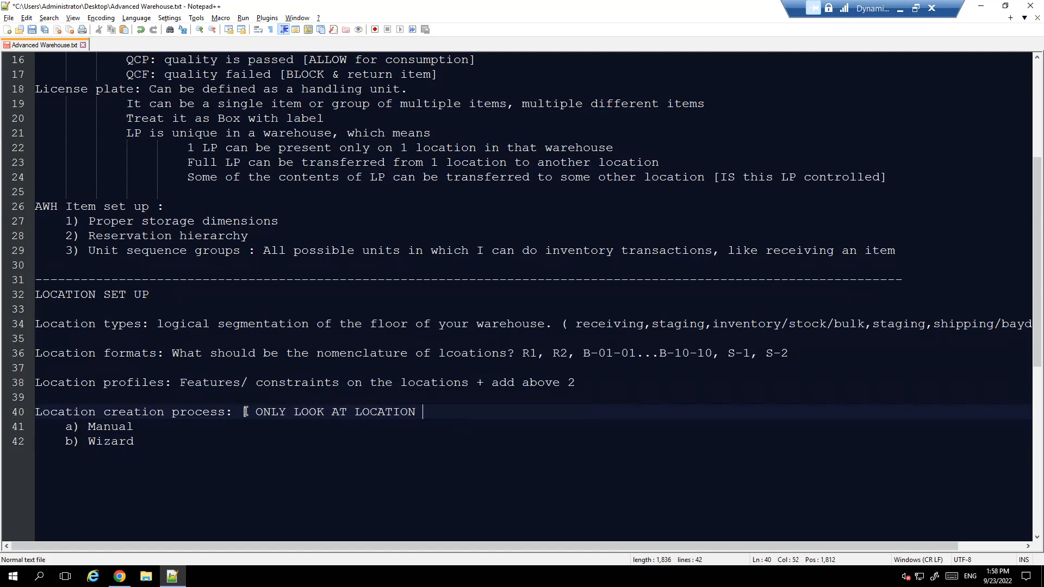
type("PROFILE ]")
left_click(120, 353)
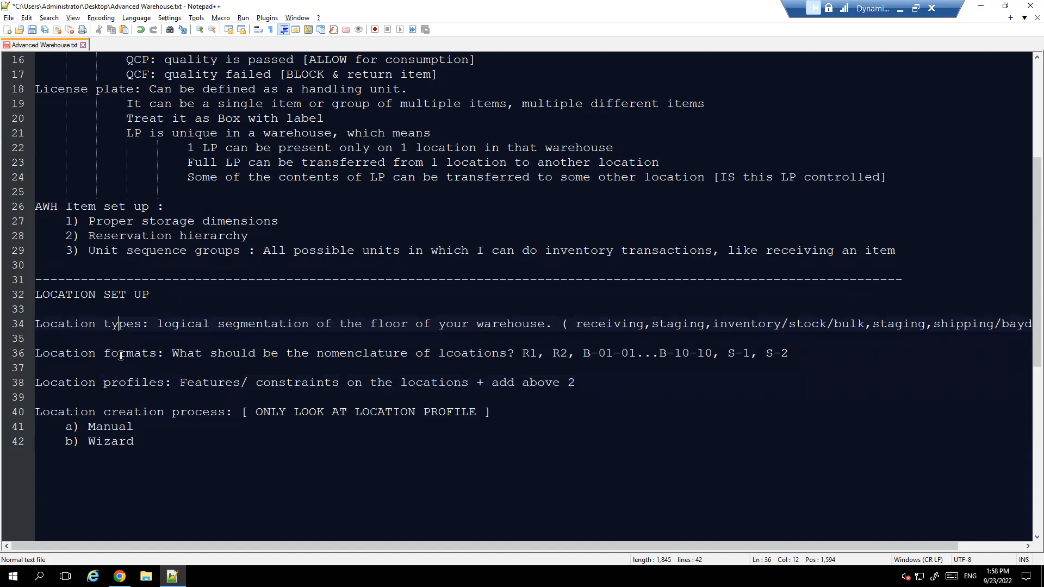
left_click_drag(158, 324, 95, 324)
left_click_drag(150, 353, 112, 353)
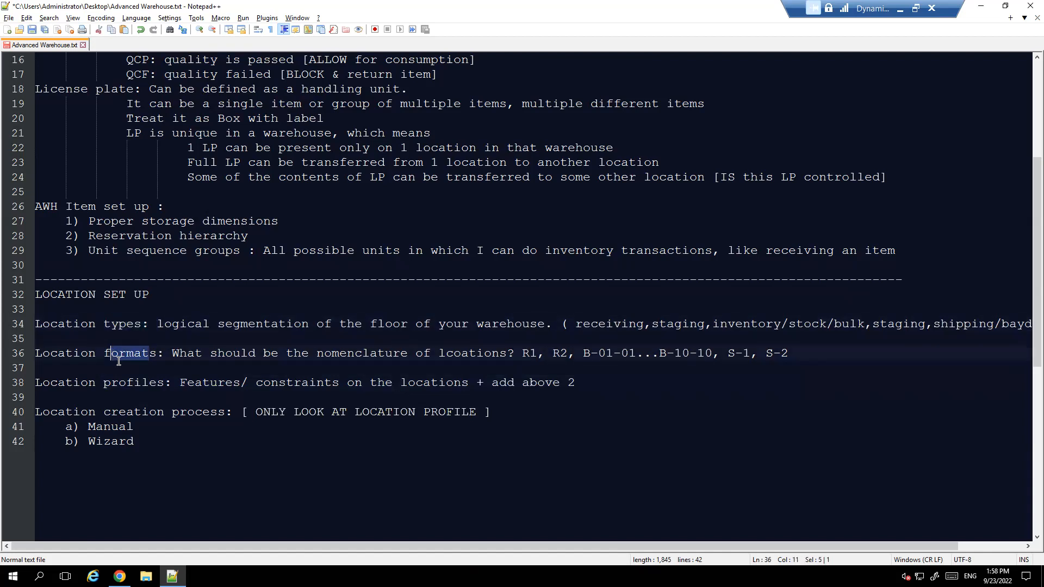
left_click(94, 384)
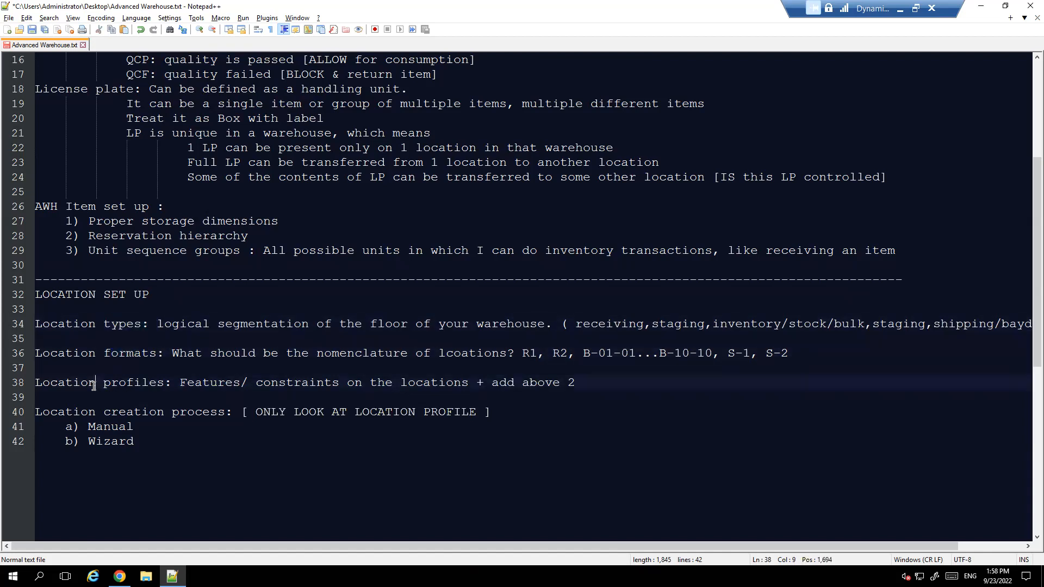
Step: Insert "/ rules" after "constraints" in the Location profiles note
left_click_drag(181, 384, 240, 386)
left_click(341, 383)
type("/ rules")
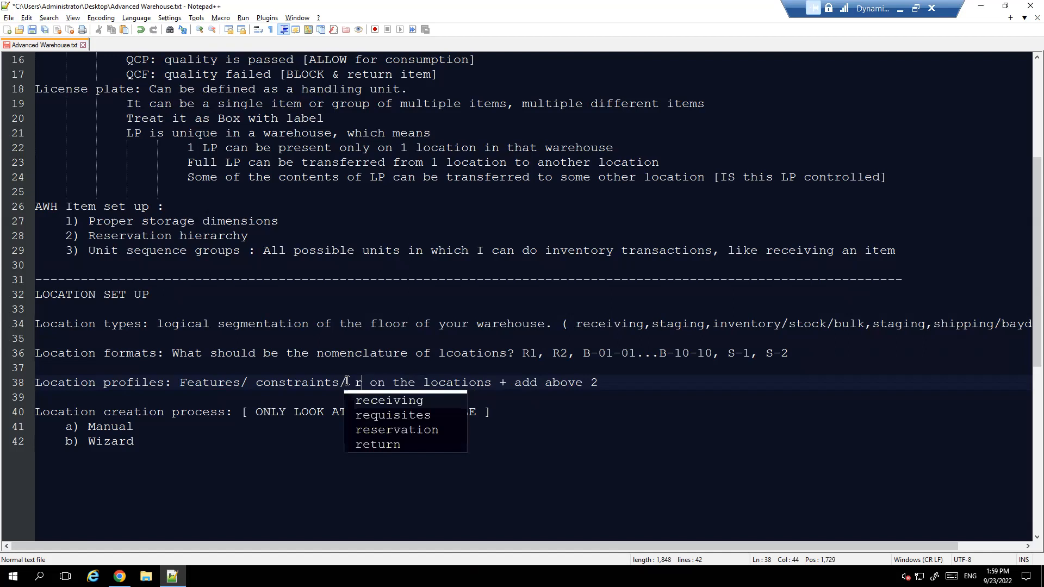
left_click(530, 385)
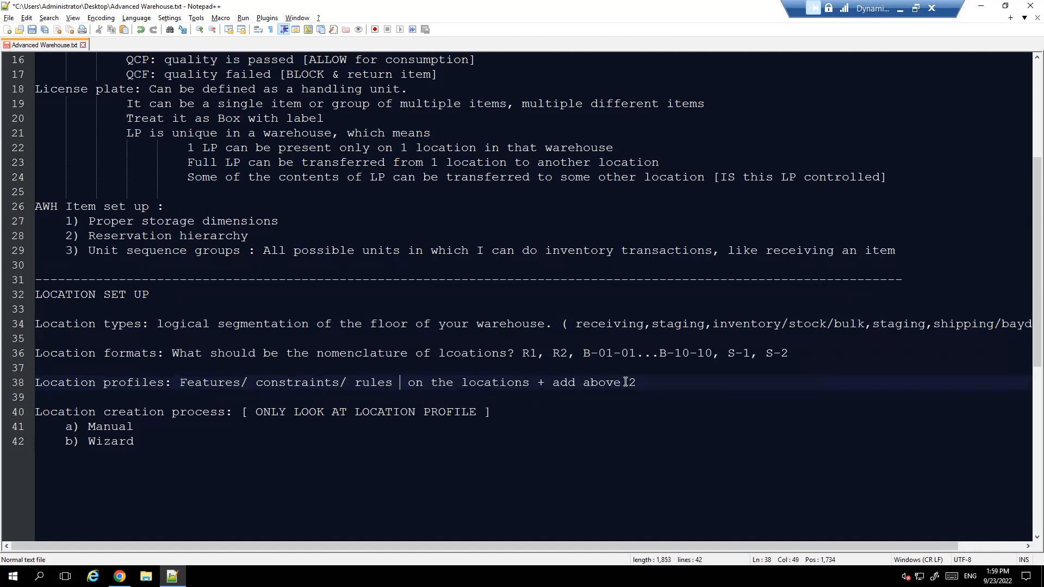
left_click_drag(637, 383, 25, 386)
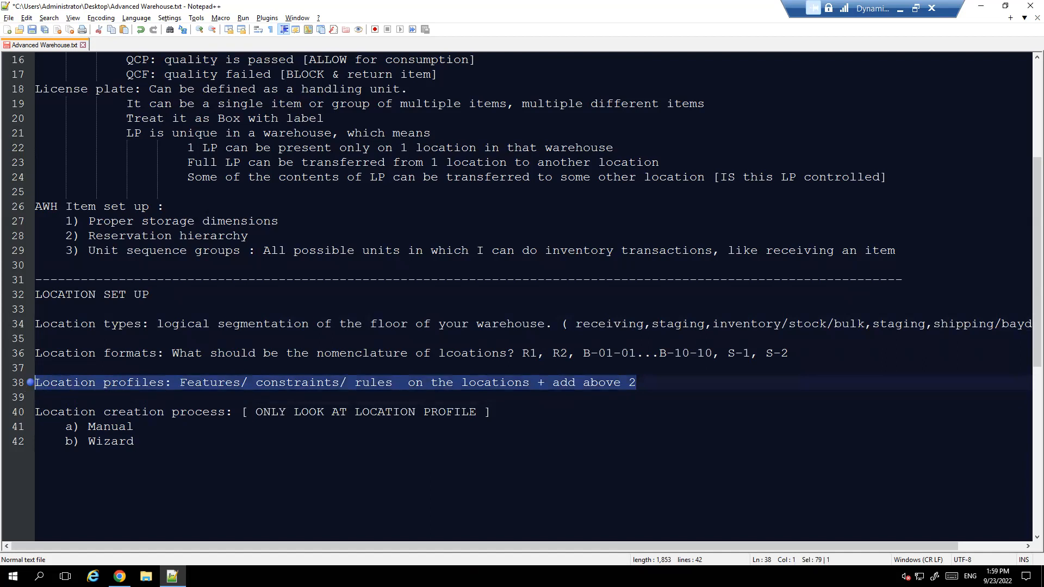
left_click(136, 414)
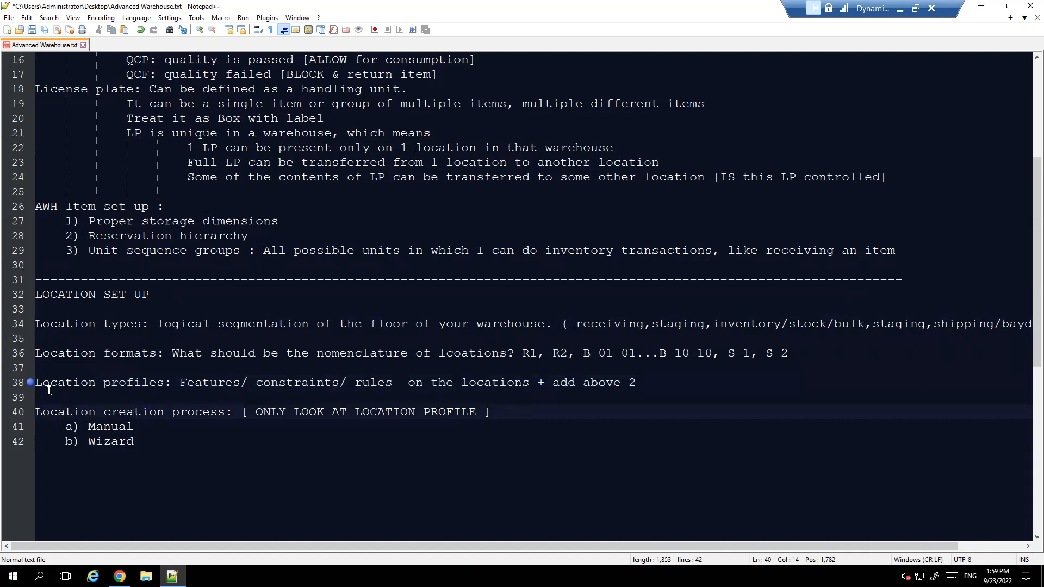
left_click_drag(44, 385, 150, 383)
left_click_drag(290, 412, 479, 414)
left_click(479, 413)
left_click_drag(658, 375, 36, 386)
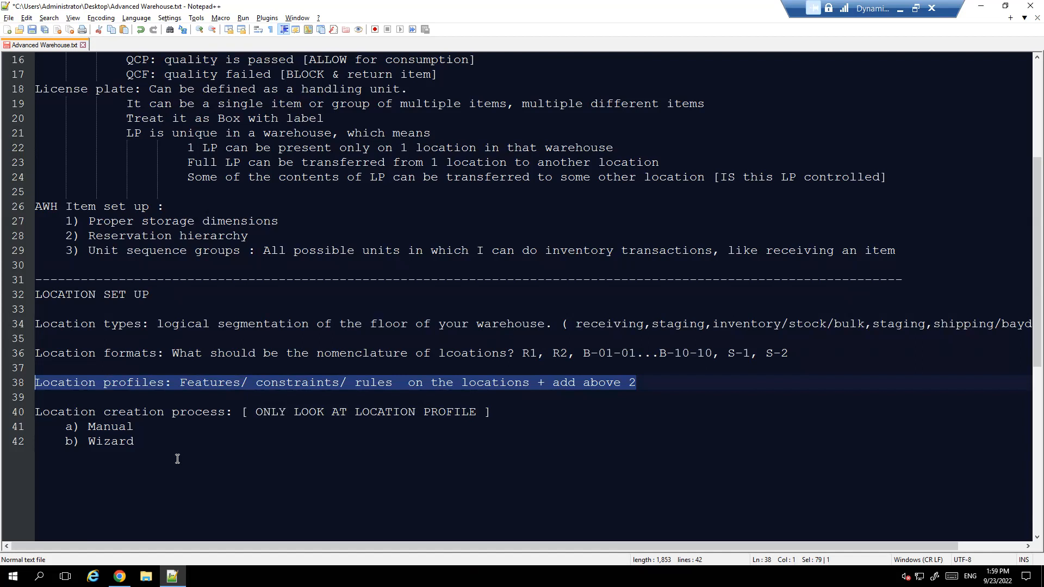
left_click(89, 382)
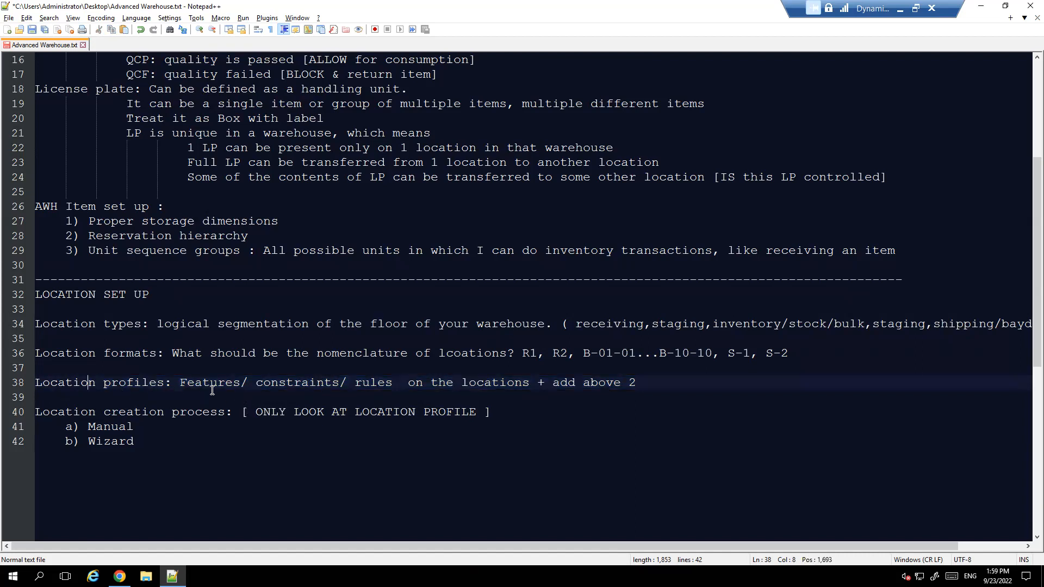
Step: Remove the spaces after both slashes in the Location profiles note so it reads "Features/constraints/rules"
left_click(257, 384)
key("BackSpace")
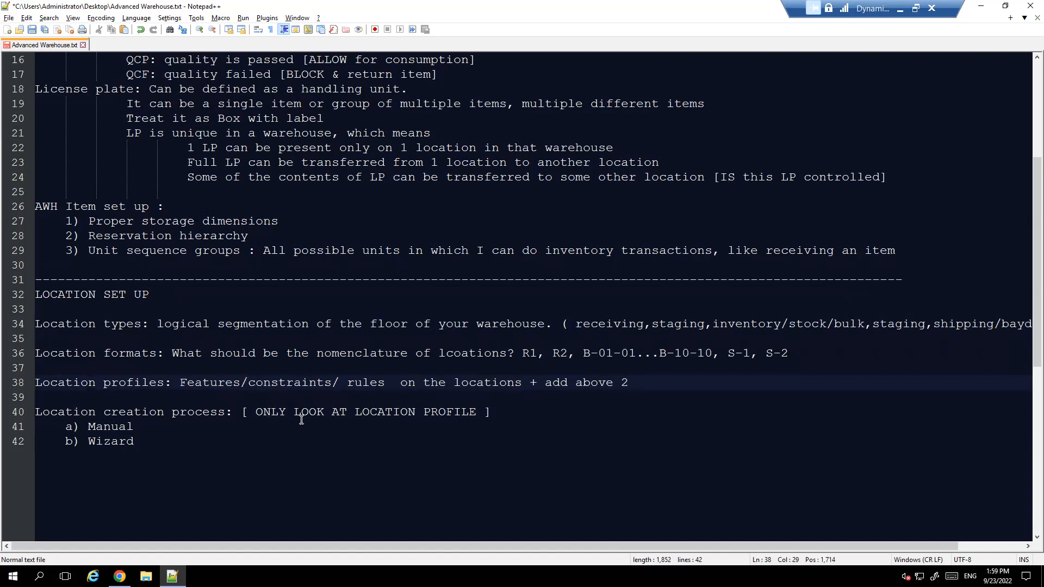
left_click(350, 383)
key("BackSpace")
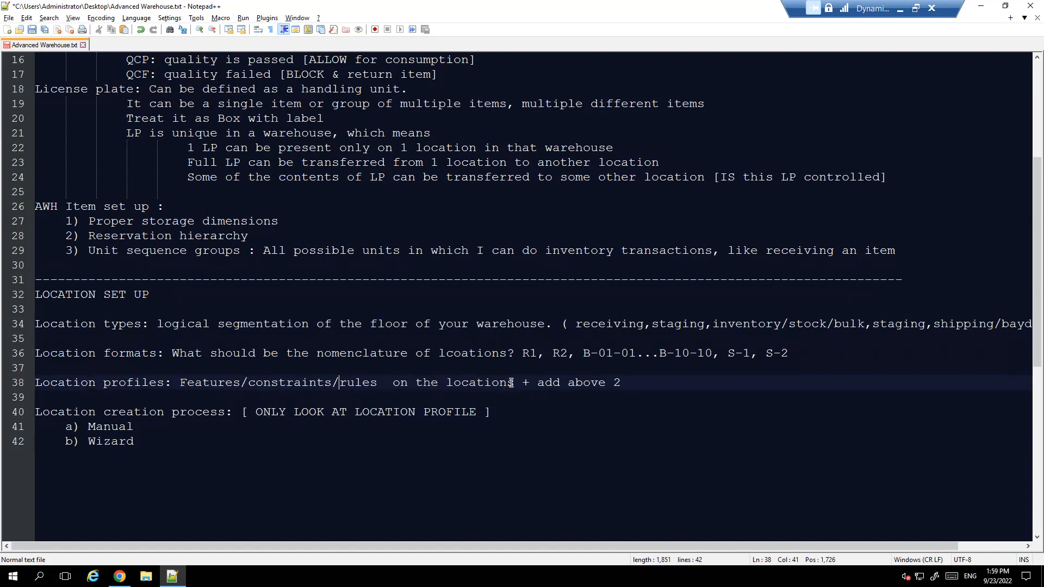
left_click_drag(644, 382, 372, 382)
left_click(42, 324, "shift")
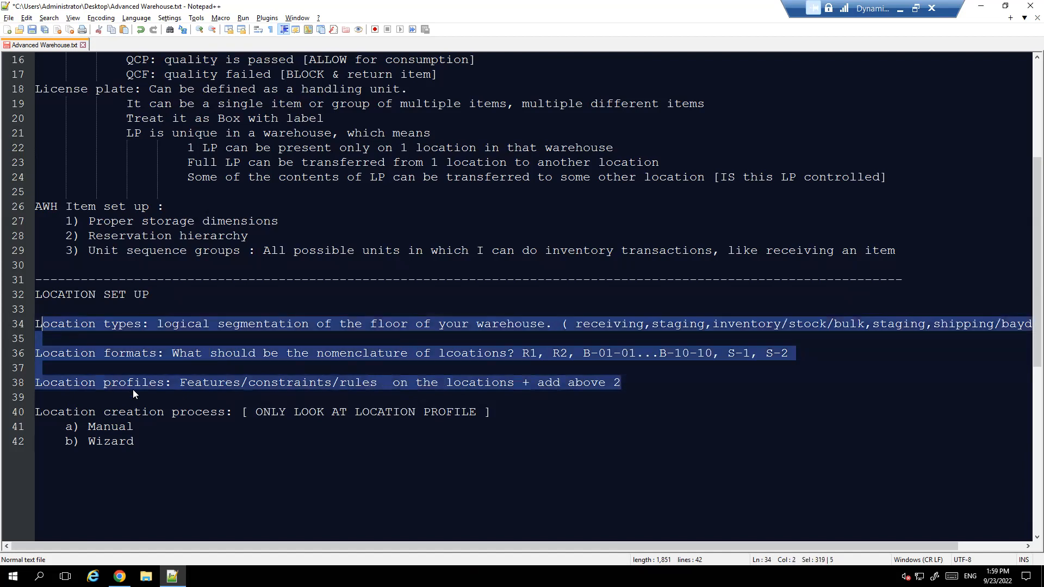
left_click(176, 428)
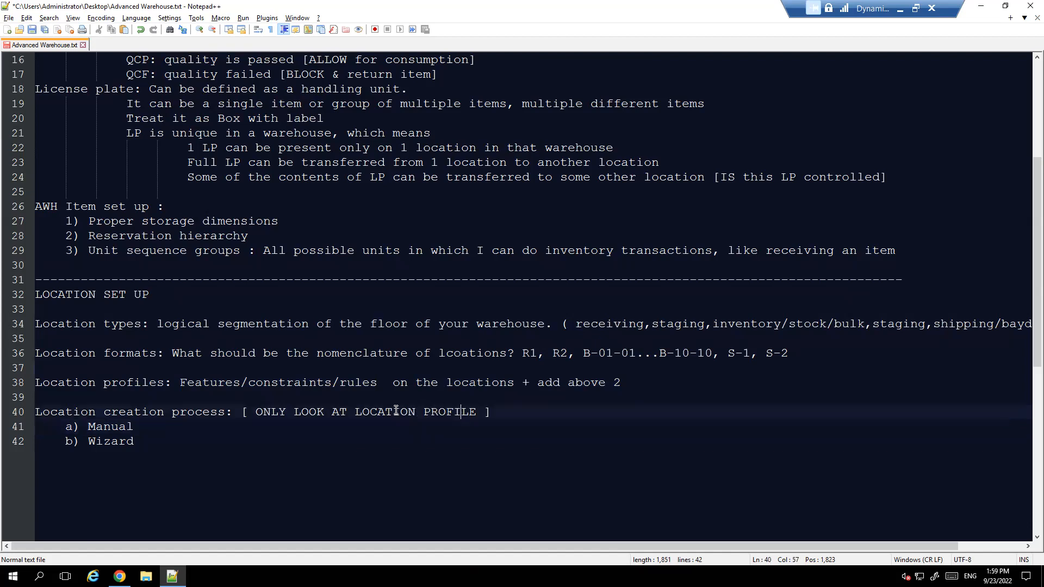
left_click_drag(462, 412, 256, 412)
left_click(139, 426)
left_click(143, 441)
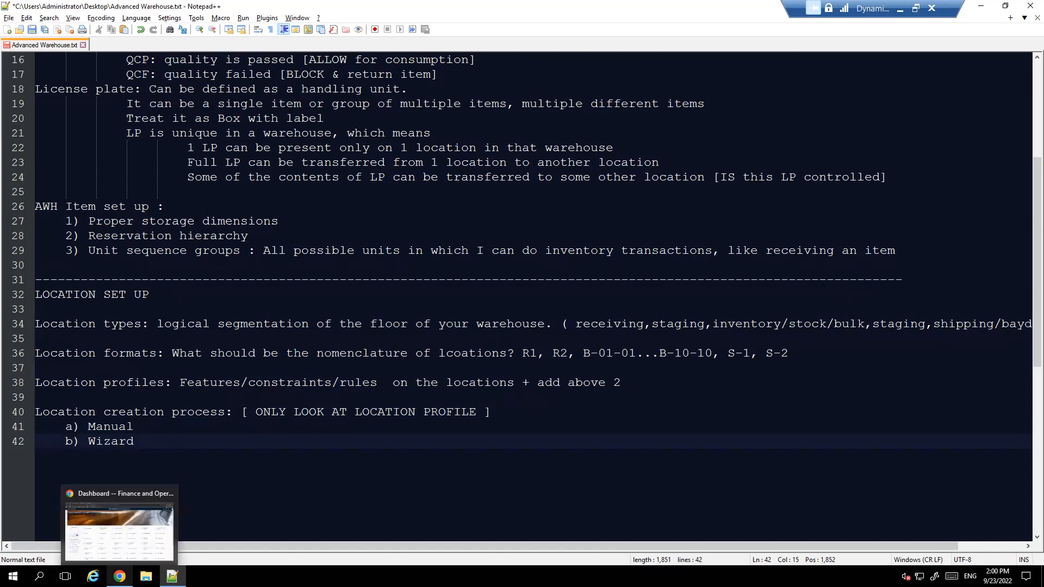
Step: Switch to Finance and Operations in Chrome and open Location types from the warehouse setup of the Warehouse management module
left_click(120, 576)
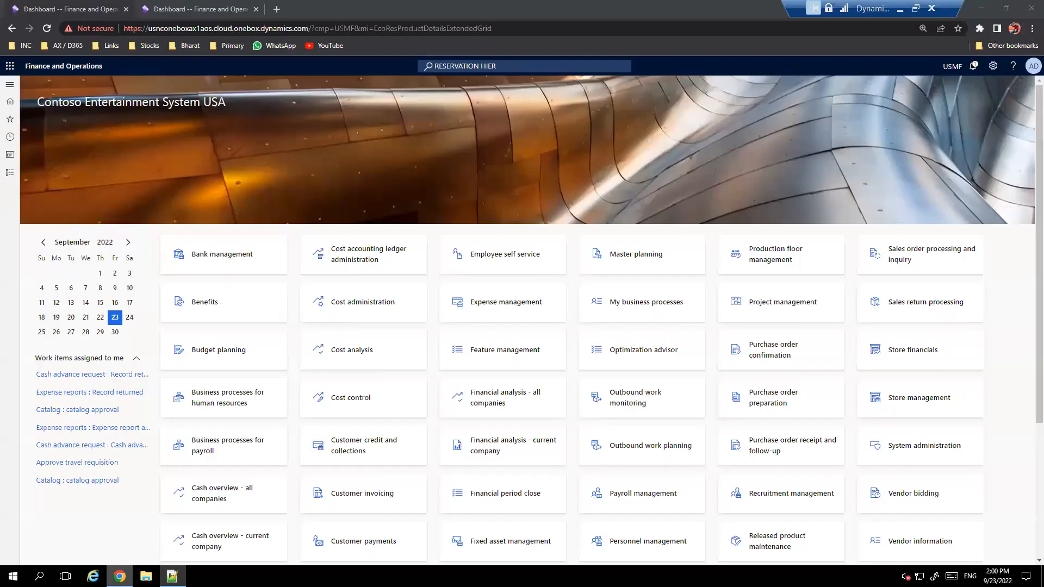
left_click(11, 87)
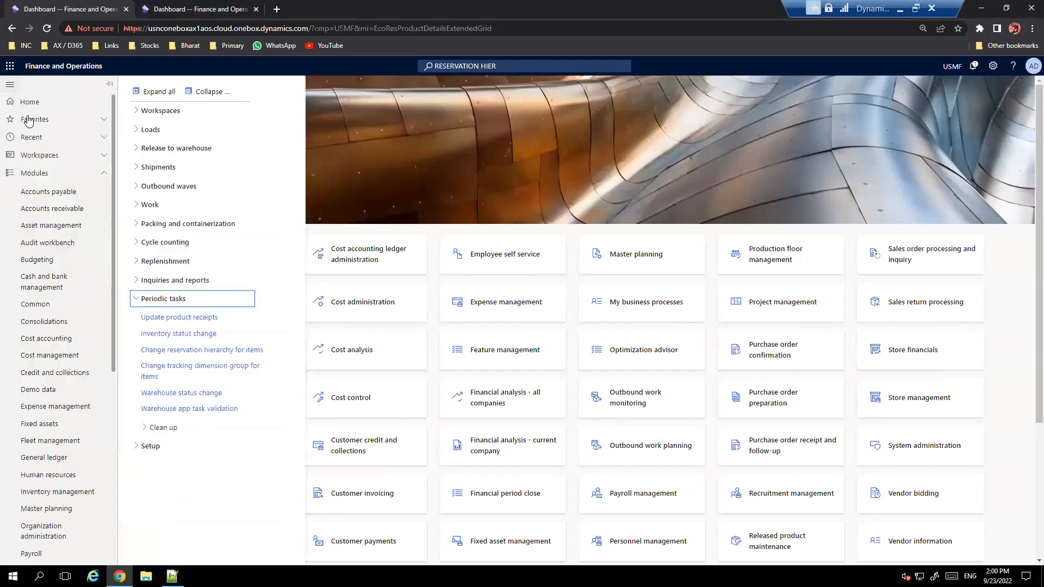
scroll(82, 343, "down", 3)
scroll(82, 343, "down", 3)
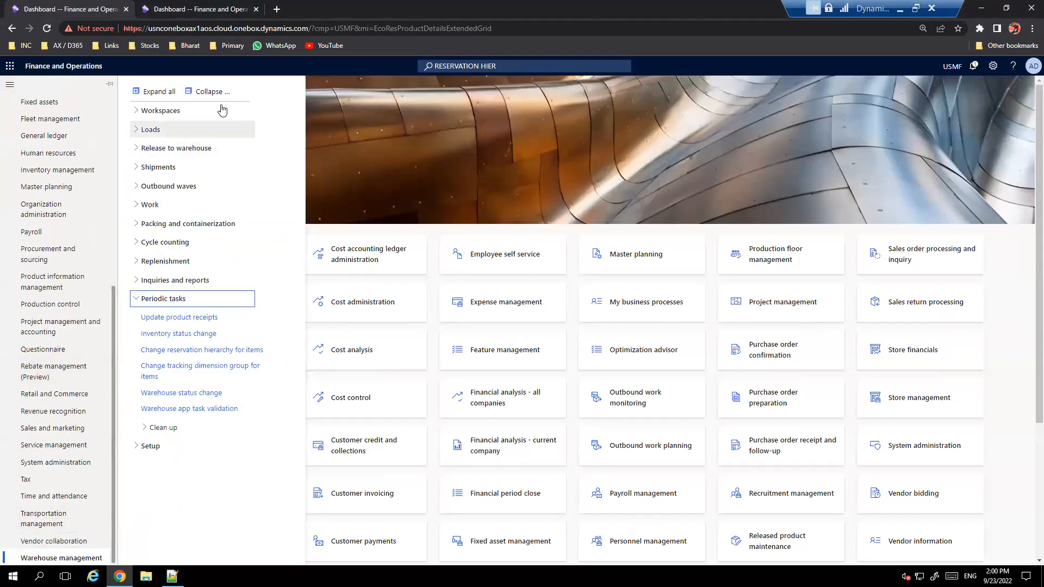
left_click(207, 91)
left_click(140, 321)
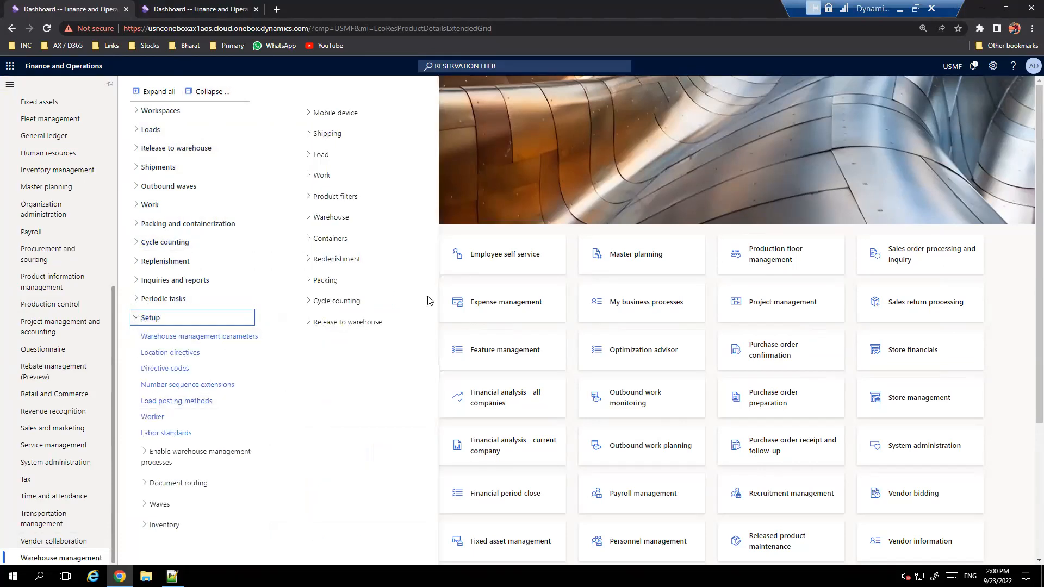
left_click(309, 220)
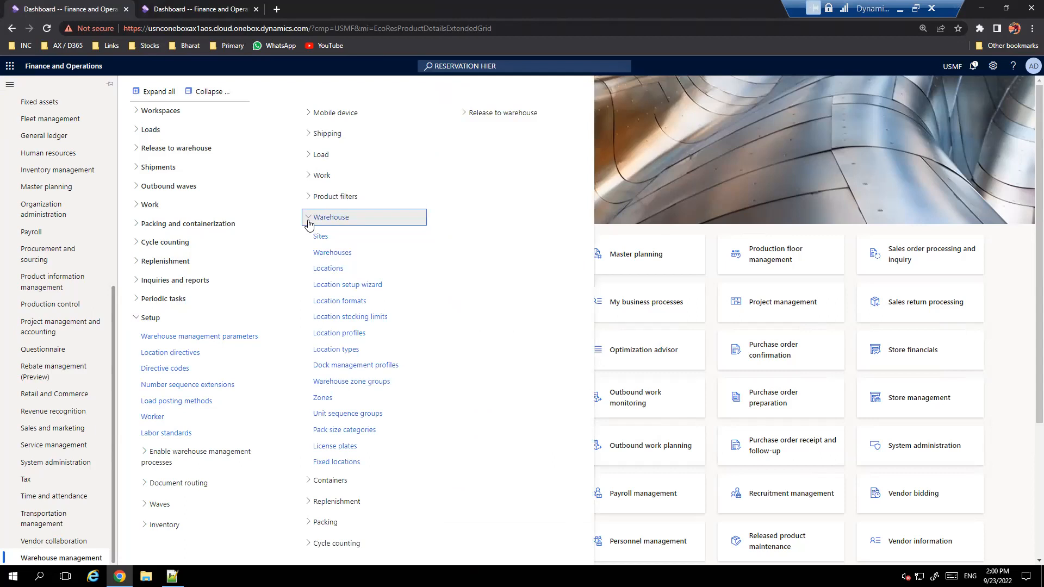
left_click(337, 349)
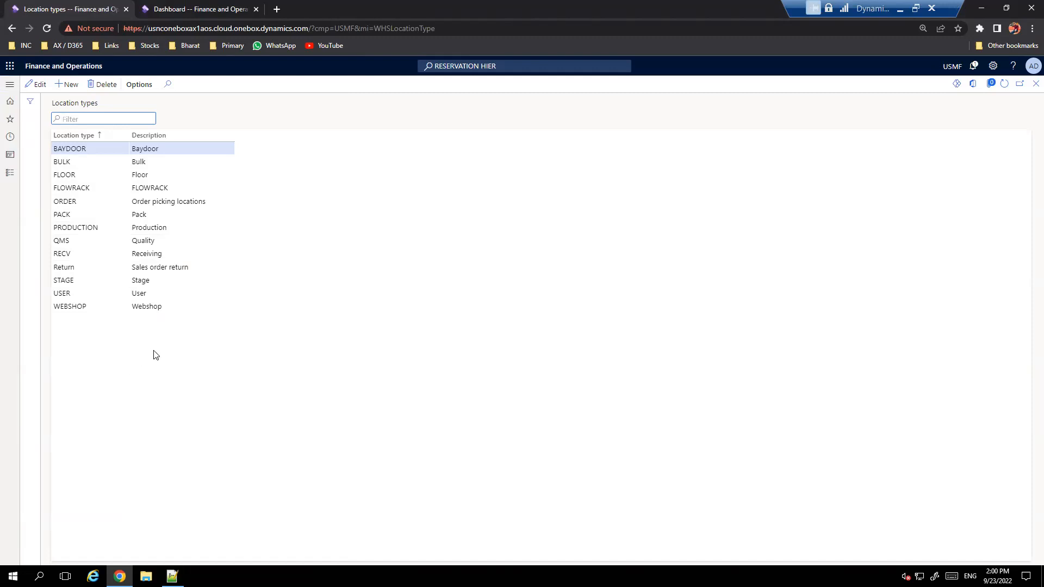
Step: Check the location types listed in the Notepad++ notes and add a location type VReceiving with the description VReceiving in Finance and Operations
left_click(67, 84)
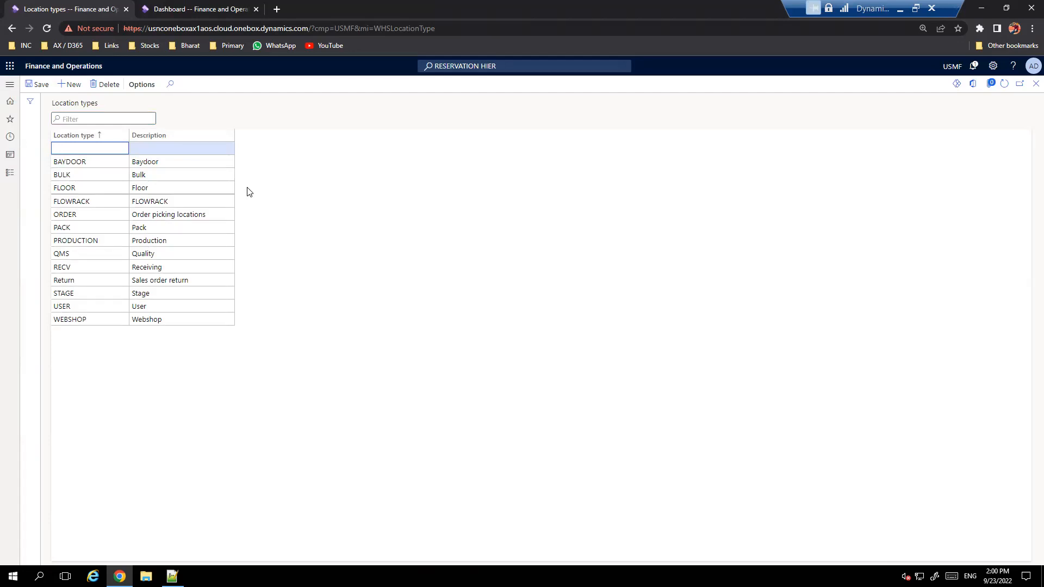
left_click(179, 568)
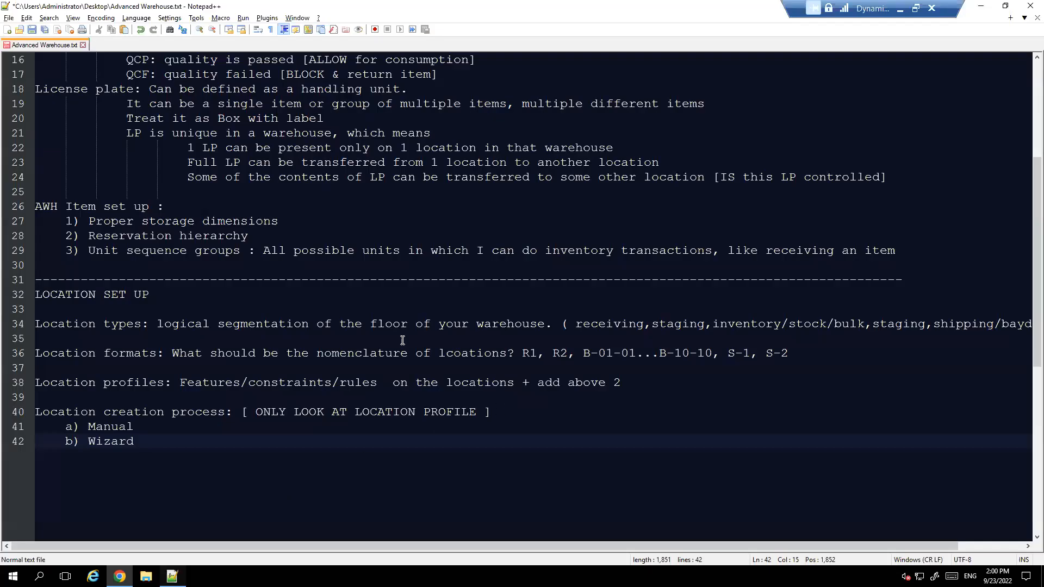
left_click(621, 325)
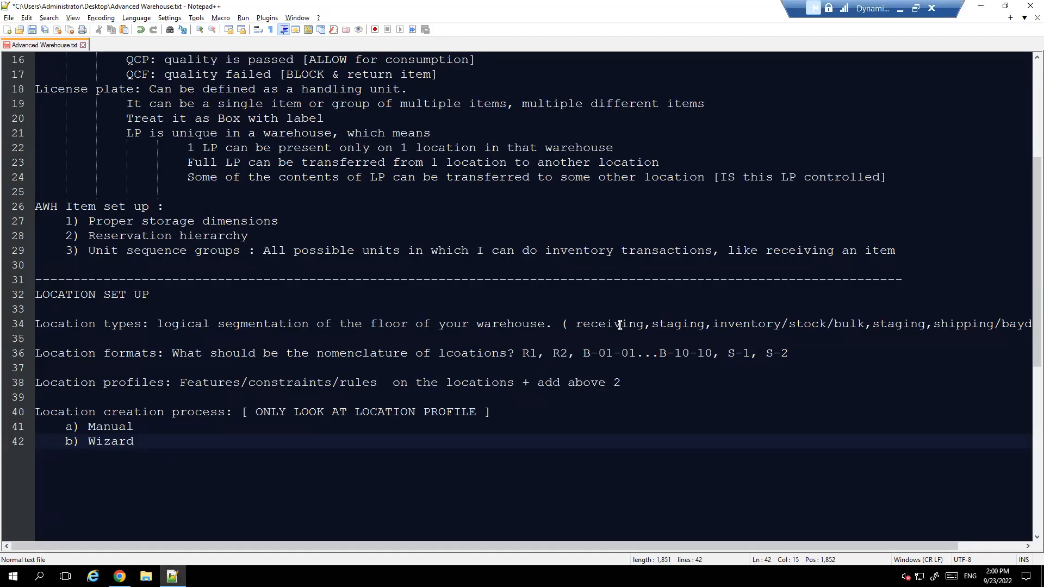
left_click(850, 325)
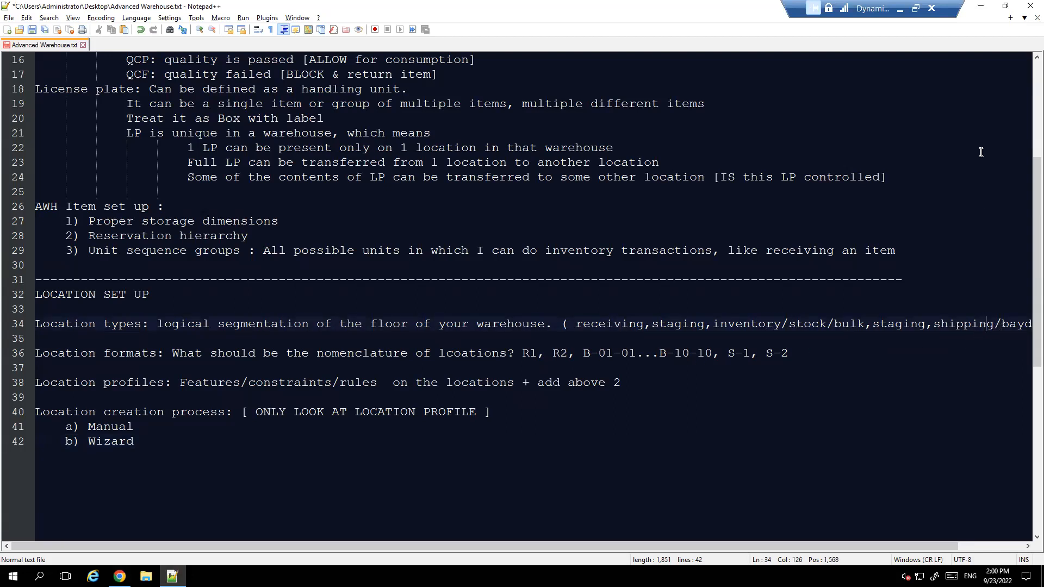
left_click(980, 6)
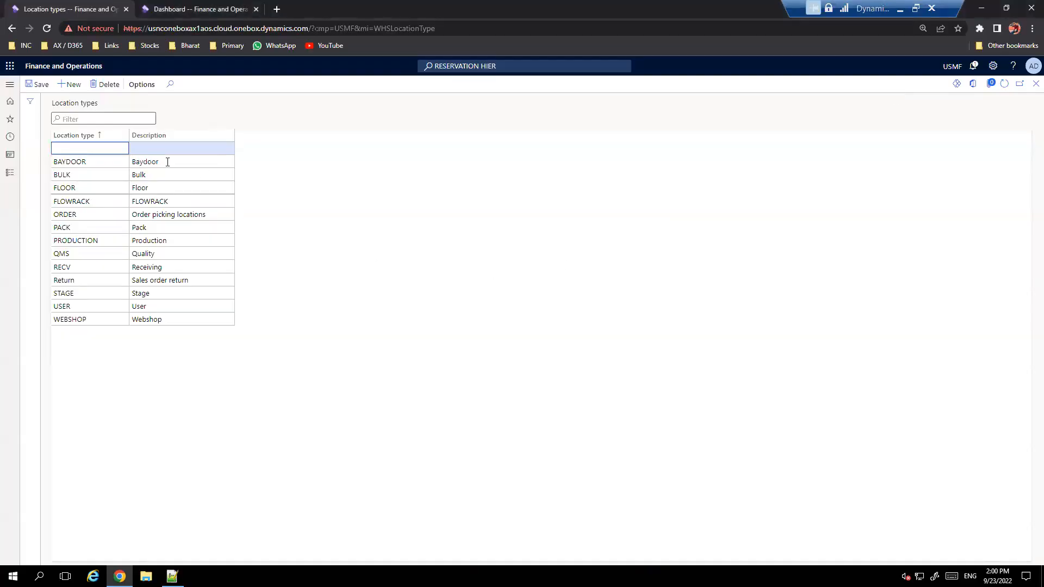
type("VIP")
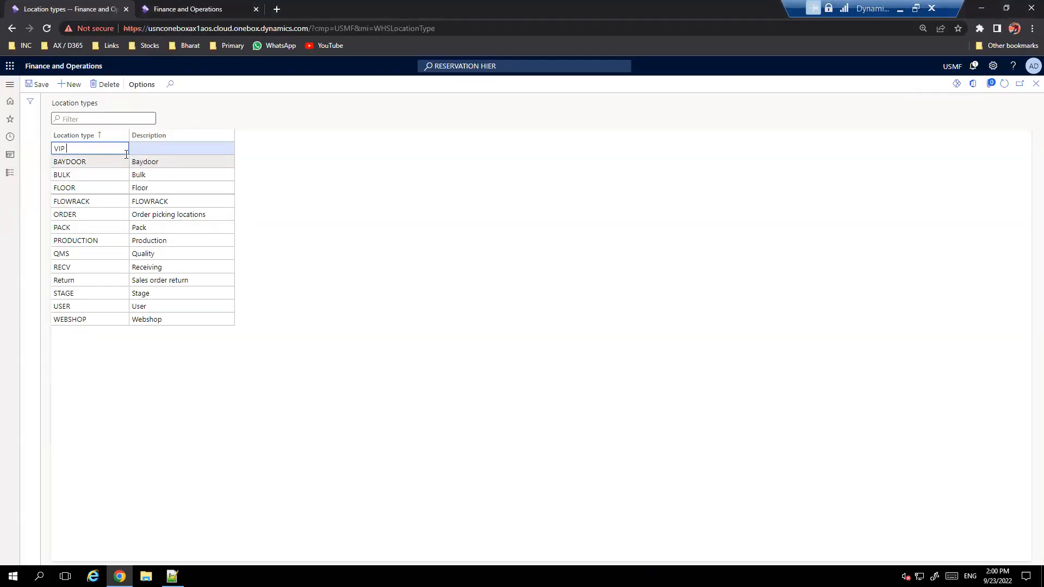
key("BackSpace")
key("BackSpace")
type("Receiving")
left_click_drag(126, 153, 34, 156)
key("ctrl+c")
key("Tab")
key("ctrl+v")
Step: Add a second location type named VBulk with the description VBulk
left_click(70, 86)
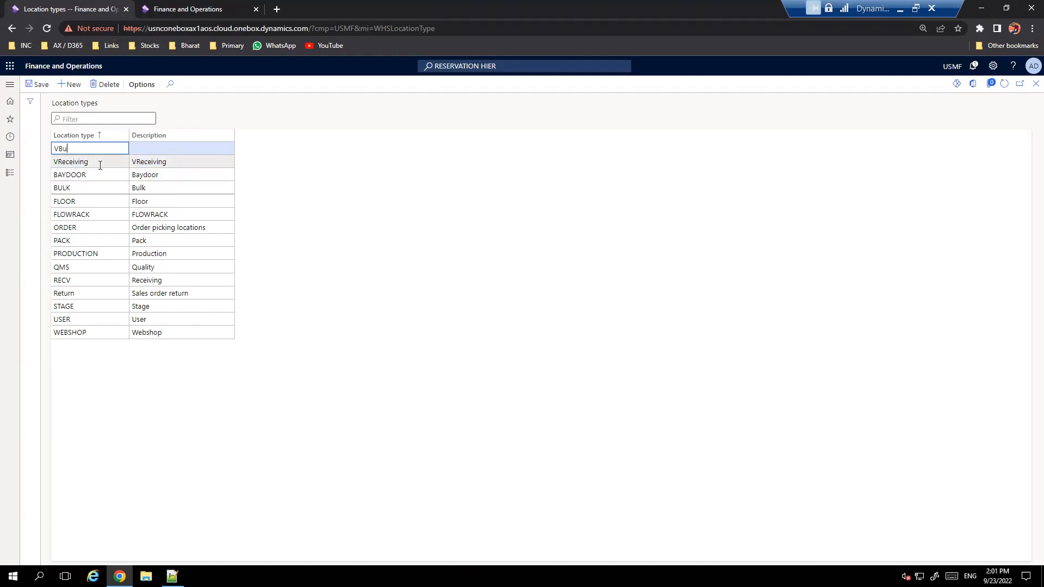
left_click_drag(114, 149, 30, 156)
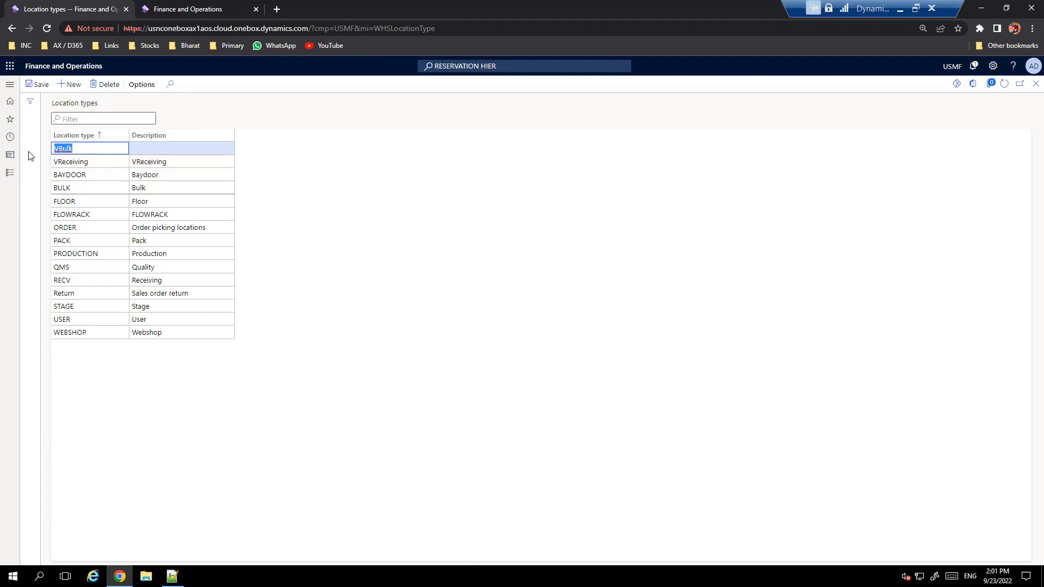
key("Tab")
key("ctrl+v")
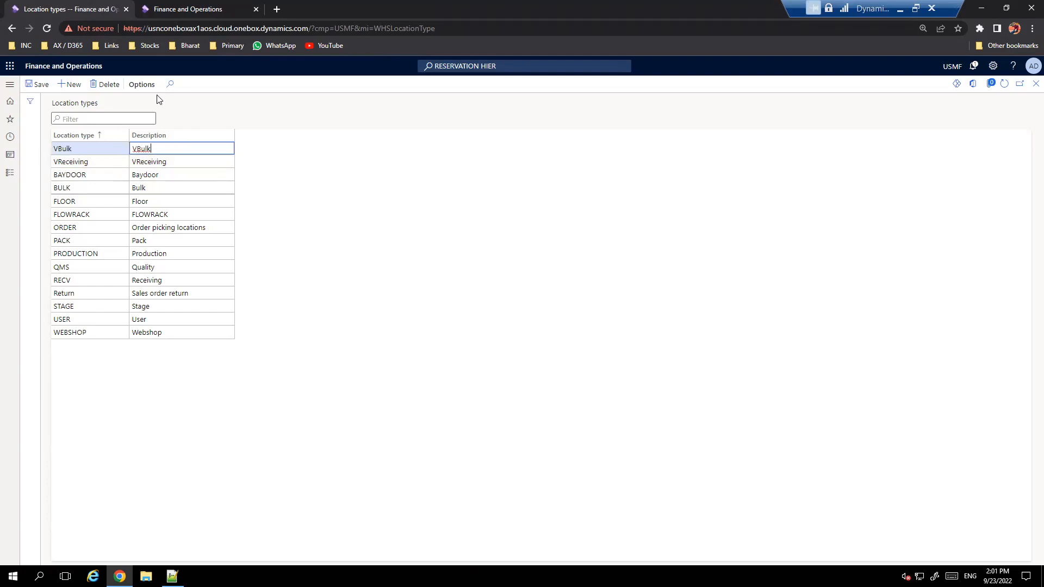
Step: Add a location type named VShip with the description VShip and save the location types
left_click(70, 85)
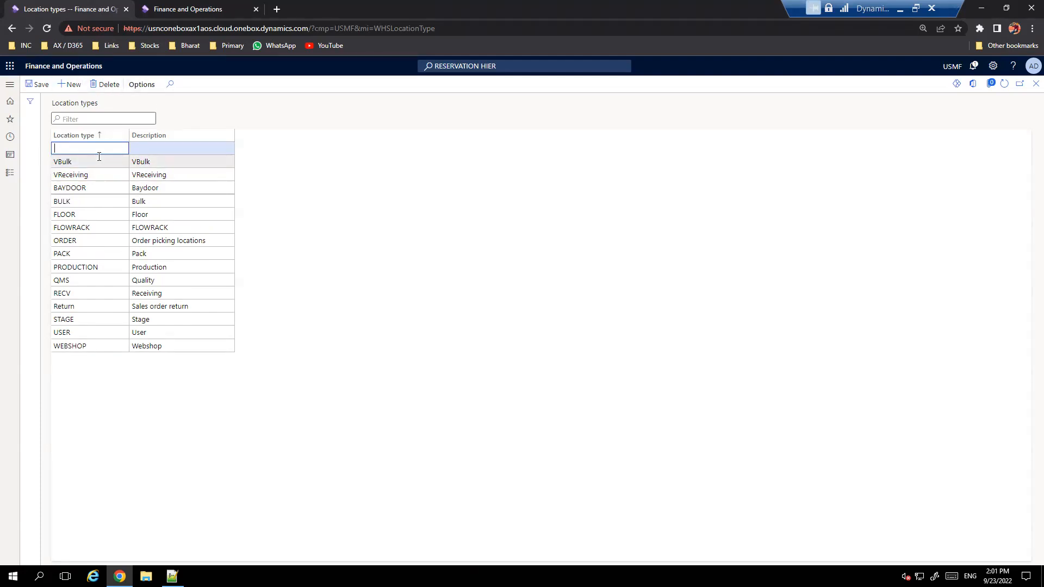
type("VShip")
key("ctrl+a")
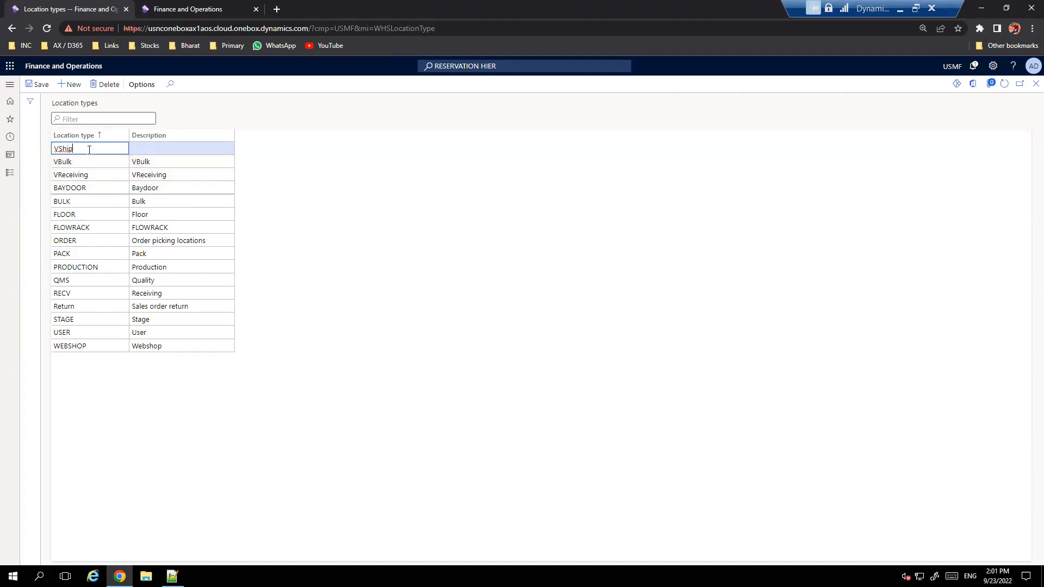
key("Tab")
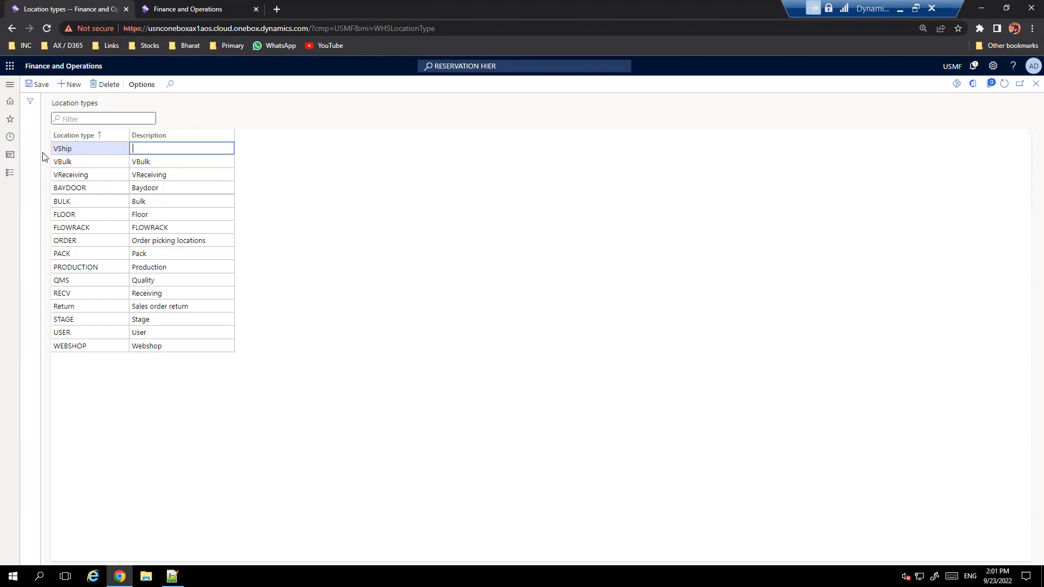
key("ctrl+v")
left_click(37, 87)
Step: Open Location formats from the warehouse setup of the Warehouse management module and start a new location format
left_click(10, 84)
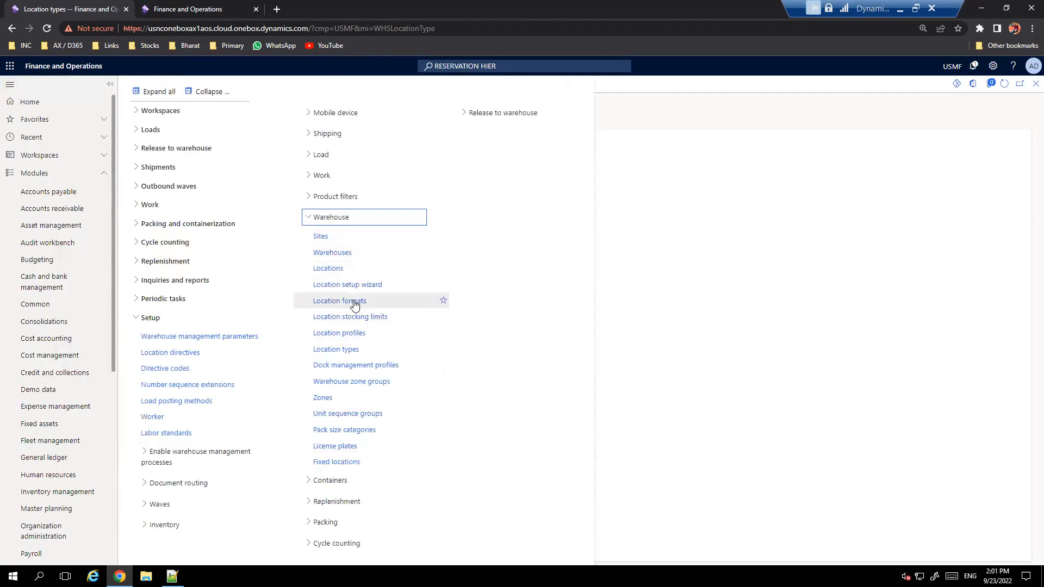
left_click(353, 301)
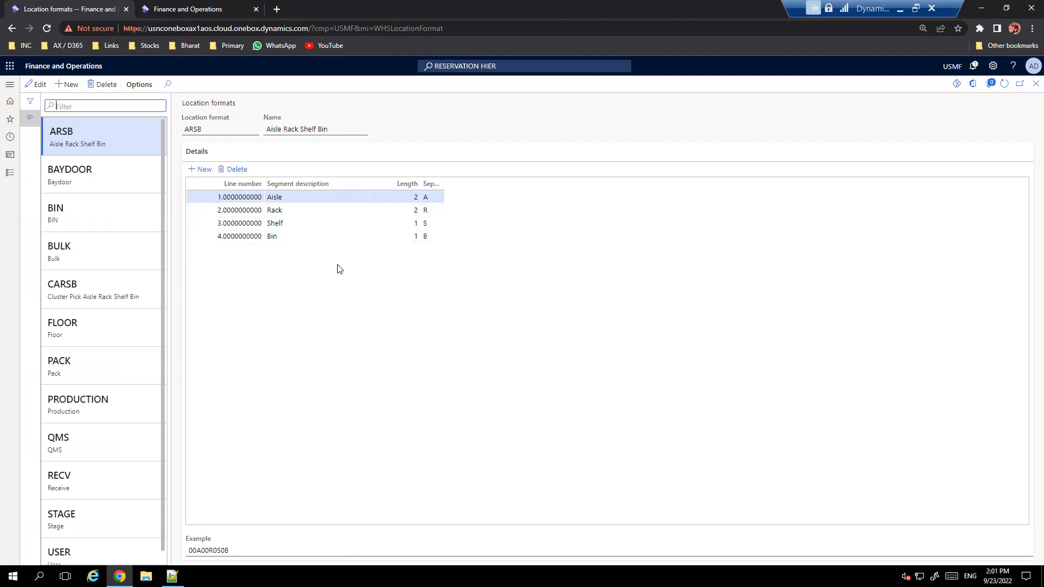
key("alt+n")
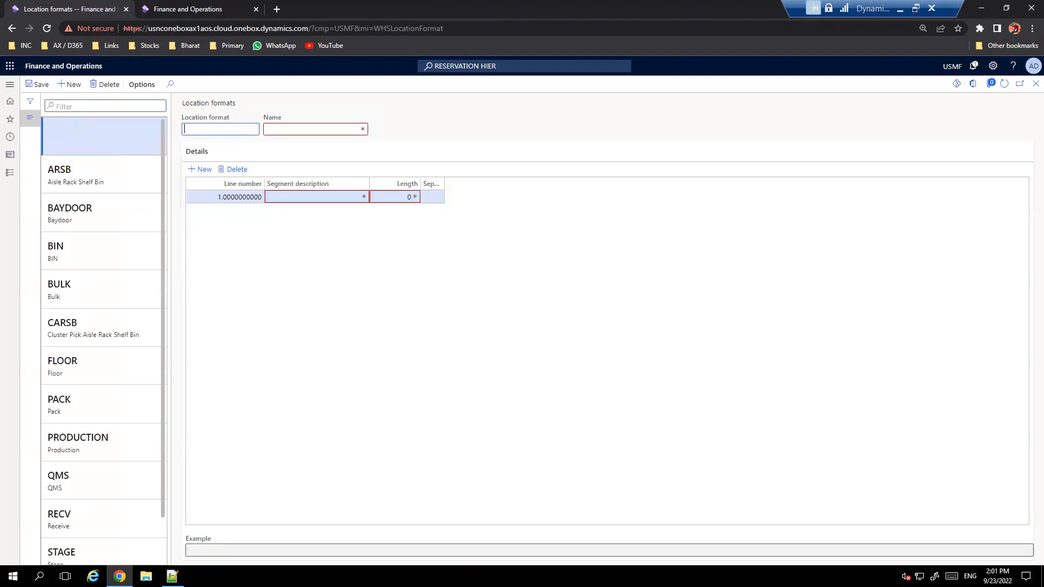
Step: Check the R1 example in the Notepad++ notes and set the new format's location format and name to VReceive
left_click(172, 577)
left_click_drag(568, 354, 521, 355)
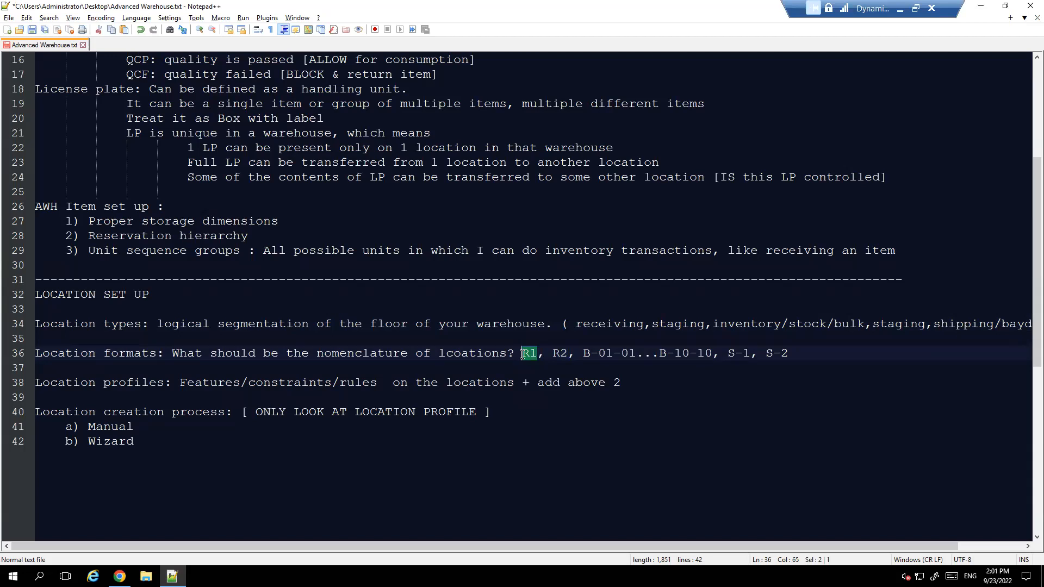
left_click(529, 355)
left_click(981, 6)
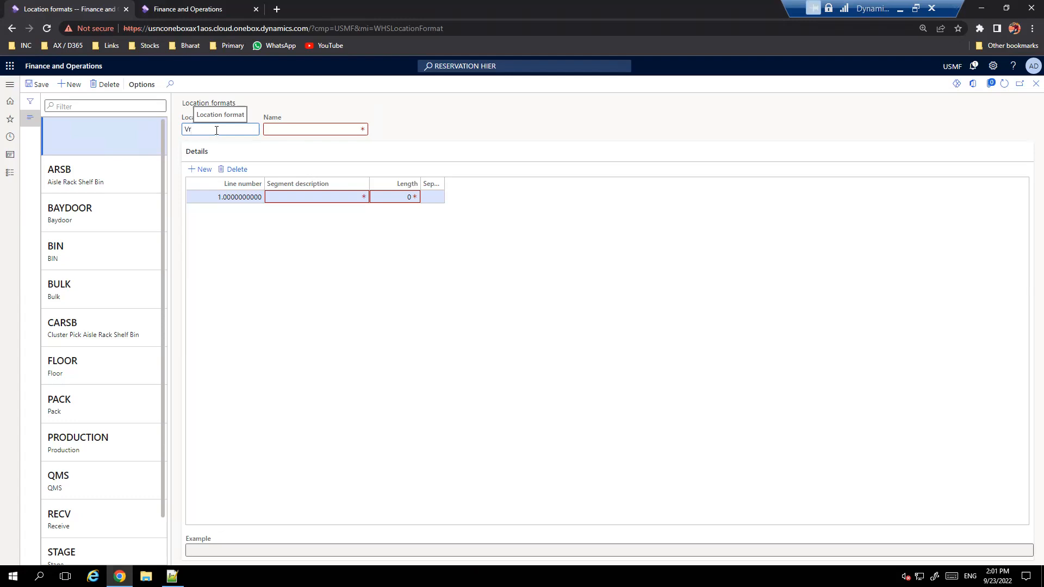
type("Receive")
left_click_drag(216, 130, 157, 130)
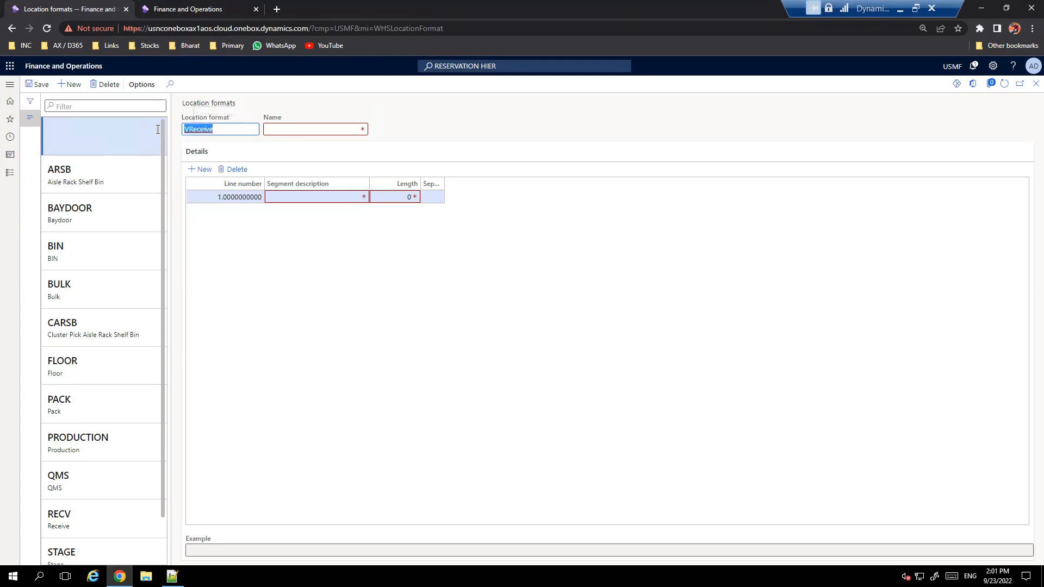
key("ctrl+c")
key("Tab")
key("ctrl+v")
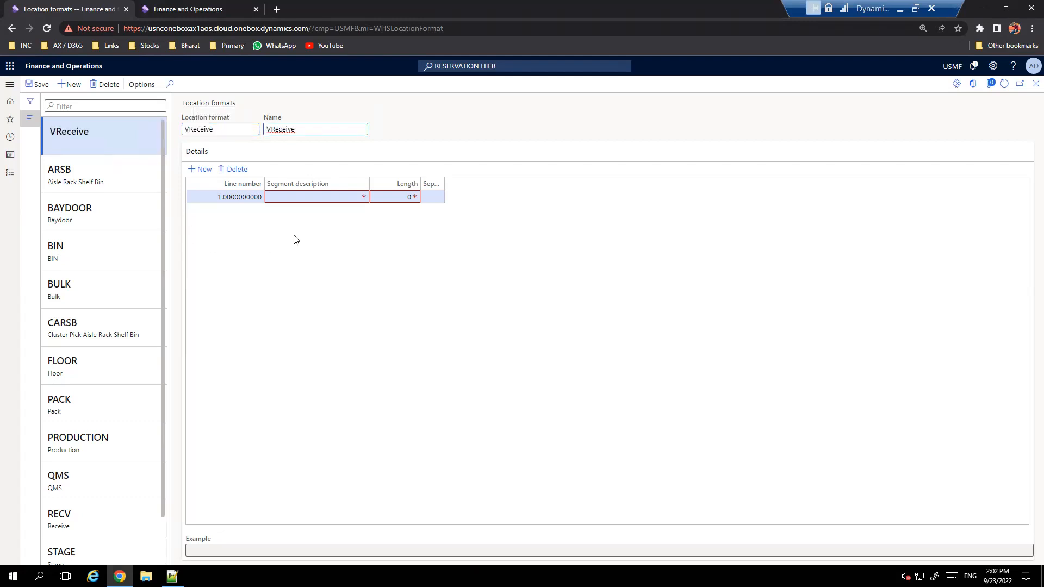
Step: Check the R1 example in the Notepad++ notes again and define the first VReceive segment as String with length 1
left_click(295, 197)
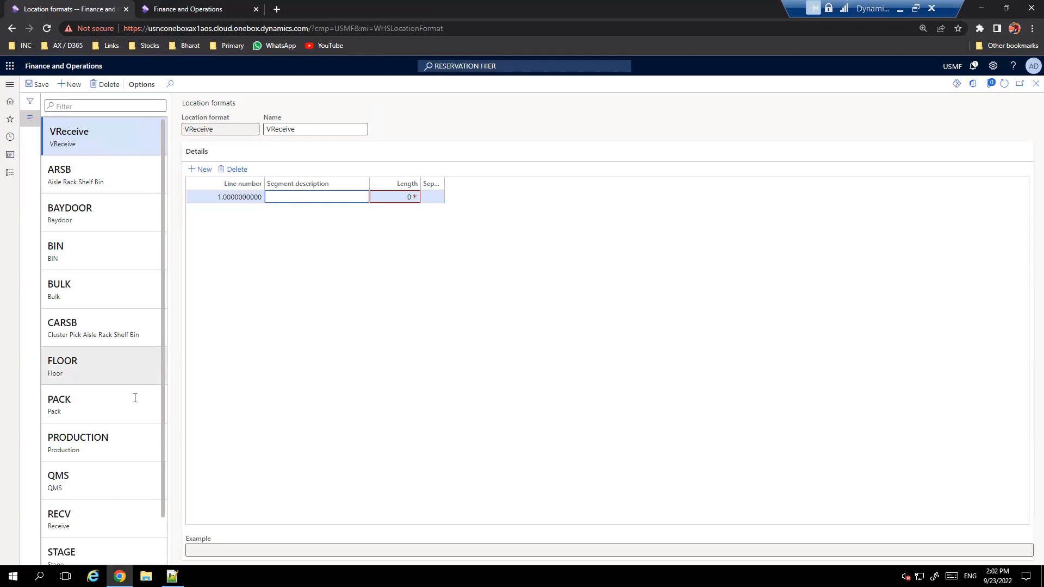
left_click(172, 576)
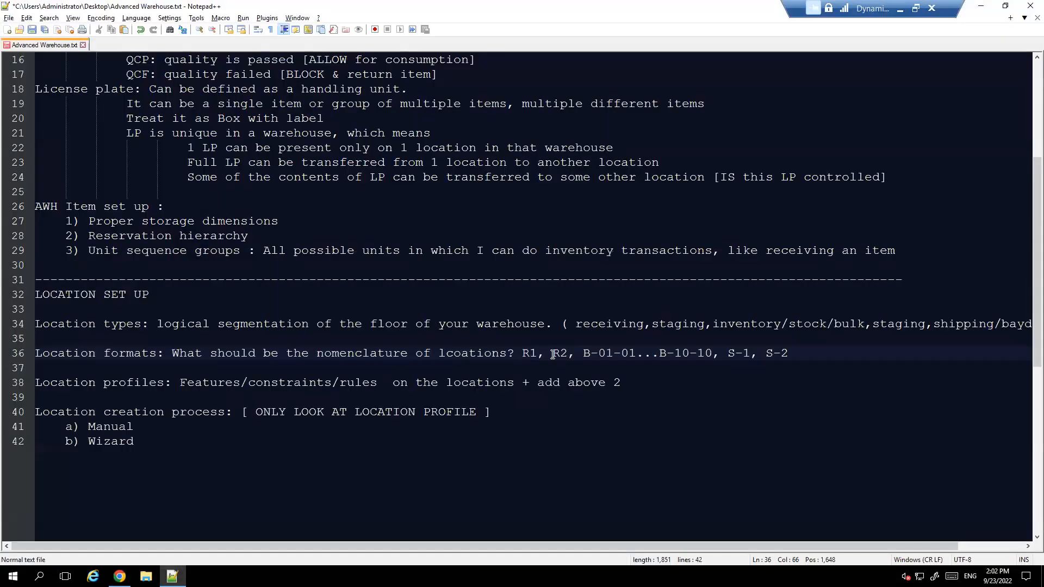
double_click(528, 354)
left_click_drag(530, 353, 522, 353)
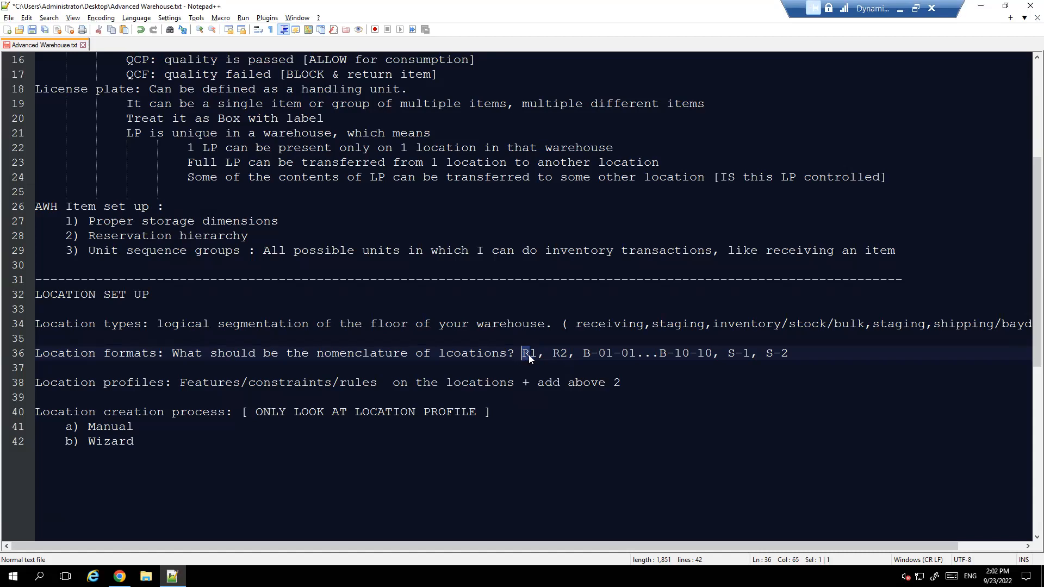
left_click(982, 7)
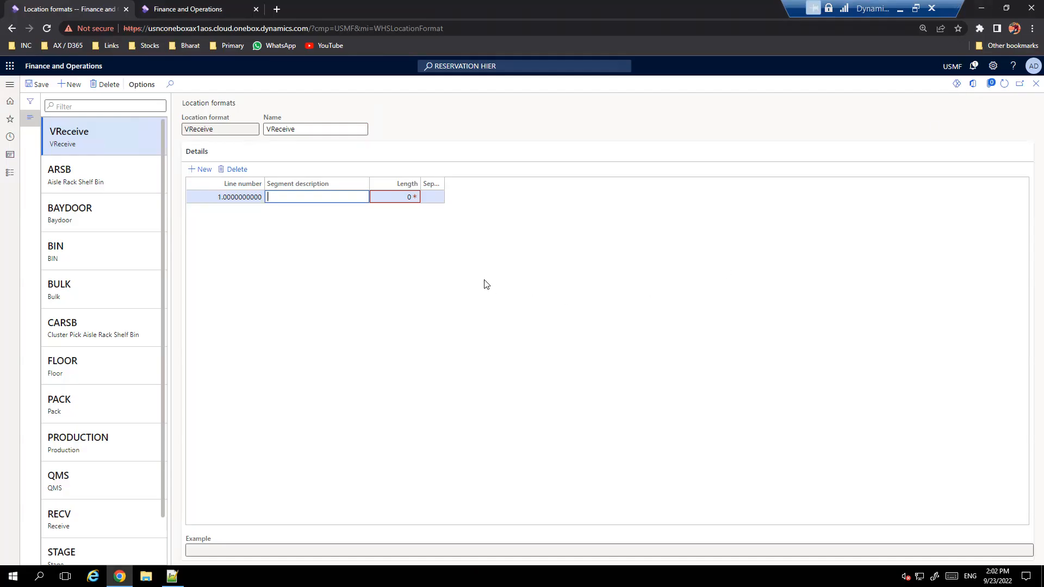
left_click(303, 198)
type("String")
key("Tab")
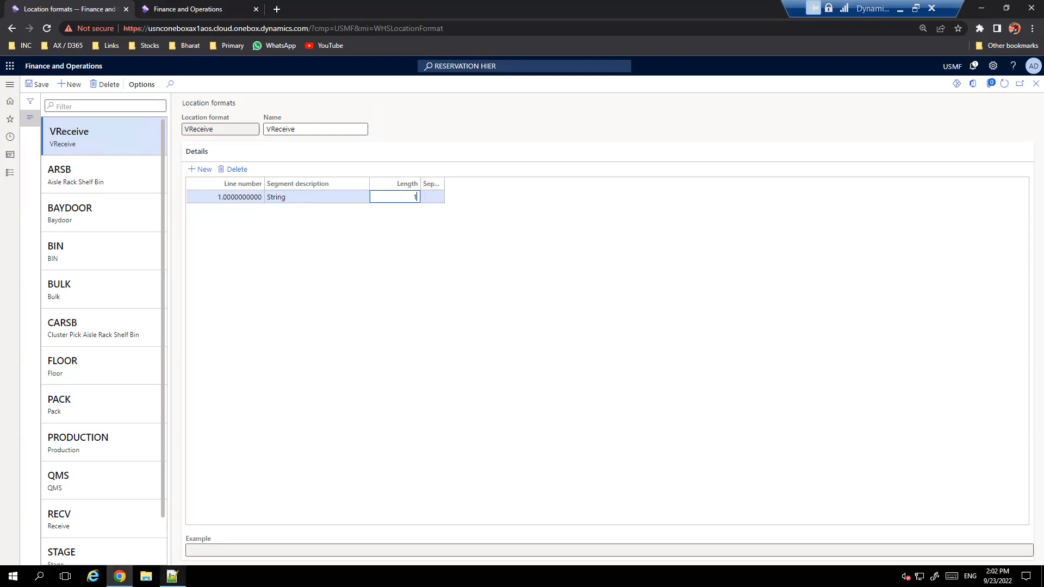
Step: Examine the R1 and S-1 naming examples in the Location formats line of the Notepad++ notes, and return to Finance and Operations
left_click(172, 576)
left_click(525, 354)
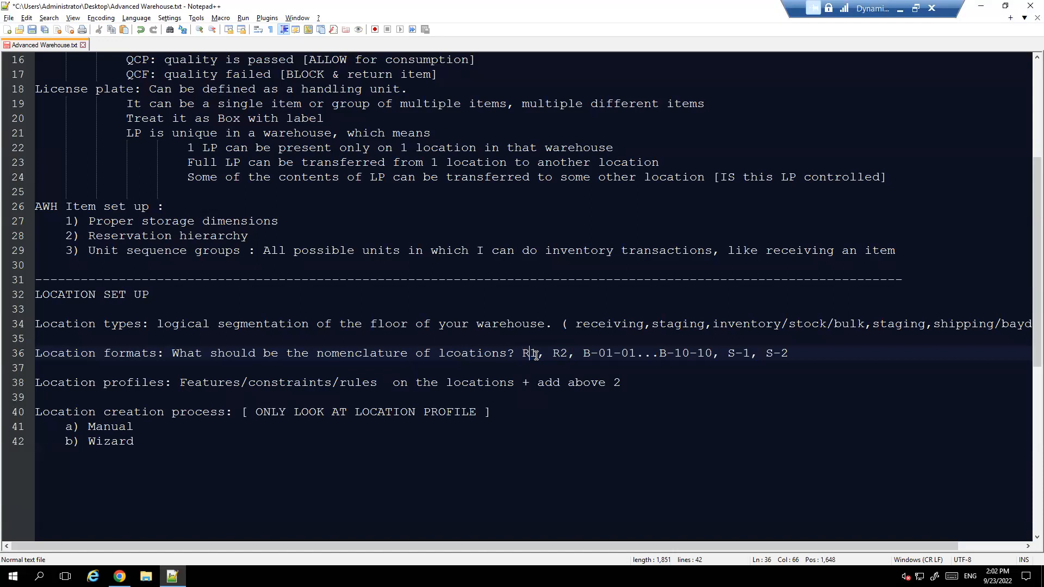
double_click(525, 354)
double_click(747, 354)
left_click(742, 354)
left_click(981, 9)
Step: Add a second VReceive segment described as Number with length 1 and check the format's example value
left_click(201, 169)
key("Tab")
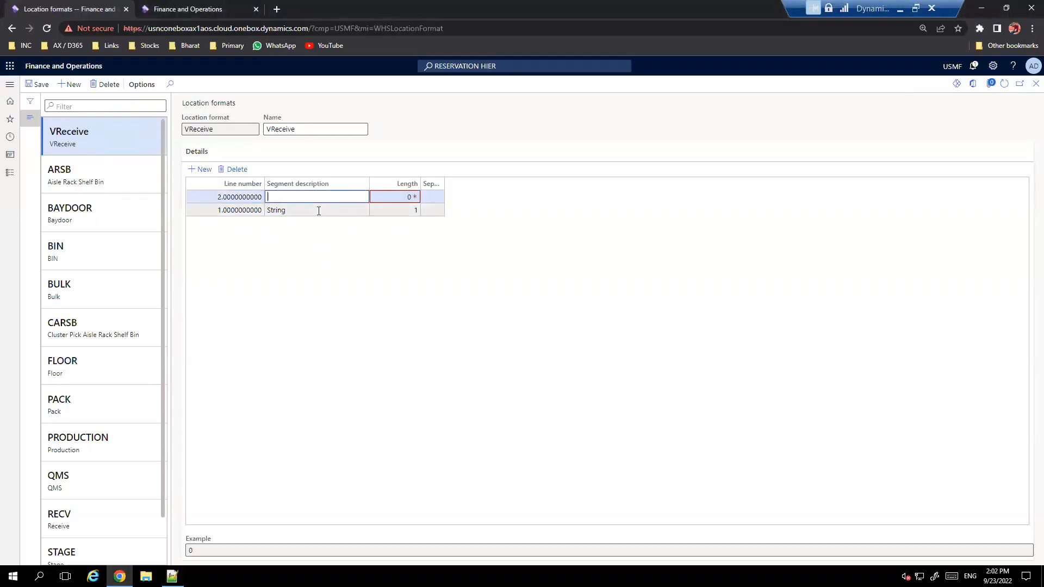
type("numbe")
key("BackSpace")
type("Number")
key("Tab")
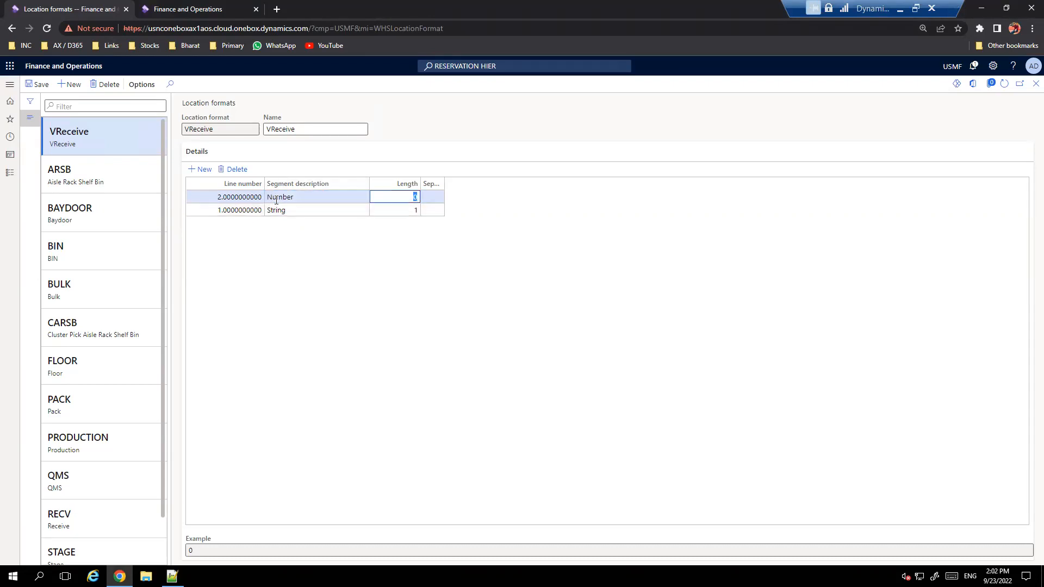
type("1")
left_click(211, 548)
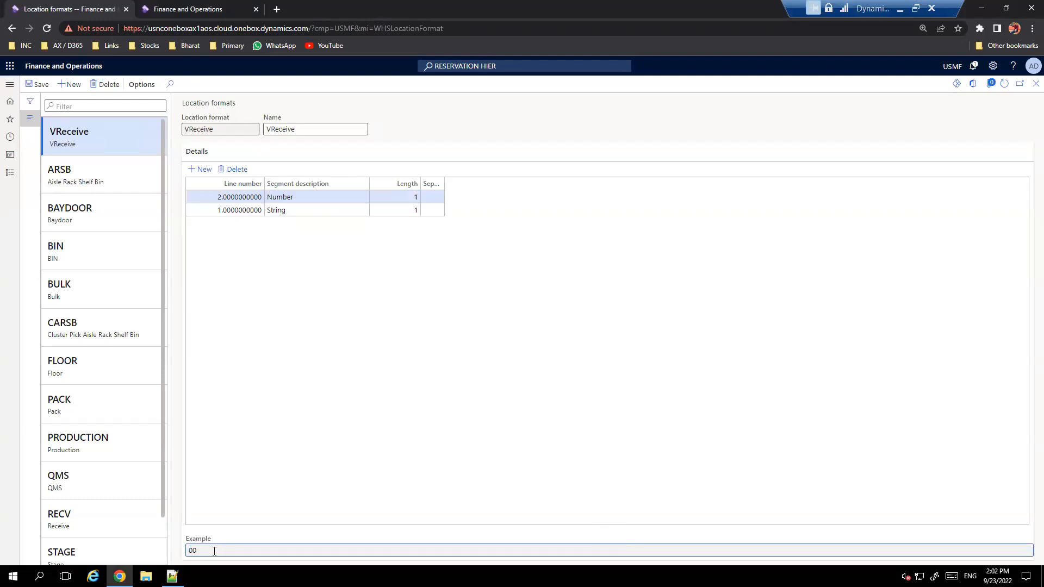
left_click(205, 550)
double_click(186, 552)
Step: Start another location format and, in the Notepad++ notes, remove the hyphen after each B so the bulk example reads B01-01...B10-10
left_click(70, 84)
key("alt+Tab")
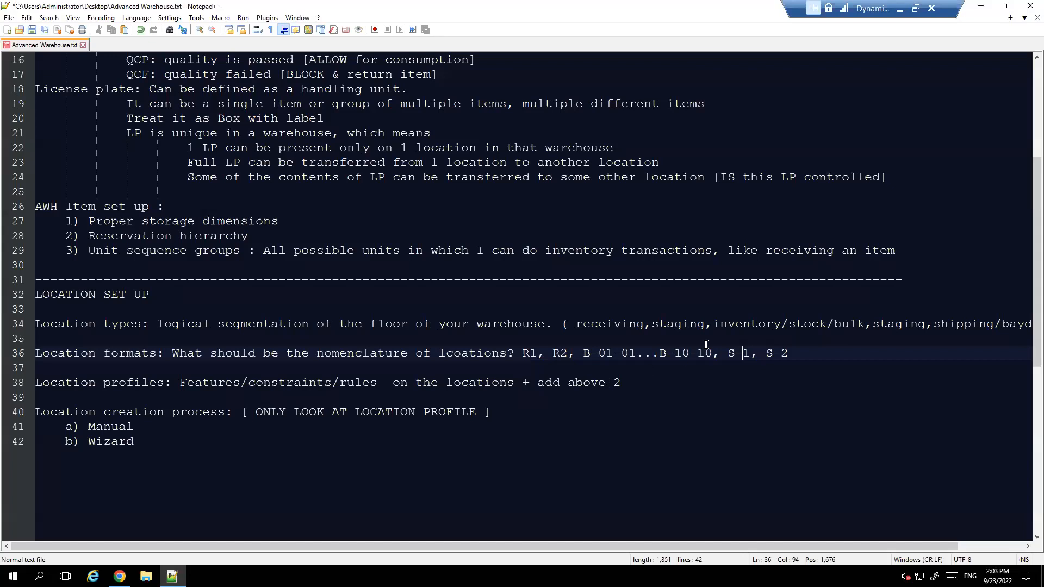
left_click(601, 353)
key("BackSpace")
left_click(672, 354)
key("BackSpace")
left_click(684, 398)
left_click(689, 355)
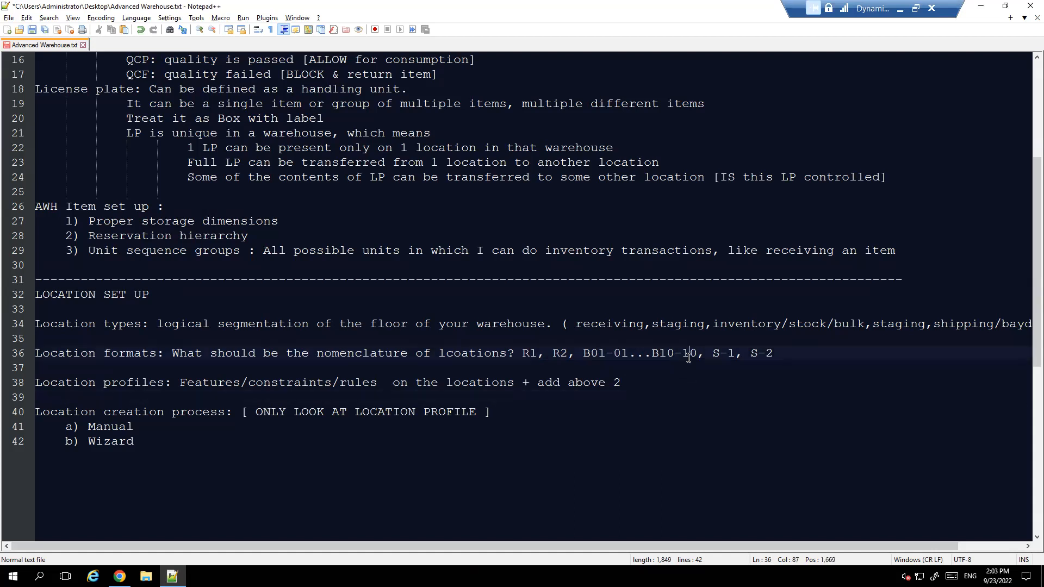
left_click_drag(583, 353, 698, 357)
left_click(697, 397)
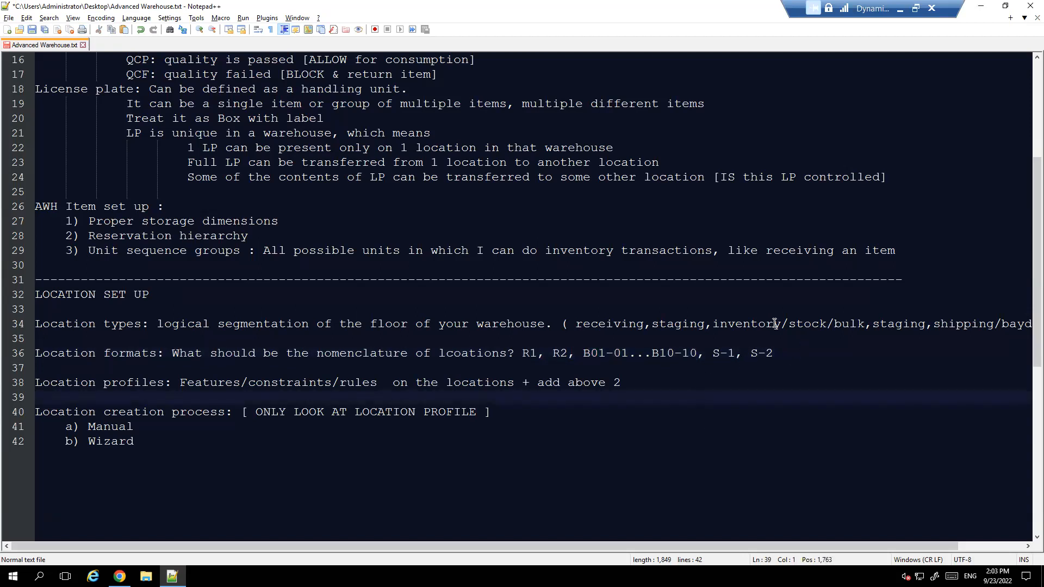
Step: Back in Finance and Operations, set the new format's location format and name to VBulk and start editing its first segment description
left_click(980, 6)
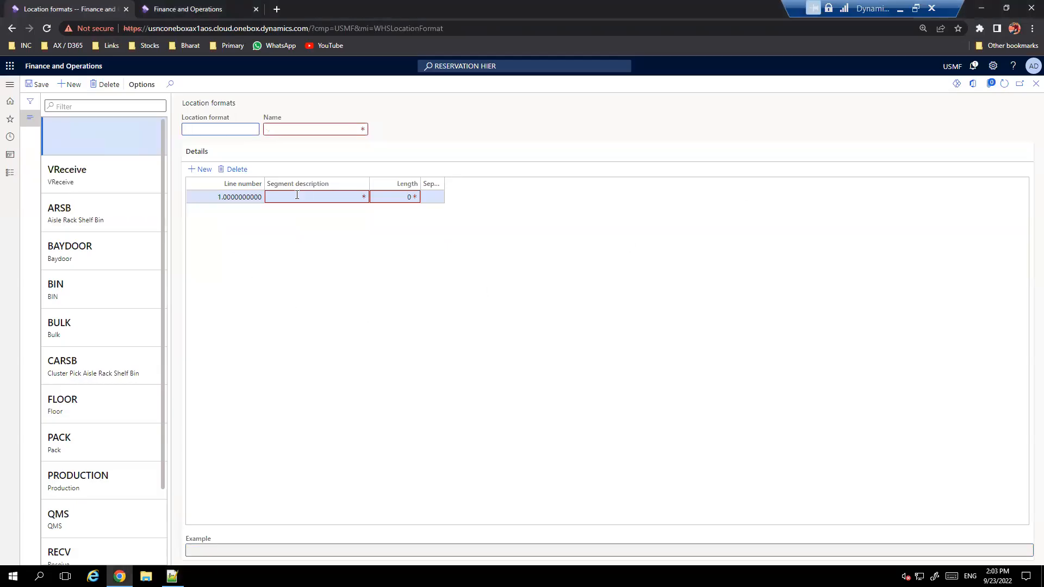
left_click(216, 131)
type("VBulk")
left_click_drag(224, 131, 167, 136)
key("ctrl+c")
key("Tab")
key("ctrl+v")
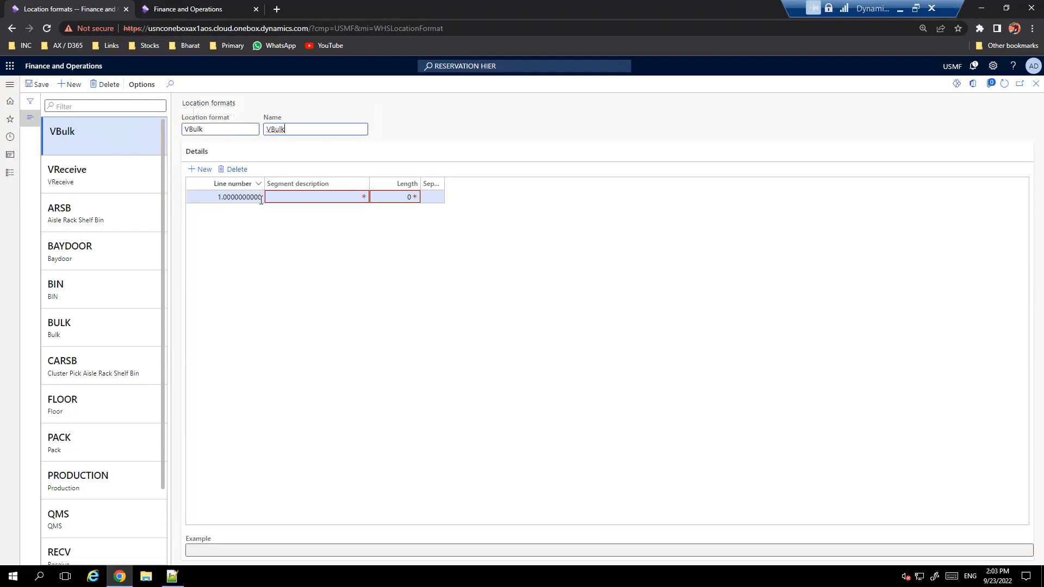
left_click(295, 195)
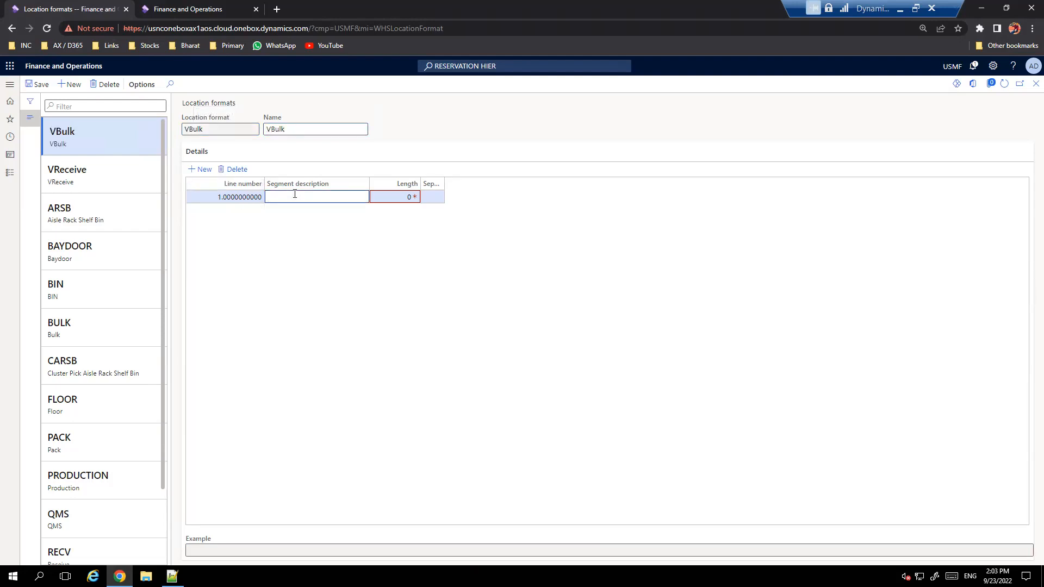
type("String")
key("BackSpace")
key("BackSpace")
key("BackSpace")
key("BackSpace")
key("BackSpace")
key("BackSpace")
Step: Describe the first VBulk segment as Alphabet and set its length to 1
type("Alpjabet")
key("BackSpace")
key("BackSpace")
key("BackSpace")
key("BackSpace")
key("BackSpace")
type("habe")
key("Tab")
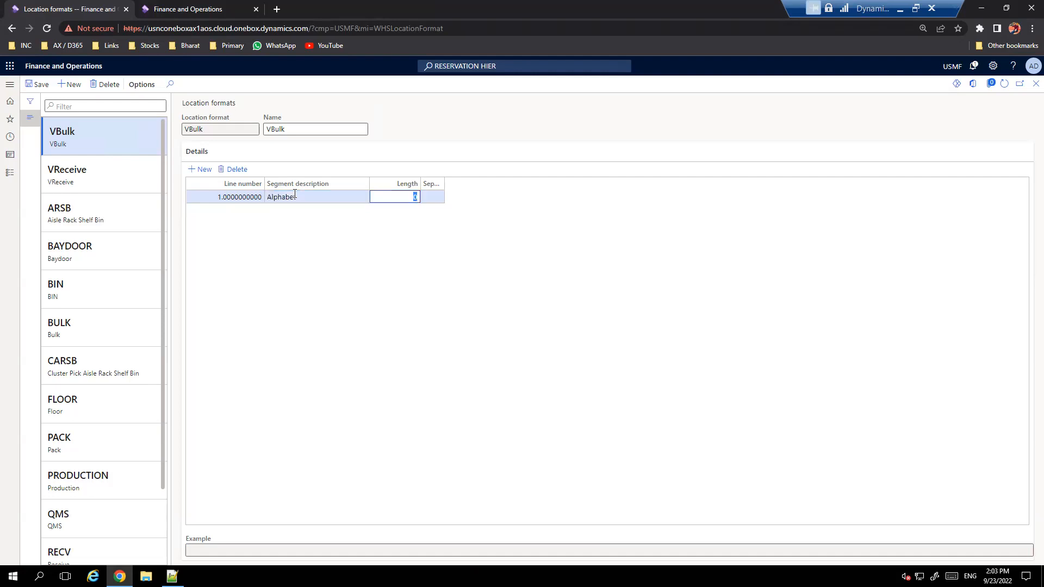
type("1")
Step: Add a second VBulk segment described as Number with length 2 and a hyphen separator, consulting the B01-01 example in the Notepad++ notes
left_click(201, 169)
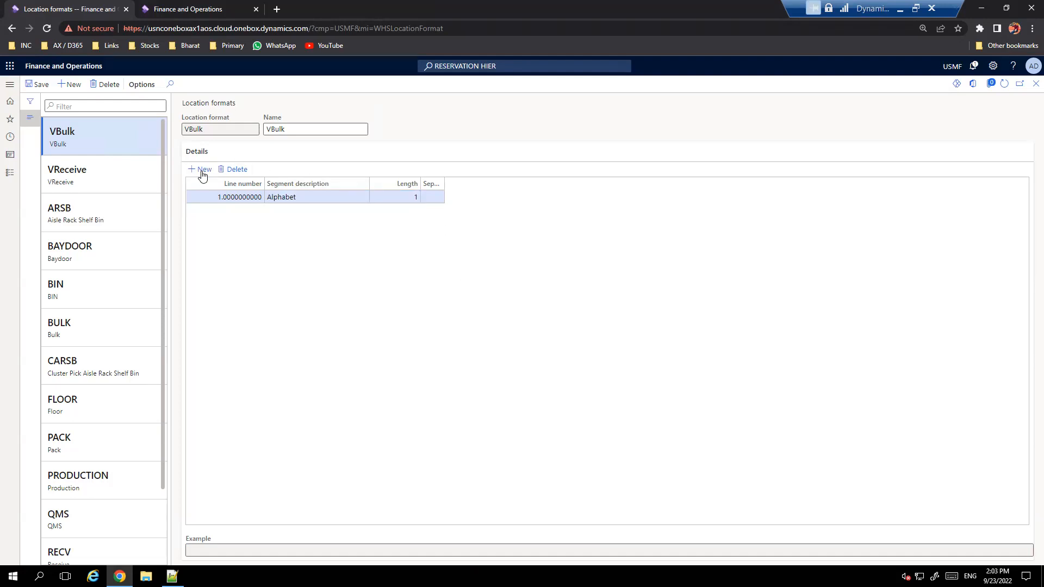
left_click(289, 198)
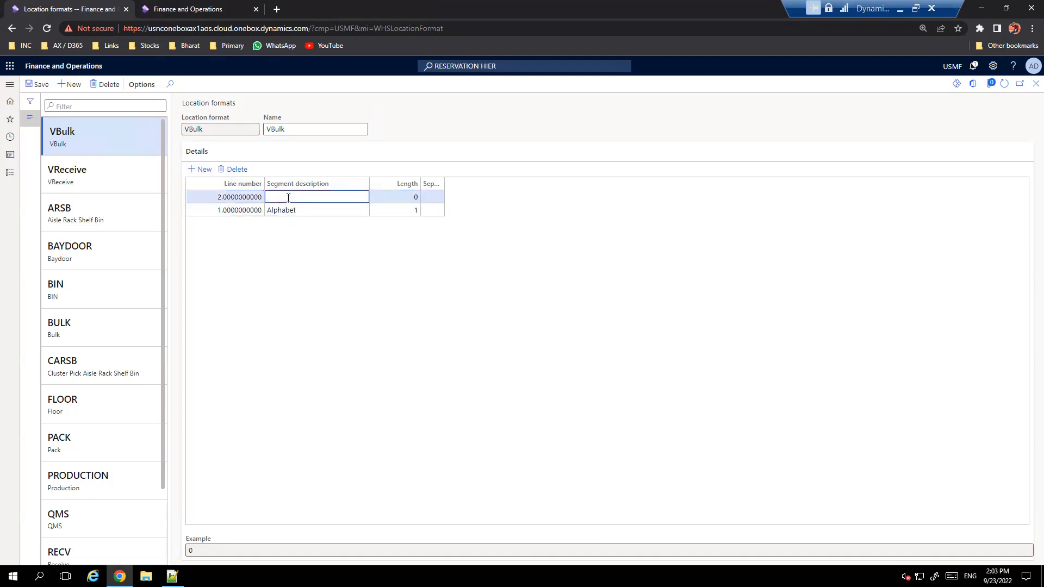
type("Number")
left_click(172, 577)
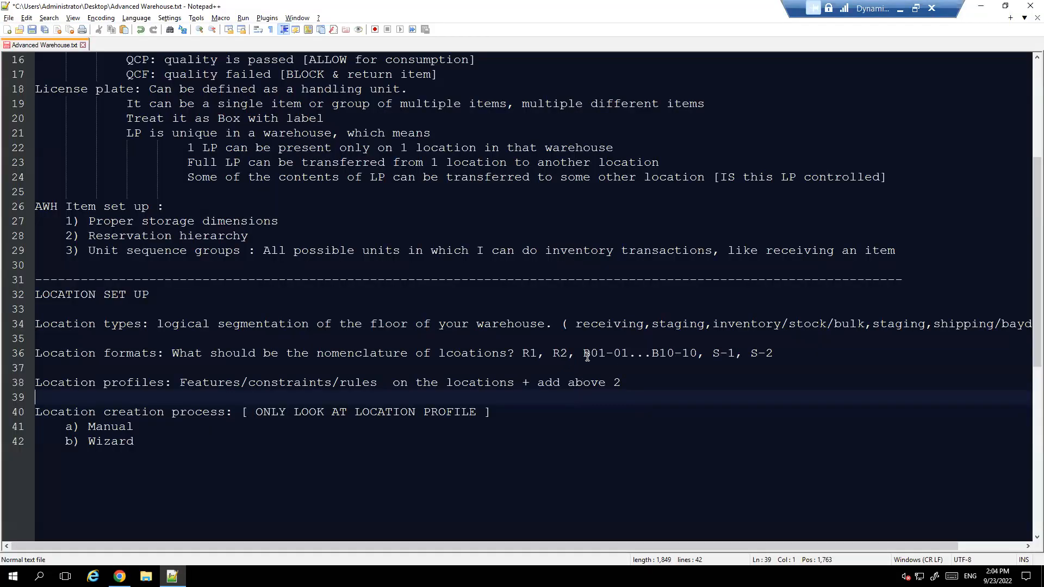
left_click_drag(591, 354, 603, 354)
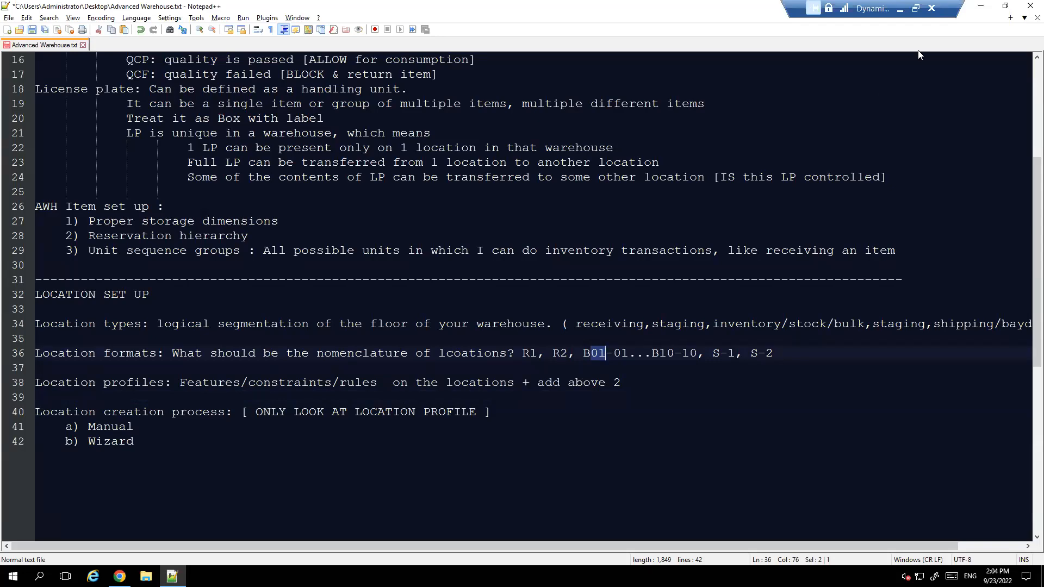
left_click(981, 7)
left_click(398, 192)
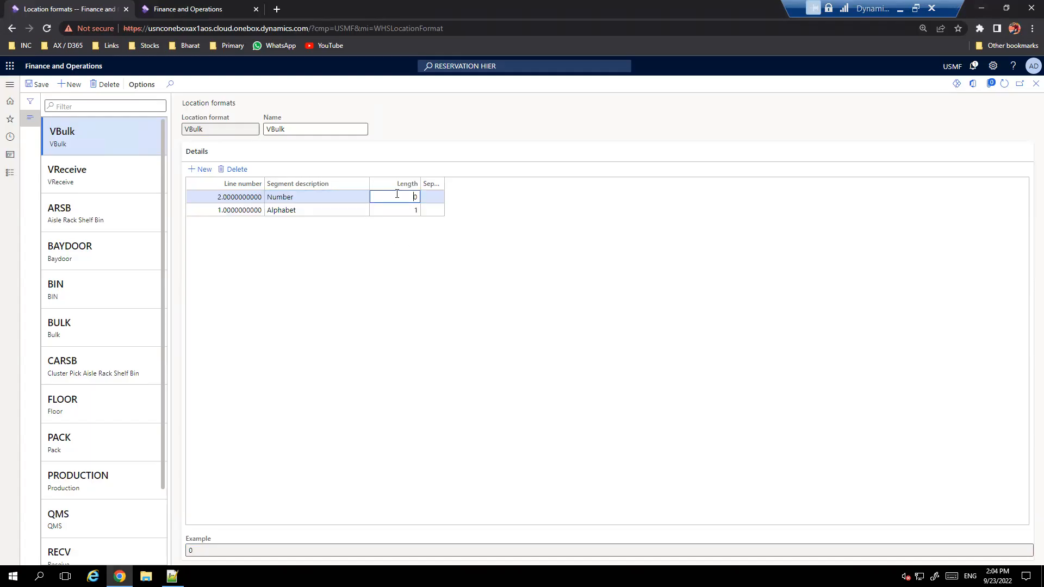
type("2")
key("Tab")
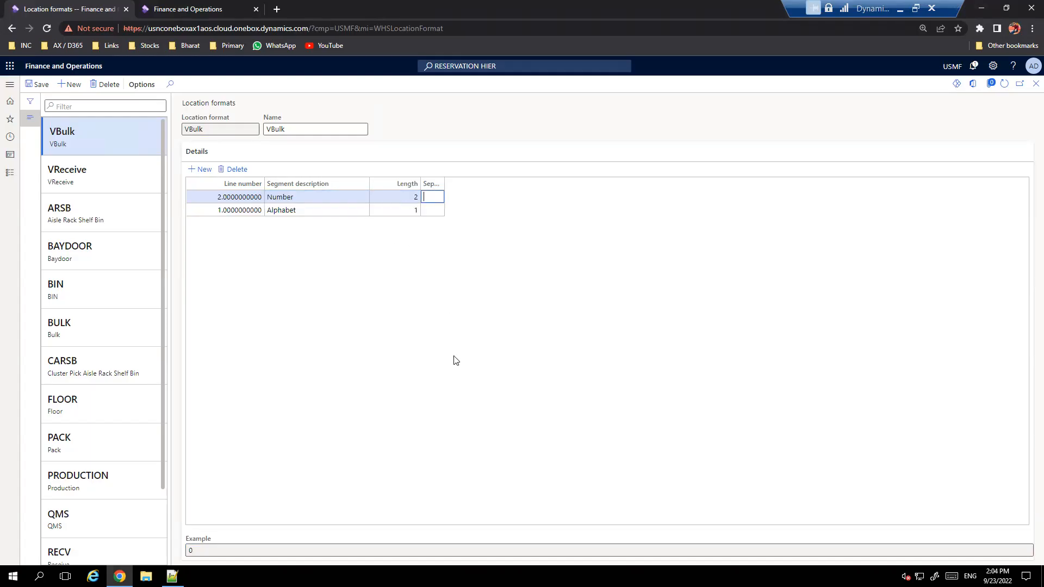
type("-")
Step: Add a third VBulk segment described as Number with length 2, save the format and check its example value
left_click(201, 169)
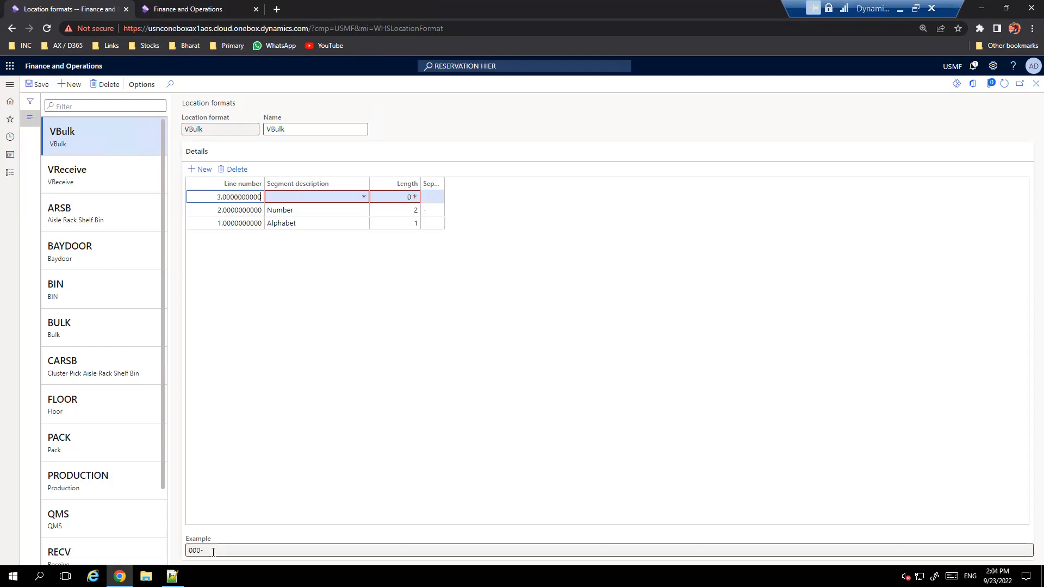
left_click(305, 539)
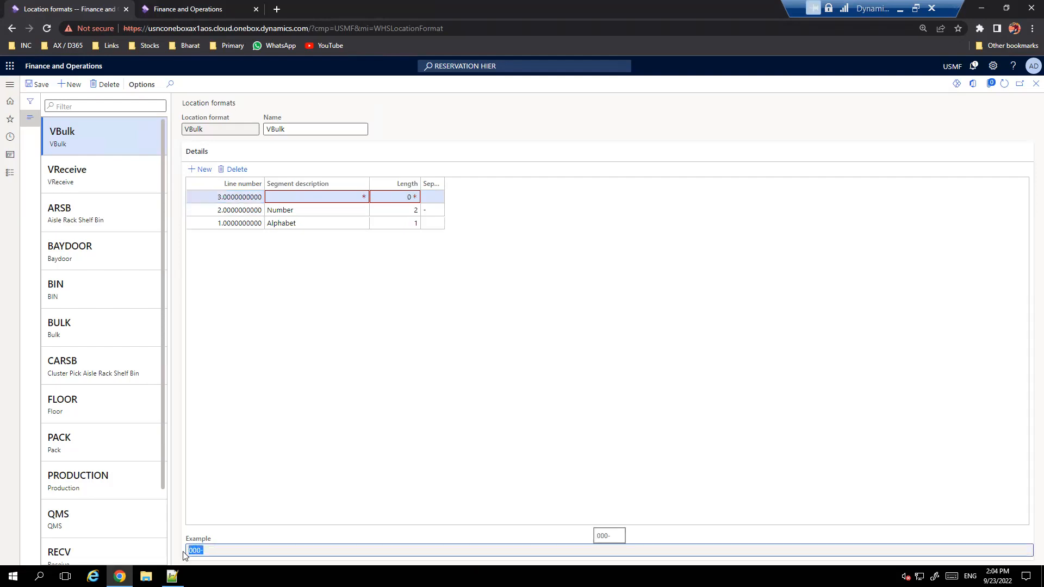
left_click(282, 199)
type("Numbe")
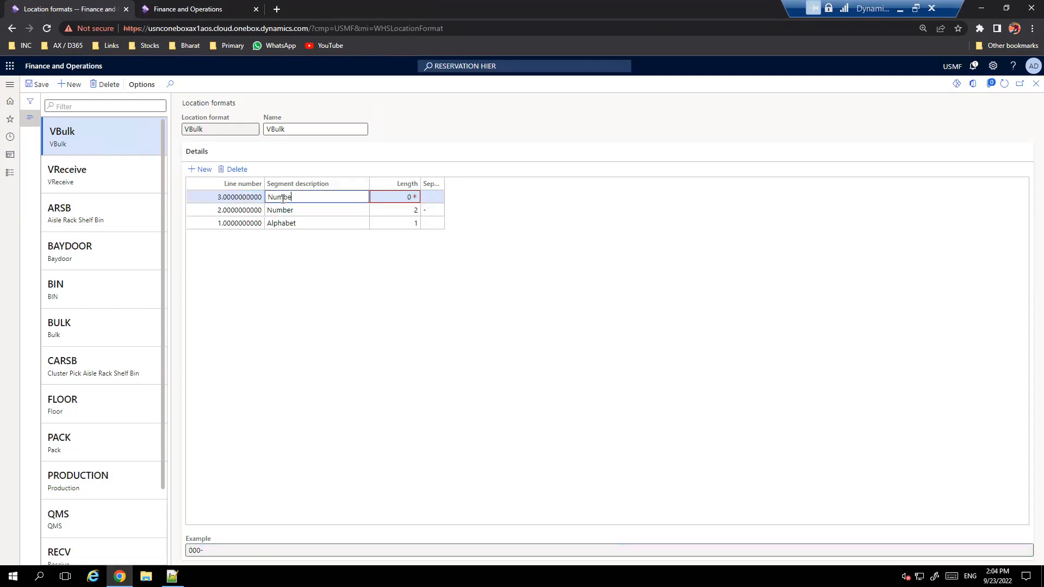
key("Tab")
type("2")
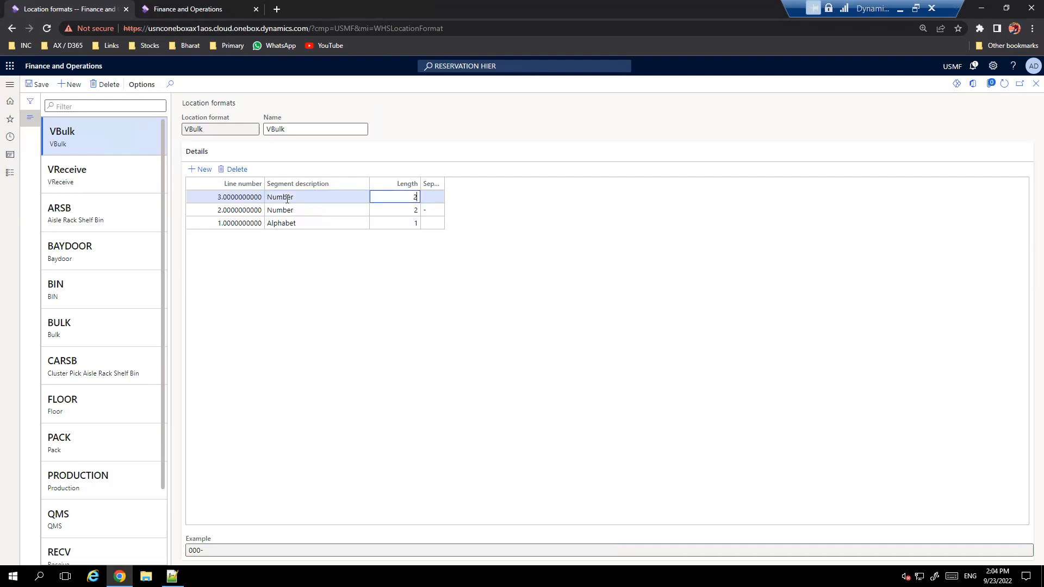
key("Tab")
left_click(34, 85)
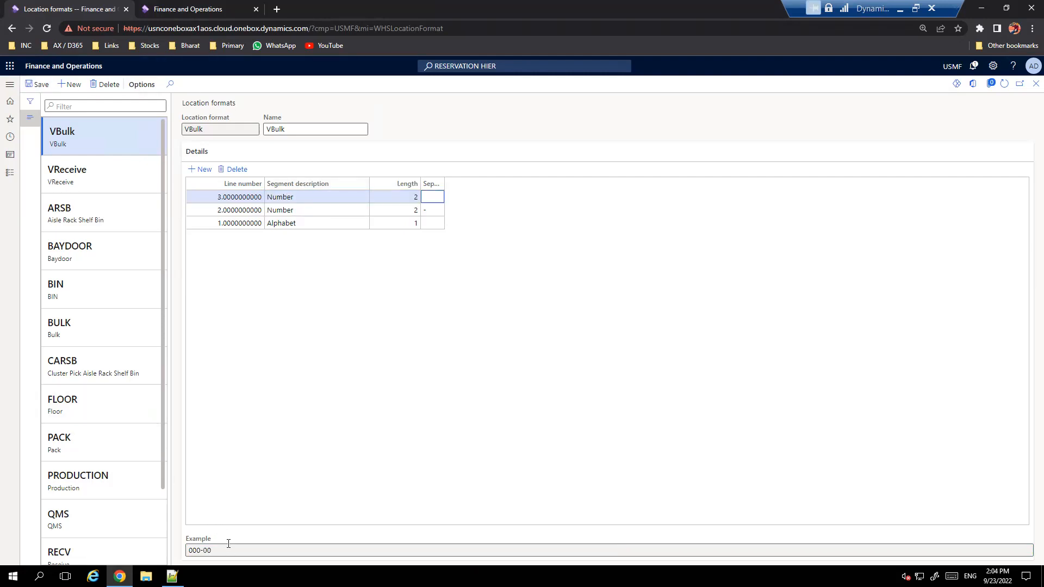
left_click_drag(219, 553, 188, 551)
Step: Create another location format VShip with the name Vship
left_click(70, 85)
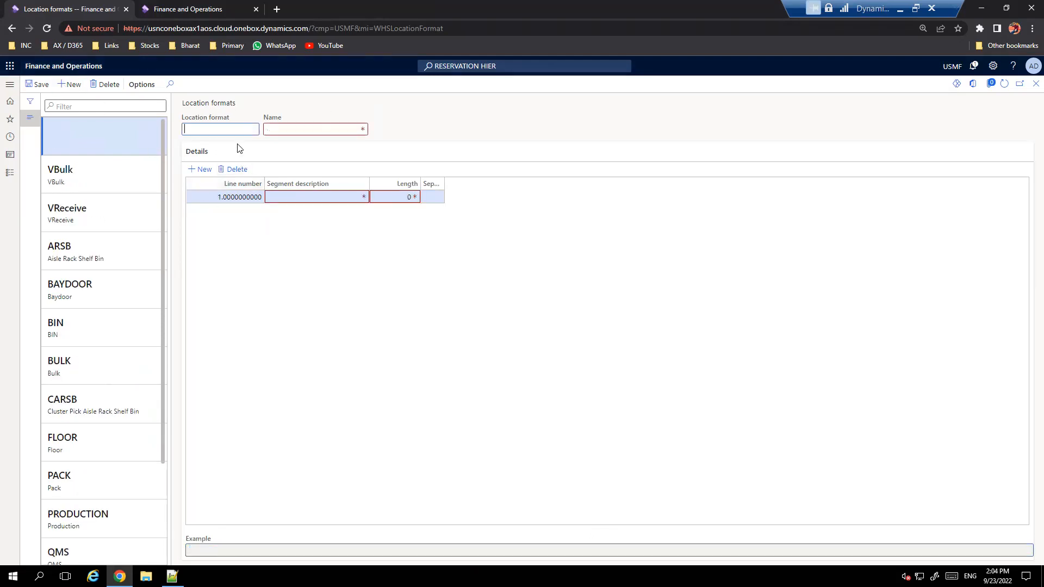
type("VShip")
key("Tab")
type("Vship")
Step: Following the S-1 example in the Notepad++ notes, describe the first VShip segment as String with length 1 and a hyphen separator
left_click(317, 198)
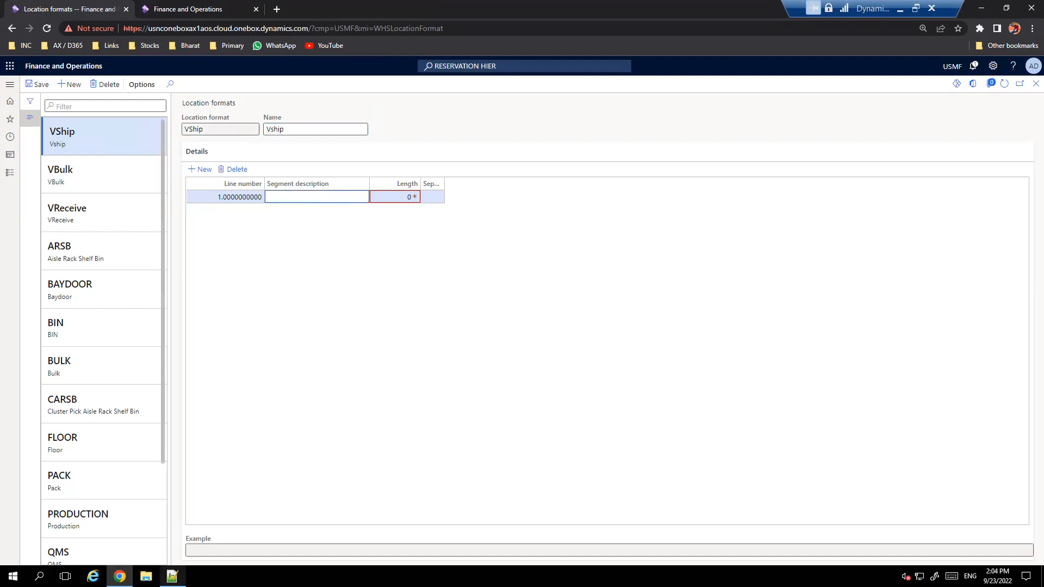
key("alt+Tab")
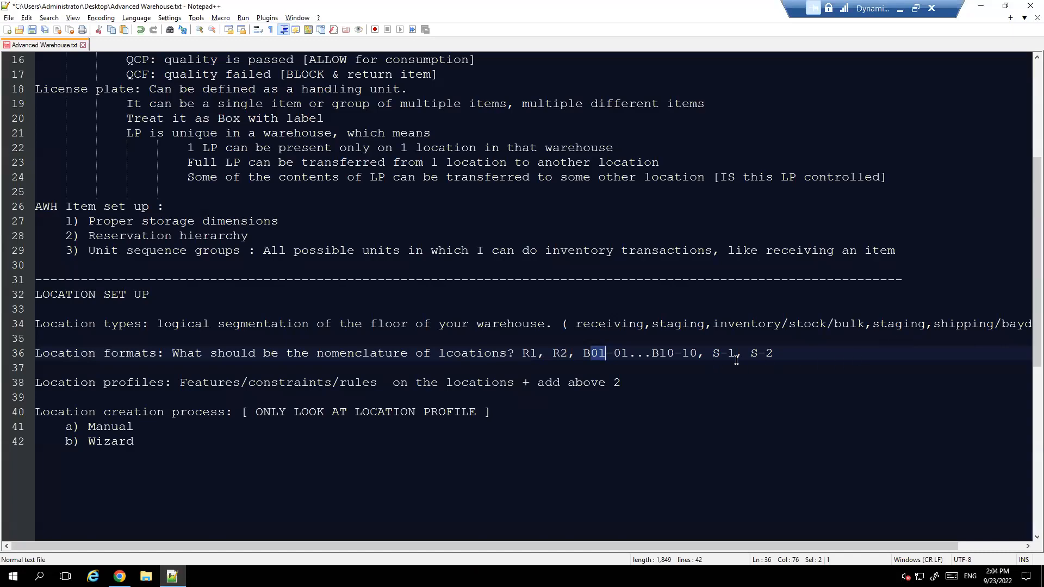
key("alt+Tab")
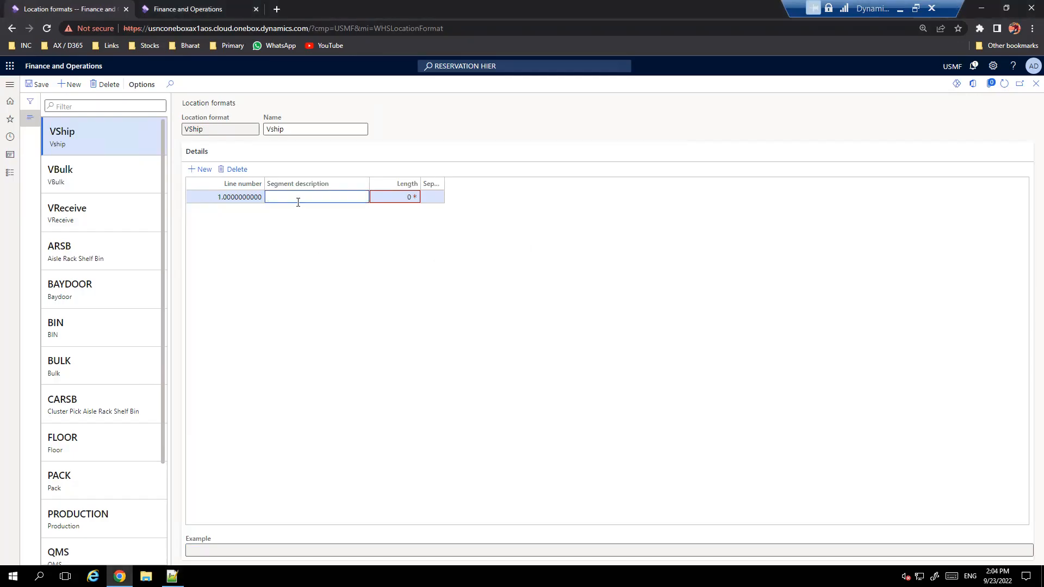
type("String")
key("Tab")
type("1")
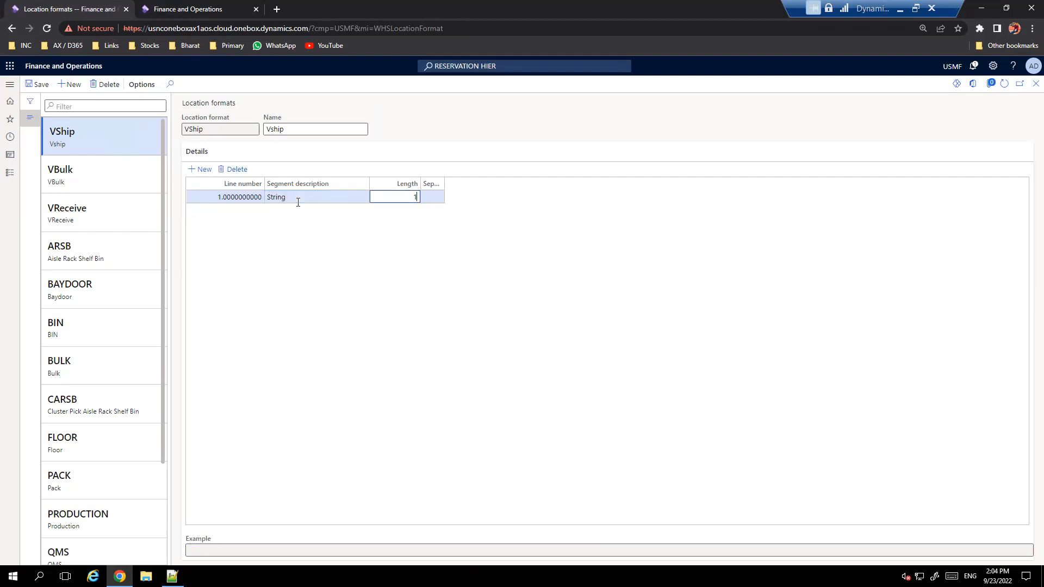
key("Tab")
type("-")
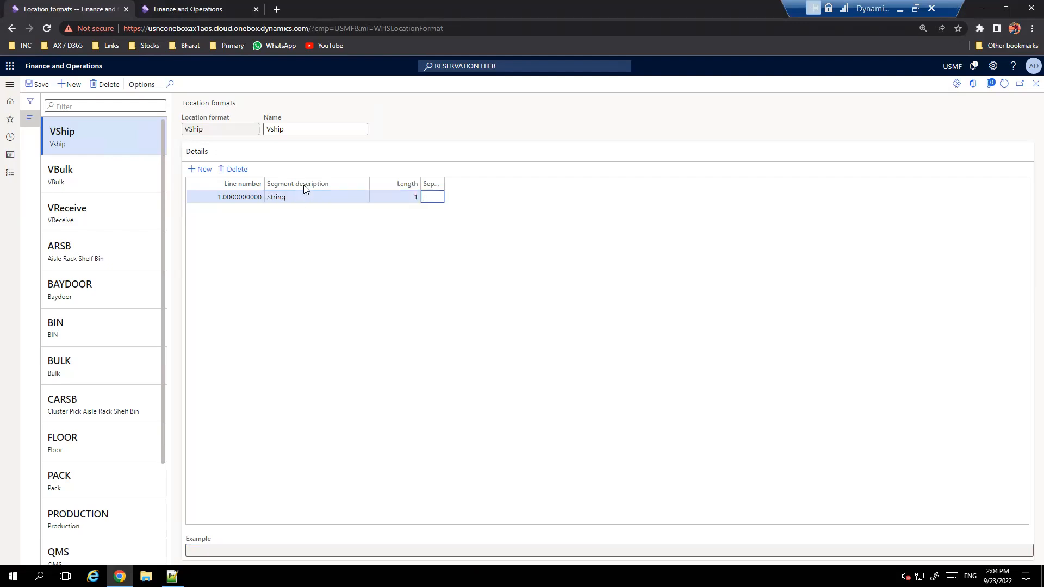
Step: Add a second VShip segment described as Number with length 1 and compare the format's example with the naming in the Notepad++ notes
left_click(202, 169)
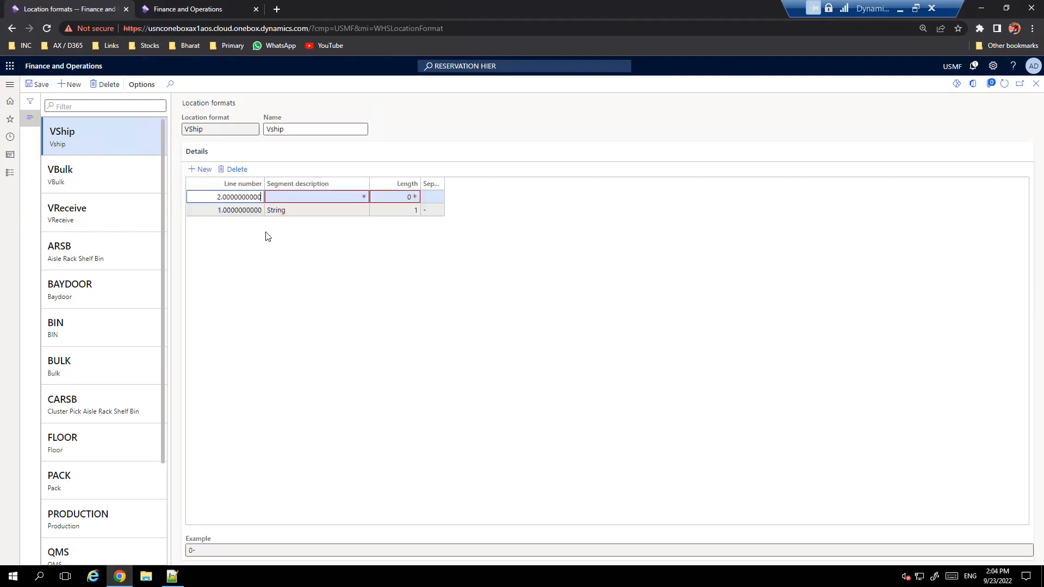
left_click(290, 200)
type("Number")
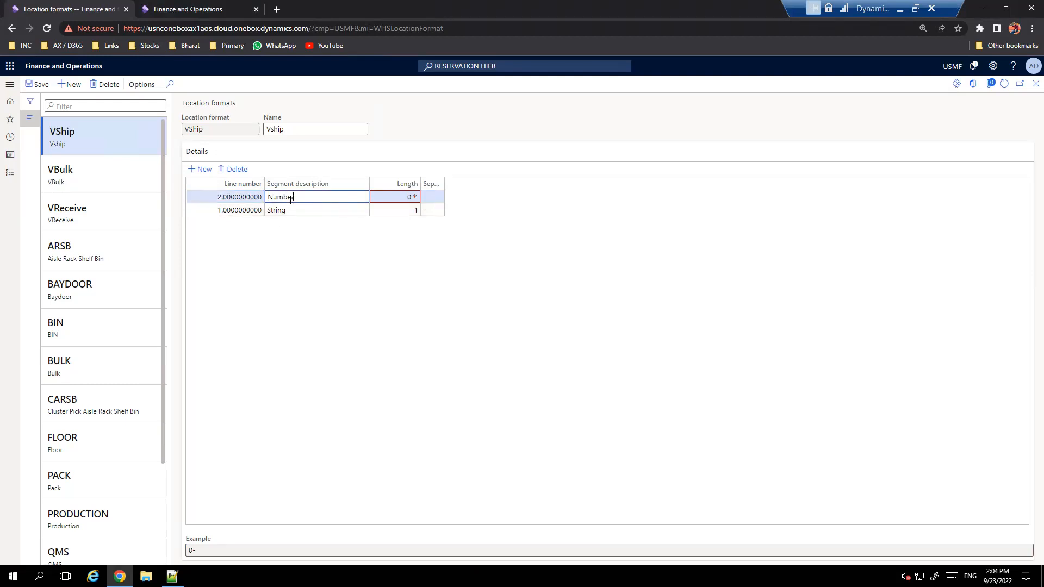
key("Tab")
type("1")
key("Tab")
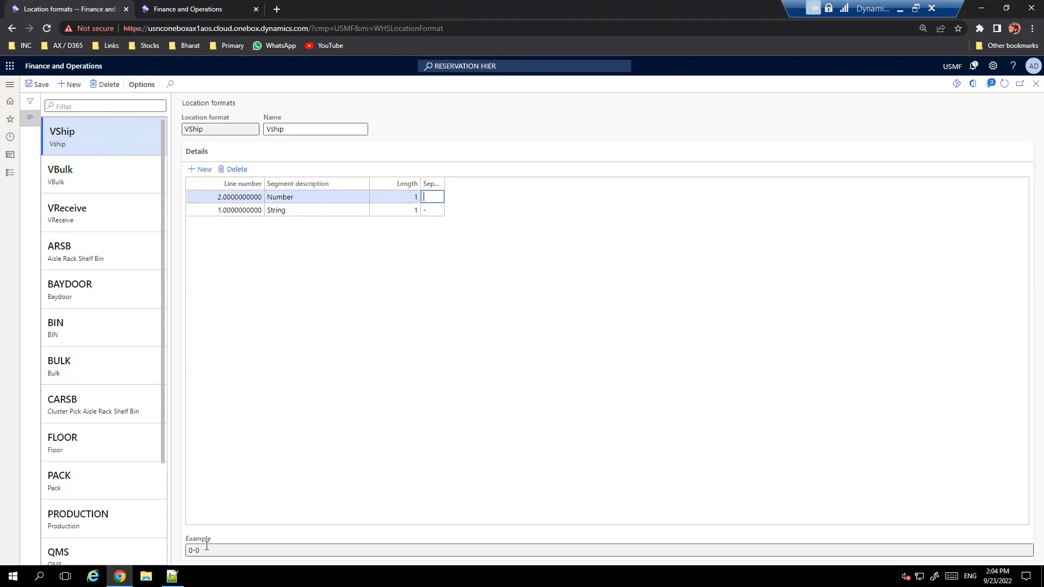
left_click(172, 576)
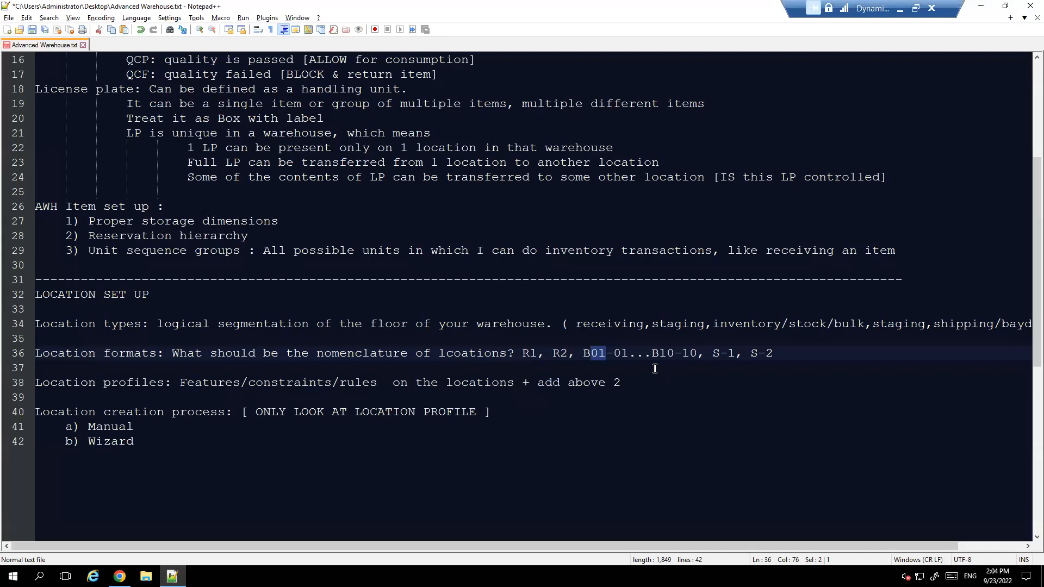
left_click(981, 7)
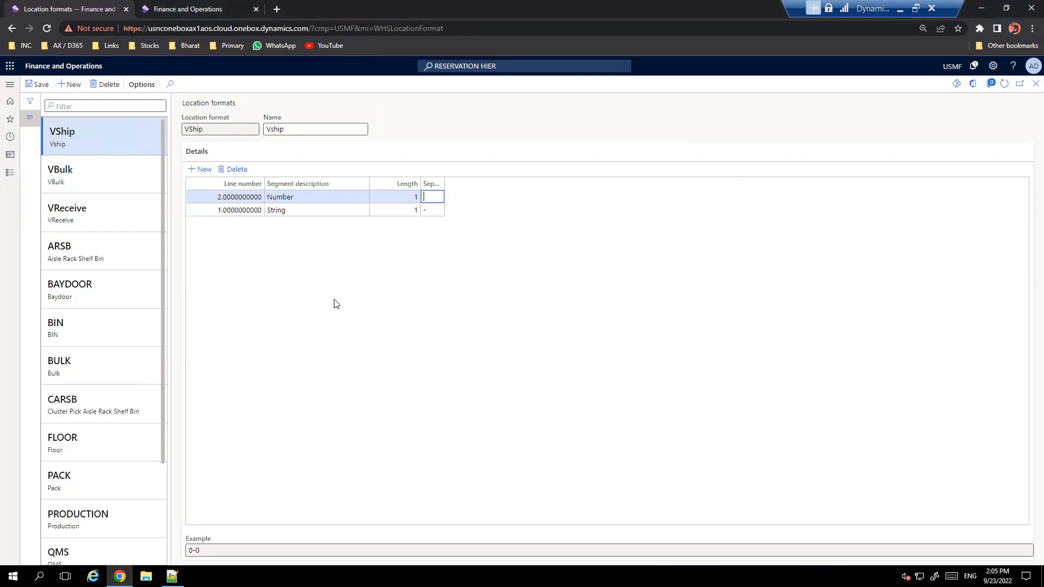
Step: Open the warehouse location profiles and create a profile with VReceive as both its location profile ID and name
left_click(5, 90)
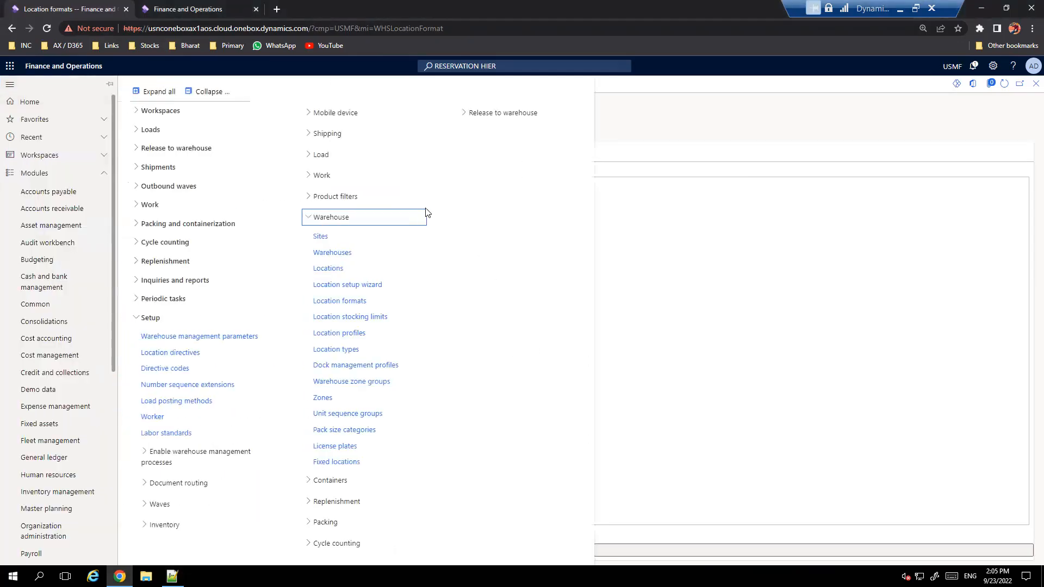
left_click(353, 334)
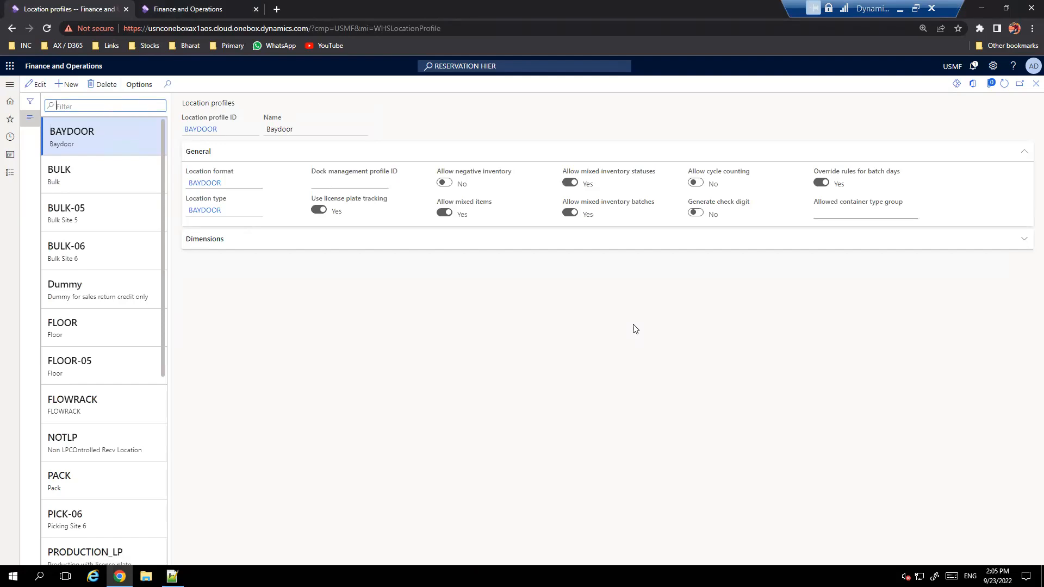
left_click(76, 88)
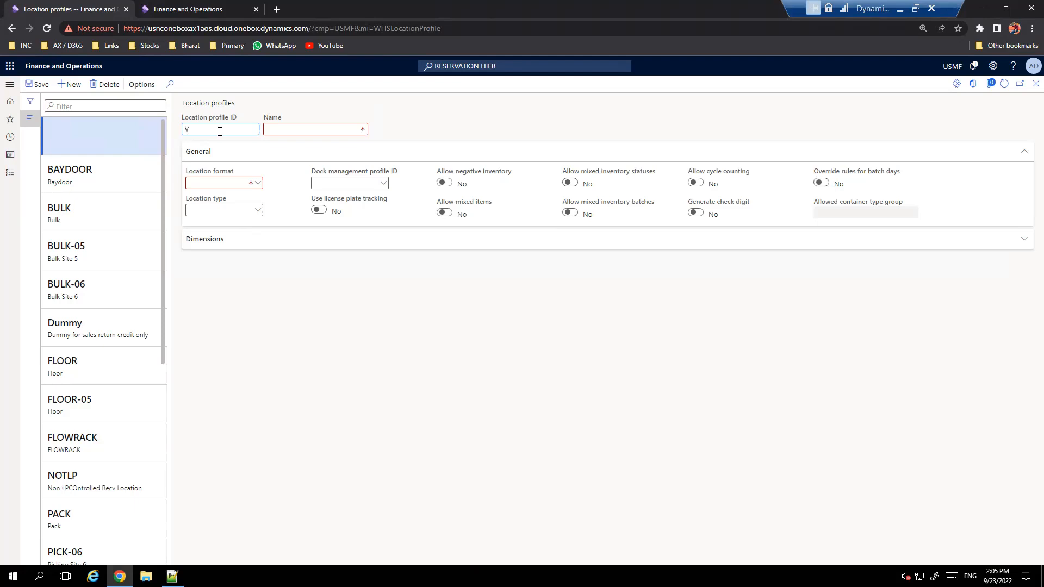
type("Receive")
double_click(220, 131)
key("ctrl+c")
key("Tab")
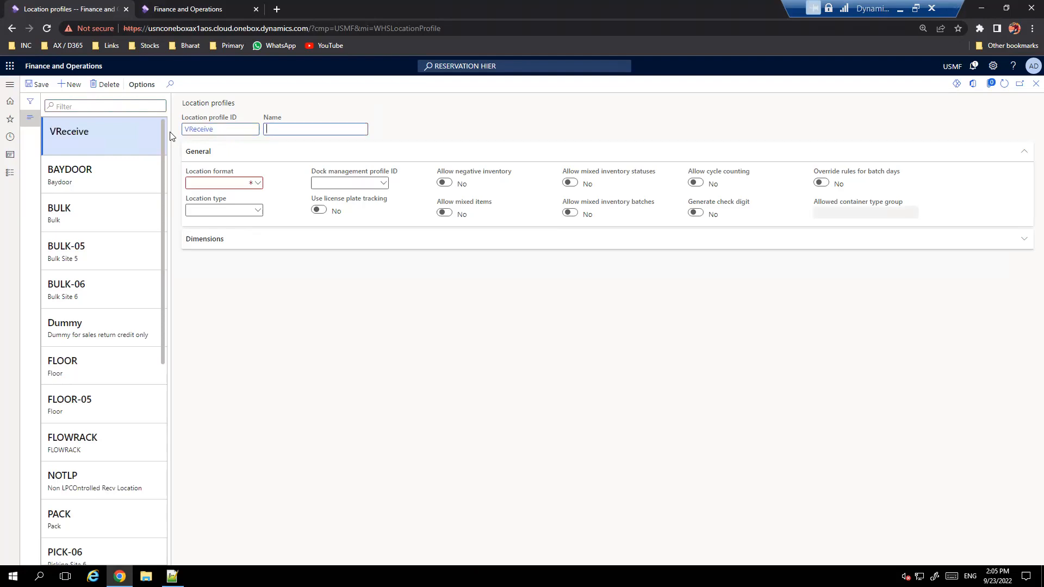
key("ctrl+v")
Step: Assign location format VReceive and location type VReceiving to the VReceive profile and save it
left_click(259, 186)
type("v")
left_click(220, 229)
mouse_move(230, 199)
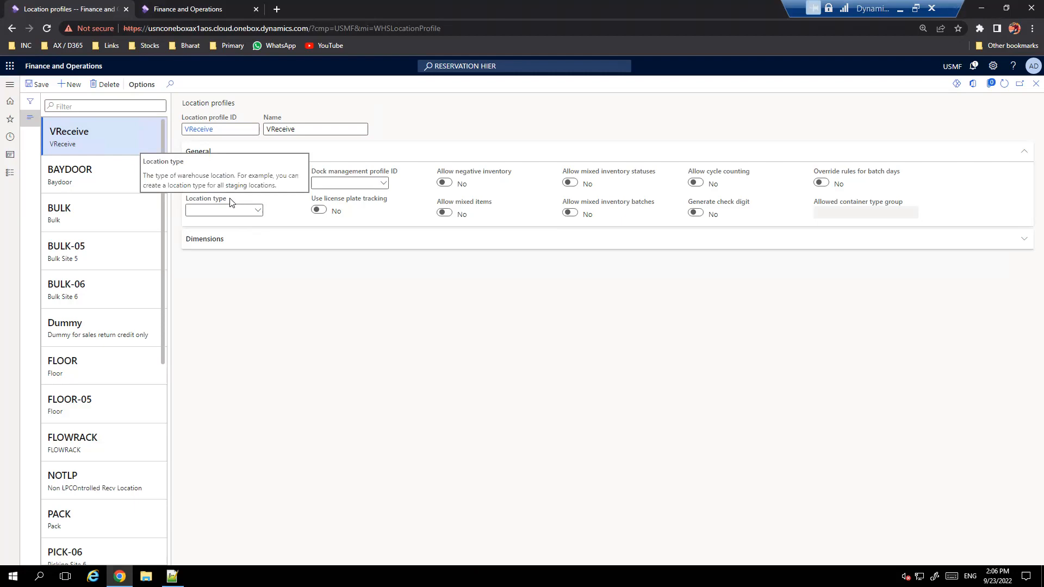
left_click(256, 211)
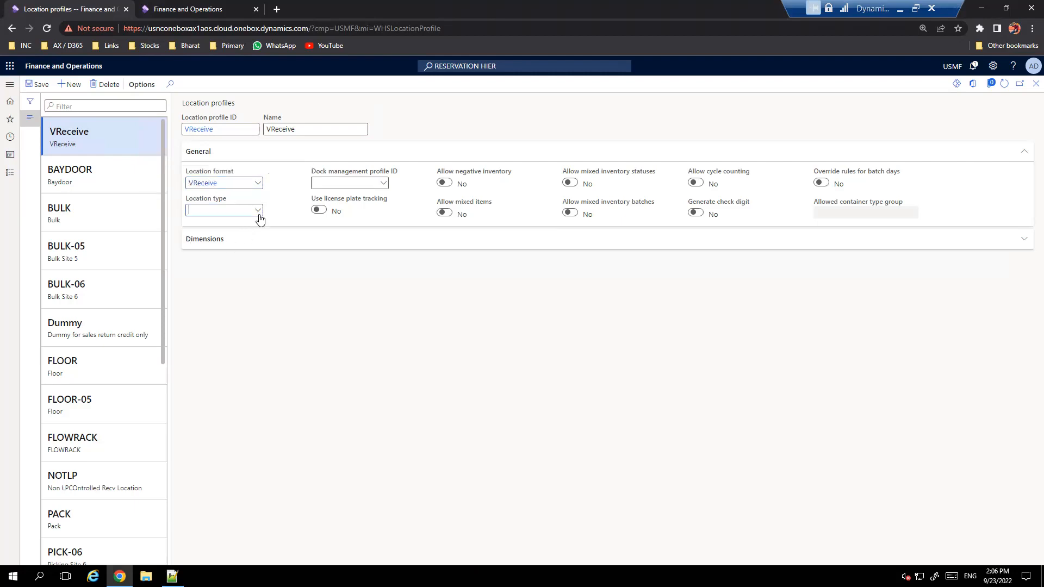
type("v")
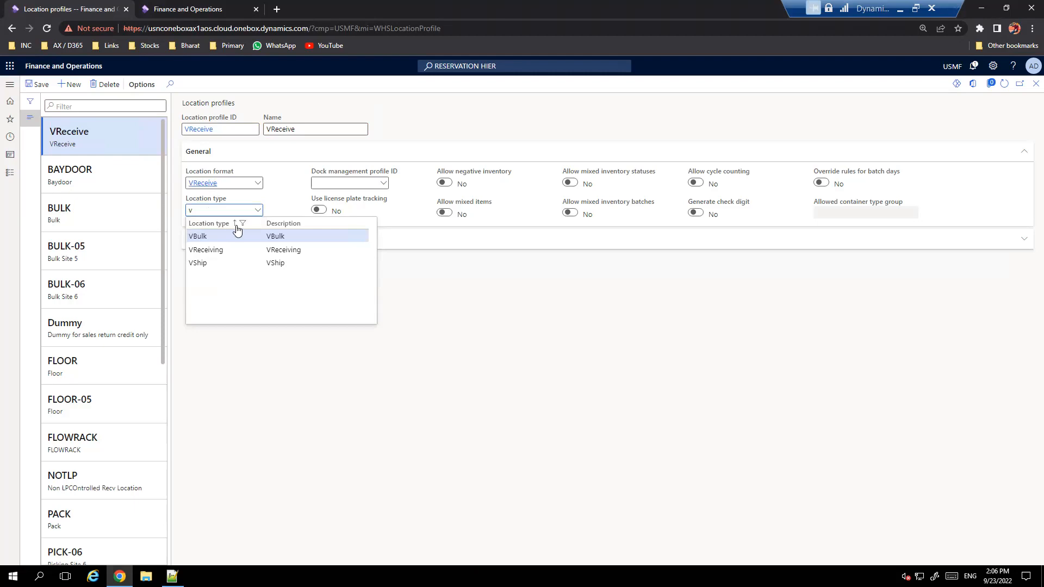
left_click(205, 250)
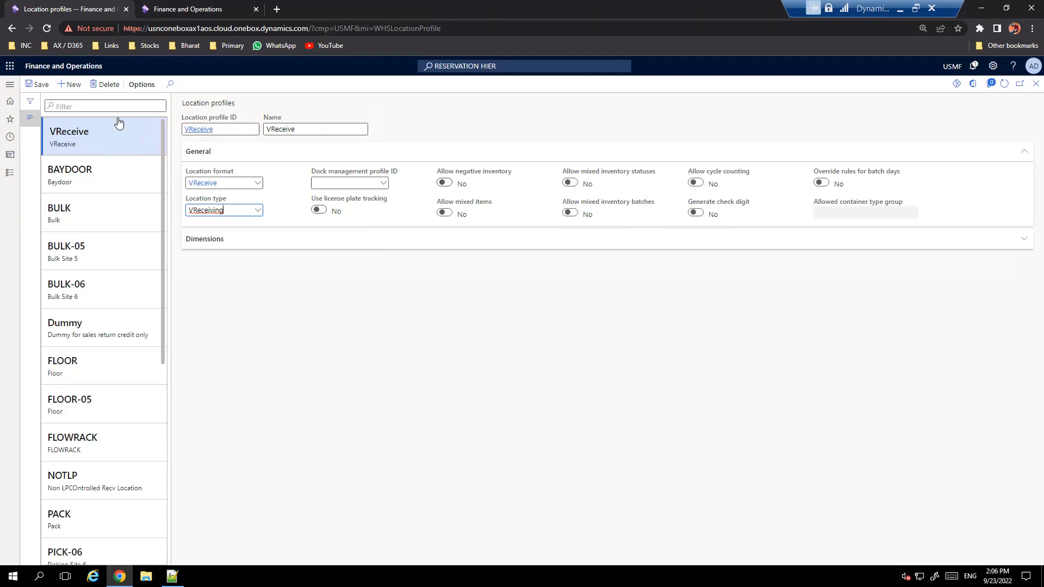
left_click(38, 84)
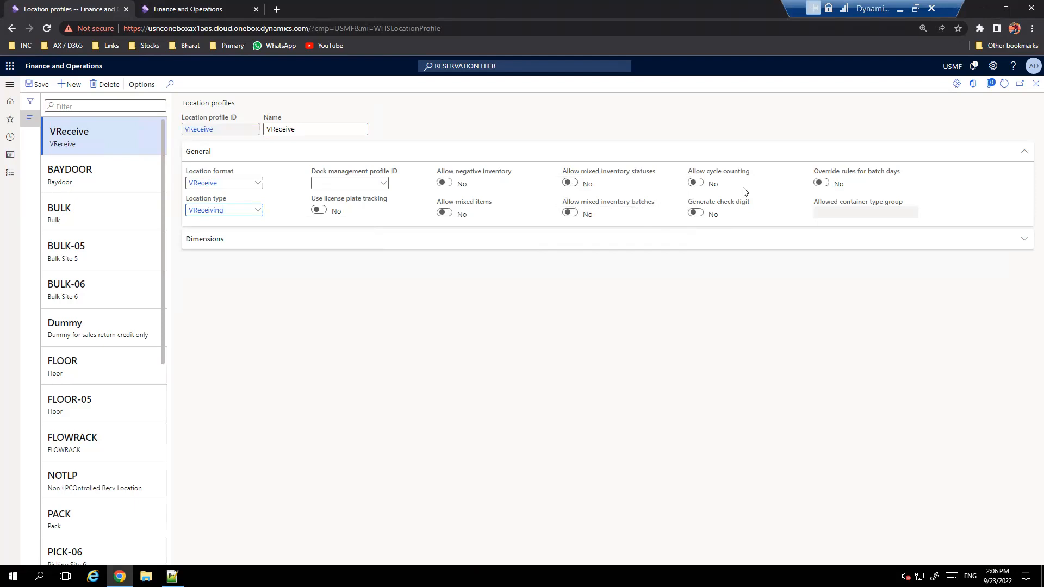
Step: Allow mixed items and mixed inventory statuses on the VReceive location profile
mouse_move(723, 207)
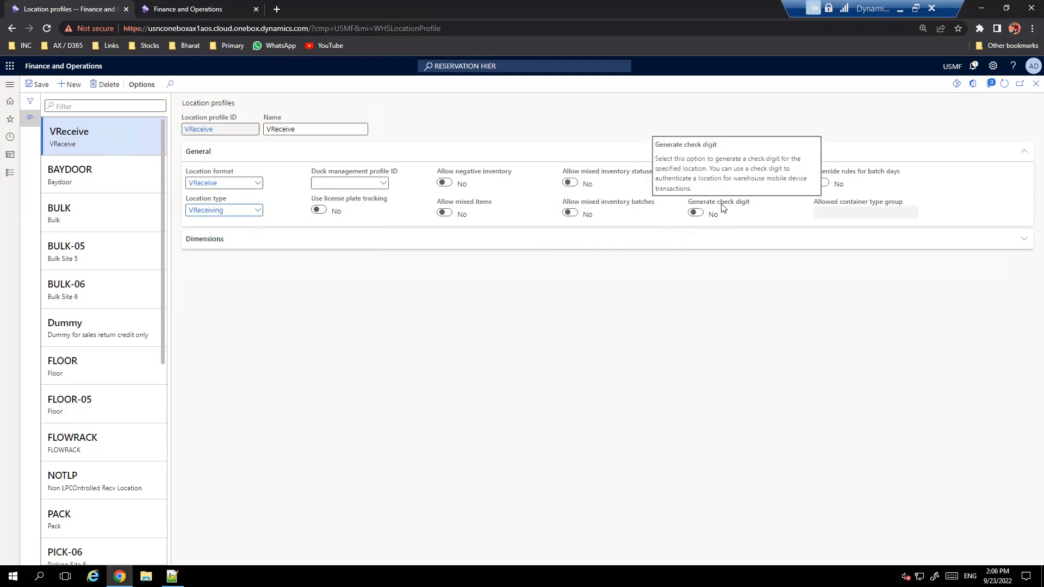
left_click(444, 213)
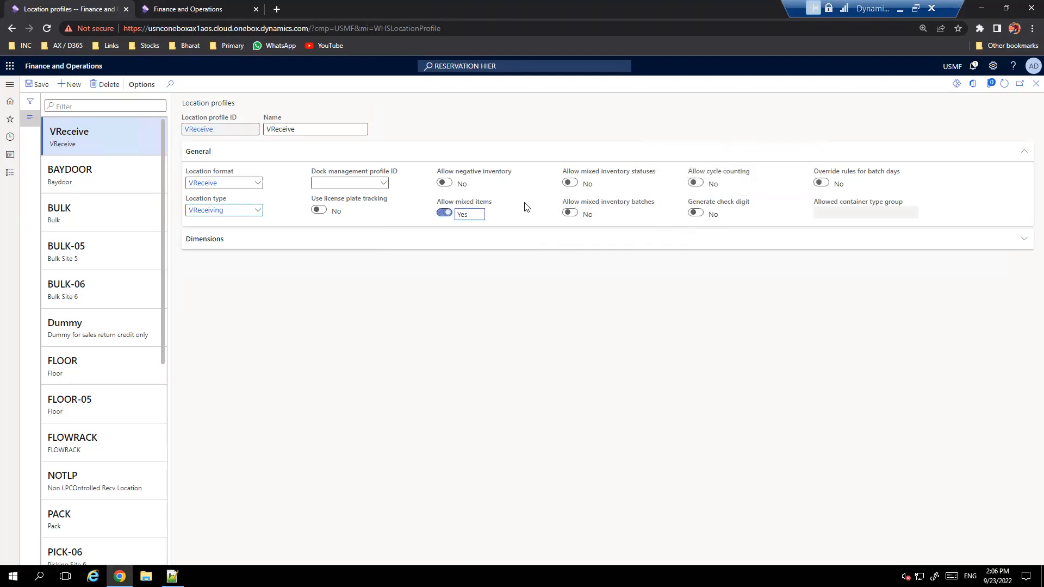
left_click(570, 184)
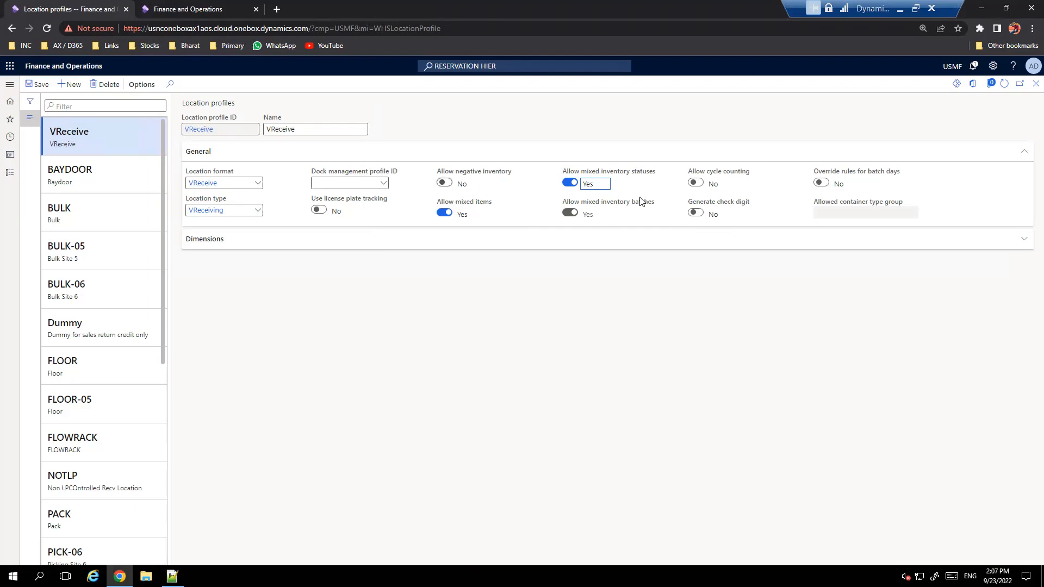
Step: Review the storage unit, volume and weight fields in the dimensions section of the VReceive location profile
mouse_move(731, 174)
left_click(354, 244)
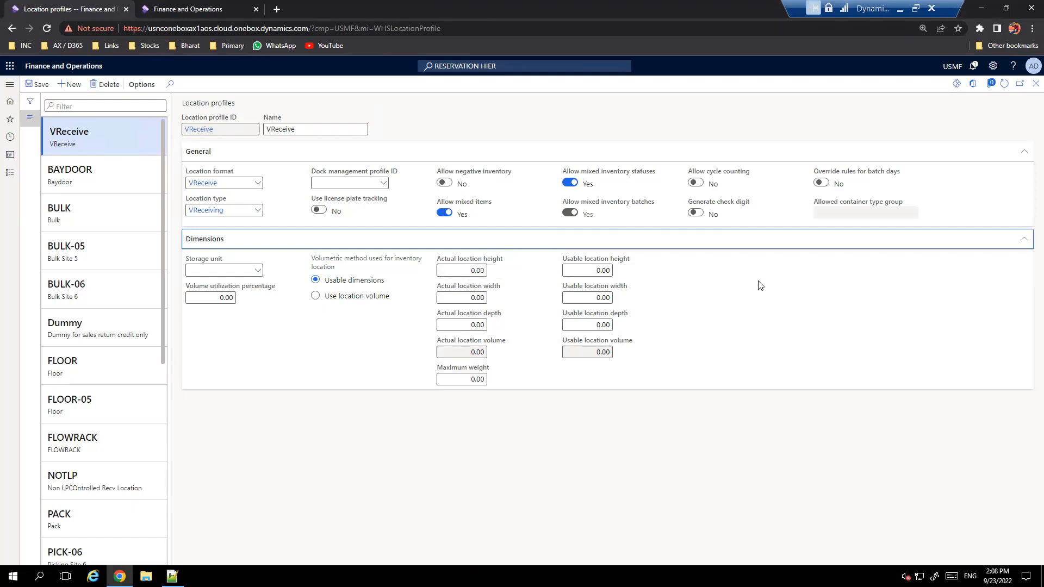
left_click(933, 241)
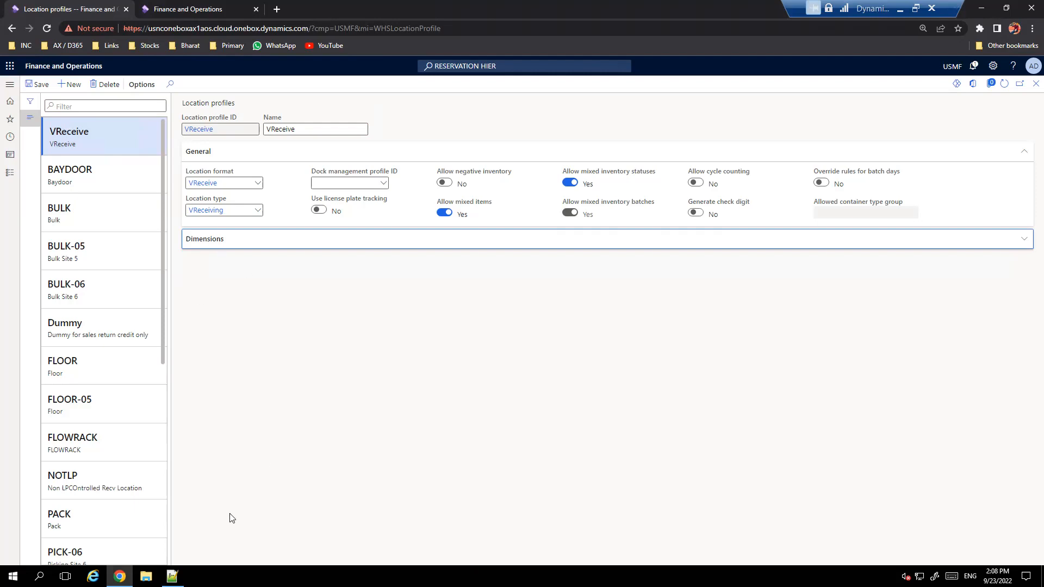
Step: In the Notepad++ notes, add the indented line "|| Use LP tracking in Receive & Ship locations" under Location profiles
left_click(172, 577)
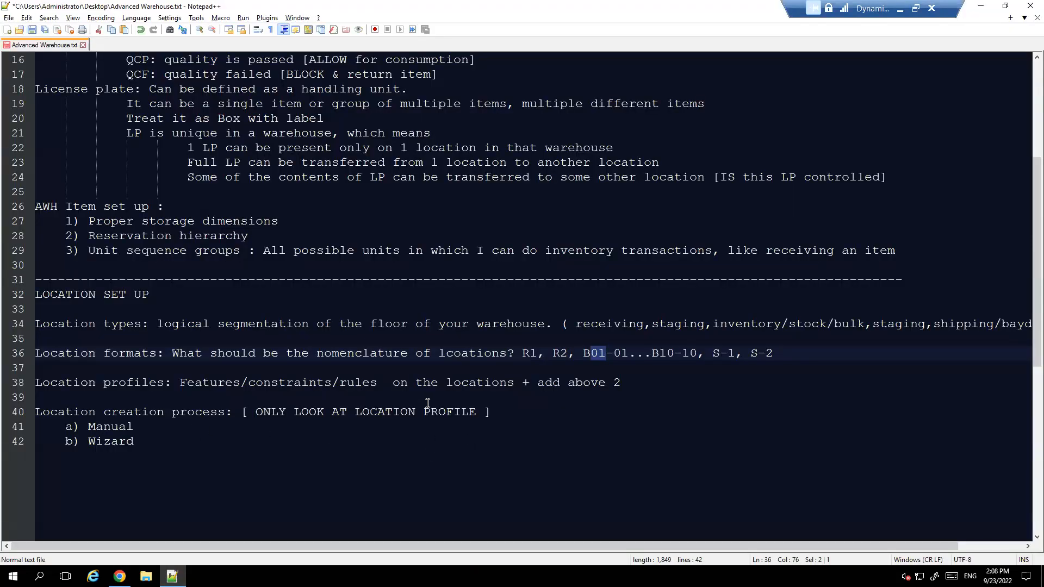
left_click(652, 383)
key("Return")
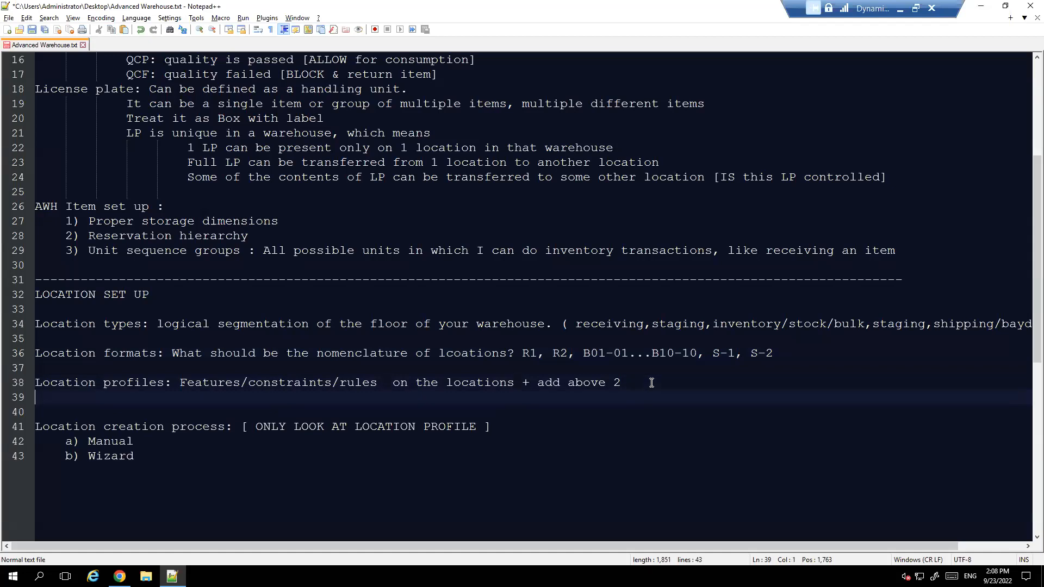
key("Tab")
key("Tab")
type("|| Use LP tracki")
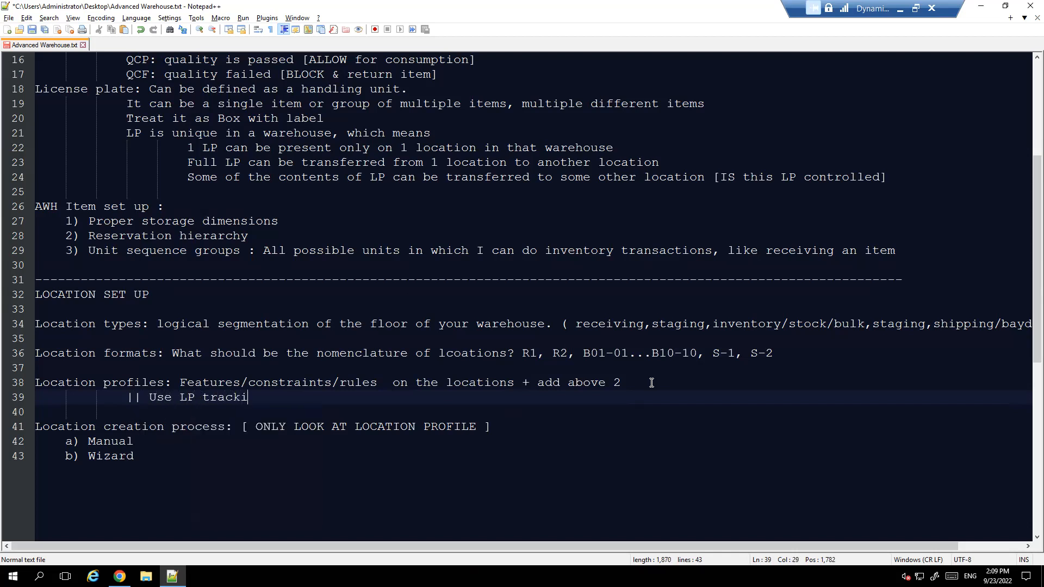
type("ng in ")
type("reciu")
key("BackSpace")
key("BackSpace")
key("BackSpace")
key("BackSpace")
key("BackSpace")
type("Receive & Ship")
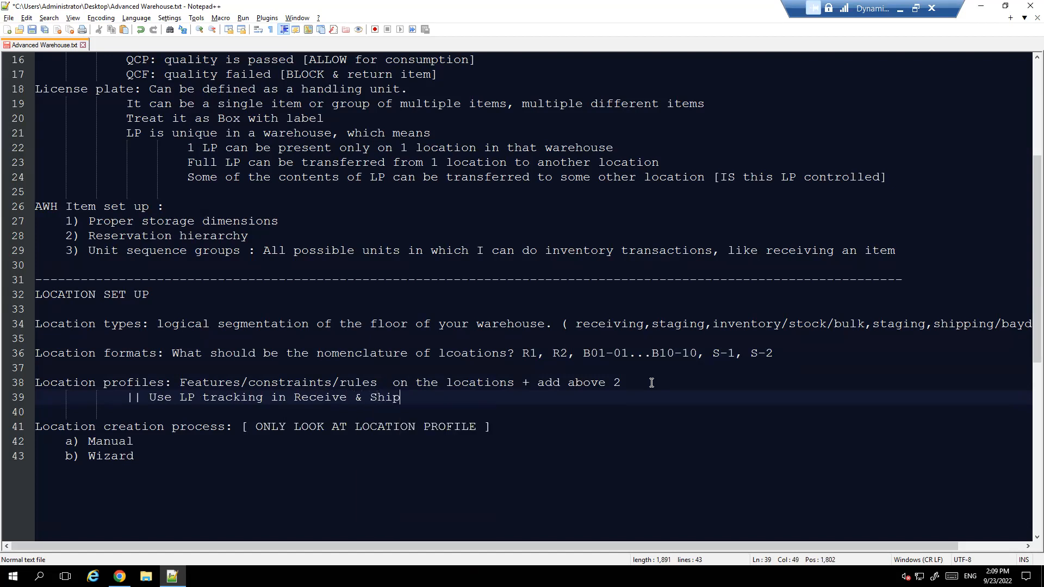
type(" locations")
Step: Add the note line "|| No mandatory for other lcoations" below the Receive & Ship line
key("Return")
type("|| No manda")
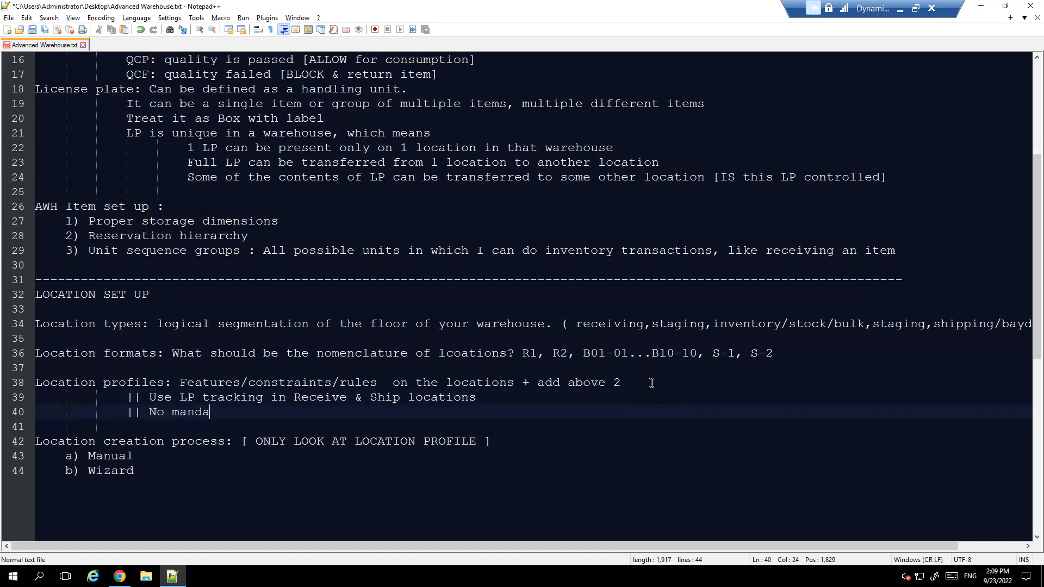
type("tory for othe")
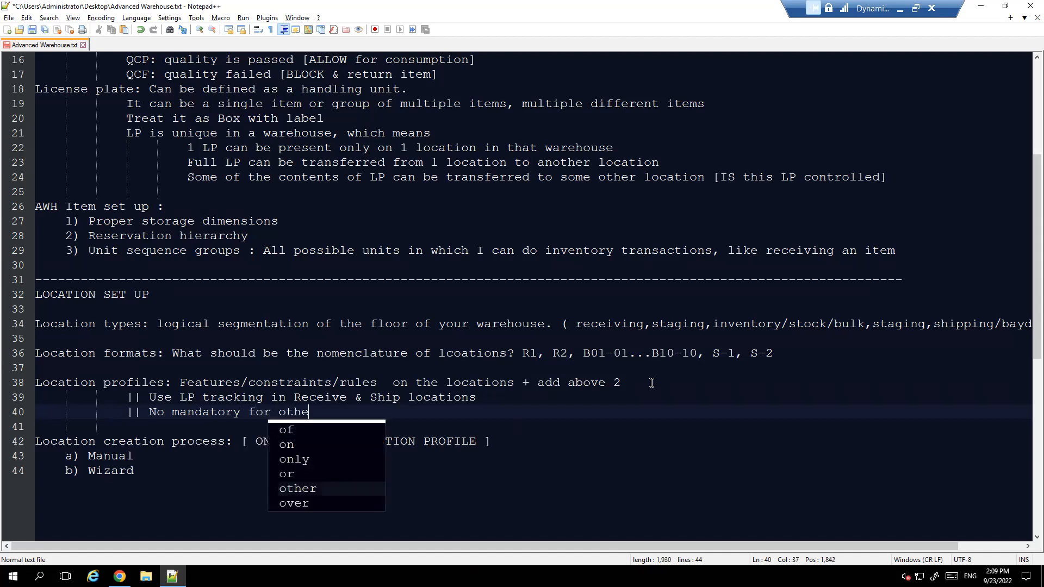
type("r lcoations")
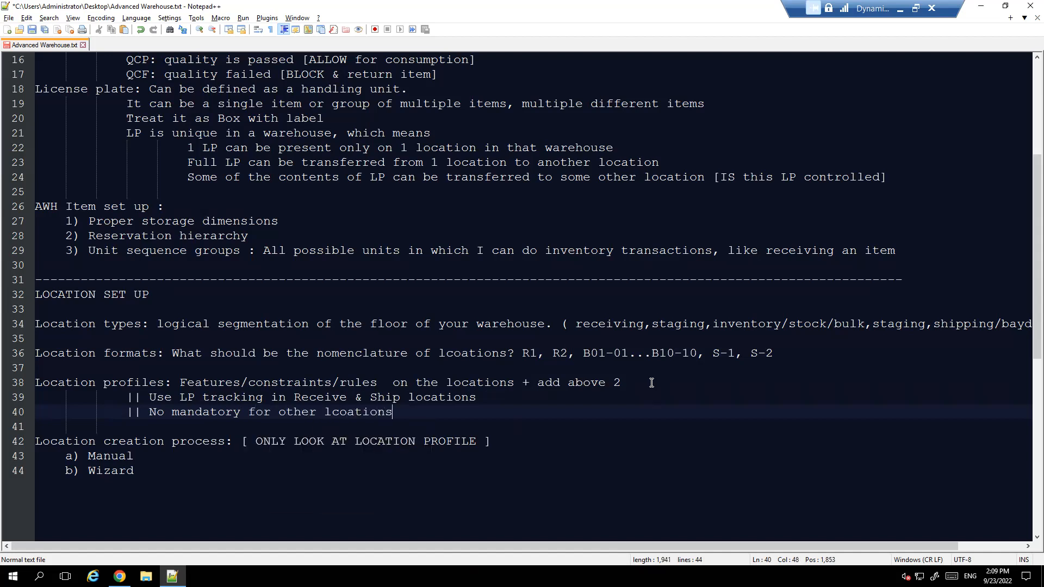
Step: Add the note line "|| Use LP tracking means : That location can handle license plate, infact its mandatory"
key("alt+Tab")
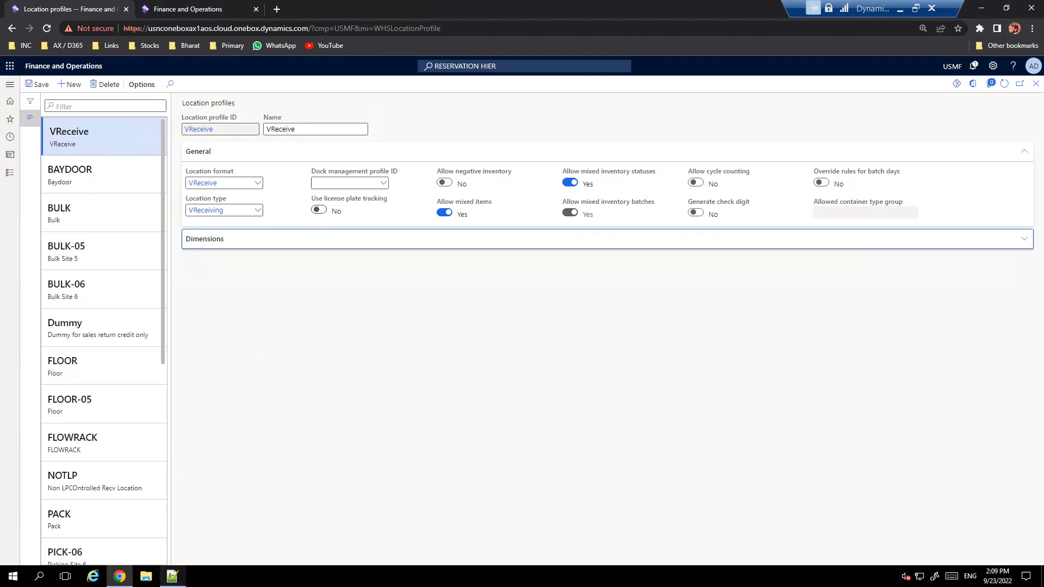
left_click(172, 576)
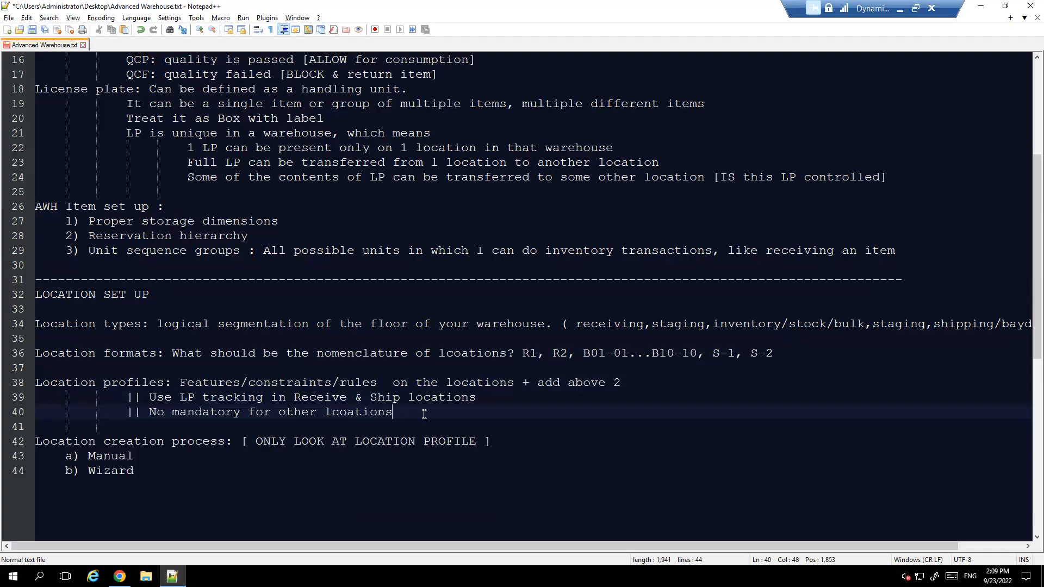
key("Return")
type("|| Use LP tracking means ")
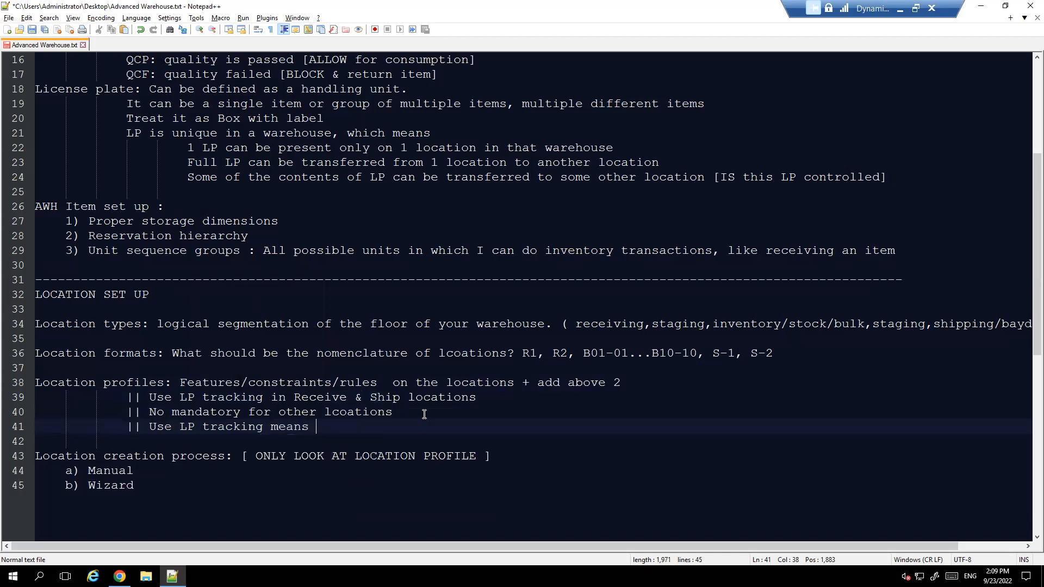
type(": That location")
type("can ha")
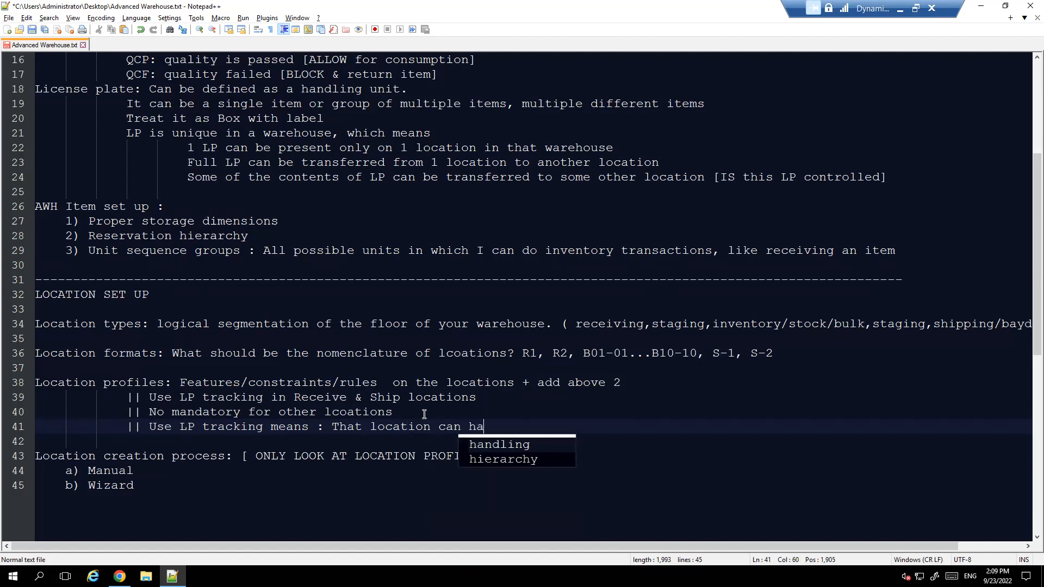
type("ndle li")
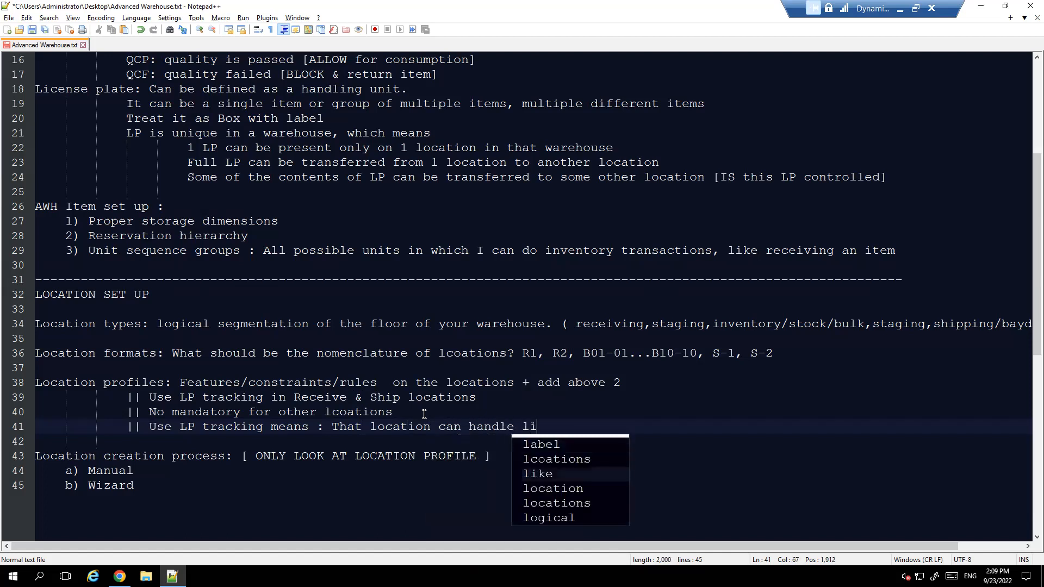
type("cense plate")
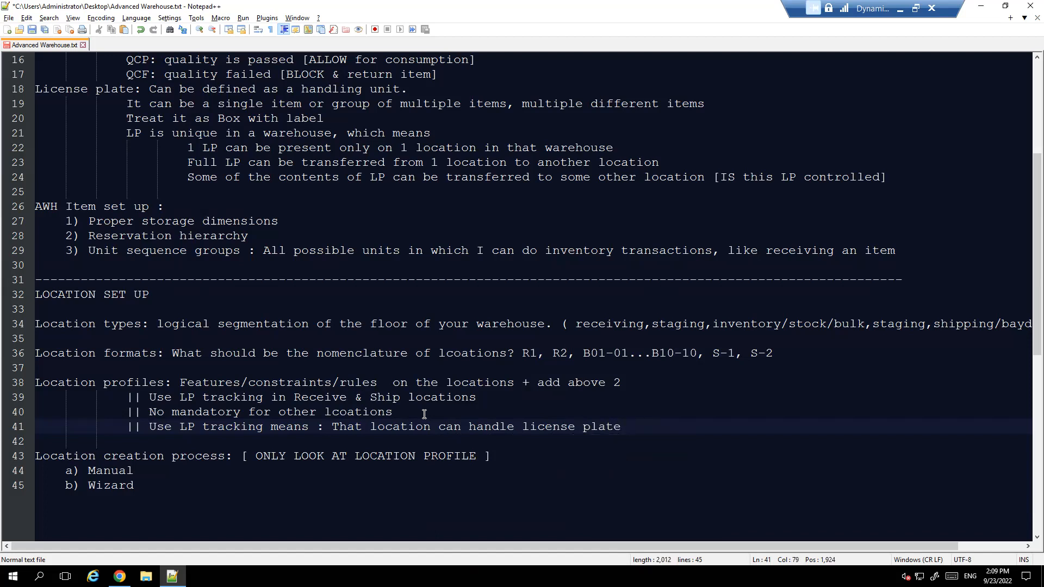
key("BackSpace")
type(", infact its mandatory")
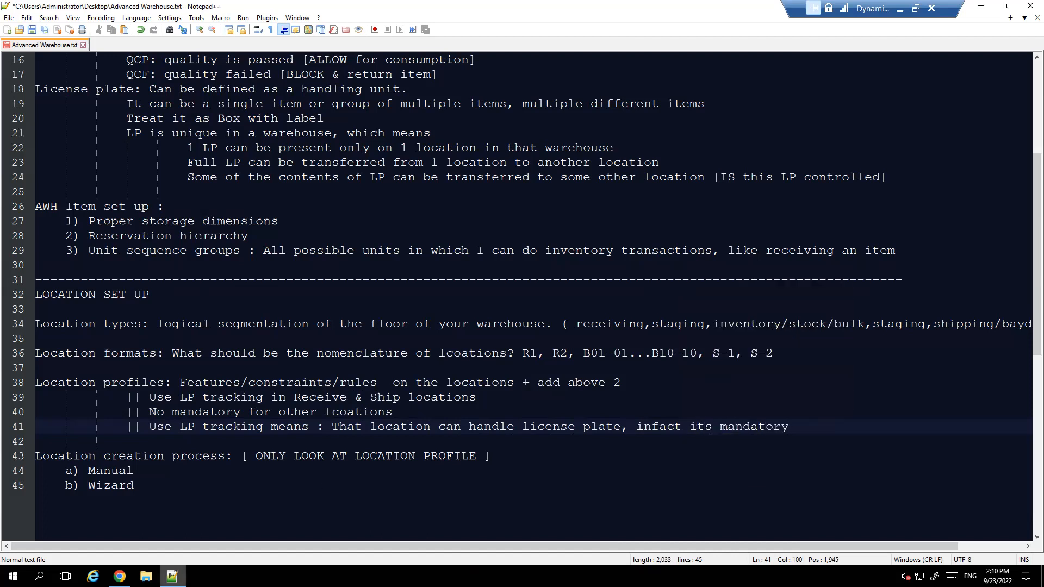
Step: Return to Dynamics 365 in the browser and enable license plate tracking on the VReceive location profile
left_click(172, 576)
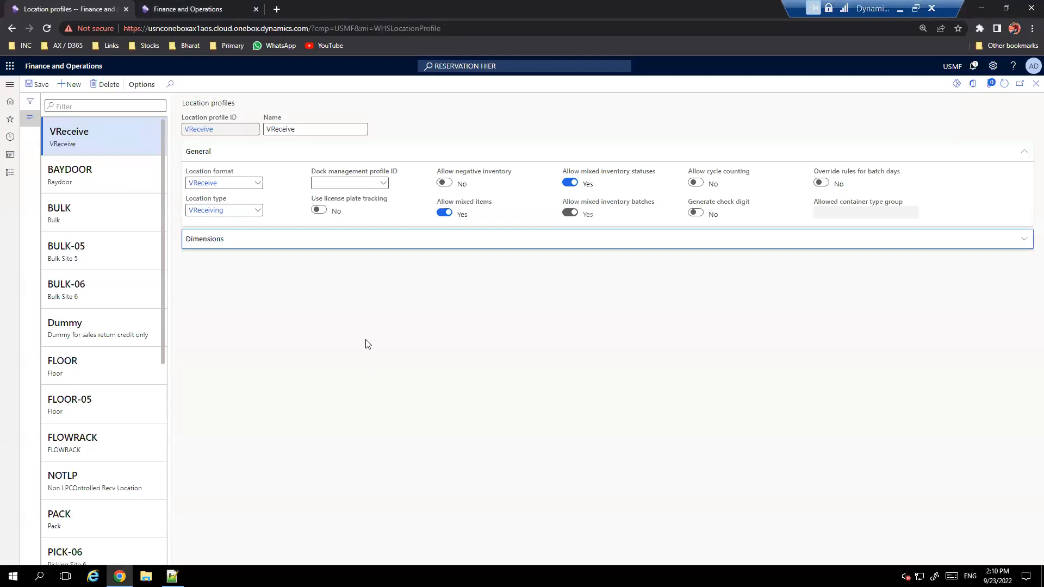
left_click(321, 212)
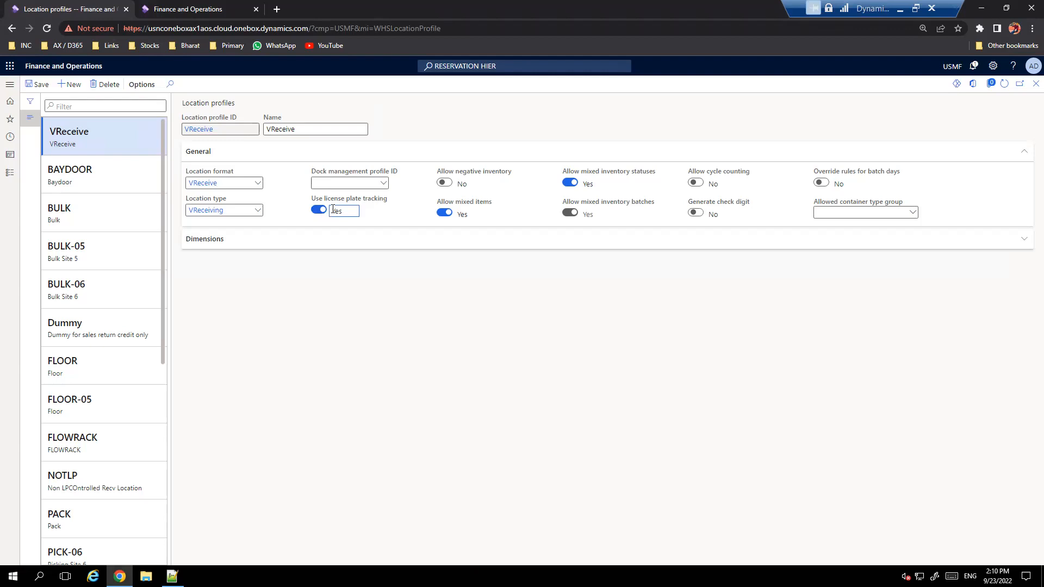
mouse_move(357, 206)
mouse_move(390, 200)
Step: Create a location profile with VBulk as both its location profile ID and name
left_click(70, 86)
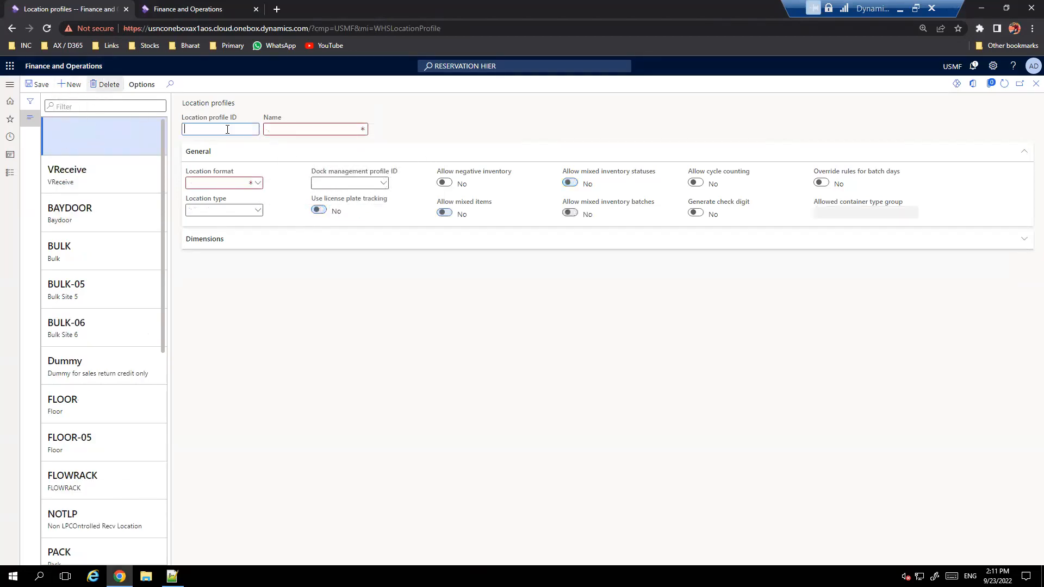
type("VBulk")
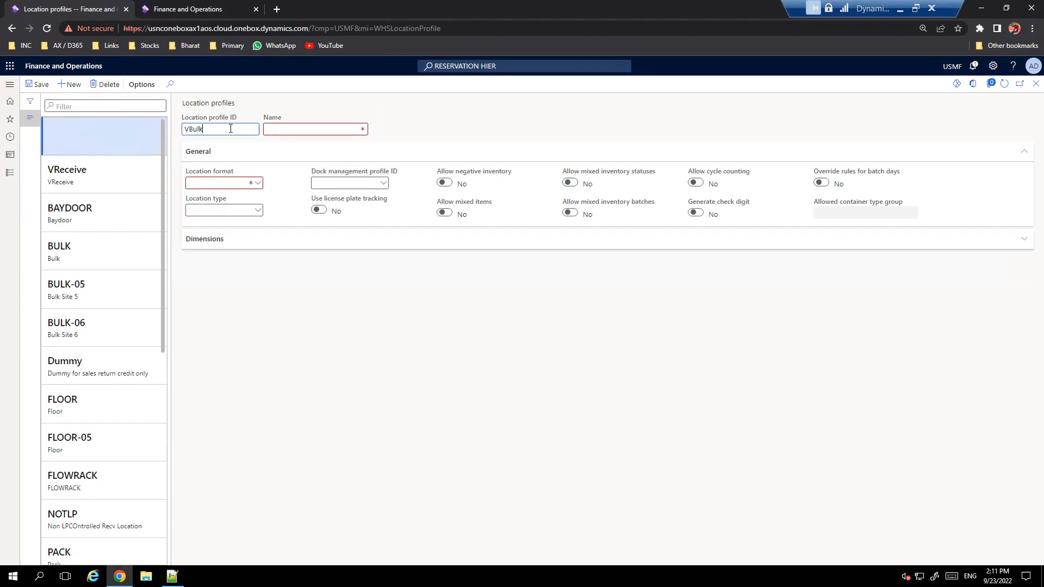
left_click_drag(231, 129, 186, 128)
key("ctrl+c")
key("Tab")
key("ctrl+v")
Step: Assign location format VBulk and location type VBulk to the VBulk profile
left_click(258, 185)
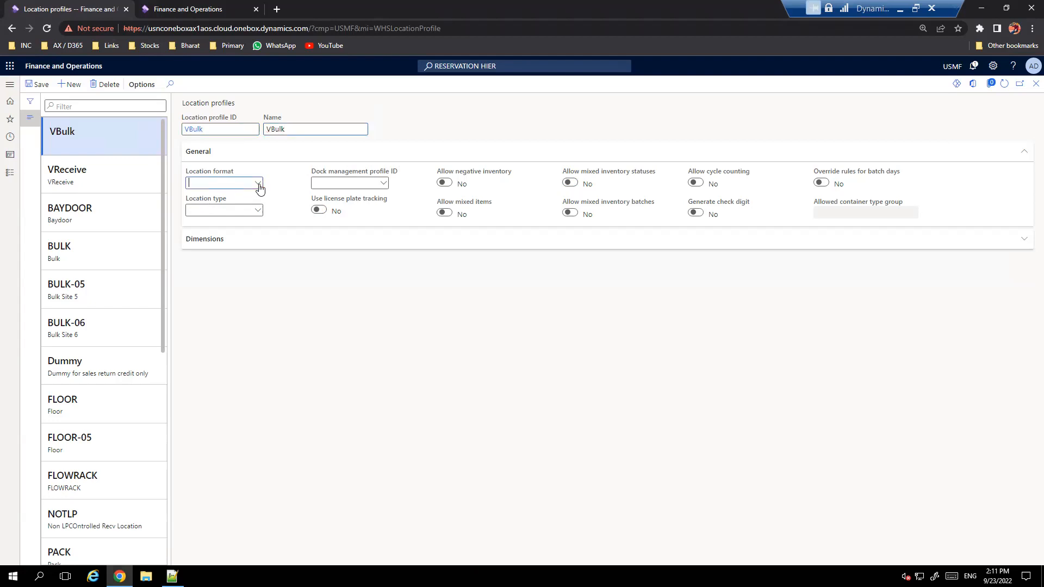
type("v")
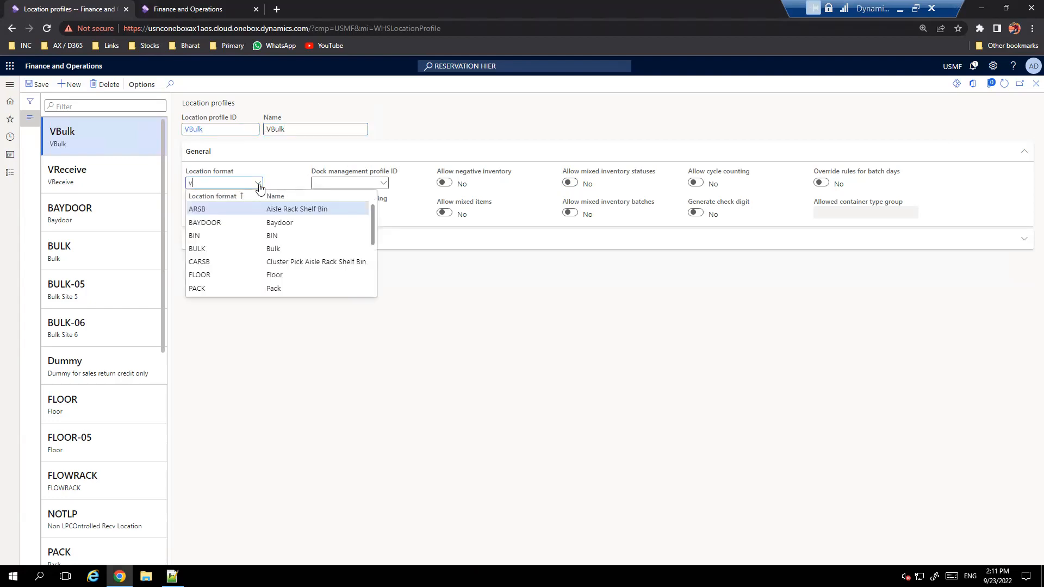
left_click(208, 210)
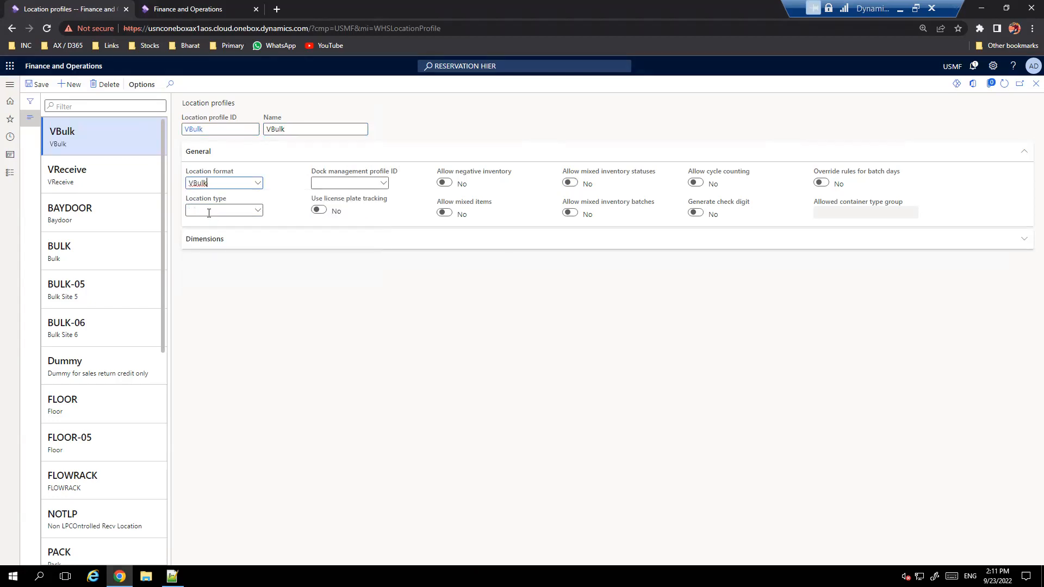
left_click(256, 214)
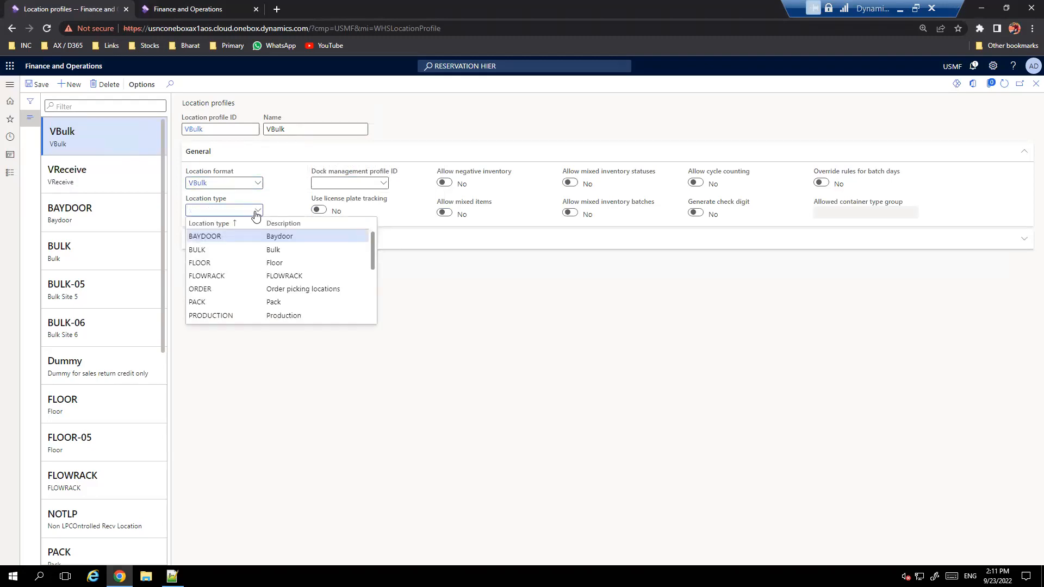
type("vb")
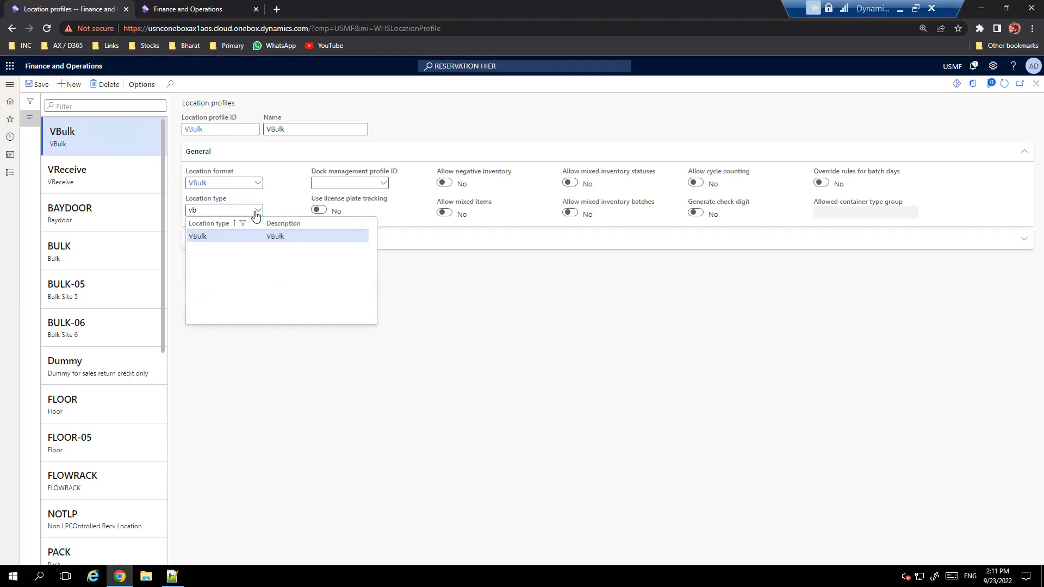
left_click(225, 238)
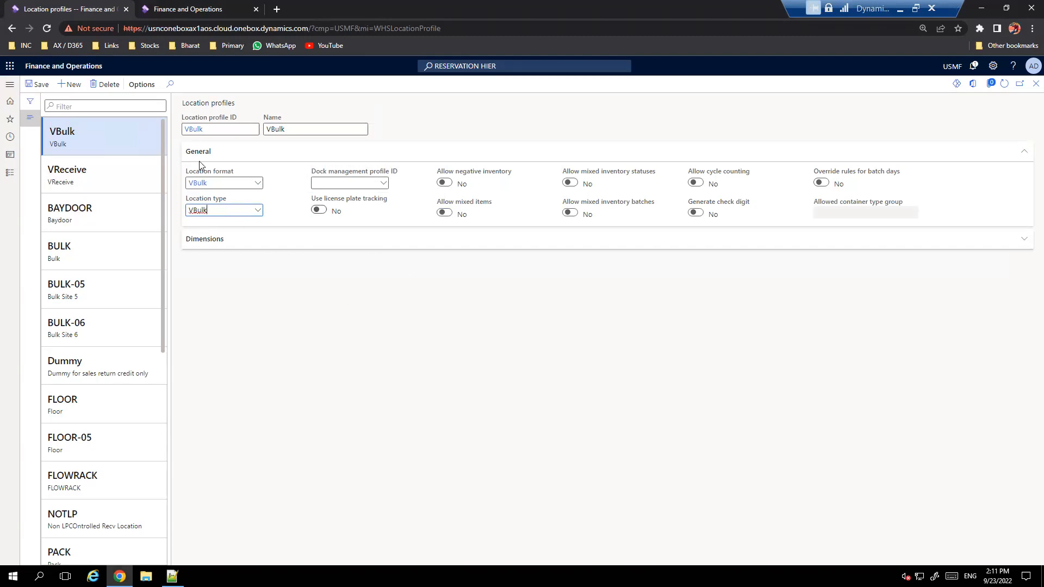
Step: Allow mixed items, mixed inventory statuses and cycle counting on the VBulk location profile
mouse_move(216, 185)
mouse_move(350, 213)
left_click(445, 212)
left_click(577, 184)
left_click(696, 183)
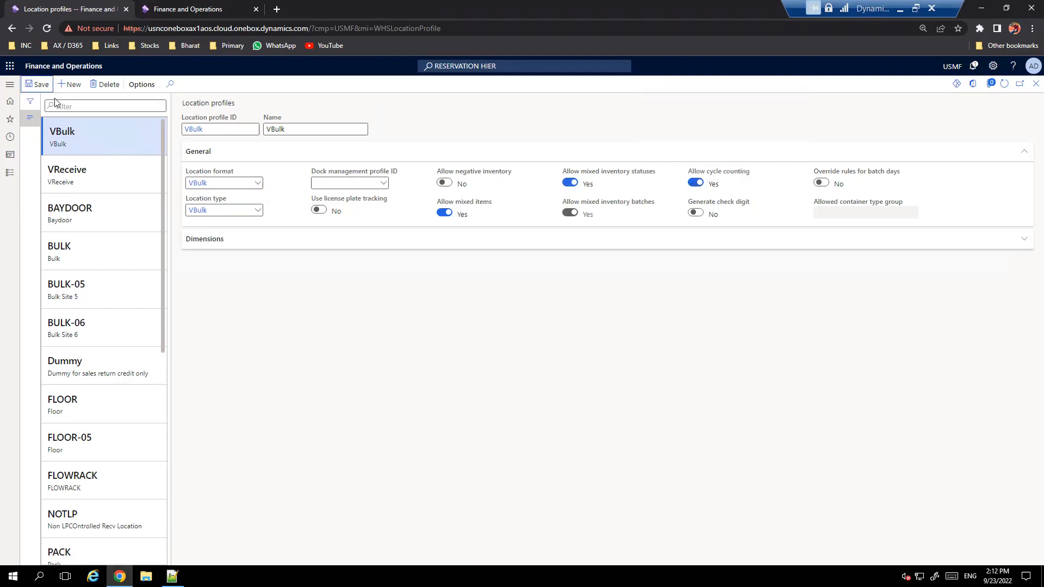
Step: Create a location profile with VShip as both its location profile ID and name
left_click(69, 84)
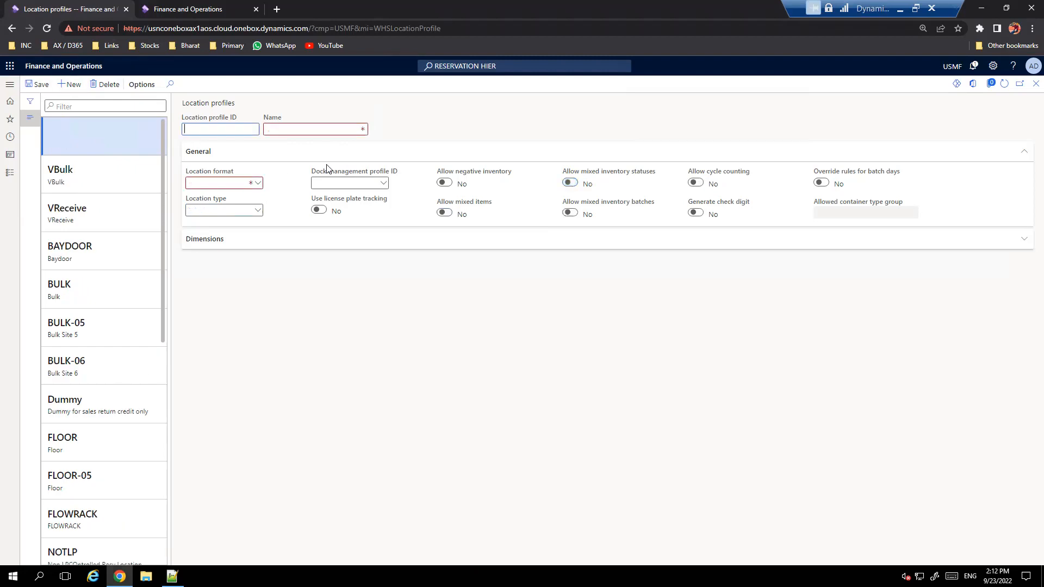
type("VShip")
double_click(228, 131)
key("Tab")
key("ctrl+v")
Step: Assign location format VShip and location type VShip to the VShip profile
left_click(259, 184)
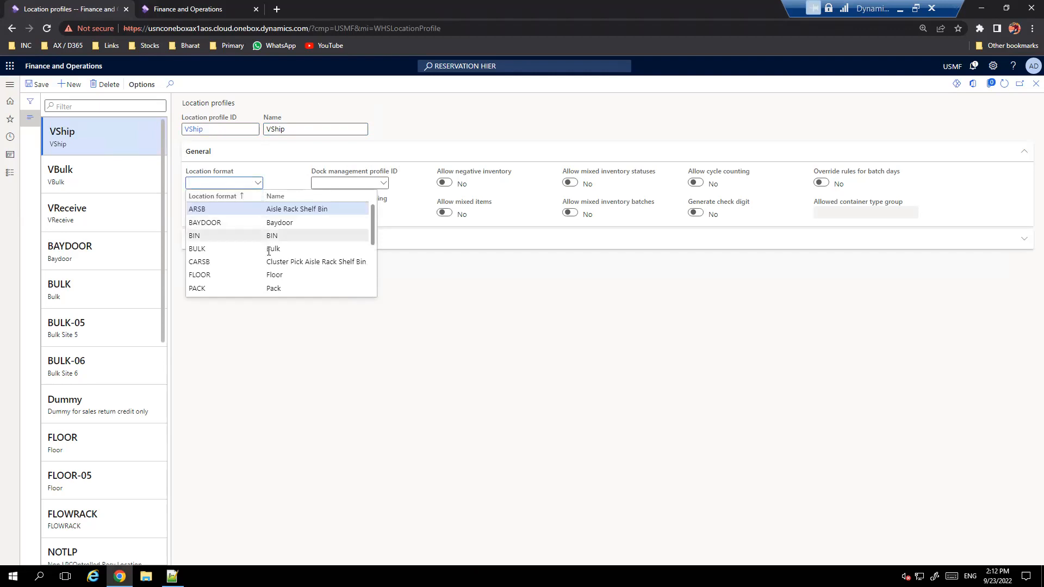
scroll(269, 251, "down", 5)
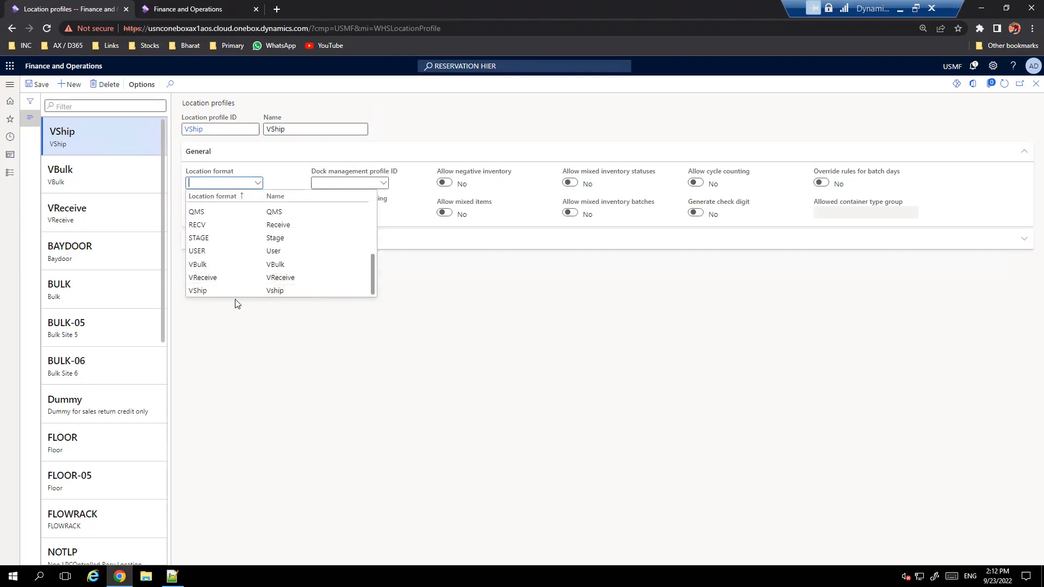
left_click(217, 291)
left_click(258, 212)
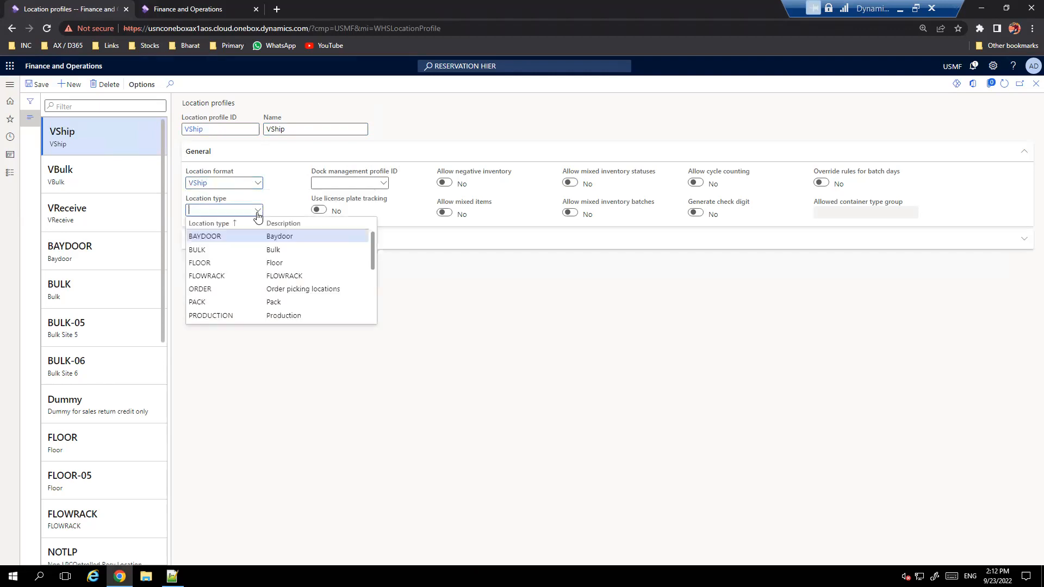
scroll(247, 304, "down", 5)
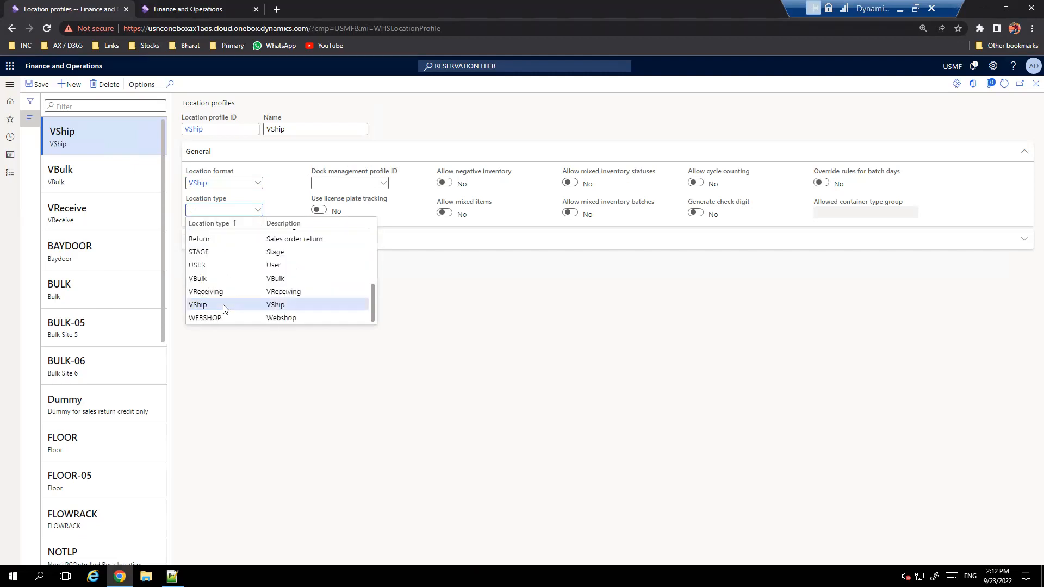
left_click(224, 305)
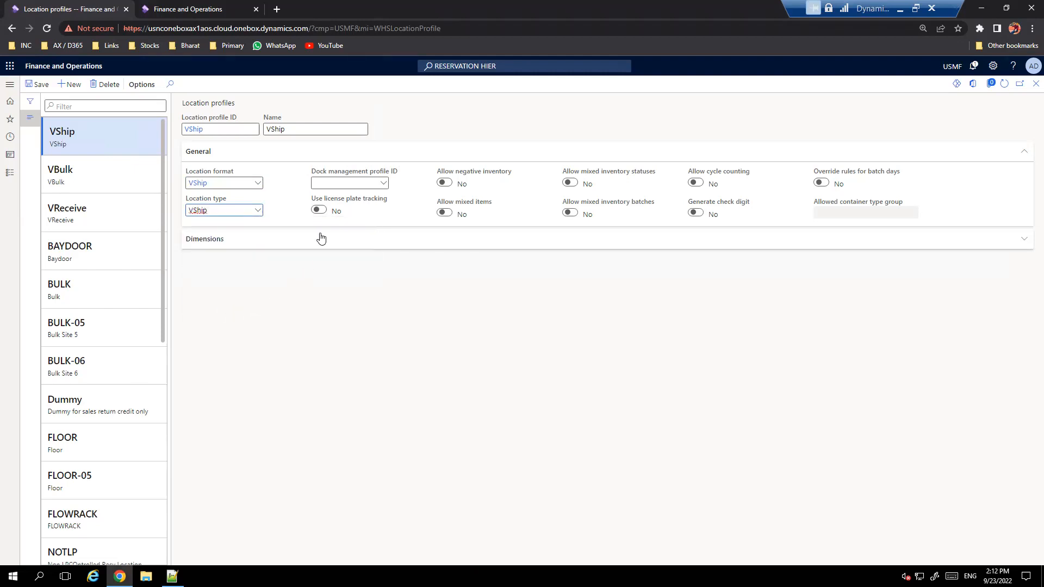
Step: Enable license plate tracking on the VShip profile and allow mixed inventory statuses, mixed inventory batches and mixed items
left_click(322, 212)
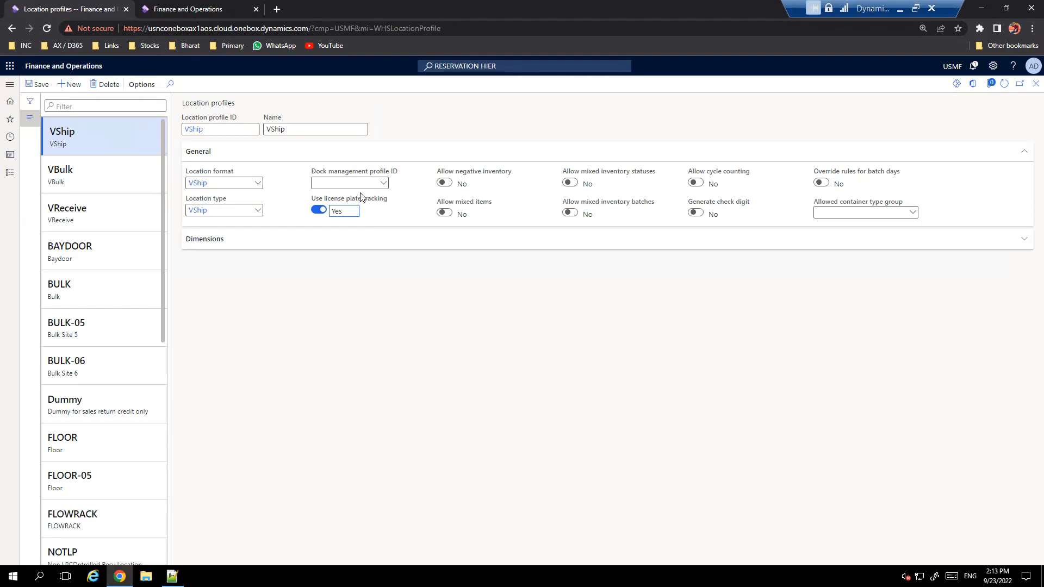
left_click(589, 186)
left_click(576, 217)
left_click(446, 213)
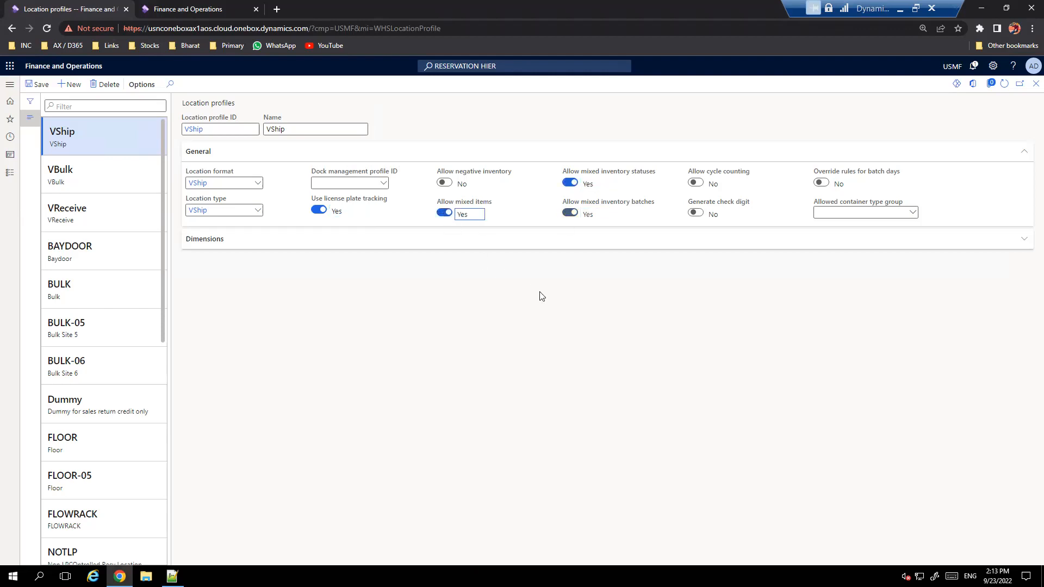
Step: Save the VShip location profile and compare its settings with those of the VReceive profile
left_click(36, 85)
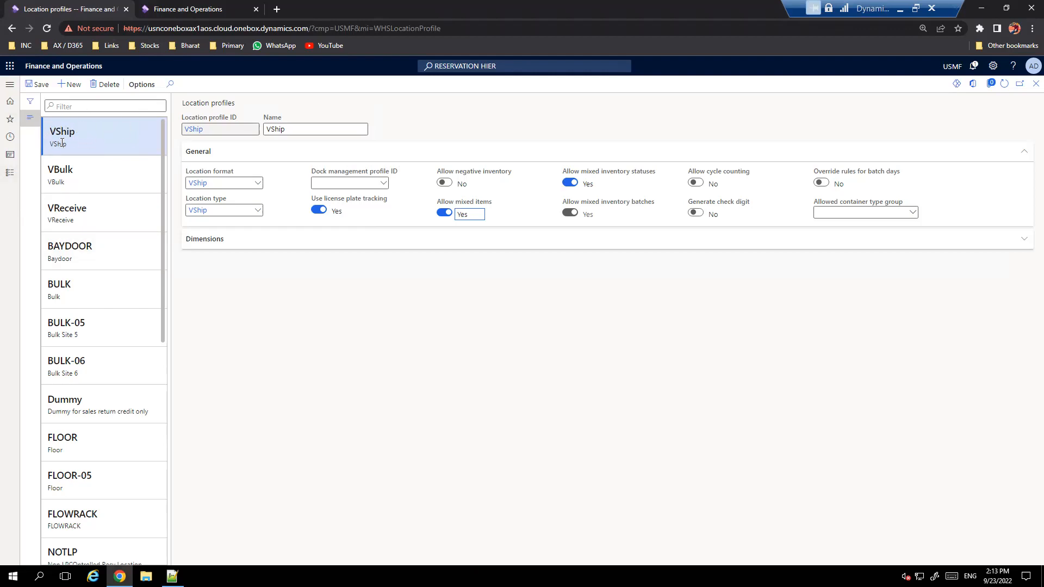
left_click(95, 140)
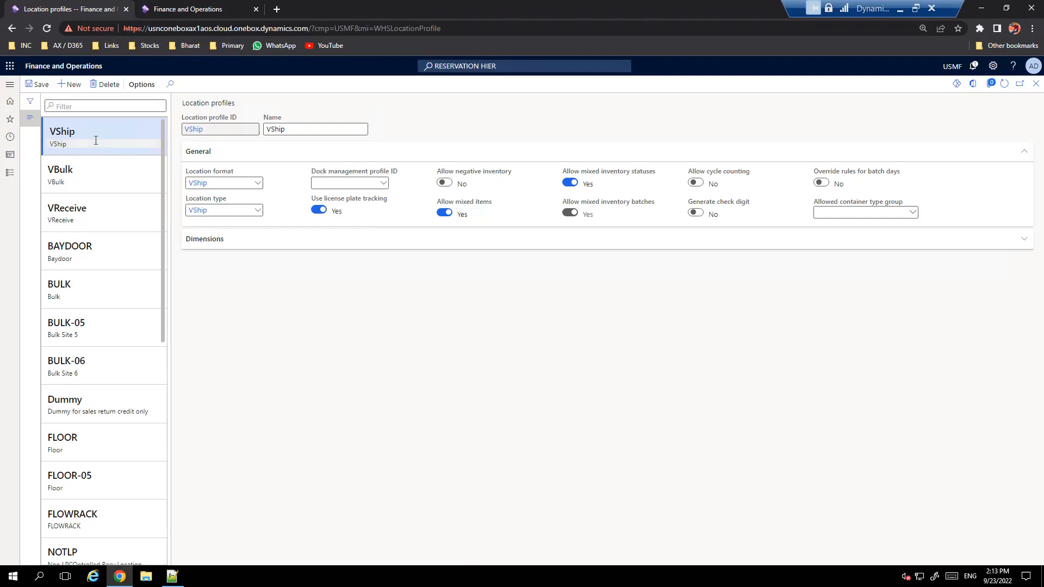
left_click(109, 210)
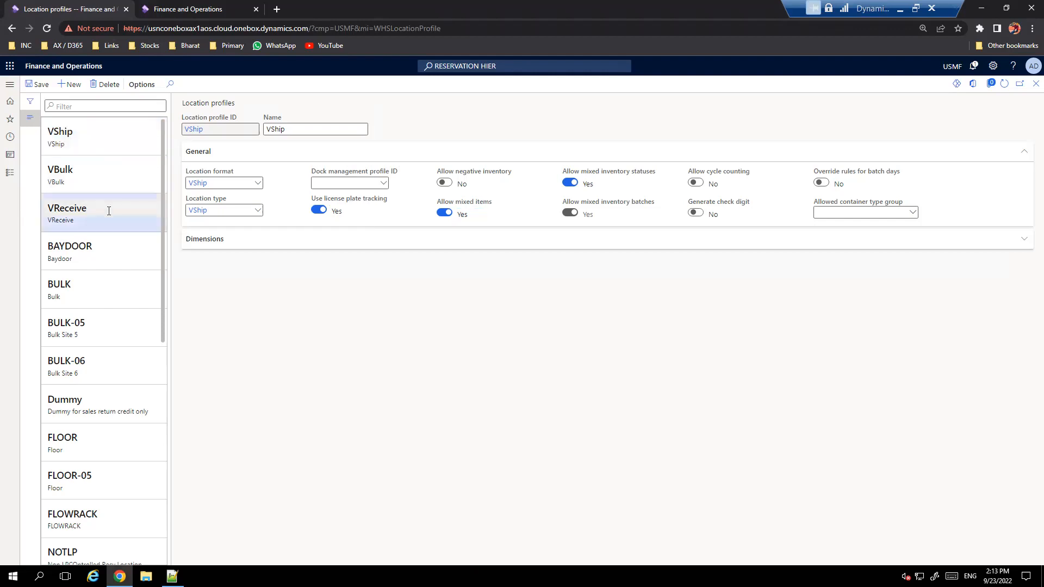
left_click(121, 137)
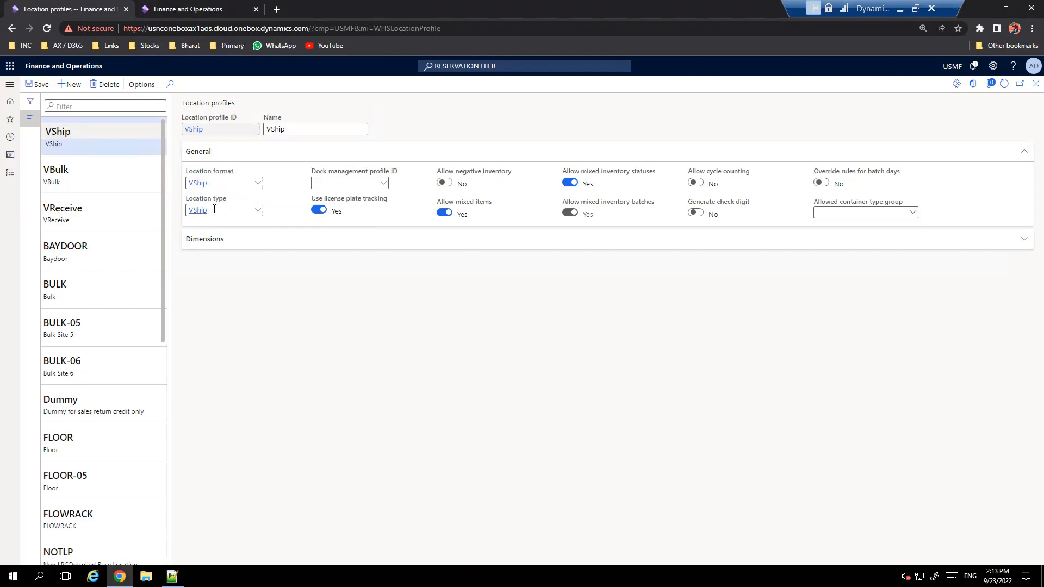
left_click(152, 218)
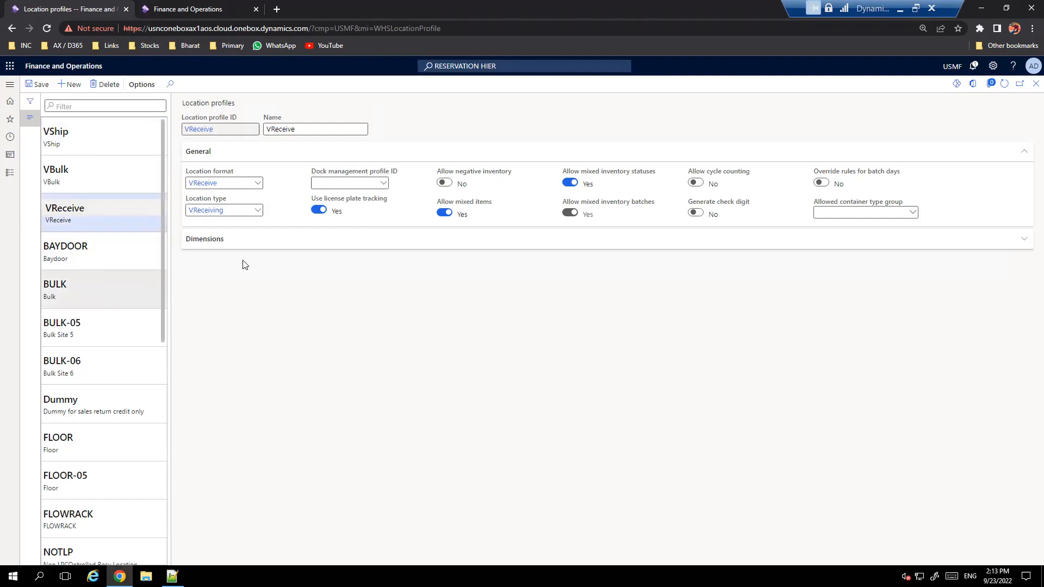
Step: In the Notepad++ notes, extend the "Use LP tracking means" line with "to specy LP" and save the file
key("alt+Tab")
left_click_drag(798, 426, 35, 383)
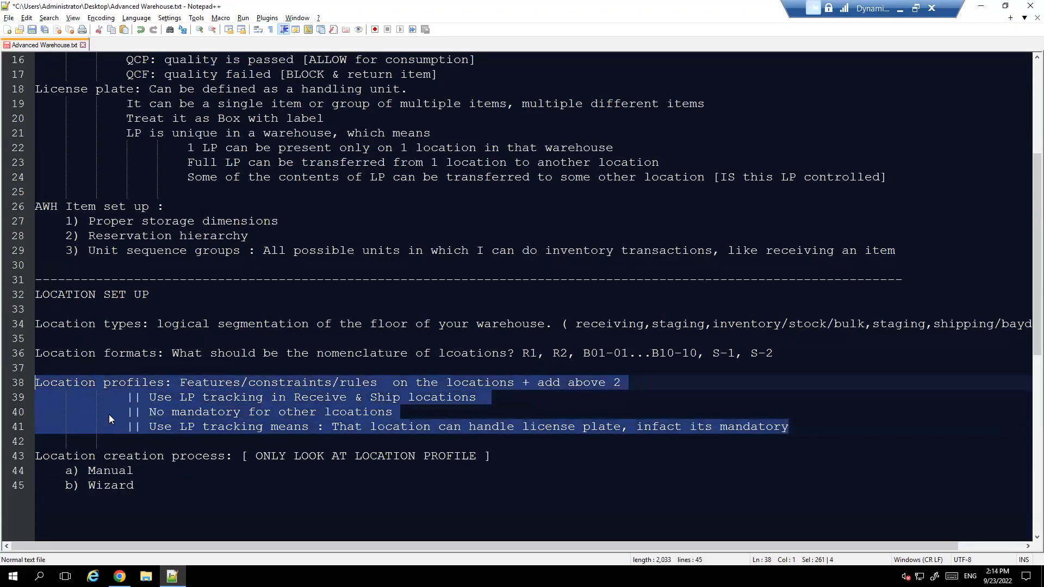
left_click_drag(187, 427, 307, 428)
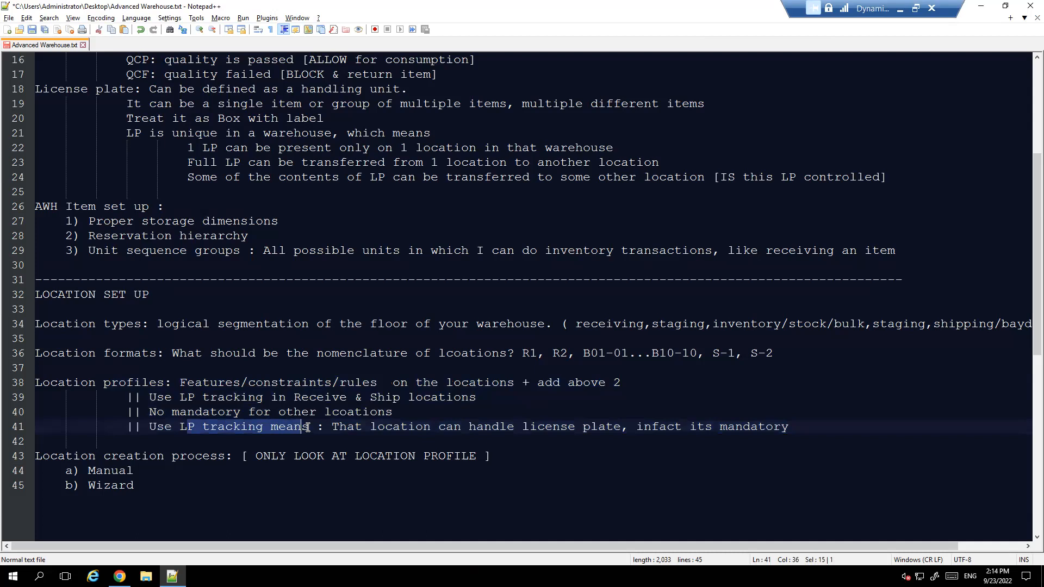
left_click(363, 427)
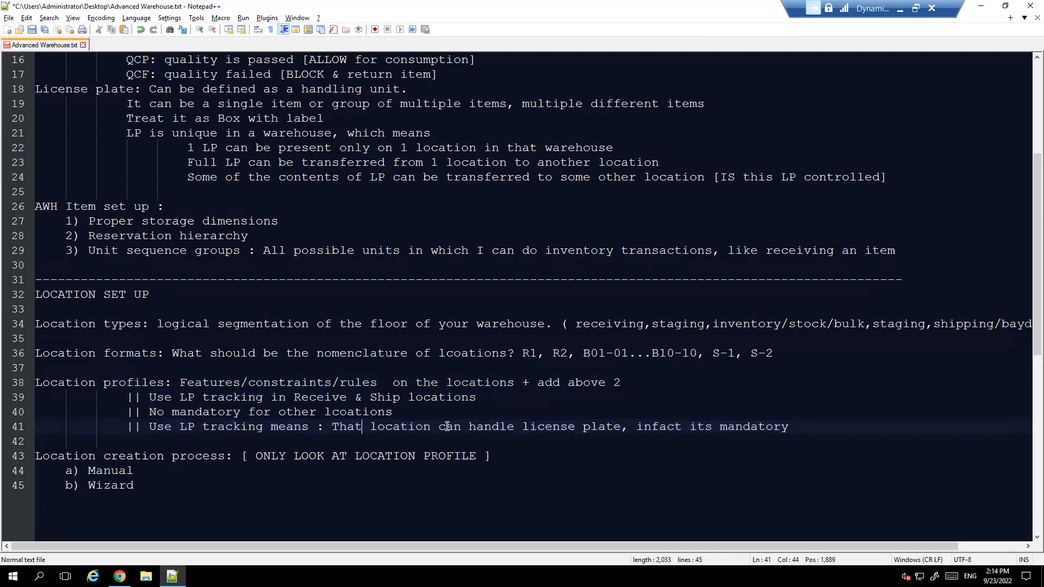
left_click(698, 427)
left_click(802, 426)
type("to specy LP")
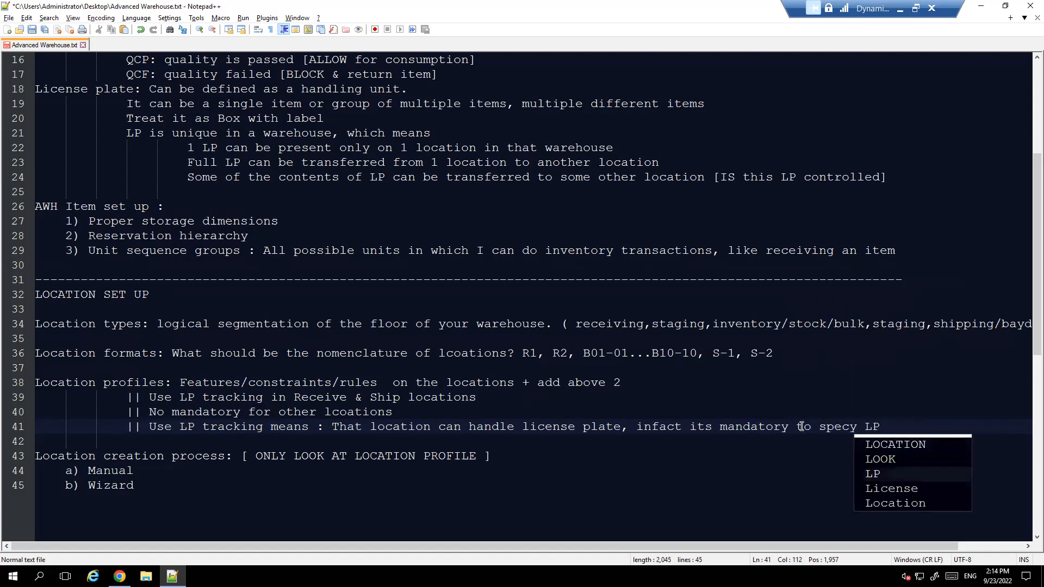
key("Escape")
key("ctrl+s")
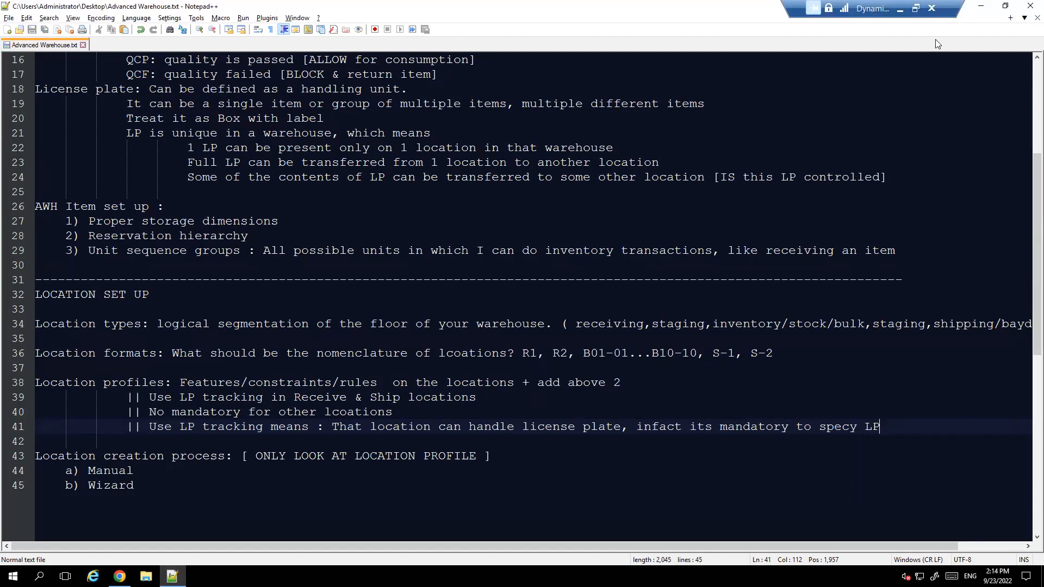
Step: Return to Dynamics 365 and review the inventory statuses in the warehouse management inventory setup
left_click(981, 8)
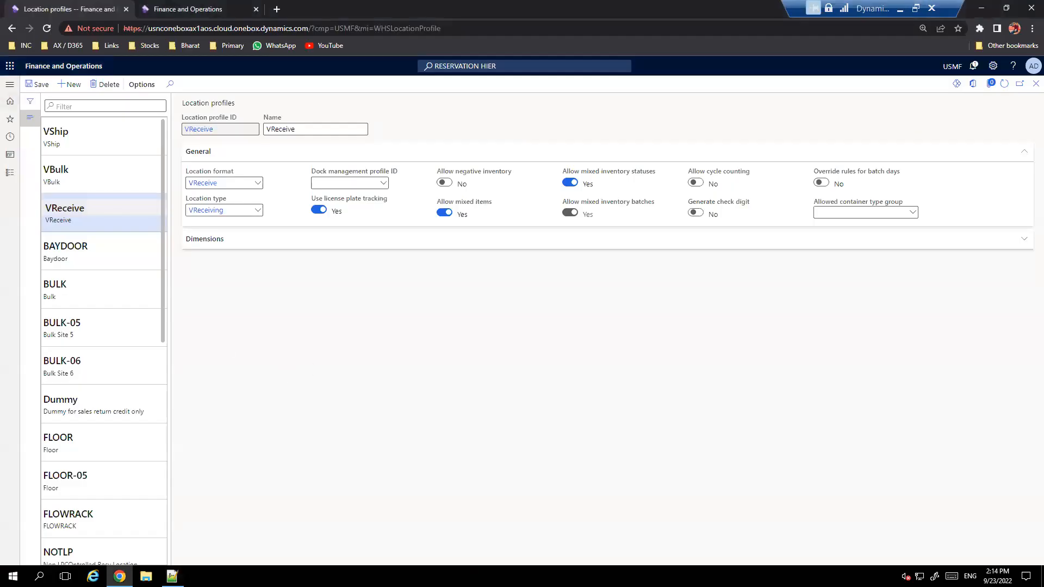
left_click(10, 85)
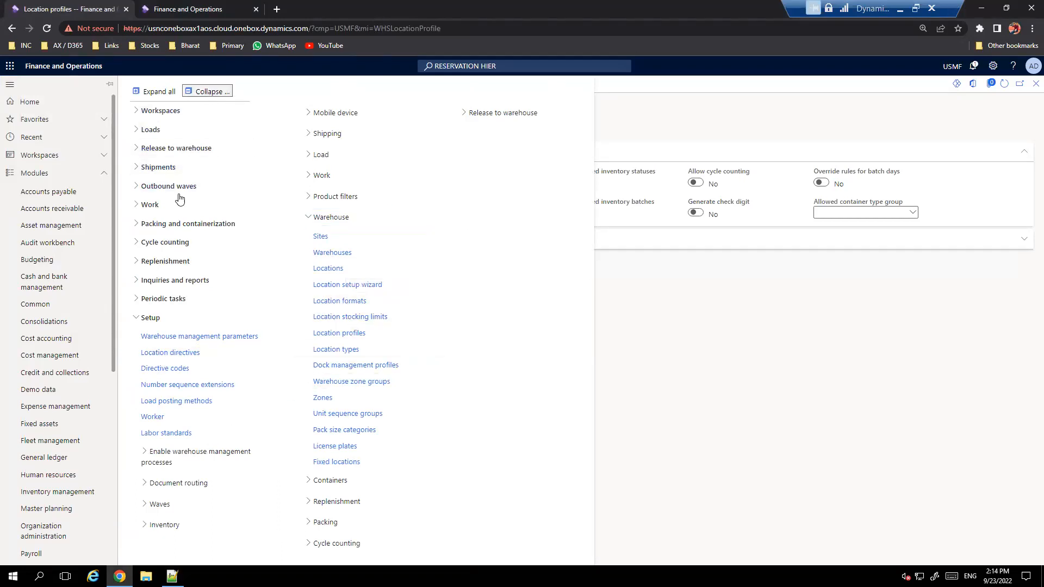
left_click(210, 92)
left_click(140, 320)
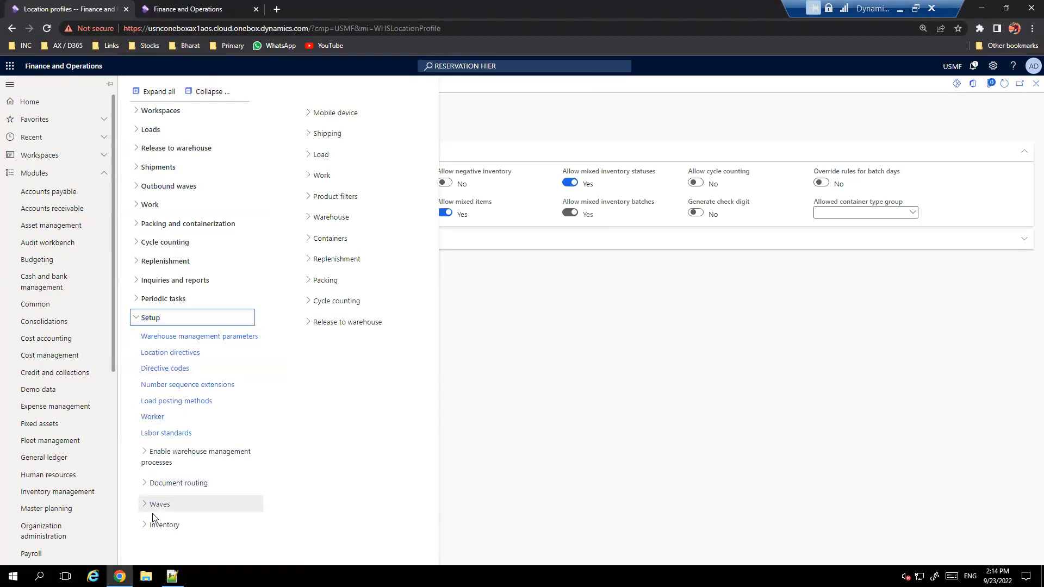
left_click(145, 526)
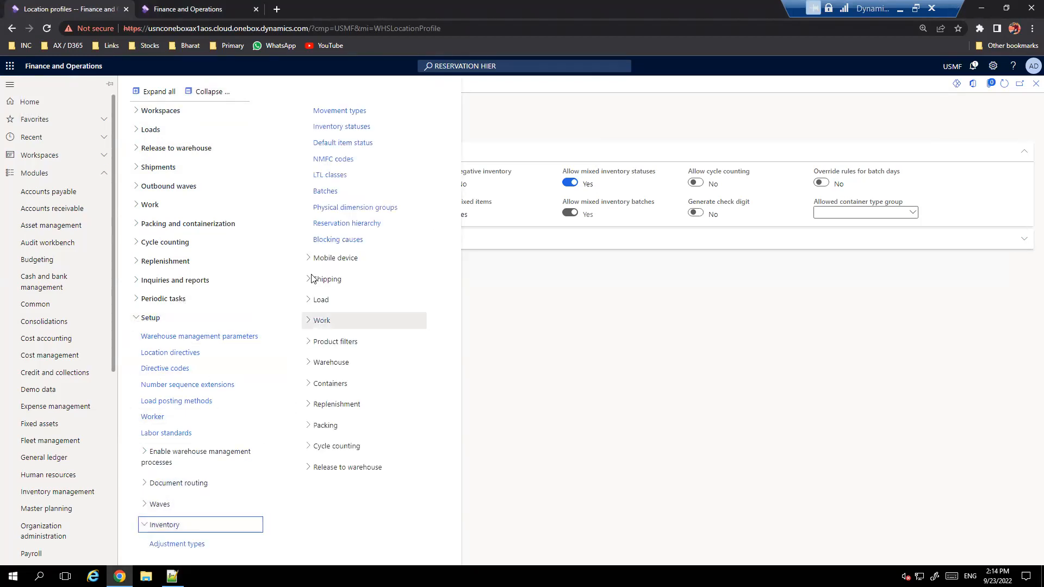
left_click(342, 126)
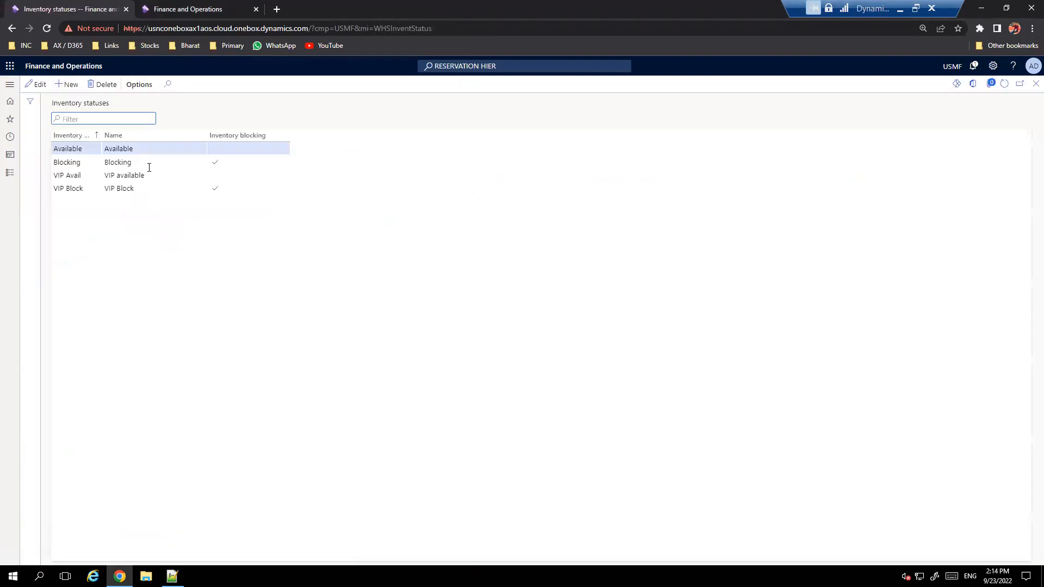
Step: Open the License plates page in the warehouse setup and create license plate VIP-001
left_click(11, 86)
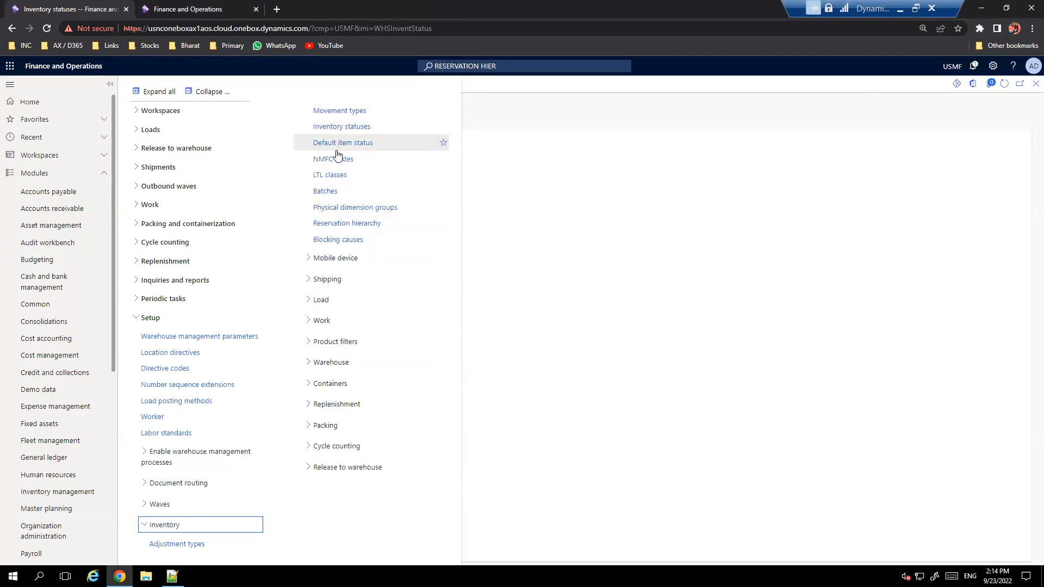
left_click(312, 362)
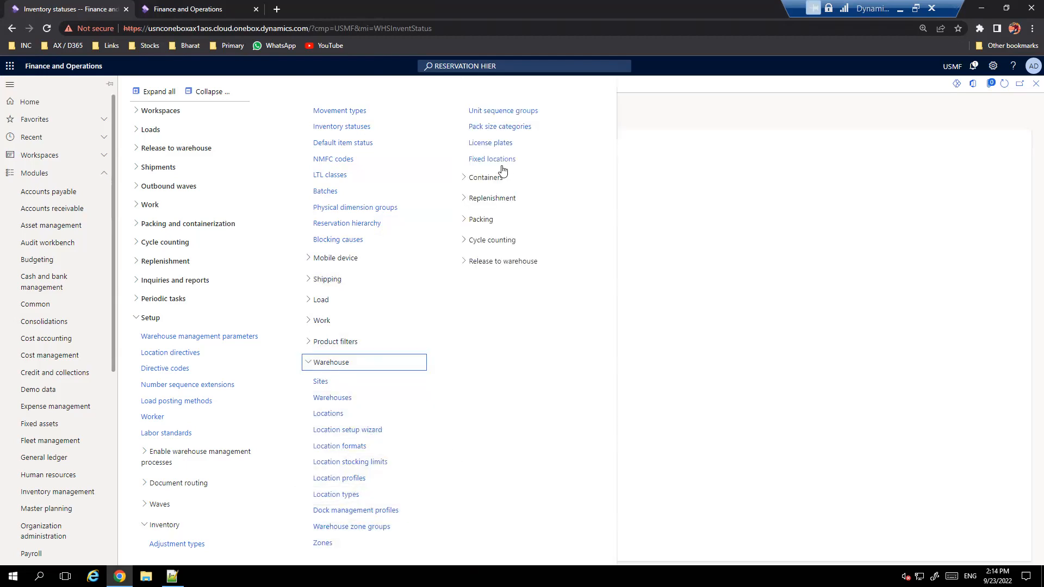
left_click(505, 143)
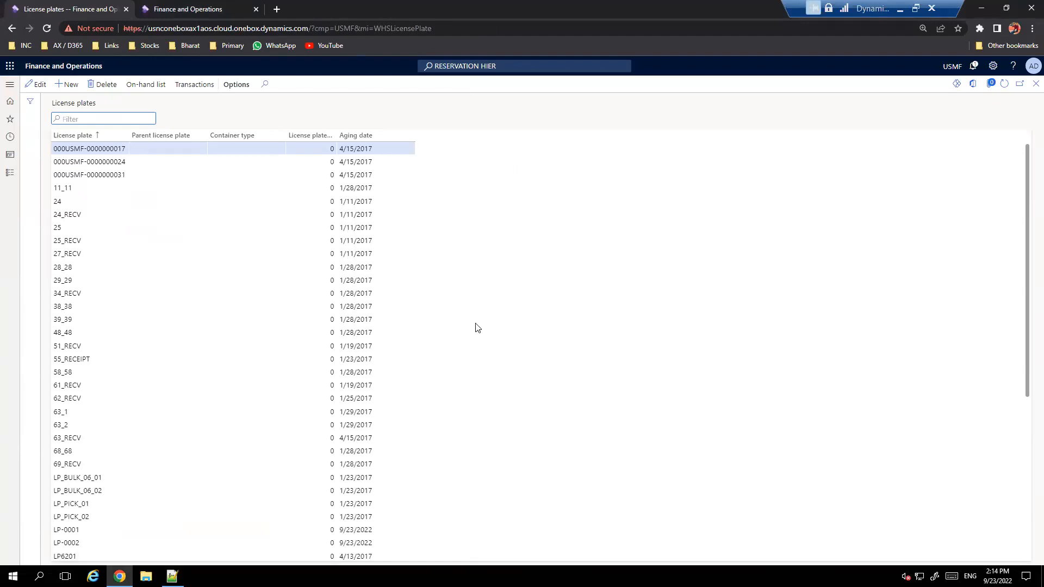
key("alt+n")
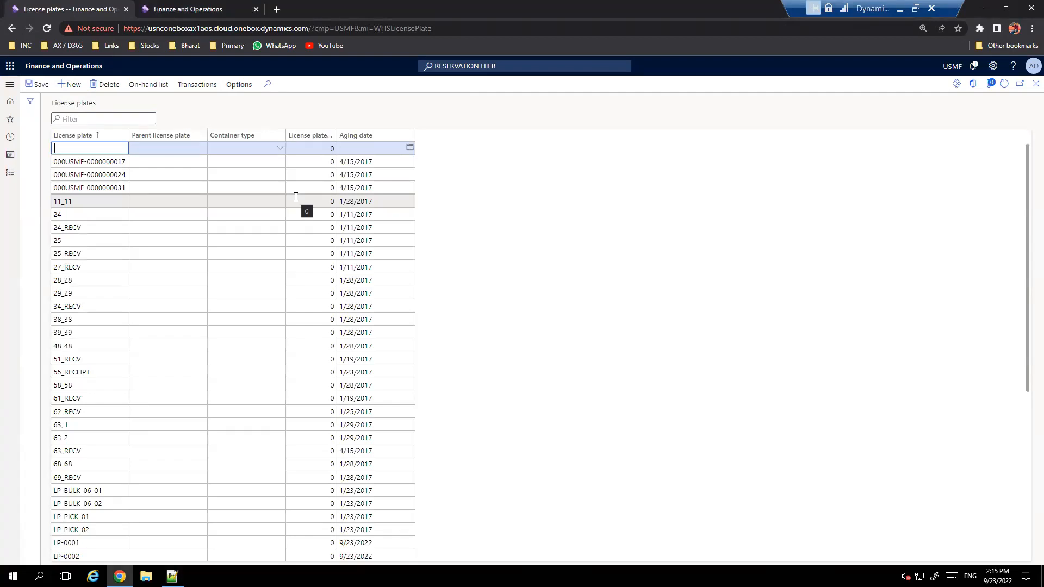
type("VIP-001")
Step: Create two more license plates, VIP-002 and VIP-003, leaving their parent license plate and container type blank
left_click(70, 85)
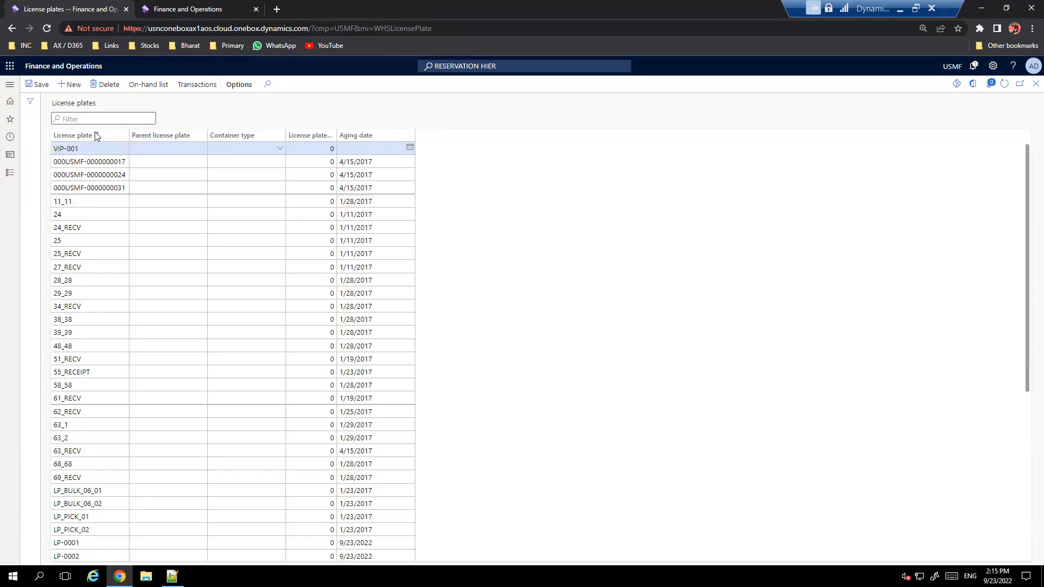
type("VIP-002")
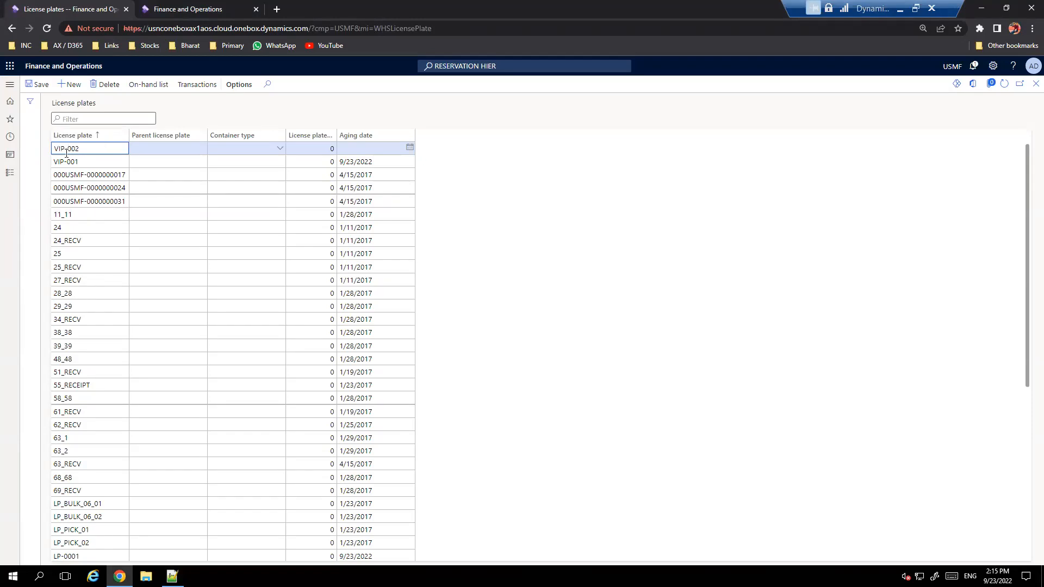
left_click(68, 85)
type("V")
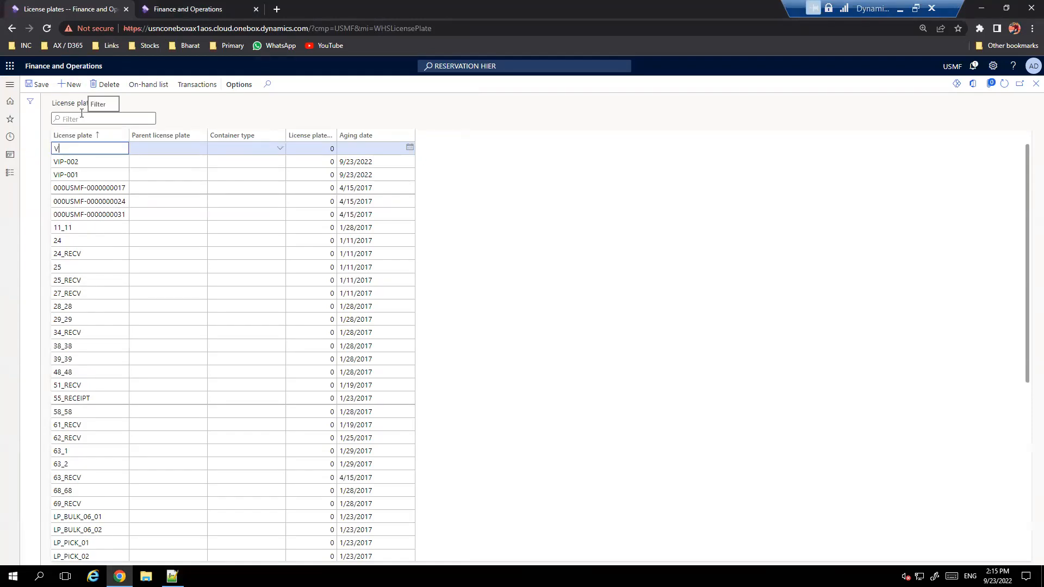
type("IP-003")
key("Tab")
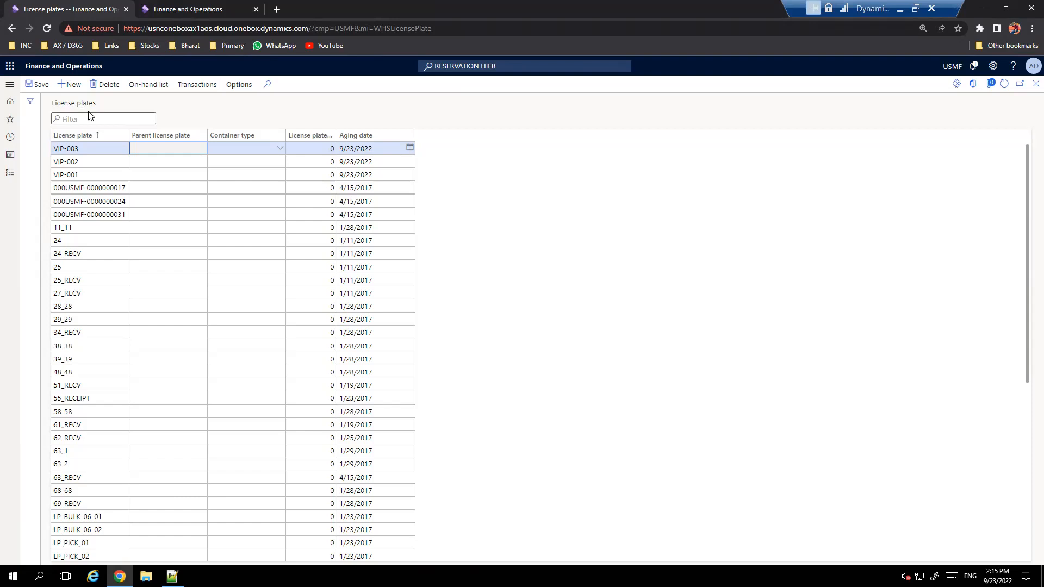
Step: Check the on-hand inventory of license plate VIP-003 and close the License plates page
left_click(154, 85)
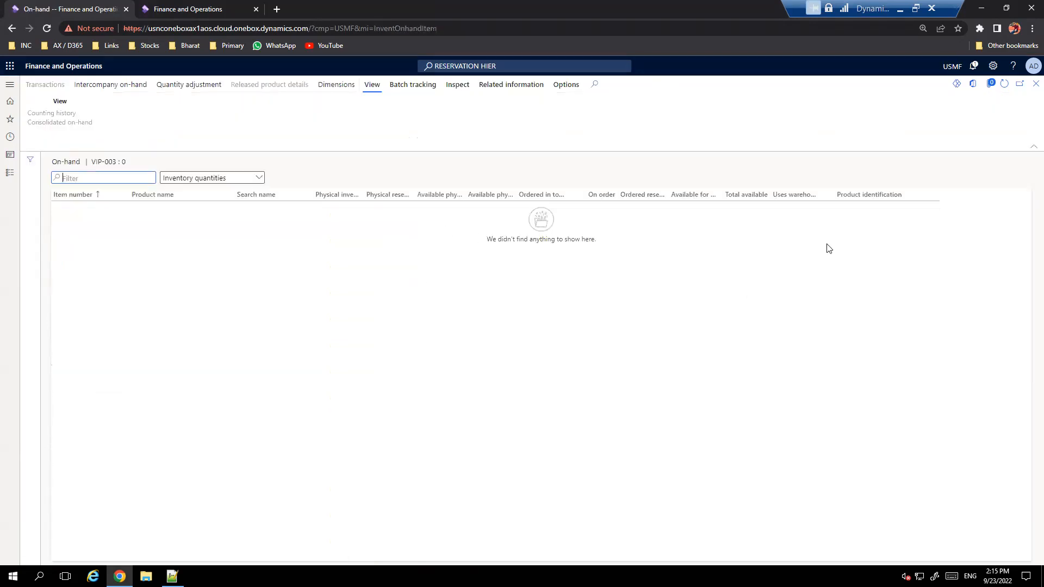
left_click(1036, 84)
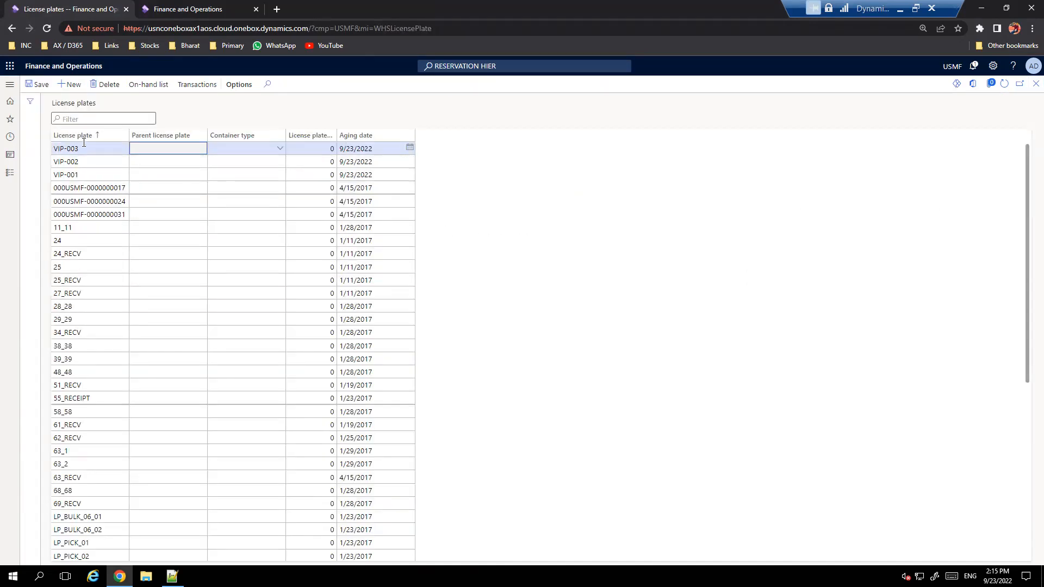
left_click(90, 148)
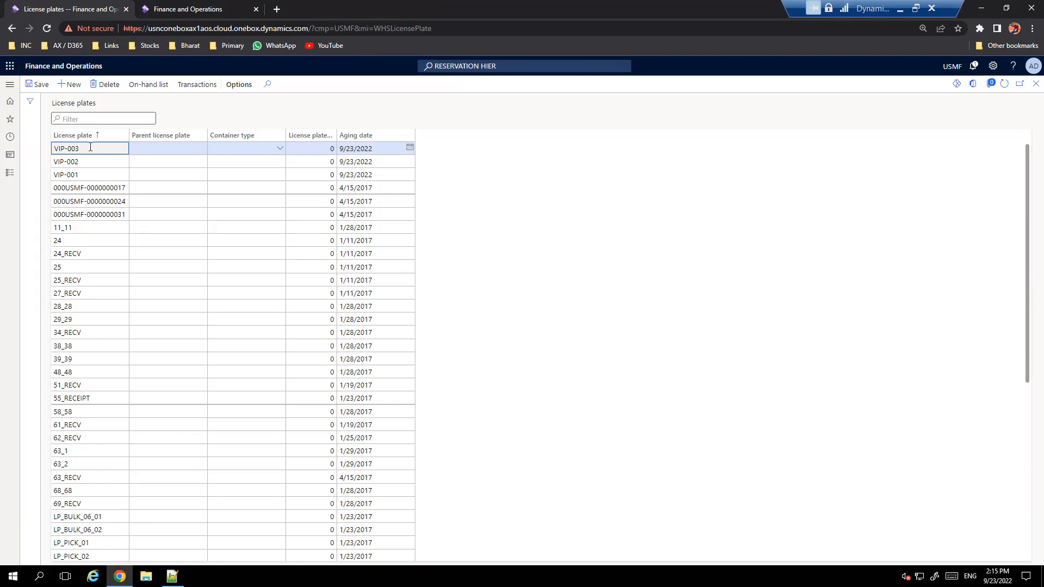
left_click(146, 86)
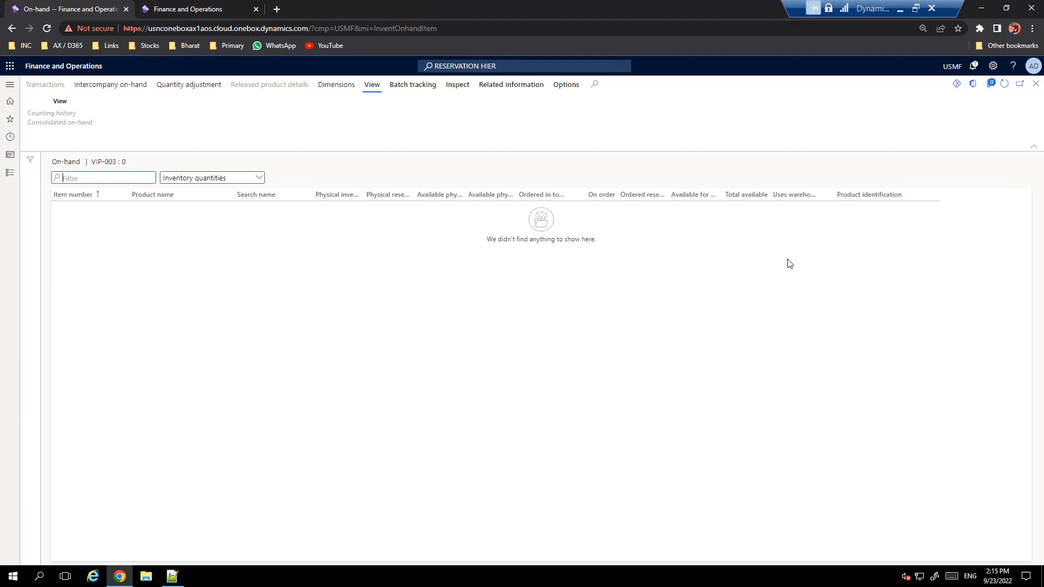
left_click(1036, 83)
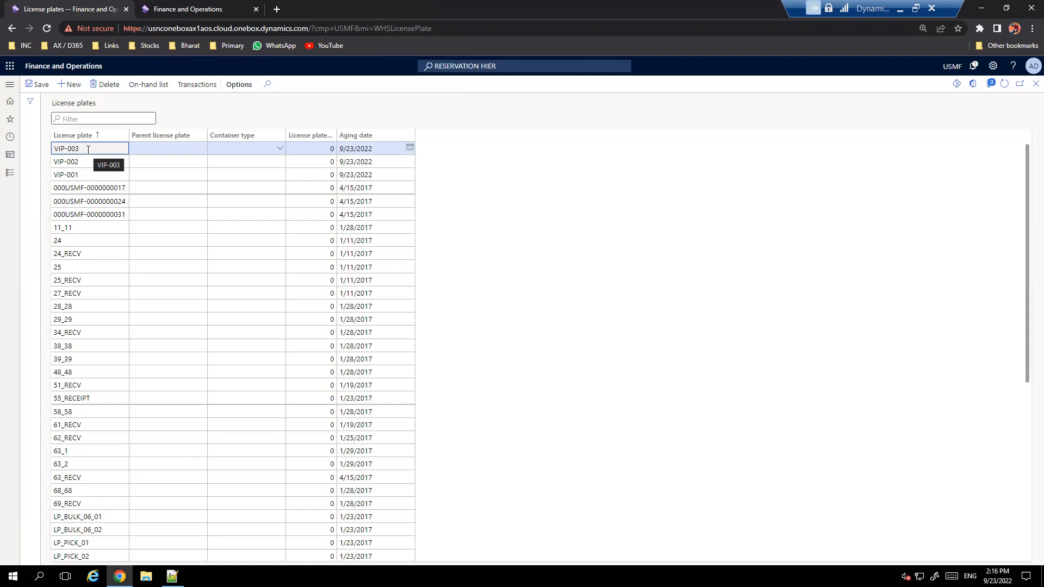
scroll(103, 419, "down", 2)
scroll(91, 225, "up", 2)
left_click(87, 168)
left_click(89, 148)
left_click(1036, 84)
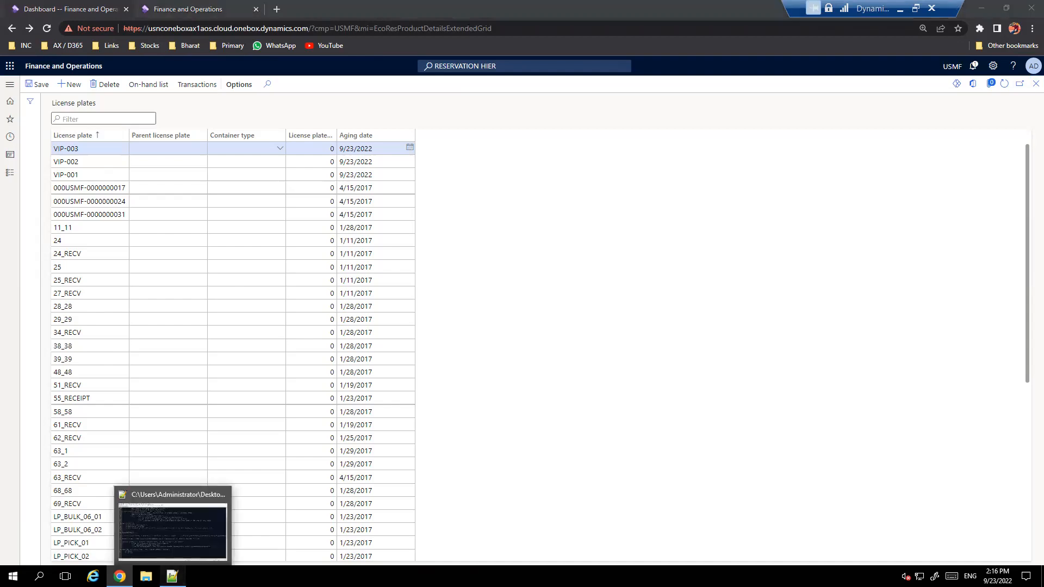
Step: Review the "Location creation process" section of the Notepad++ notes, covering the manual and wizard options, and return to Dynamics 365
left_click(172, 576)
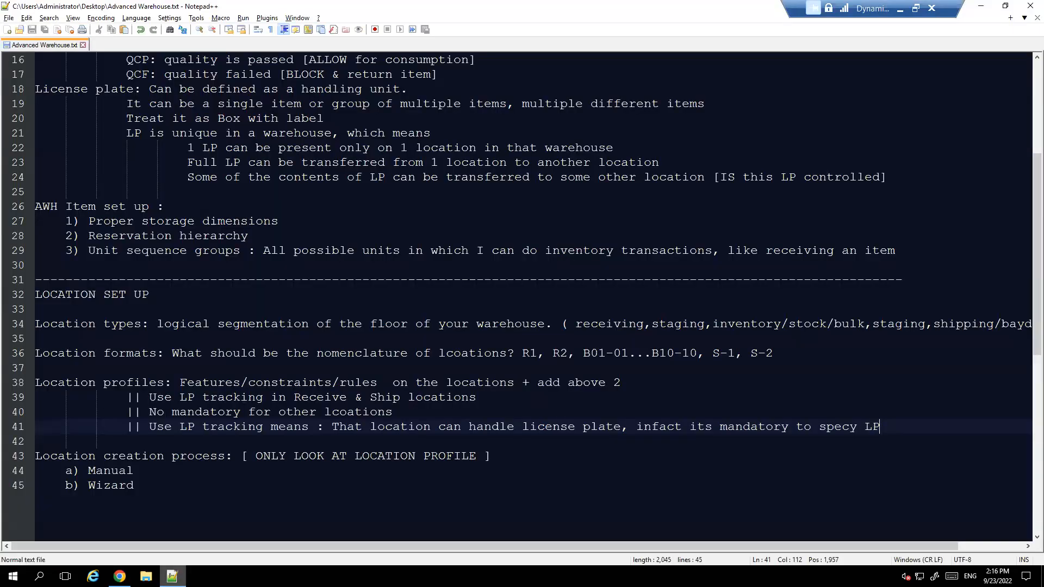
left_click_drag(146, 484, 36, 452)
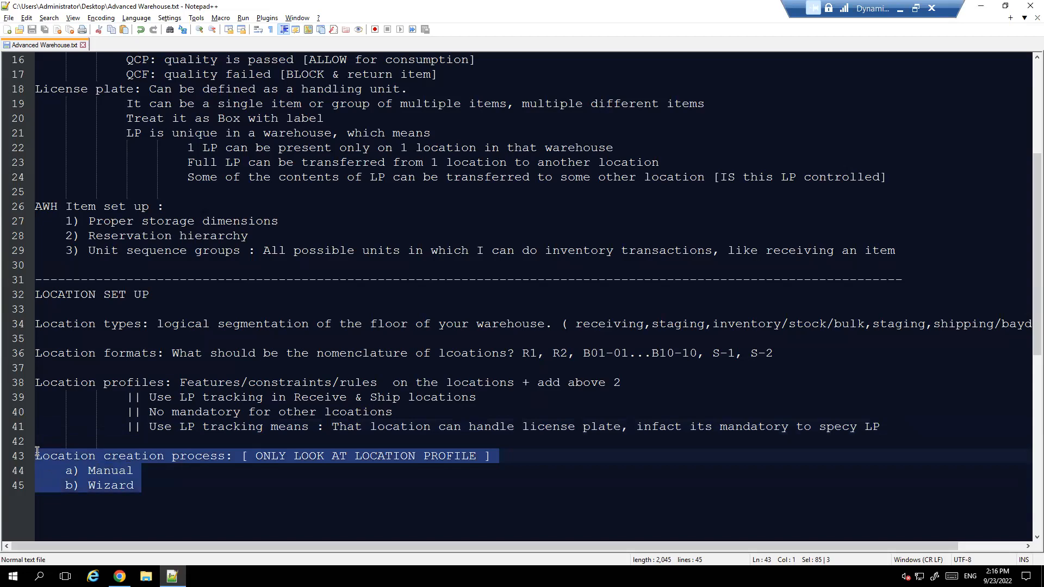
left_click(149, 491)
key("alt+Tab")
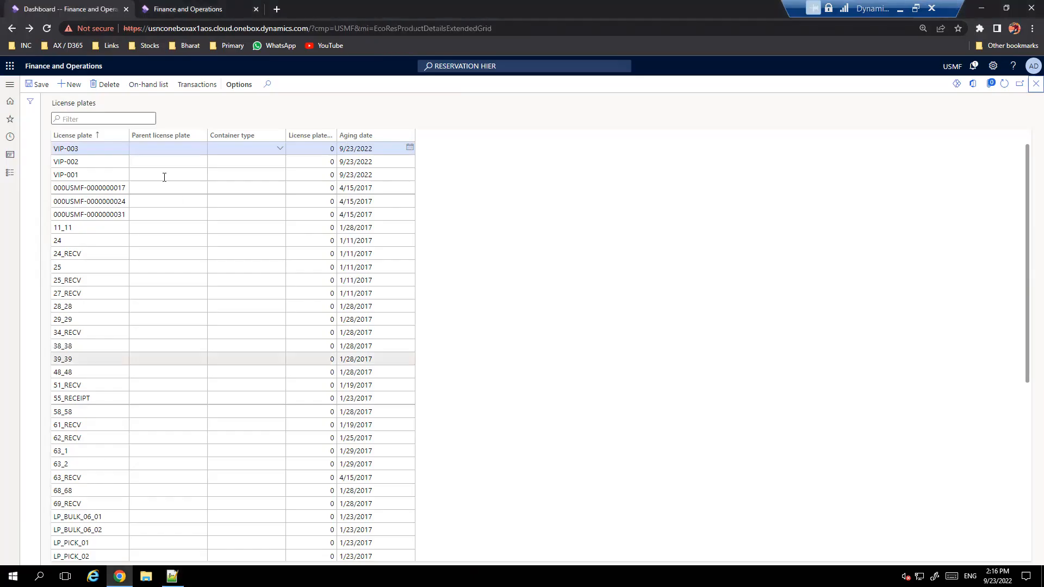
Step: Find warehouse AWH on the Warehouses page and open its inventory locations
left_click(10, 86)
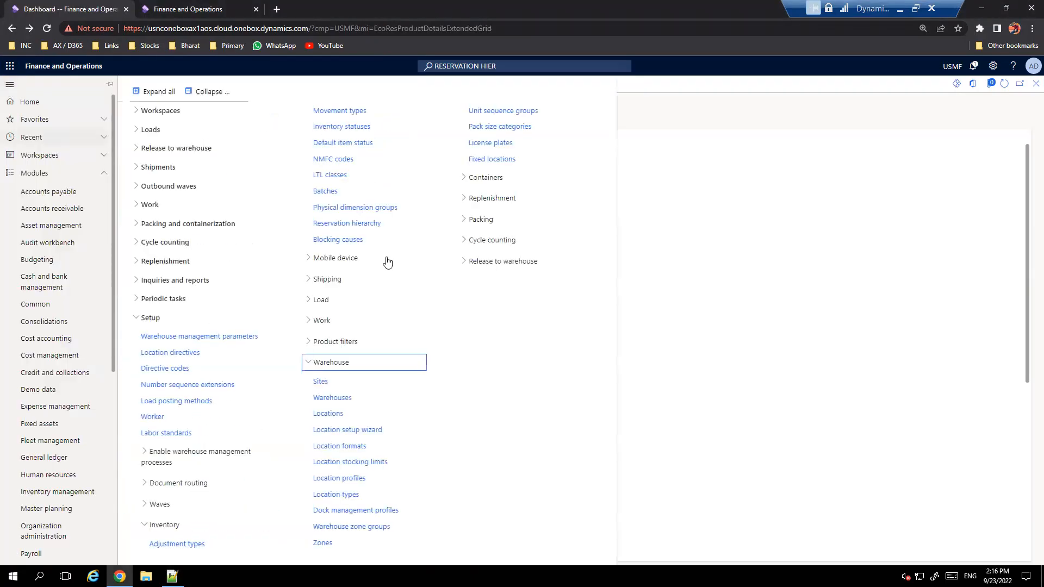
left_click(340, 414)
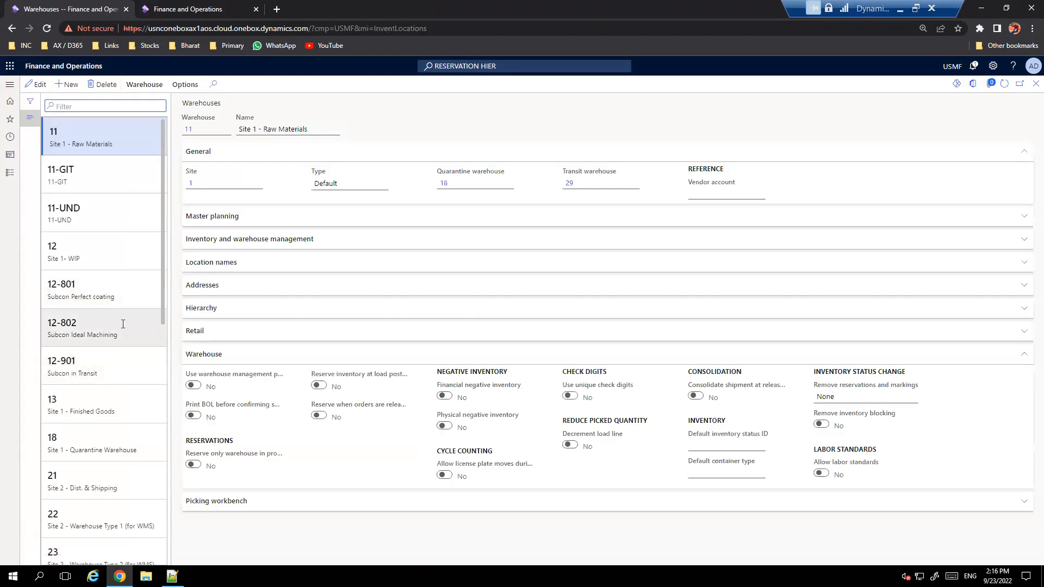
type("A")
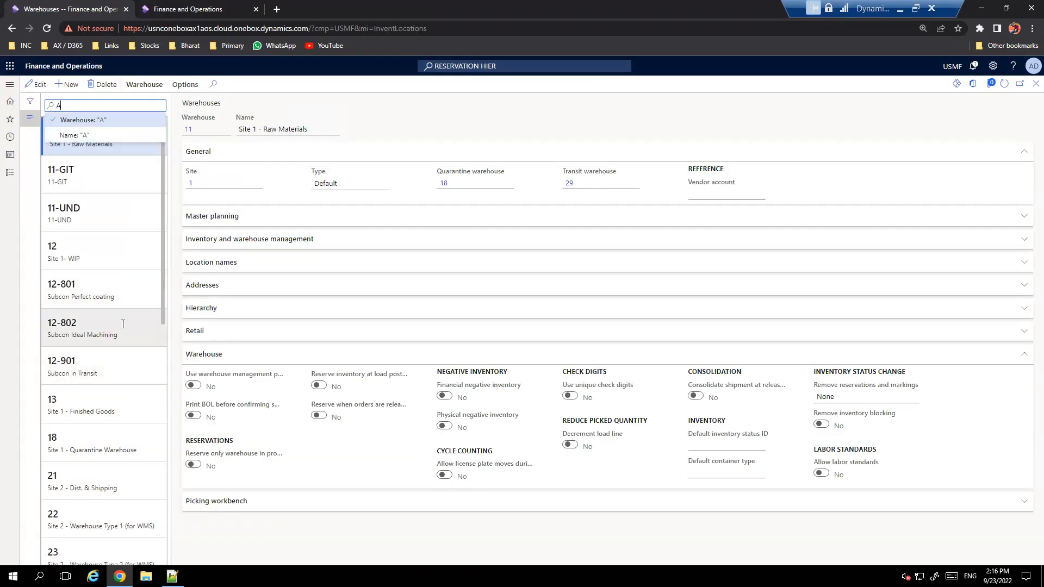
type("D")
key("Return")
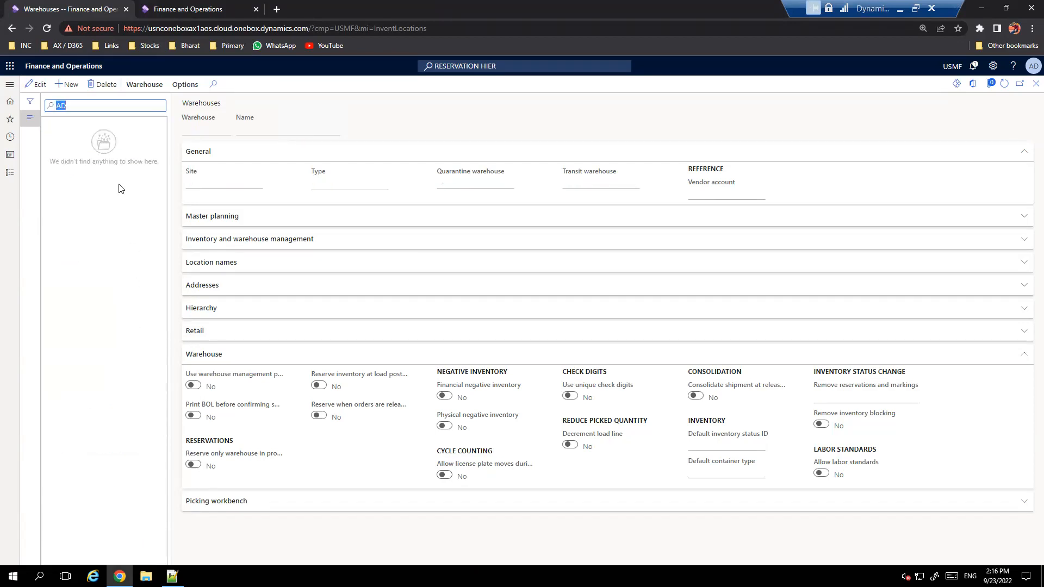
key("BackSpace")
scroll(137, 459, "down", 15)
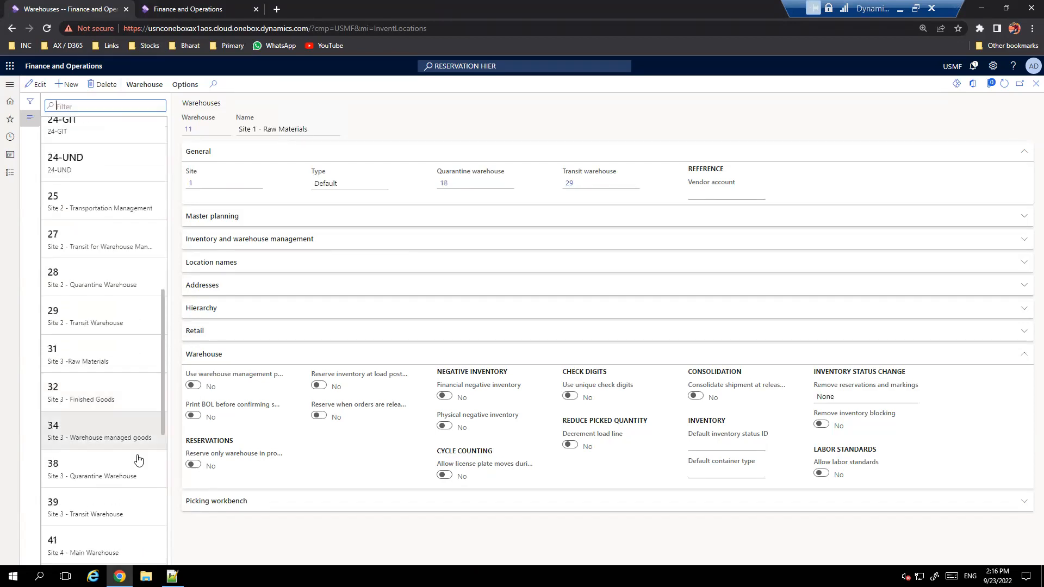
left_click(112, 546)
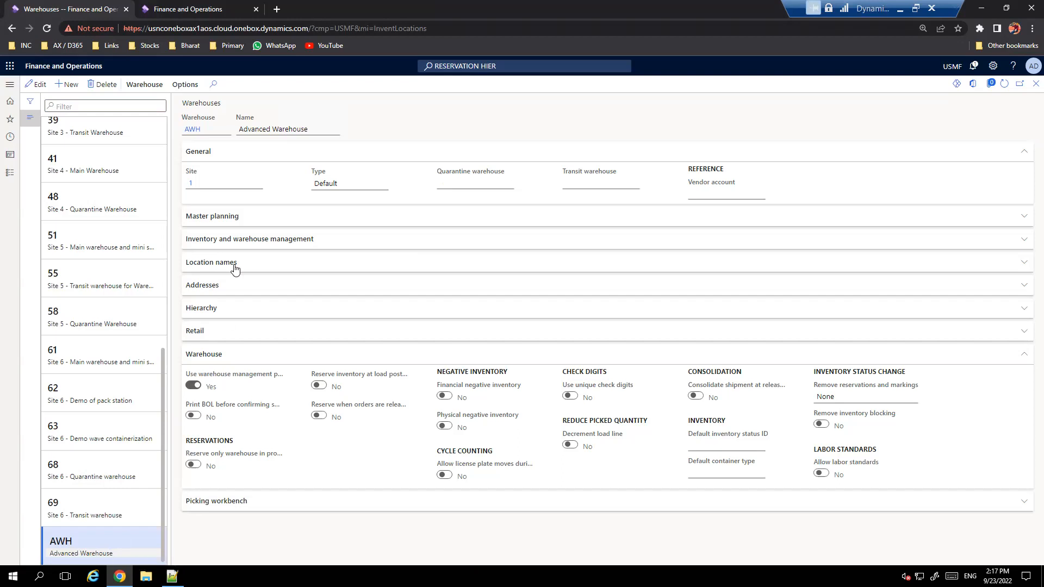
left_click(145, 87)
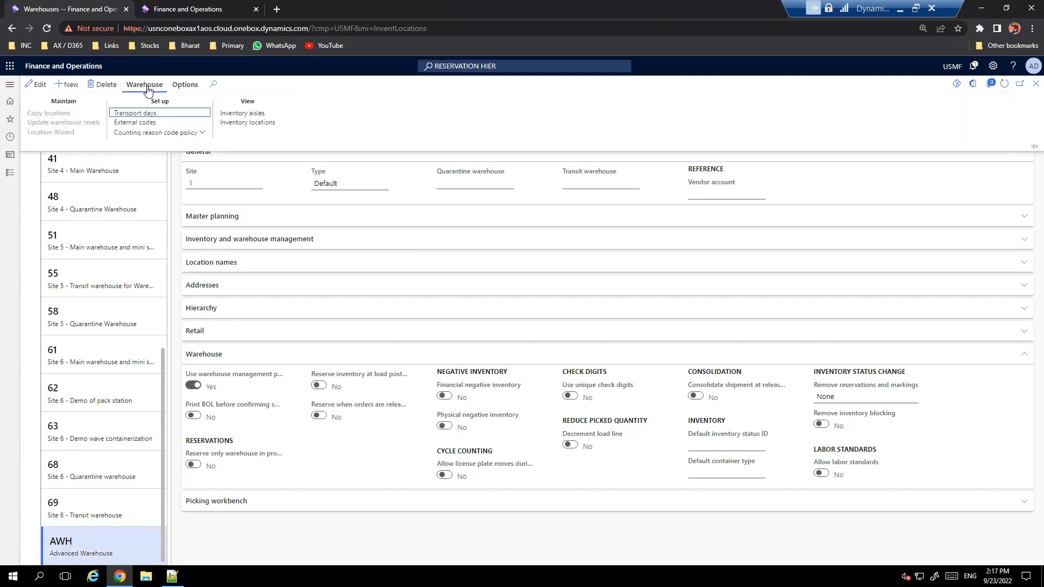
left_click(273, 128)
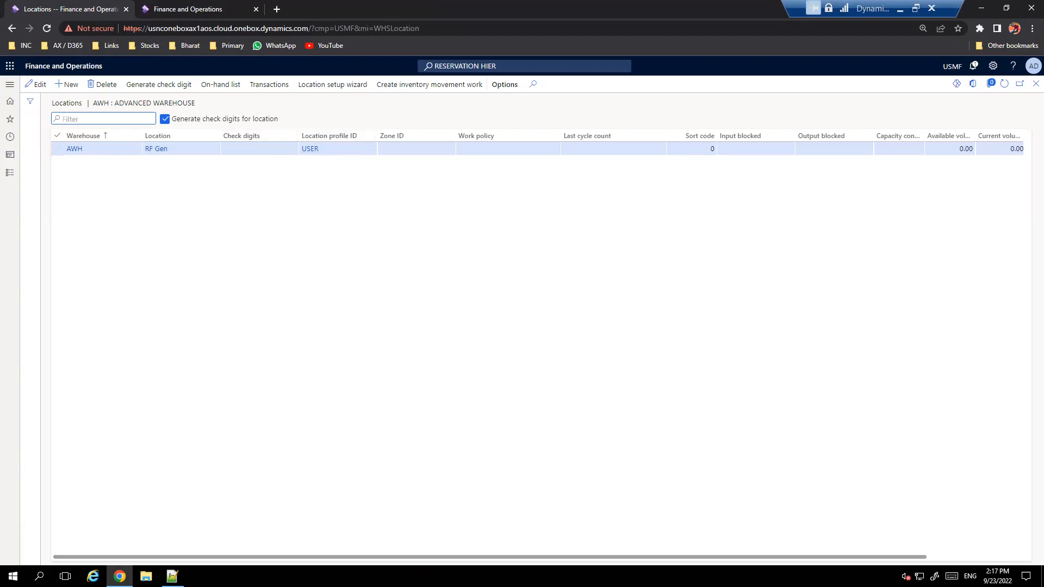
Step: Check the location types and formats in the Notepad++ notes and return to Dynamics 365
left_click(171, 577)
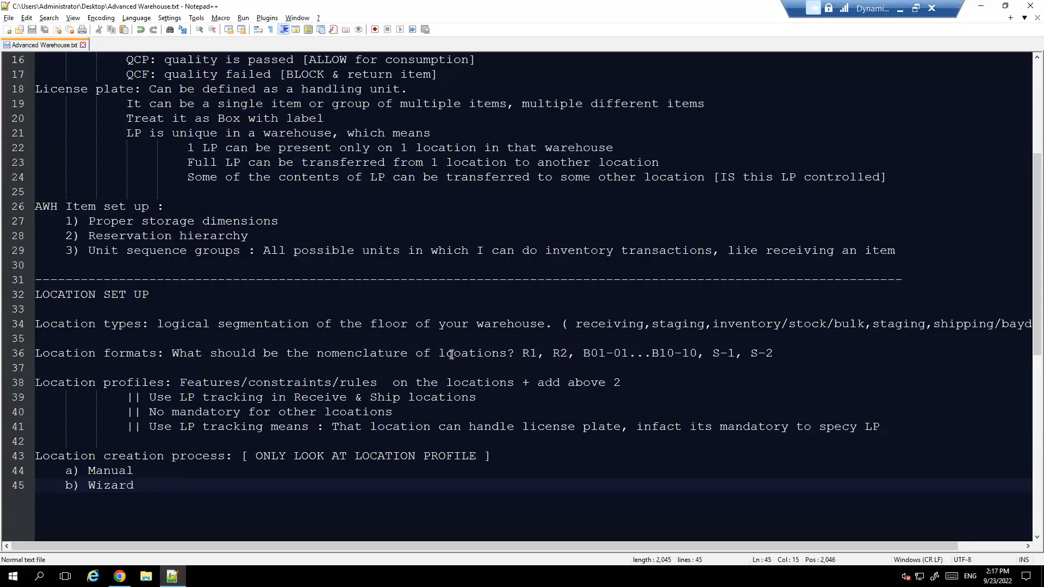
left_click(937, 324)
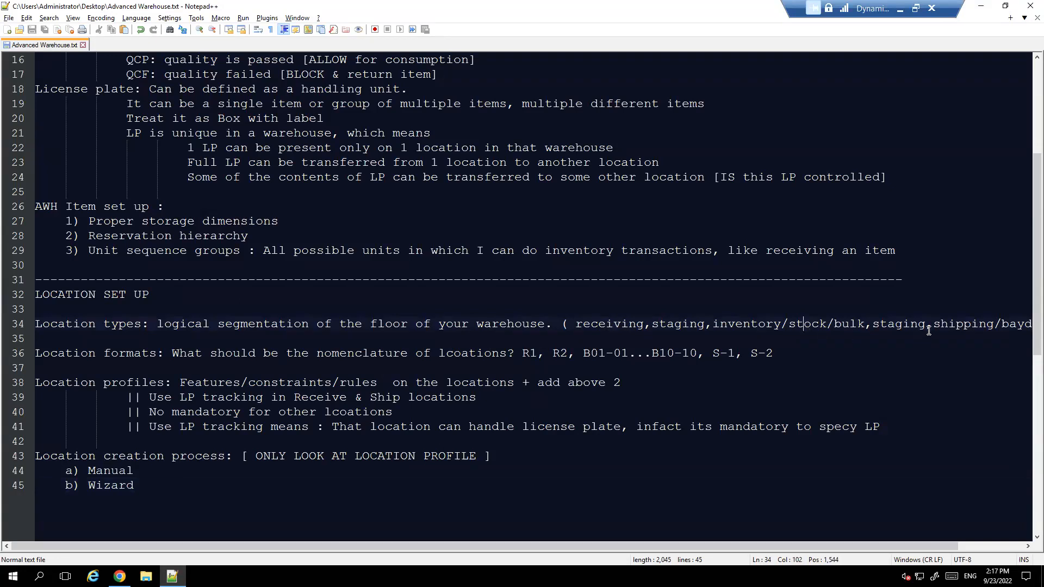
left_click(981, 7)
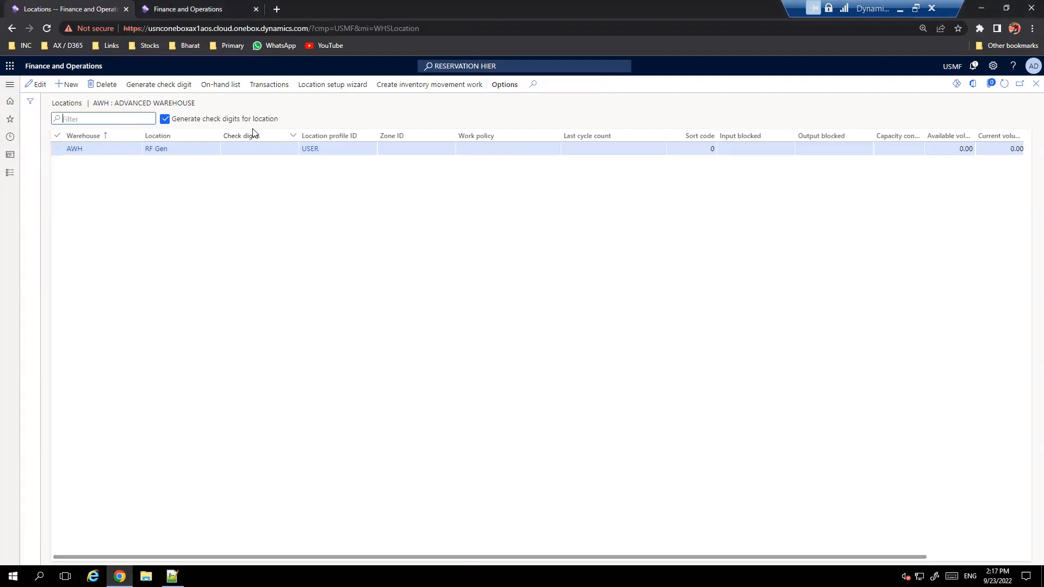
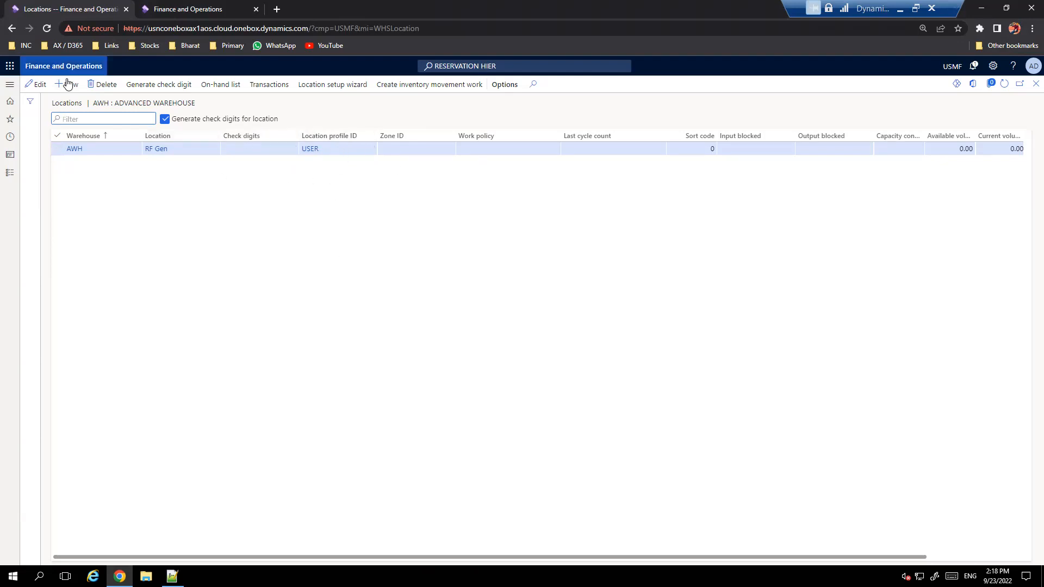
Step: Add a new location named R1 to warehouse AWH, following the location format naming in the Notepad++ notes
key("alt+n")
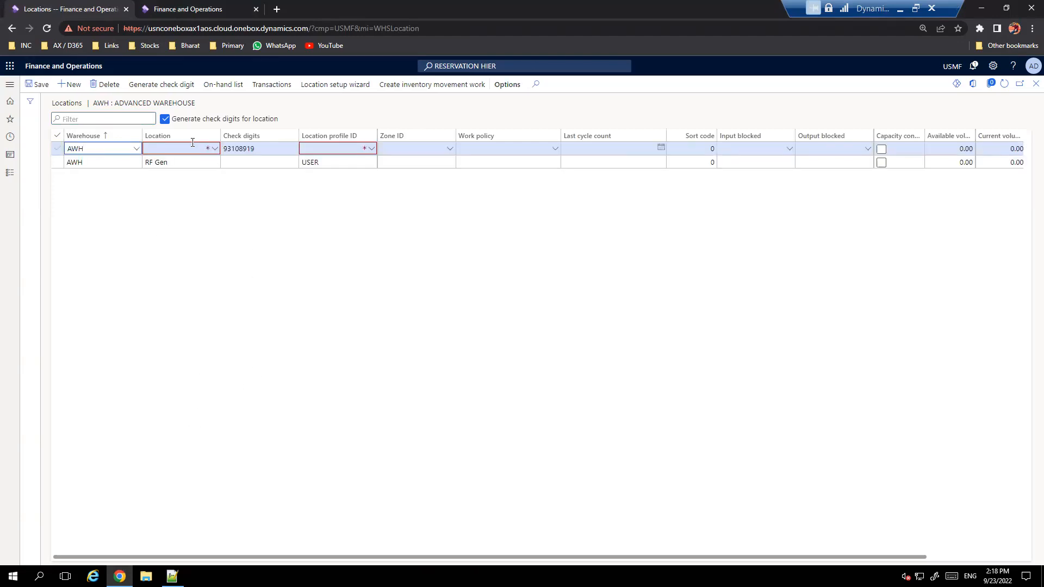
left_click(171, 575)
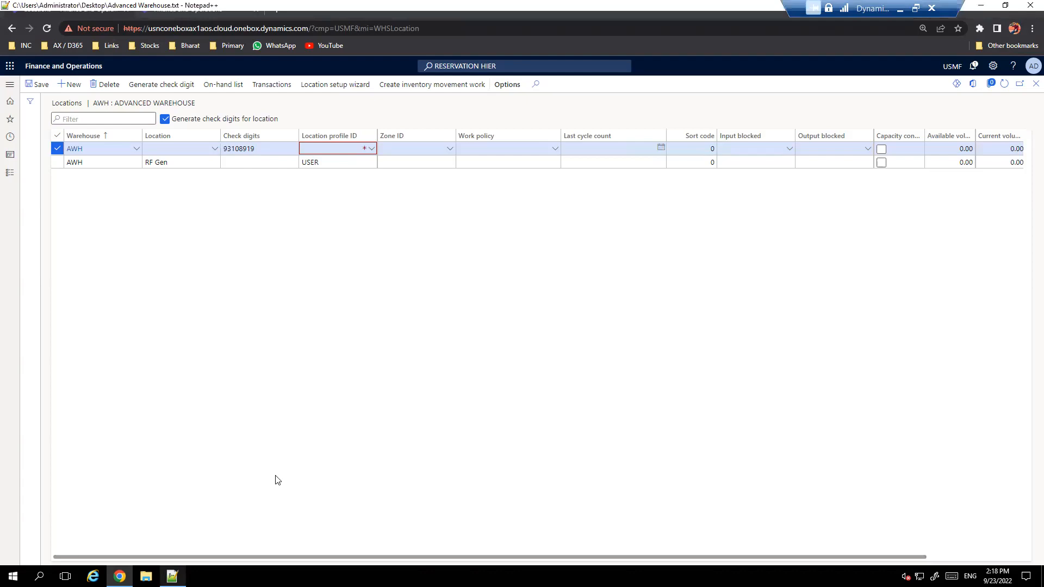
double_click(529, 353)
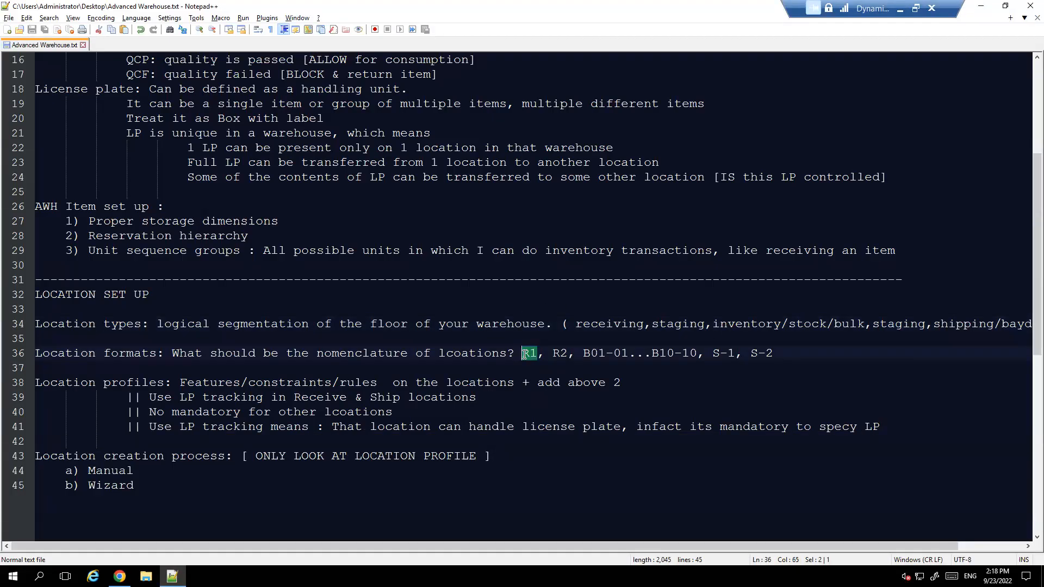
left_click(981, 7)
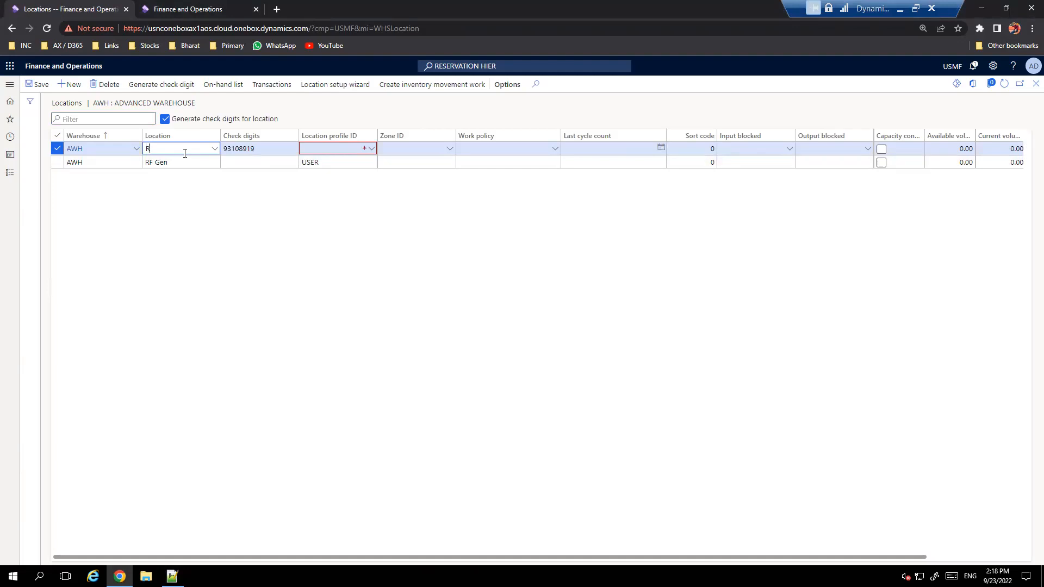
key("Tab")
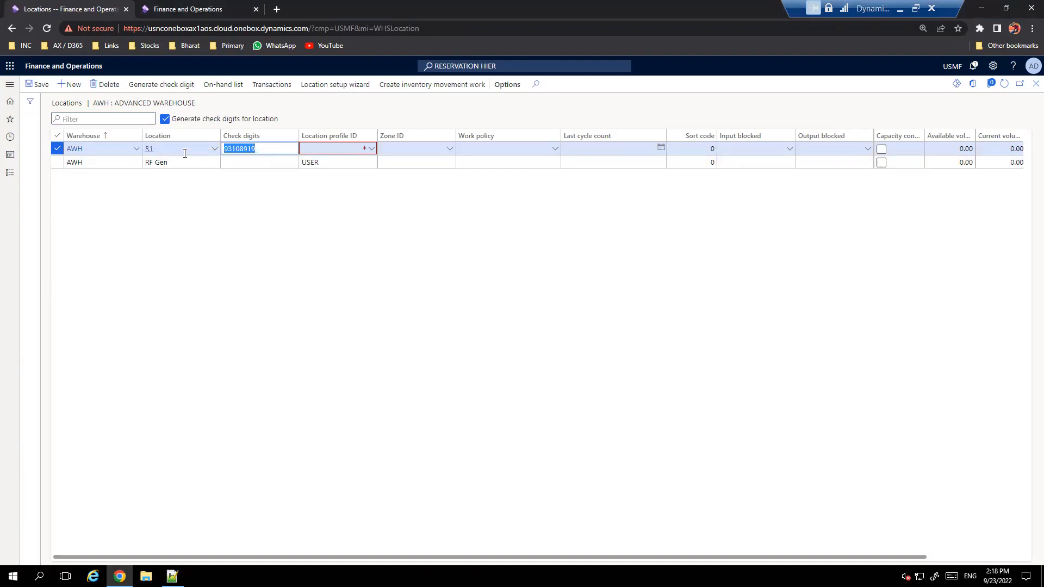
key("Tab")
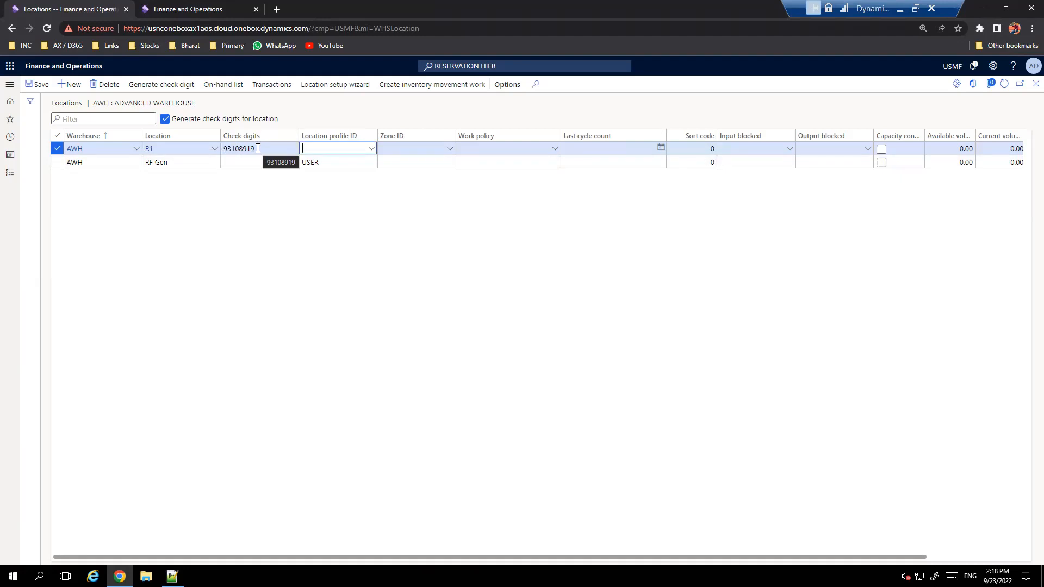
Step: Assign the location profile VReceive to location R1 and save the record
left_click(258, 148)
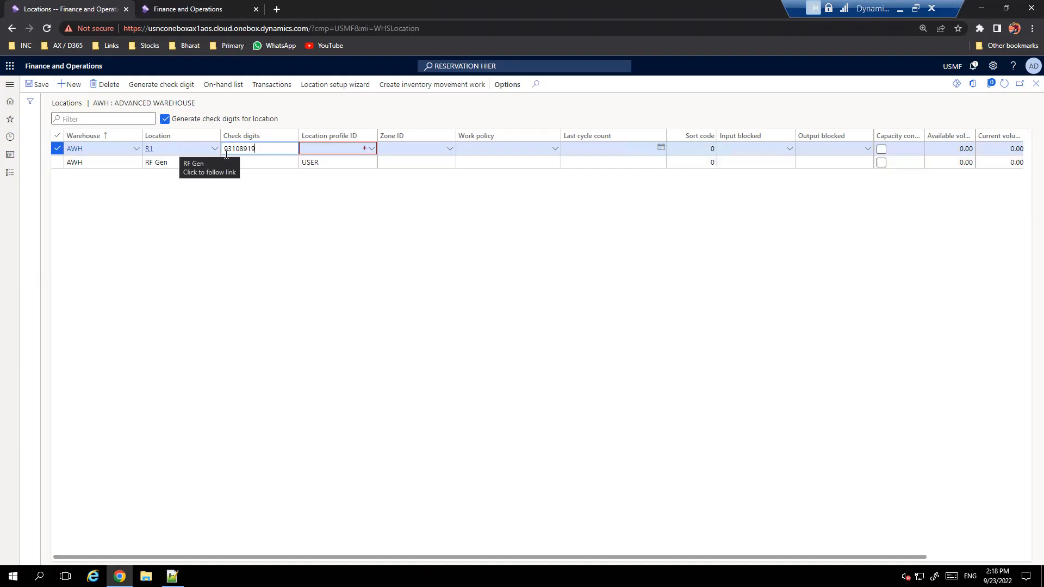
left_click(373, 154)
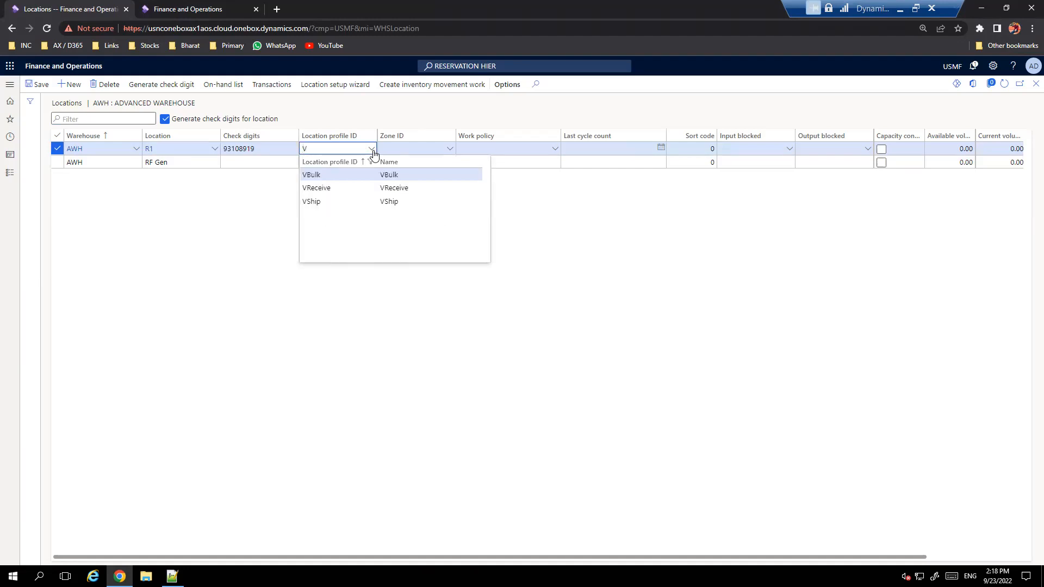
type("V")
left_click(329, 188)
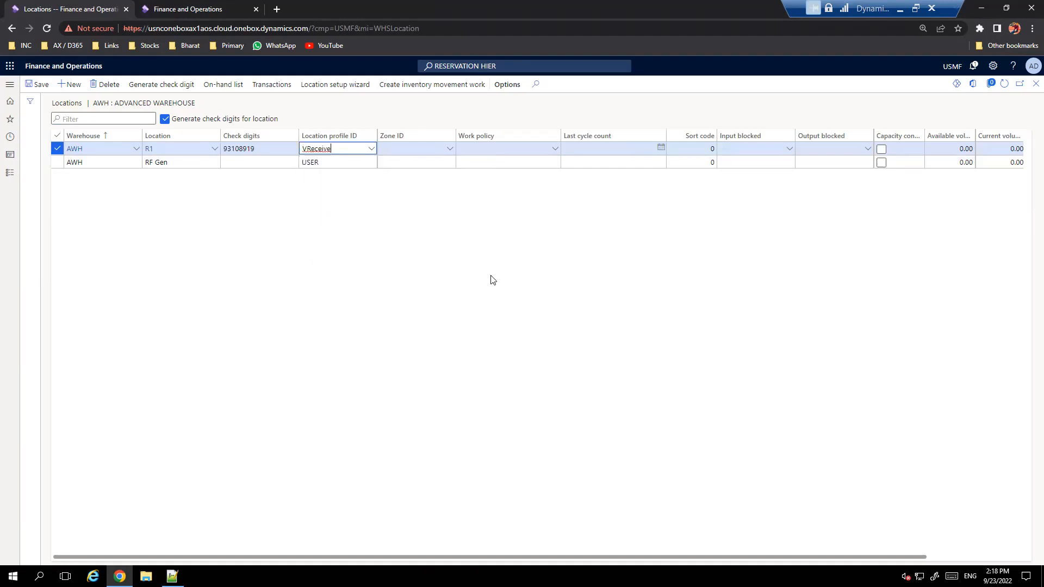
left_click(34, 85)
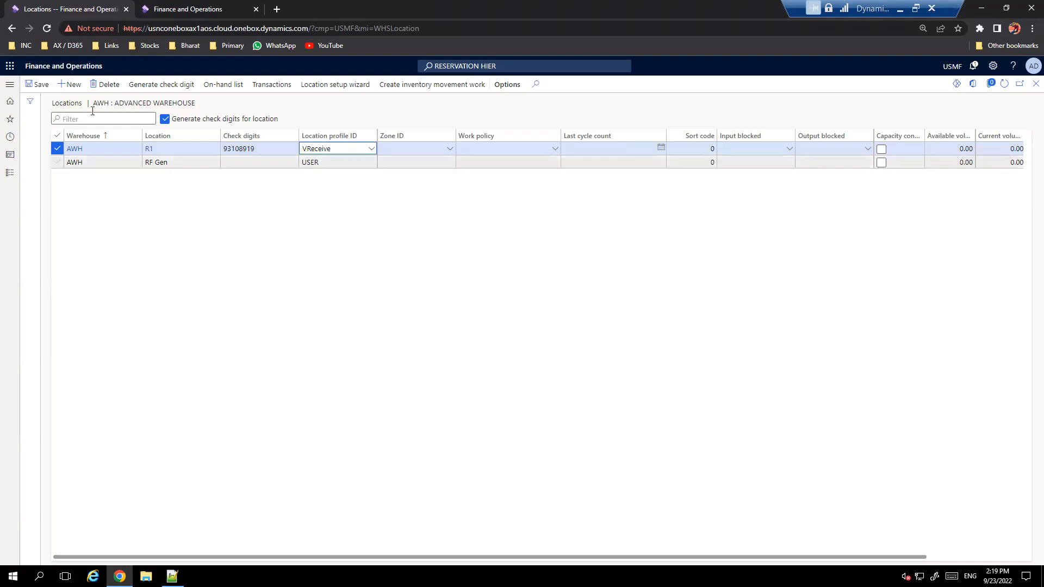
Step: Create and save a second location R2 in warehouse AWH with the location profile VReceive
left_click(69, 87)
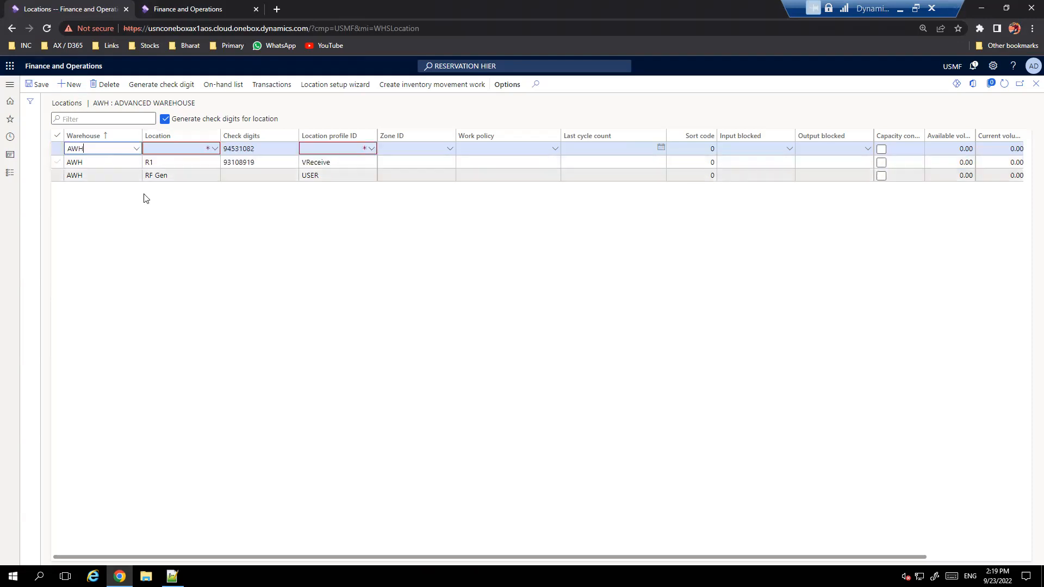
left_click(166, 149)
type("R2")
key("Tab")
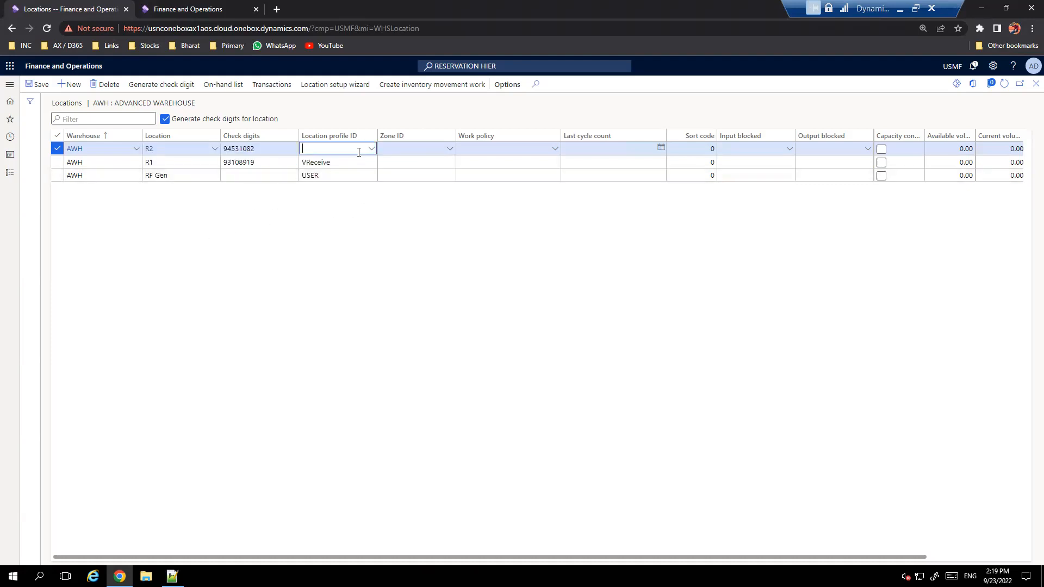
type("VReceive")
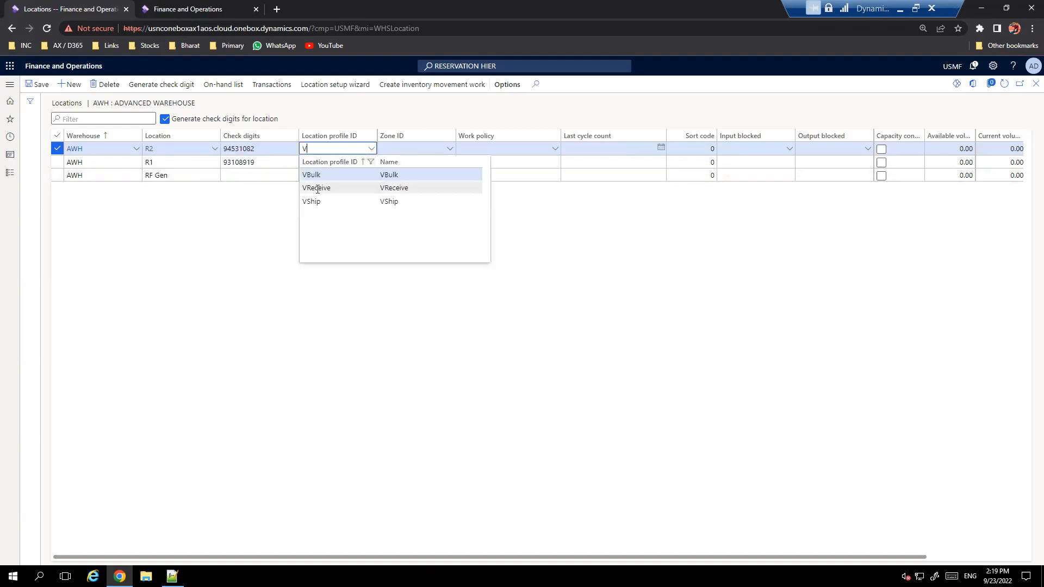
left_click(348, 189)
left_click(40, 88)
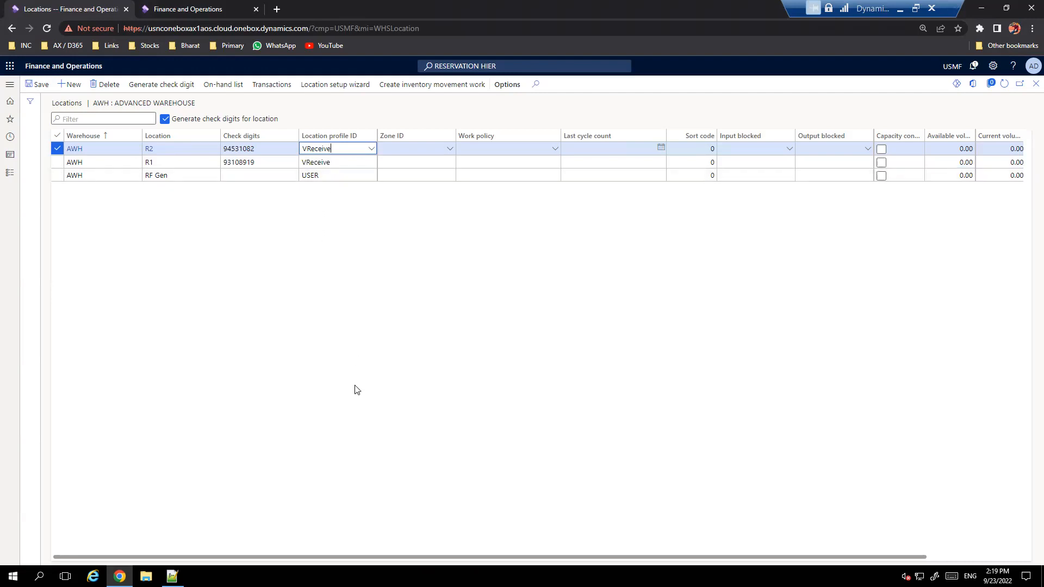
Step: Start the Location setup wizard with warehouse AWH and location profile VBulk
left_click(325, 84)
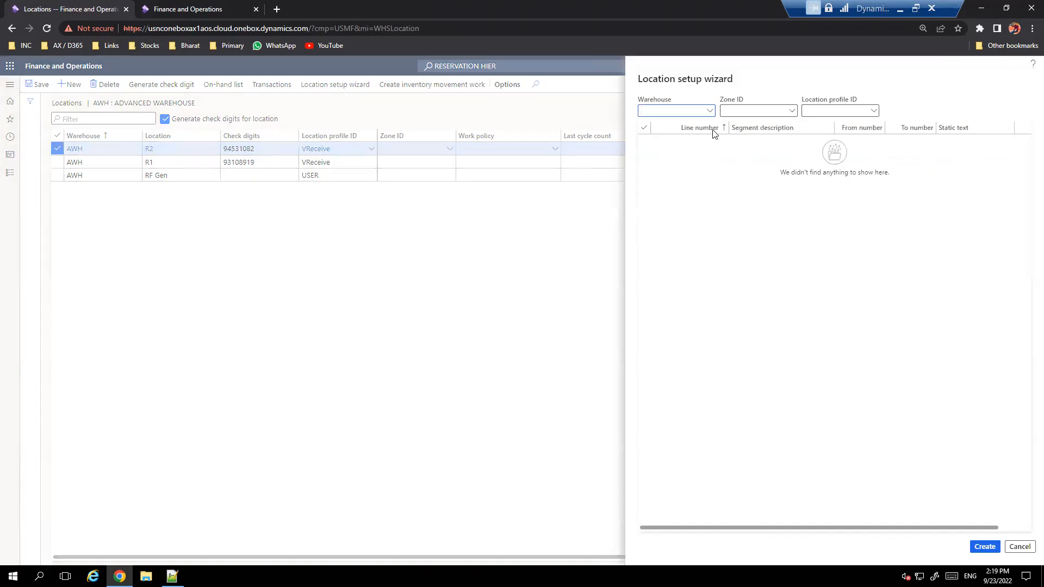
left_click(711, 111)
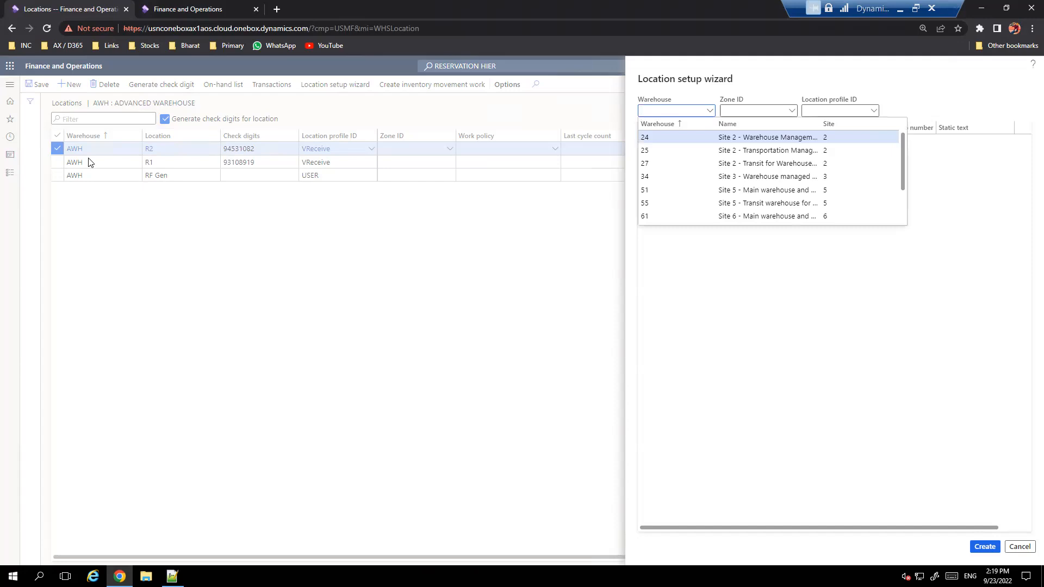
type("AWH")
left_click(658, 135)
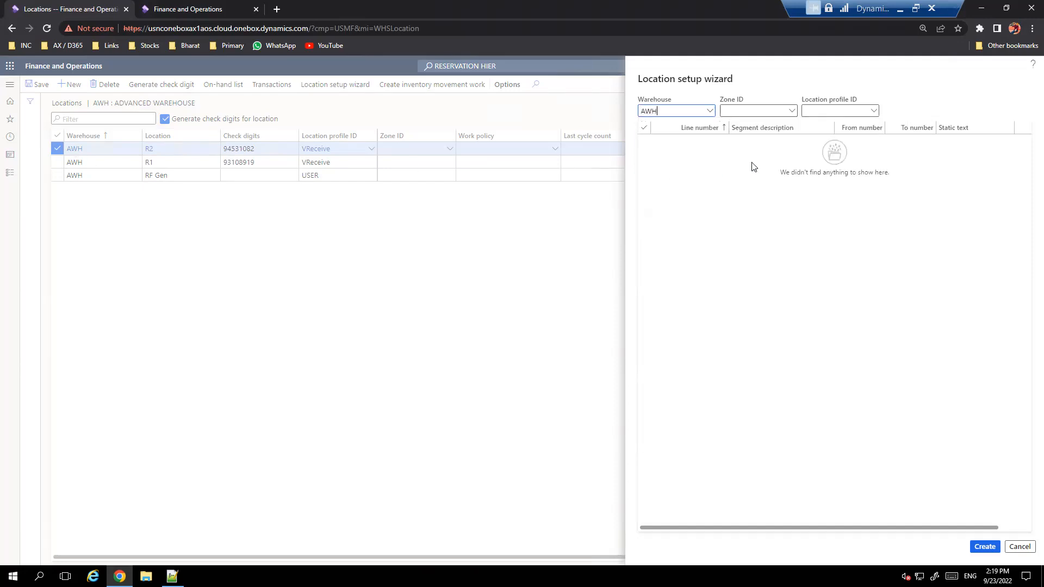
left_click(872, 112)
type("V")
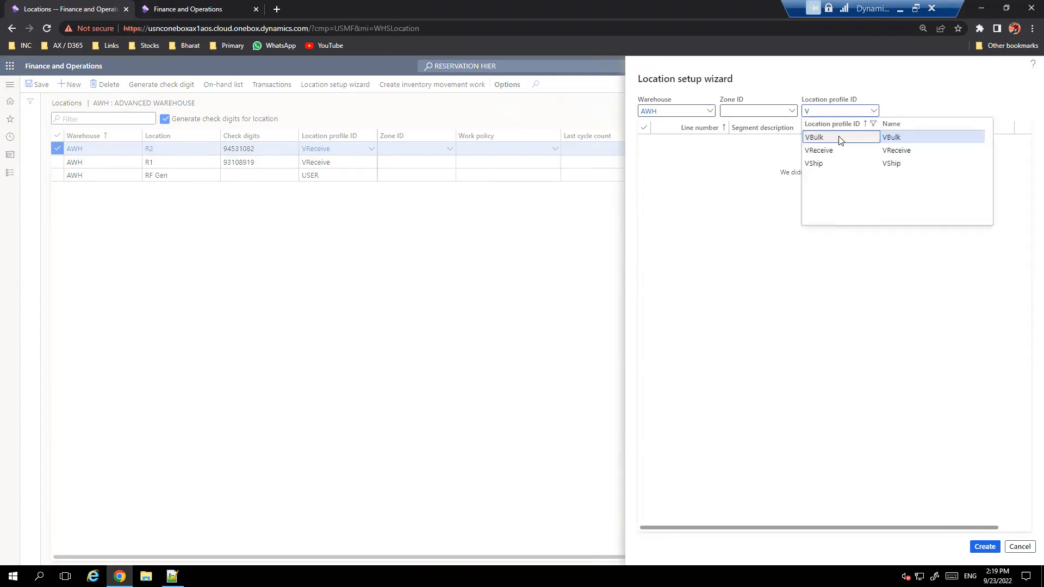
left_click(841, 137)
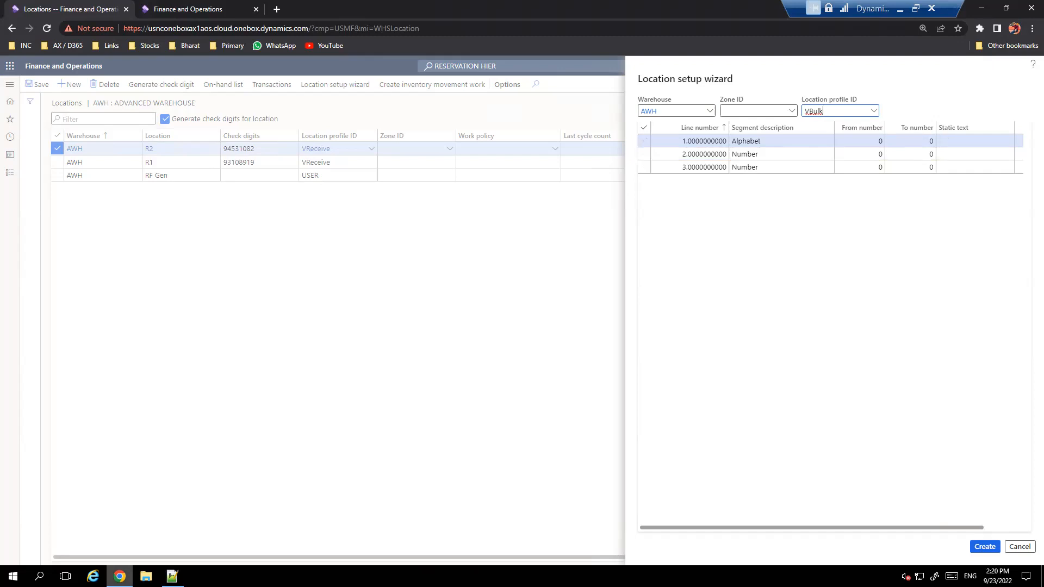
Step: Check the bulk location naming B01-01...B10-10 in the Notepad++ notes and return to the Location setup wizard
left_click(173, 577)
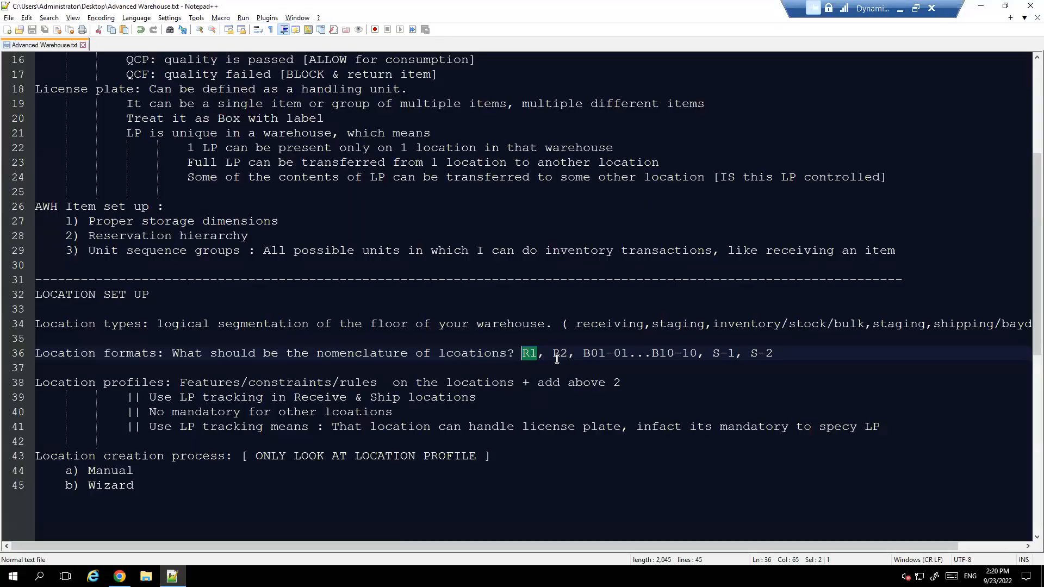
left_click(591, 354)
mouse_move(593, 354)
left_mouse_down()
mouse_move(625, 352)
mouse_move(583, 354)
left_mouse_up()
left_click(981, 6)
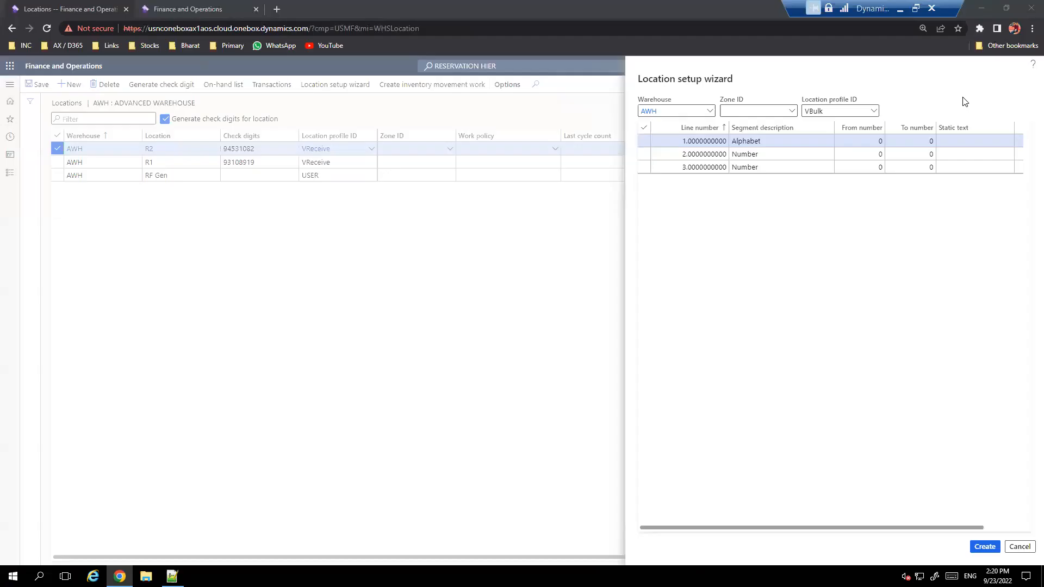
Step: Set the Alphabet segment's static text to B and line 2's number range to 1 through 2, checking the naming in the Notepad++ notes
left_click(969, 140)
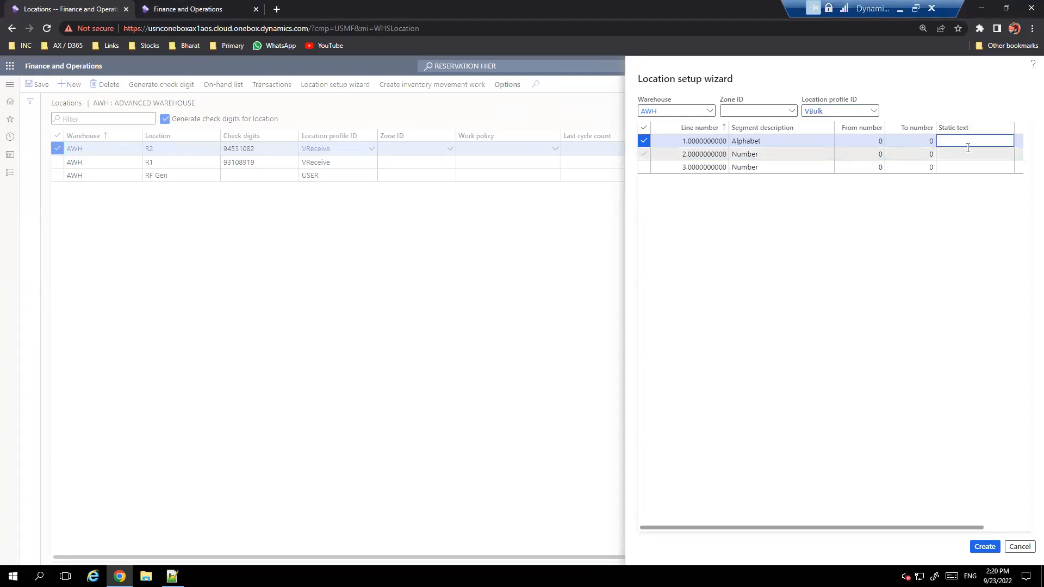
left_click(870, 153)
left_click(172, 577)
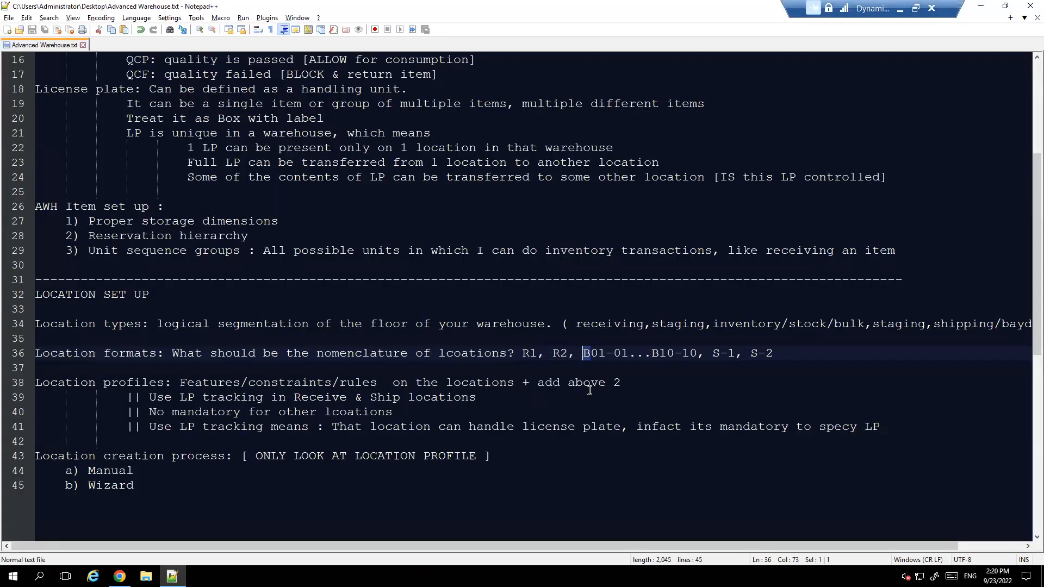
left_click(598, 355)
left_click(981, 8)
left_click(865, 155)
left_click_drag(873, 158, 886, 156)
key("Tab")
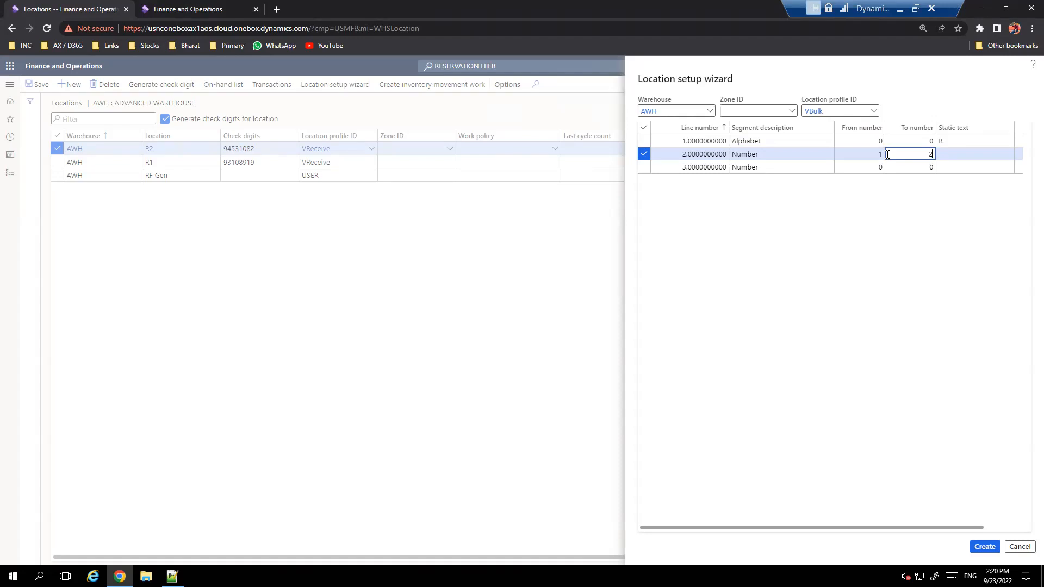
type("2")
Step: Set line 3's number range from 1 to 2 and create the VBulk locations
left_click(869, 169)
left_click_drag(868, 168, 887, 168)
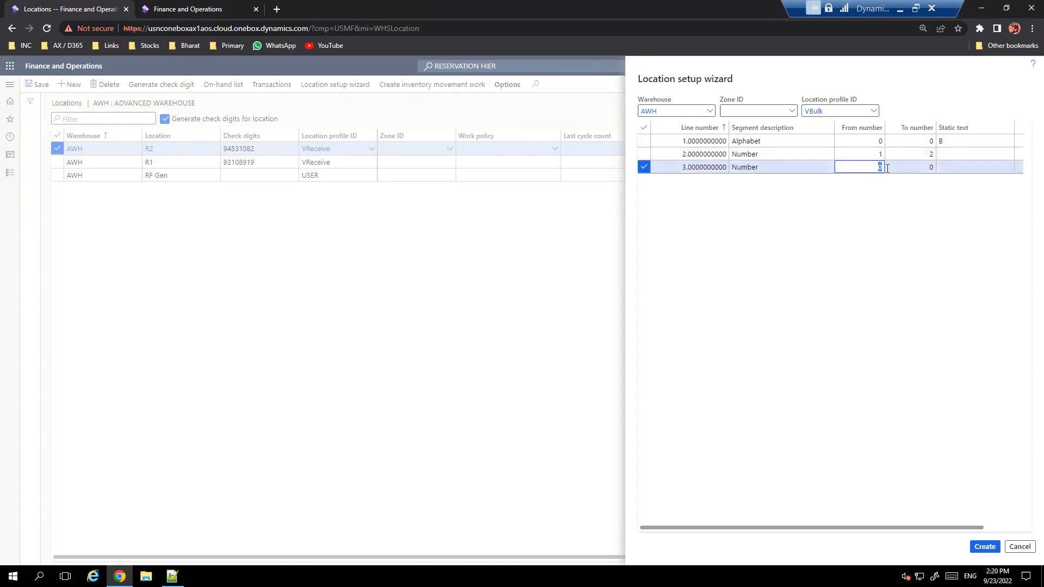
type("1")
key("Tab")
type("2")
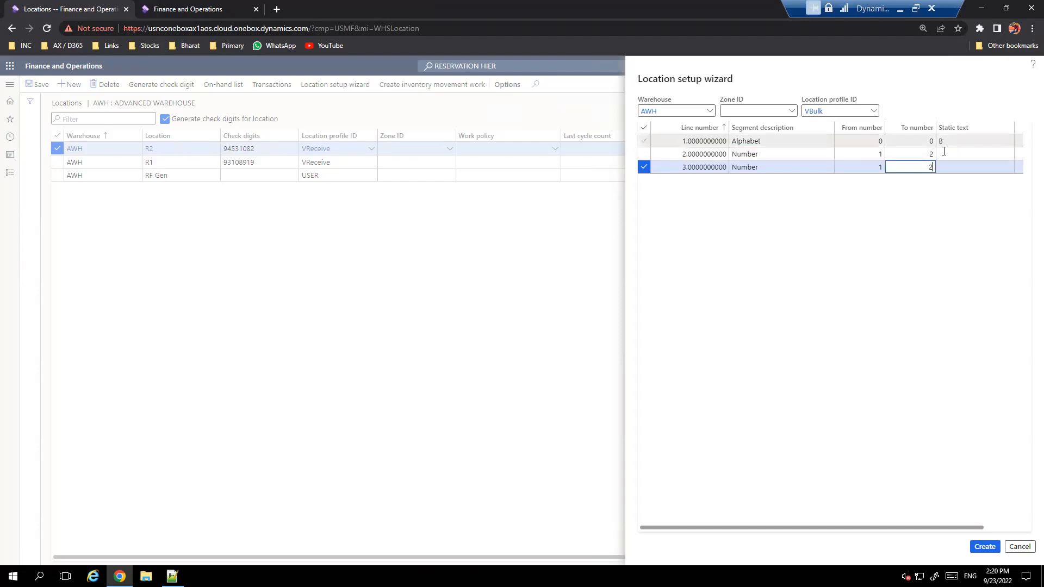
left_click(985, 548)
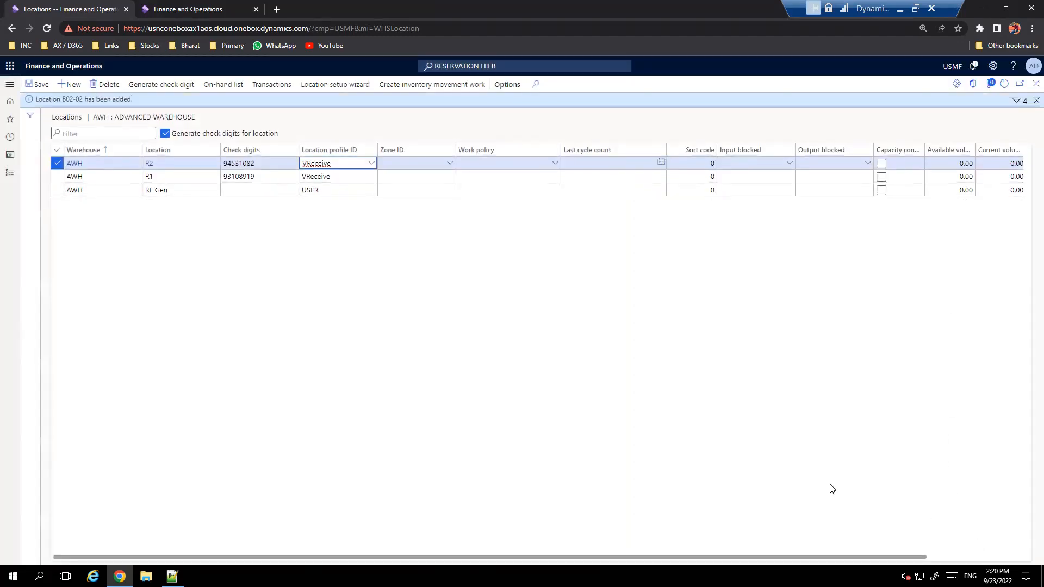
Step: Review and dismiss the notifications about the new bulk locations, and refresh the locations list
left_click(1016, 101)
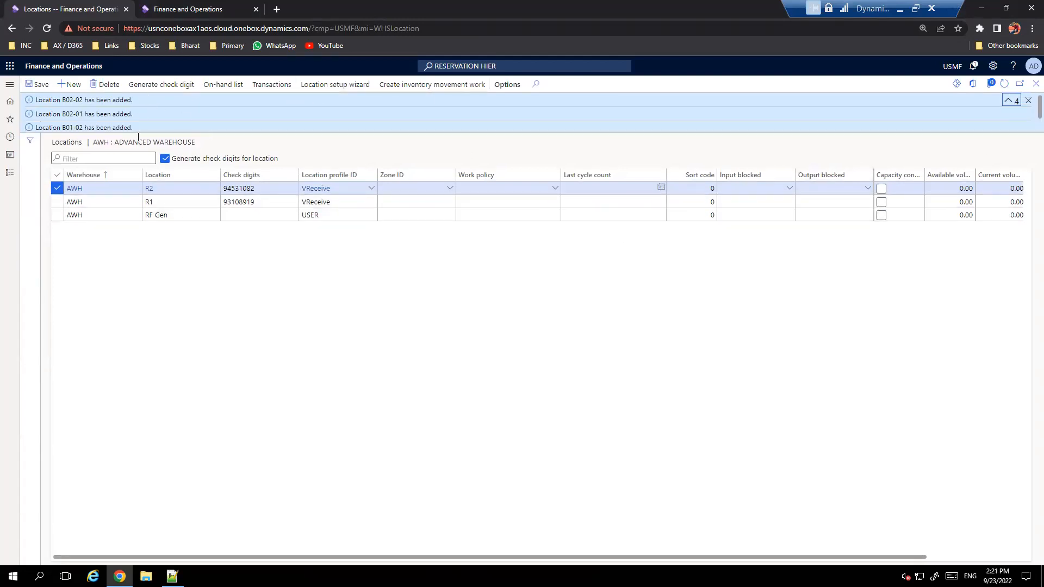
left_click(1028, 100)
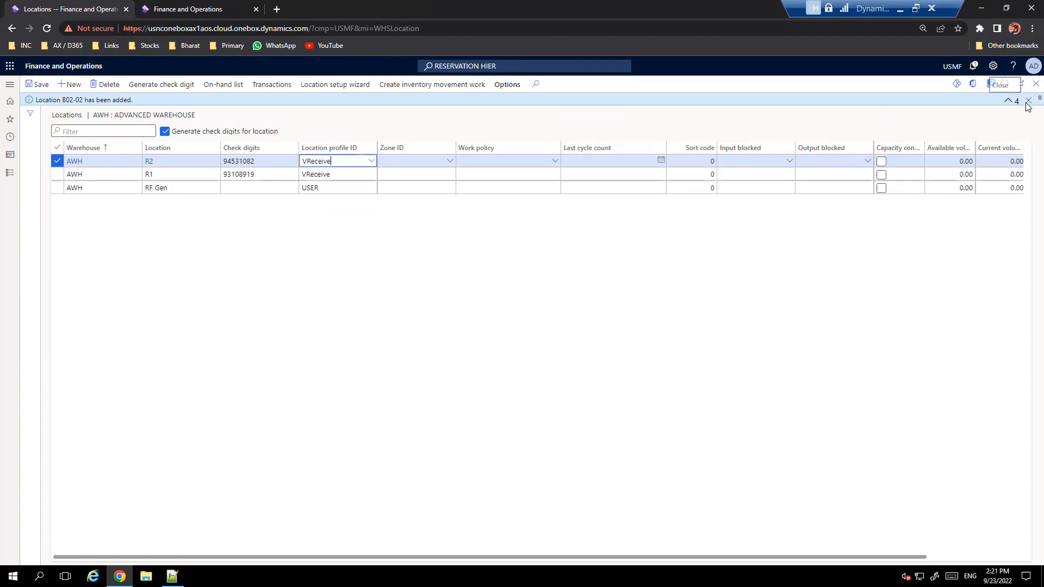
left_click(1003, 85)
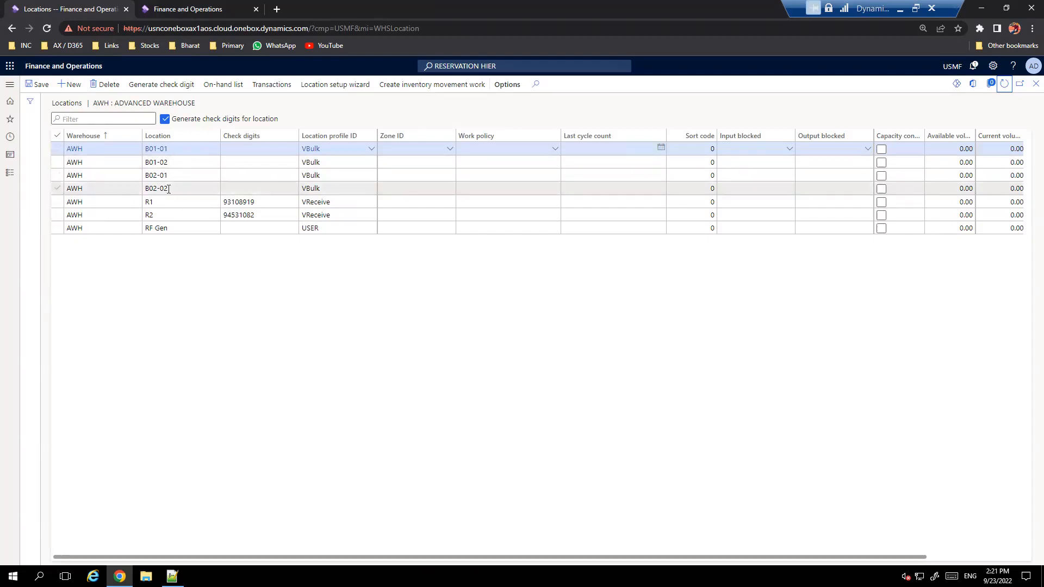
Step: Check the S-1, S-2 naming in the Notepad++ notes and start the Location setup wizard with warehouse AWH and location profile VShip
left_click(172, 576)
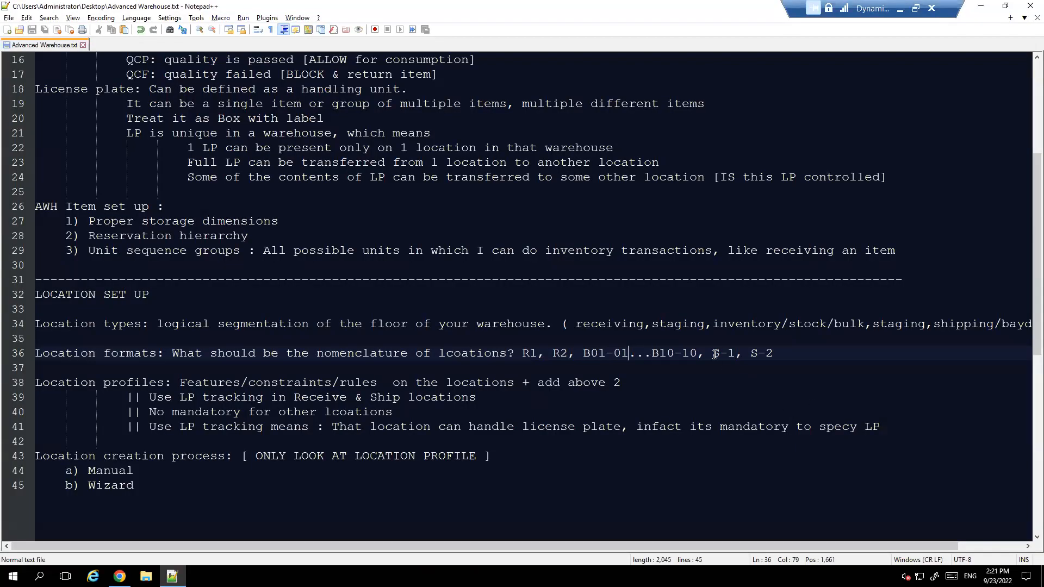
left_click_drag(713, 355, 793, 343)
left_click(981, 6)
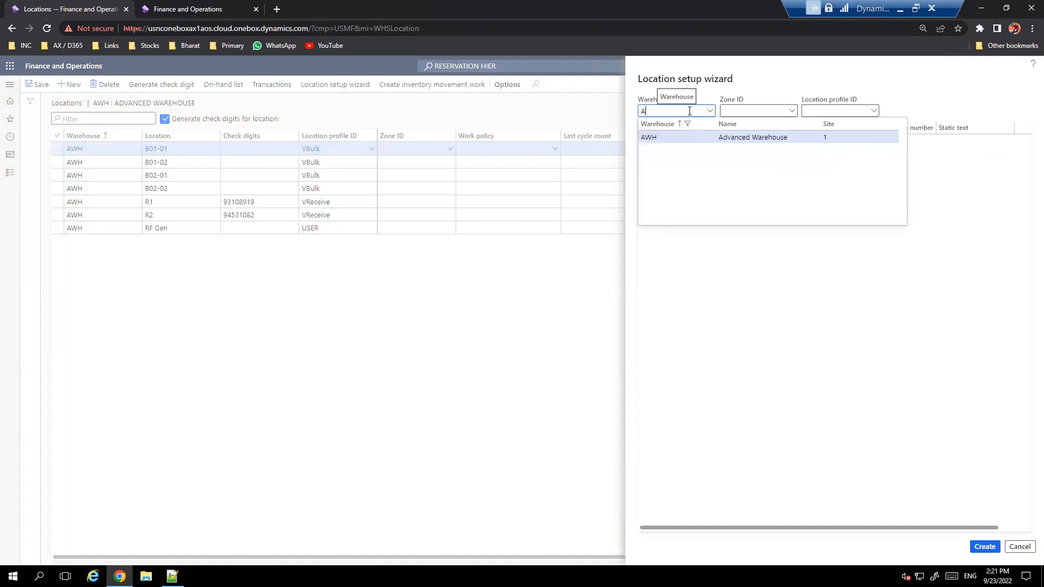
key("Tab")
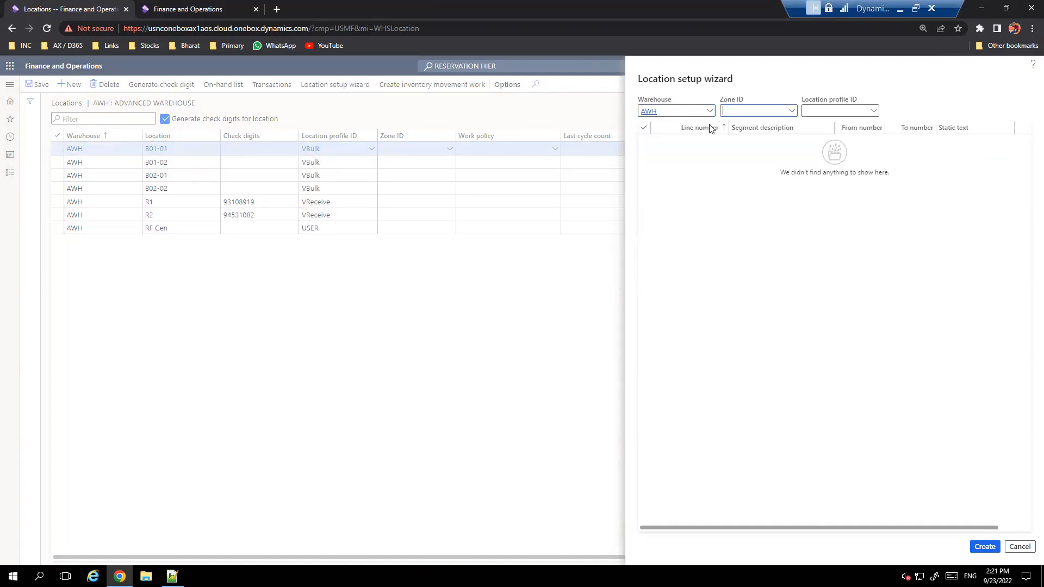
left_click(873, 111)
type("VS")
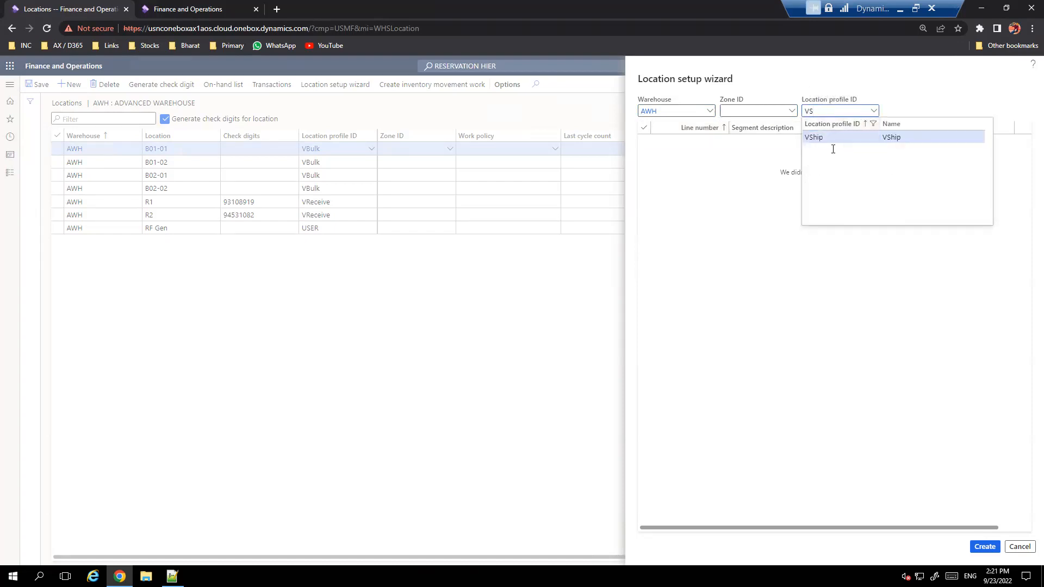
left_click(832, 141)
Step: Set the String segment's static text to S and the Number segment's range from 1 to 2, and create the VShip locations
left_click(947, 141)
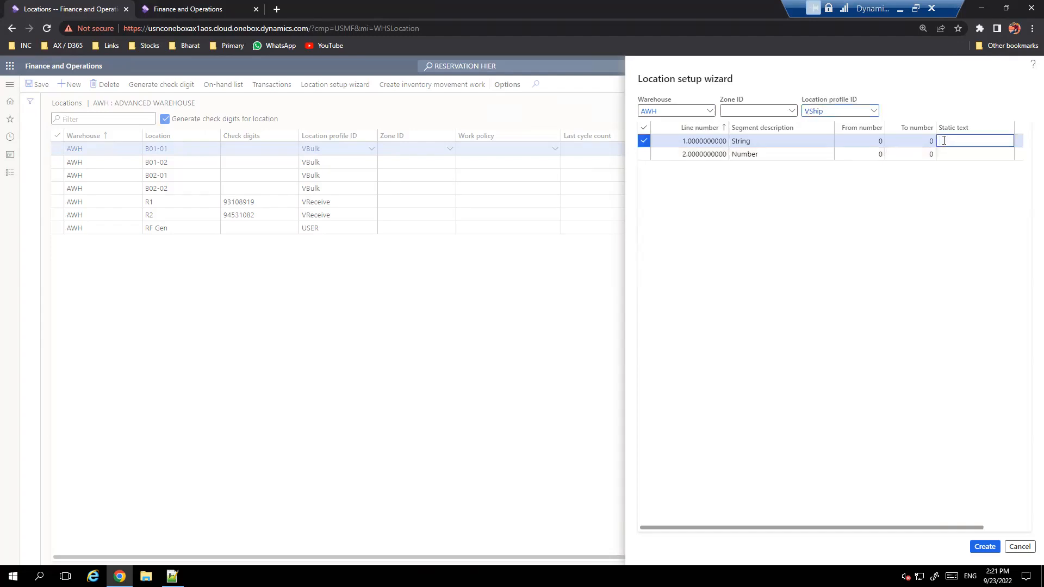
type("S")
left_click(876, 154)
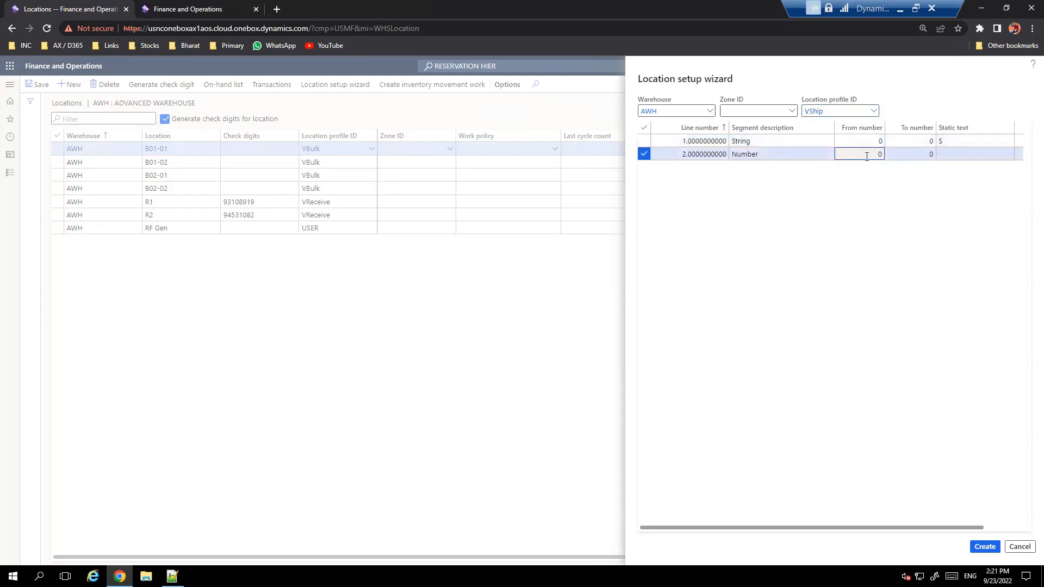
type("1")
key("Tab")
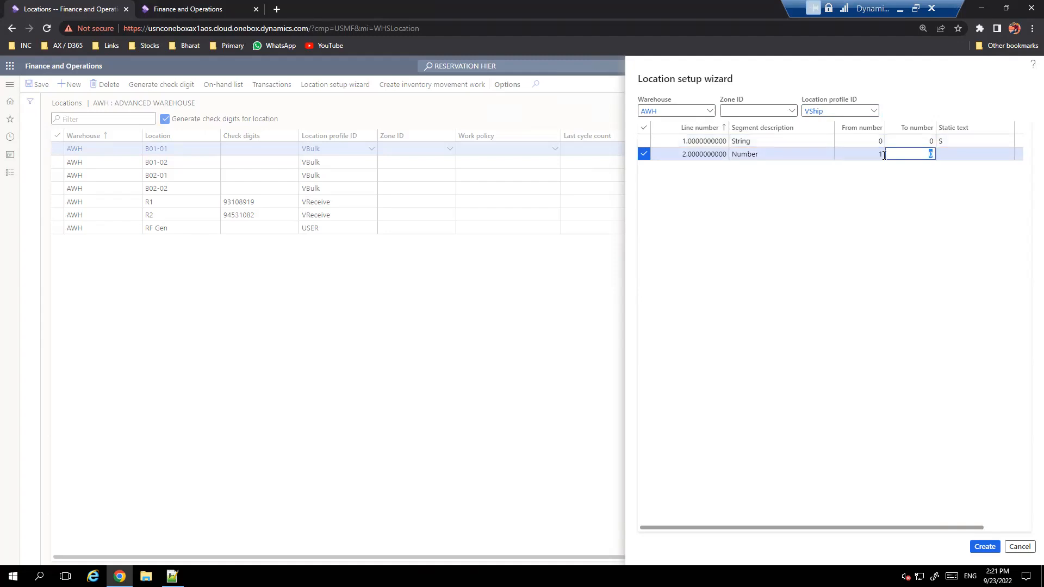
type("2")
key("Tab")
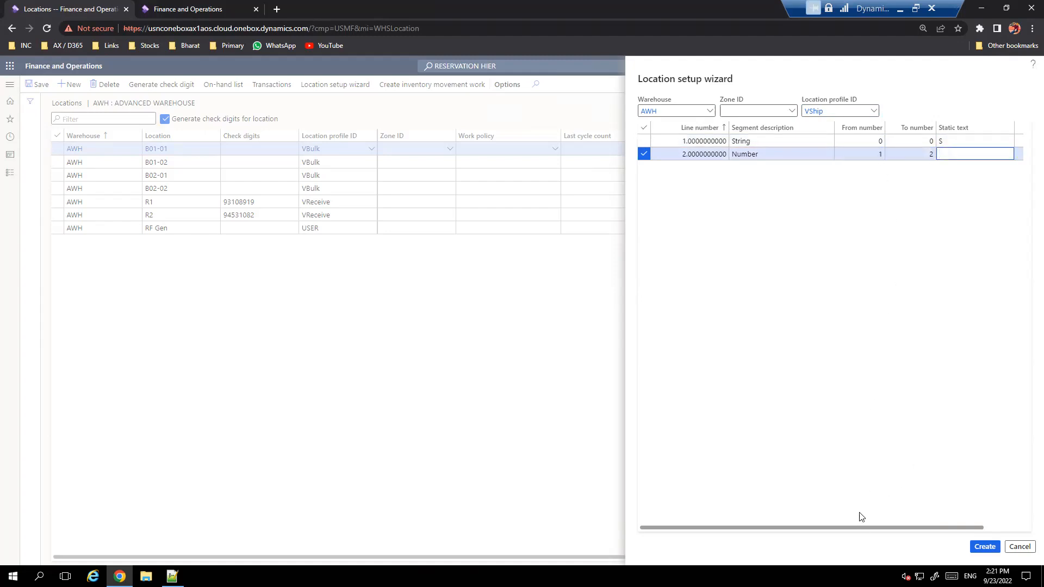
left_click_drag(860, 530, 937, 531)
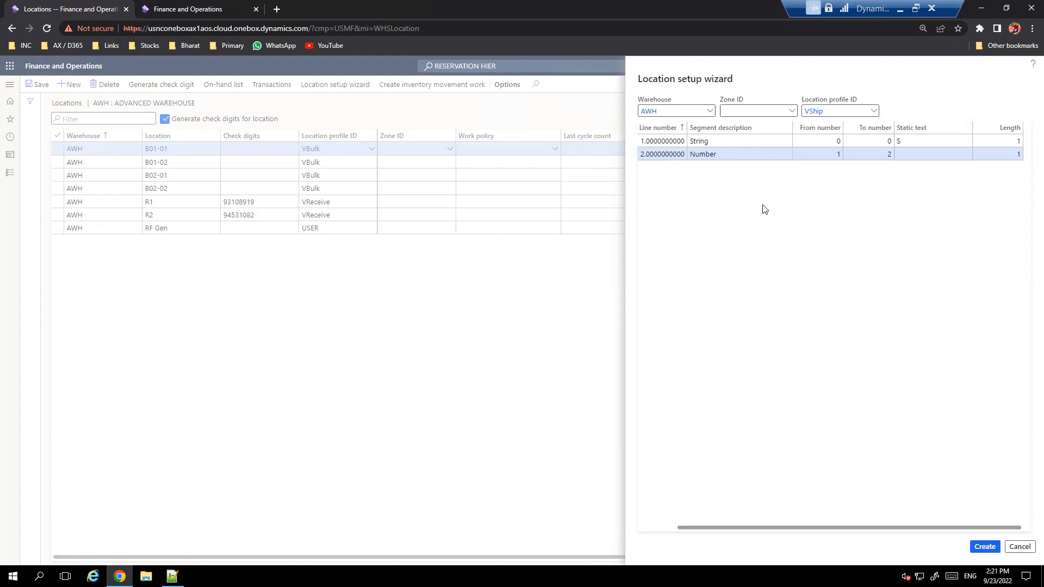
left_click(985, 547)
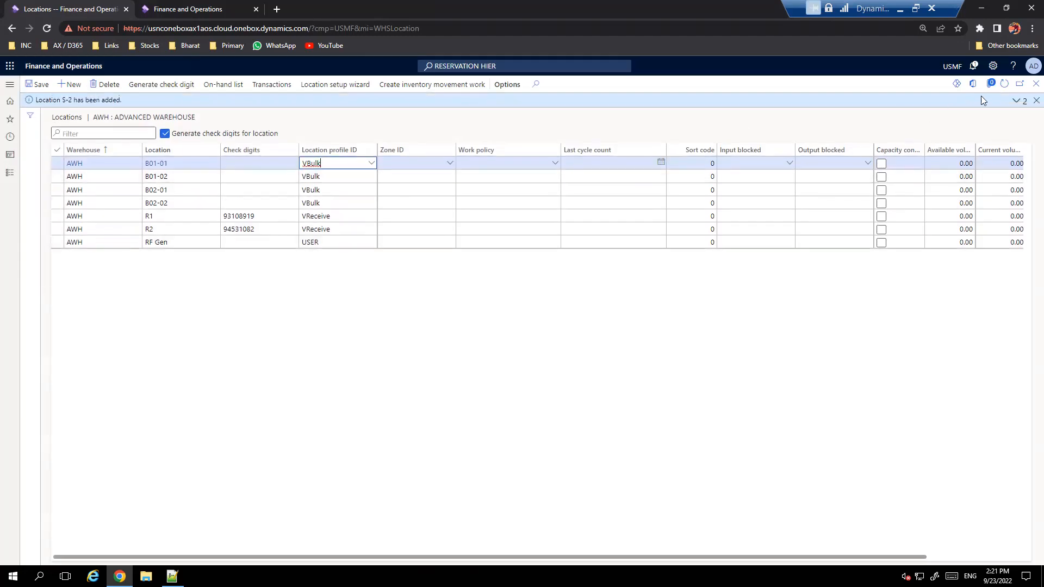
Step: Review and dismiss the notifications about the new shipping locations, and refresh the locations list
left_click(1018, 100)
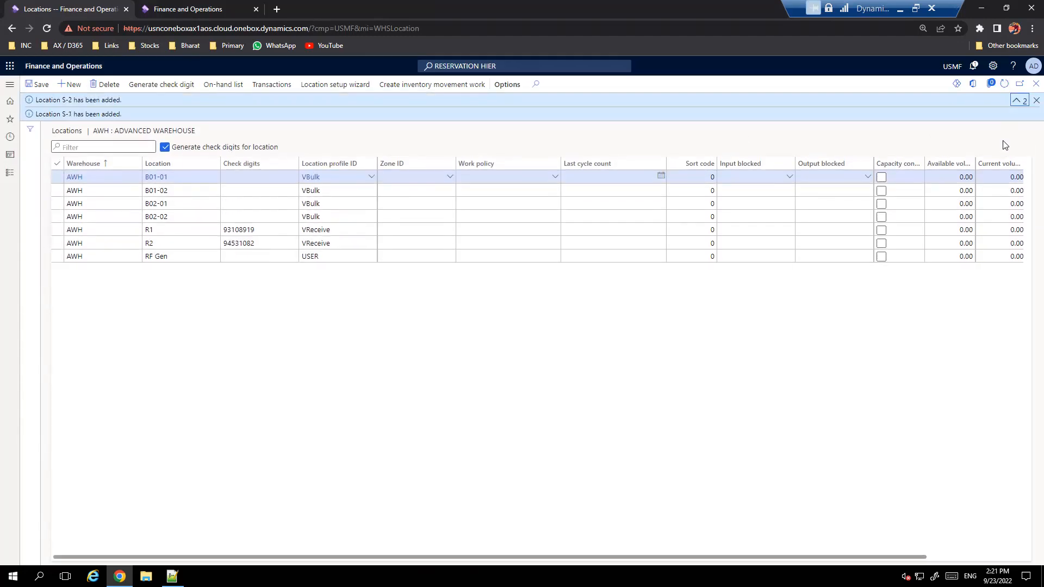
left_click(1036, 100)
left_click(1006, 84)
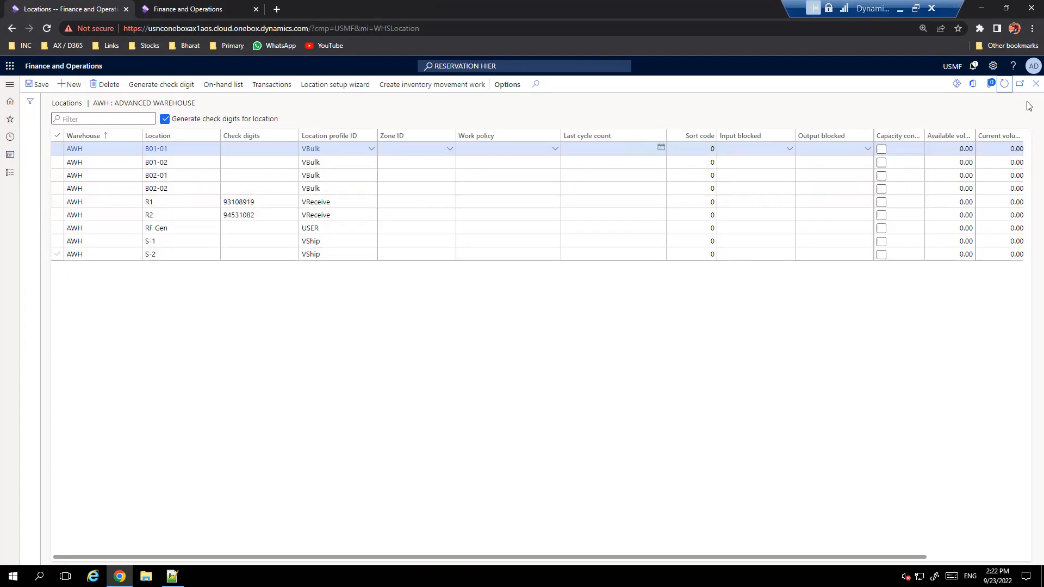
Step: Return to the AWH warehouse record, reopen its inventory locations to check them, and close the list again
left_click(1036, 83)
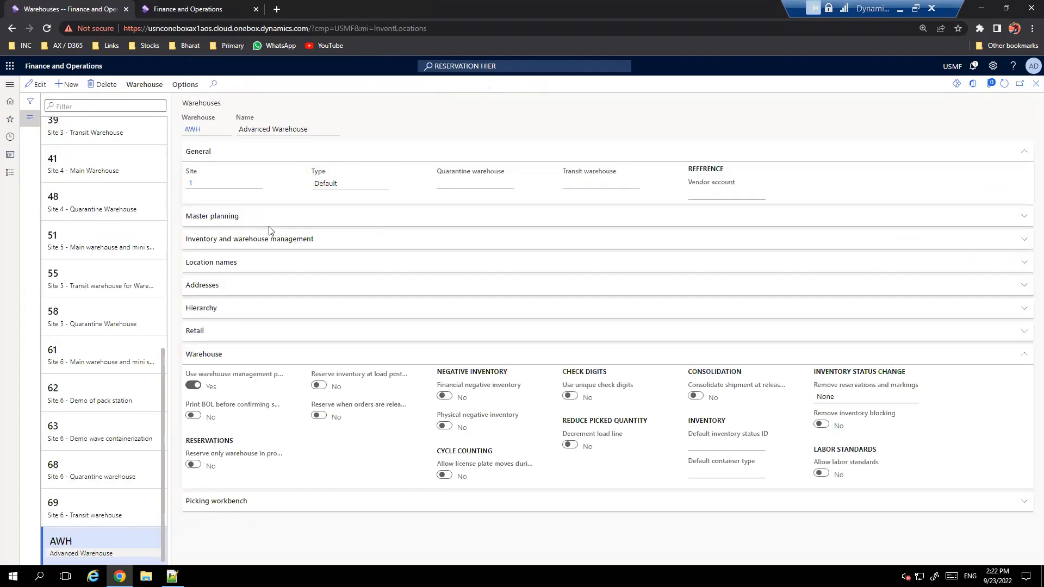
left_click(147, 85)
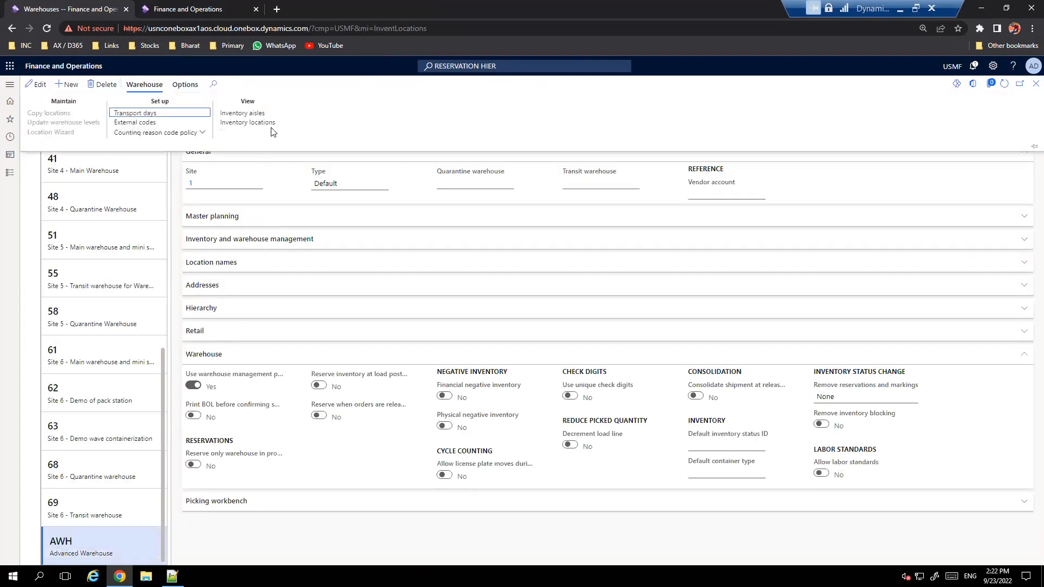
left_click(256, 122)
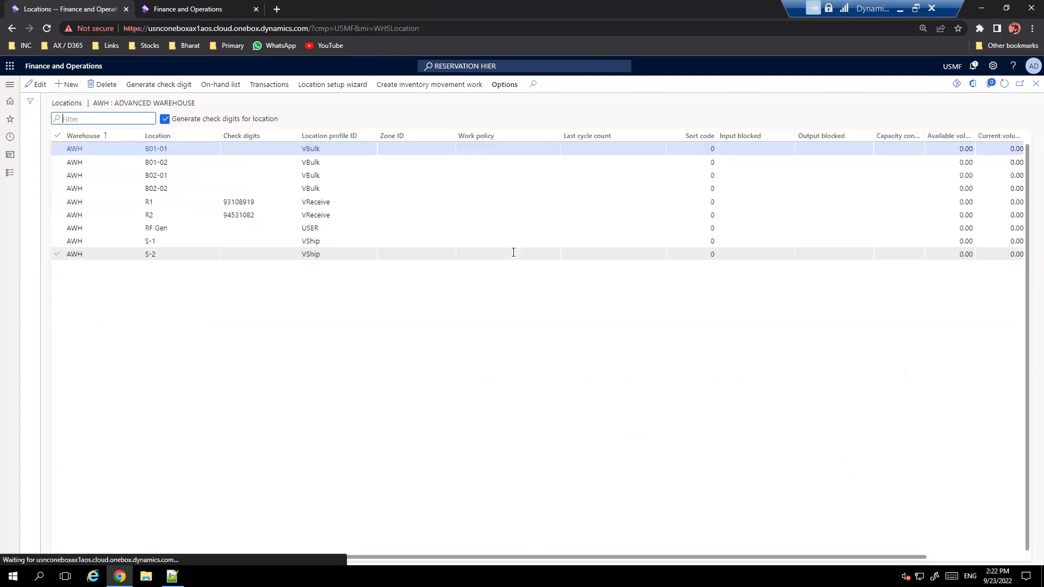
left_click(1033, 85)
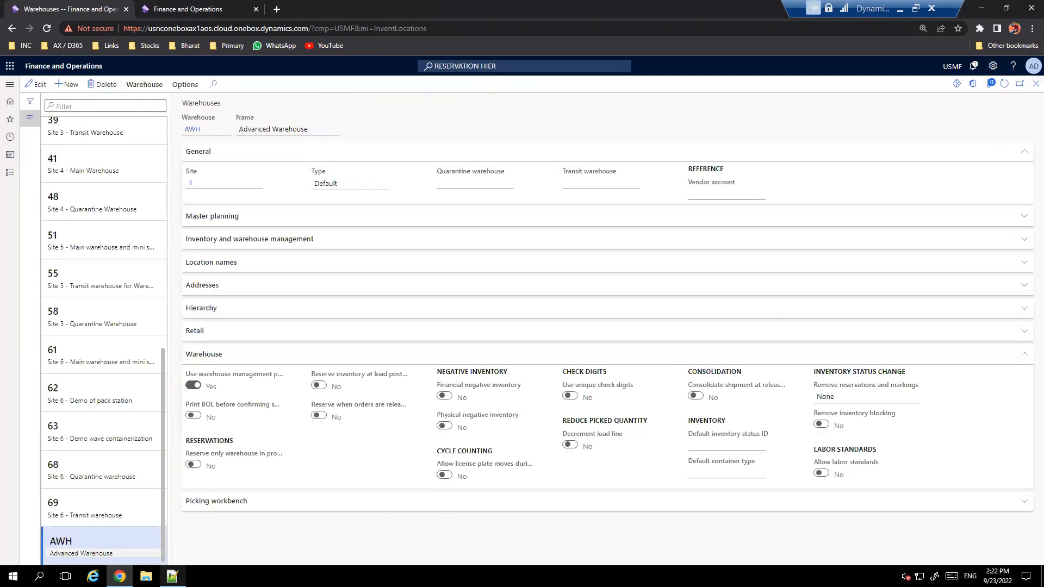
Step: Switch to the Notepad++ notes and review the location formats, LP tracking rules and location creation process under LOCATION SET UP
key("alt+Tab")
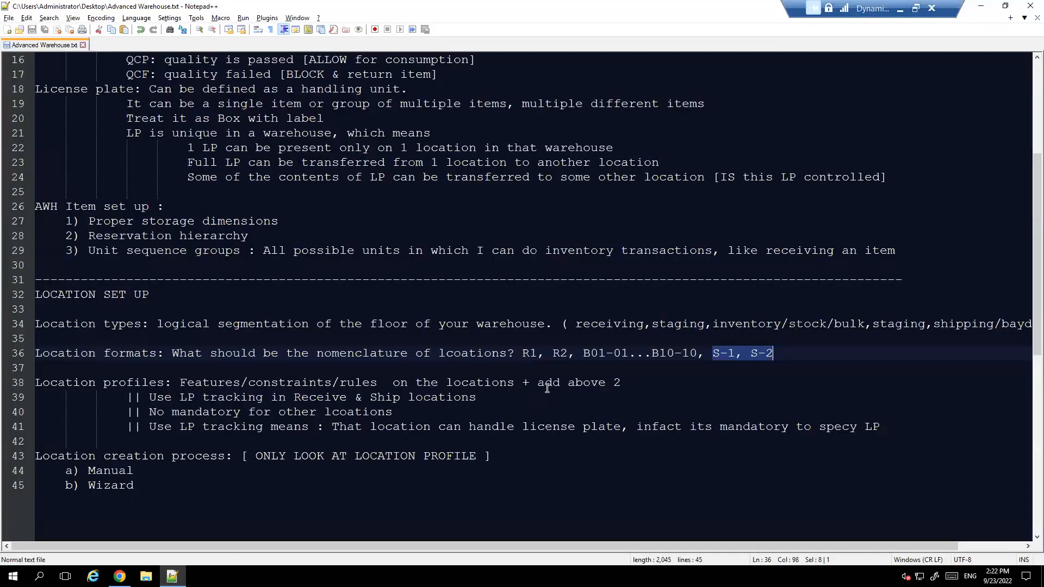
left_click(96, 300)
left_click(131, 357)
left_click(186, 402)
left_click_drag(897, 427, 146, 399)
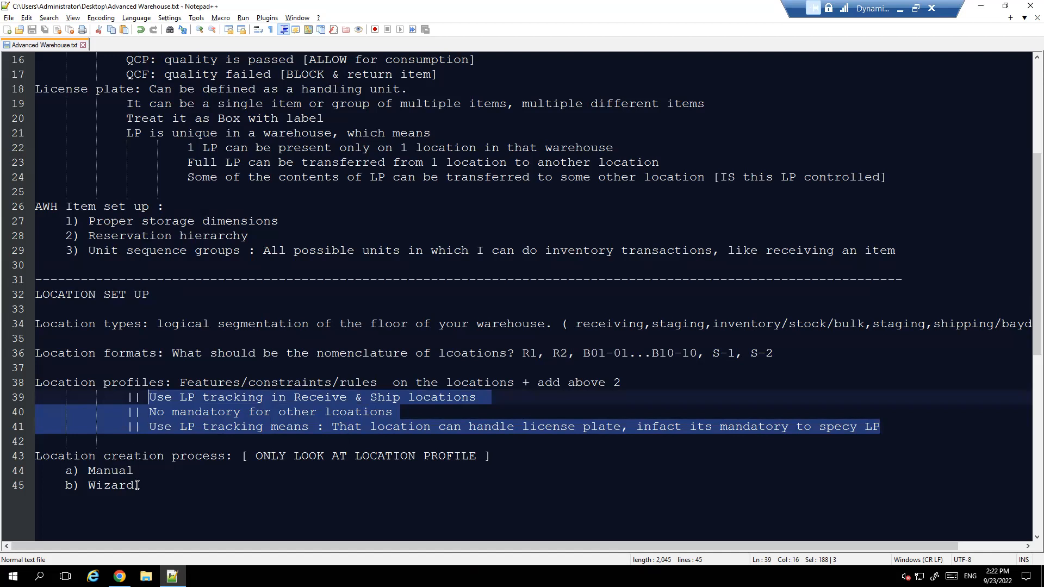
left_click(156, 493)
left_click_drag(176, 493, 28, 461)
left_click(140, 486)
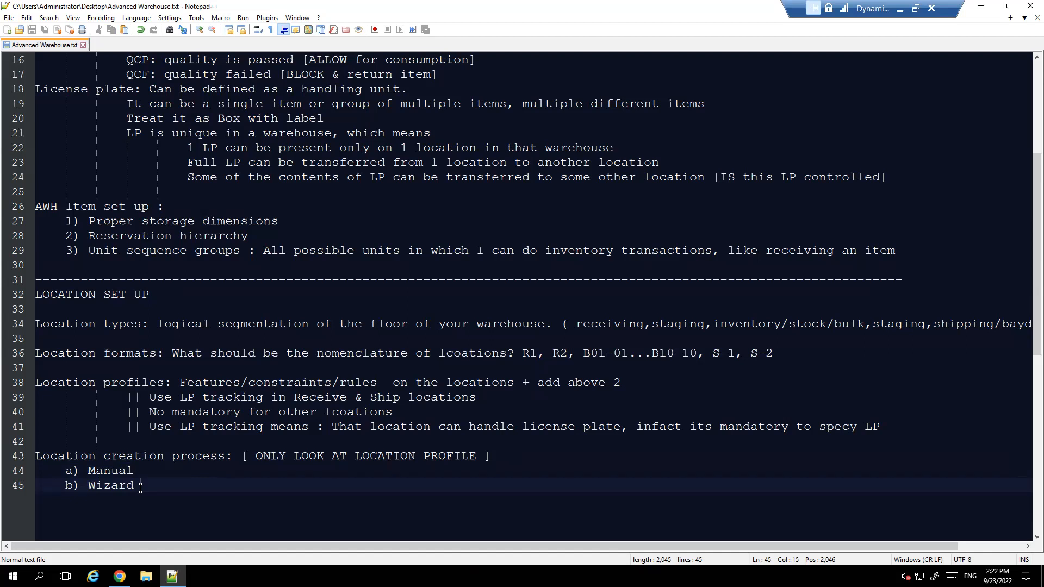
Step: Review the location setup and mobile device topics on the PowerPoint ALL TOPICS slide, and return to the Notepad++ notes
left_click(901, 8)
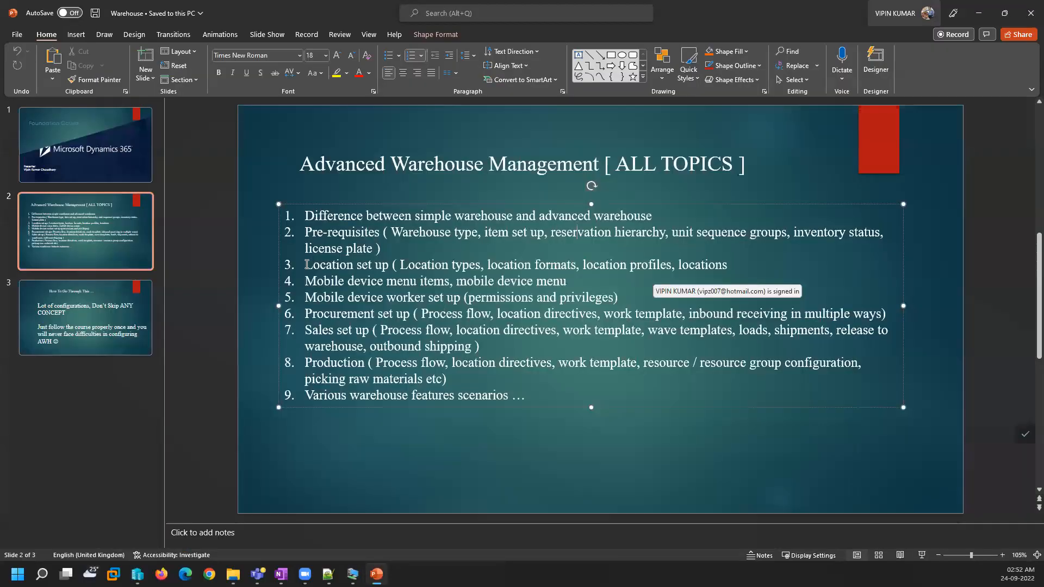
left_click_drag(730, 266, 400, 266)
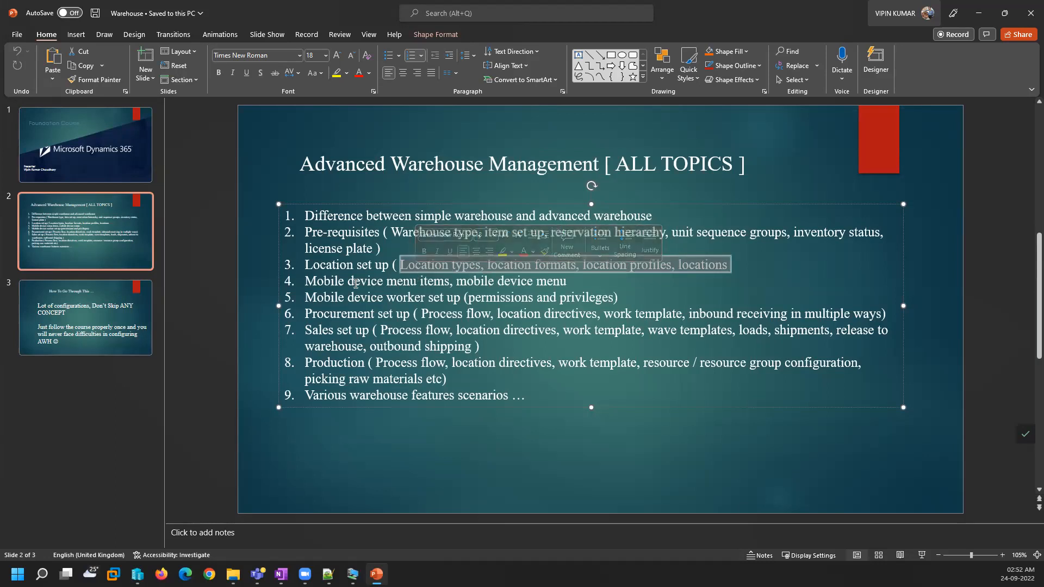
left_click(396, 281)
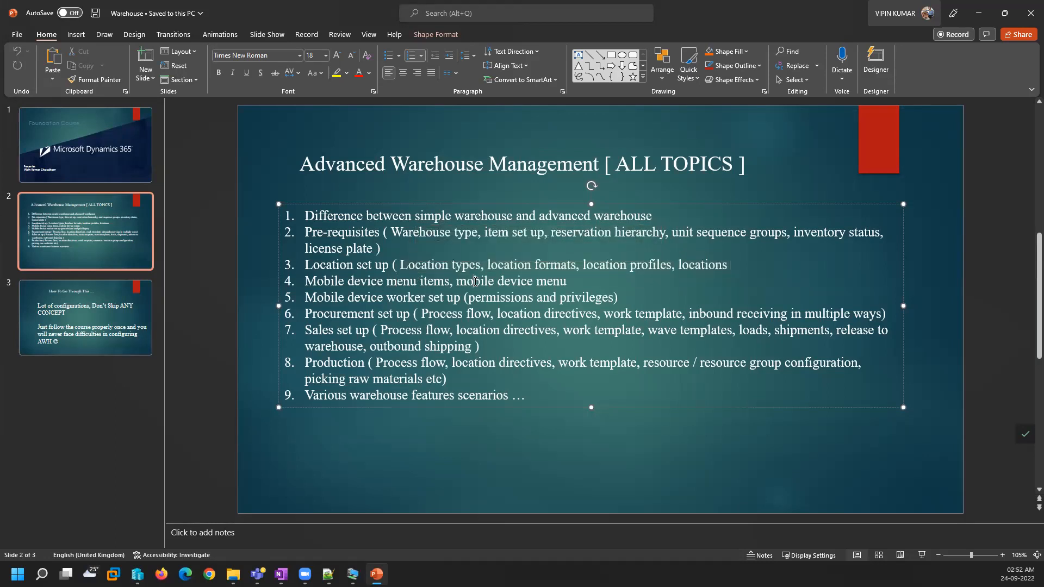
left_click_drag(393, 281, 429, 297)
left_click(353, 573)
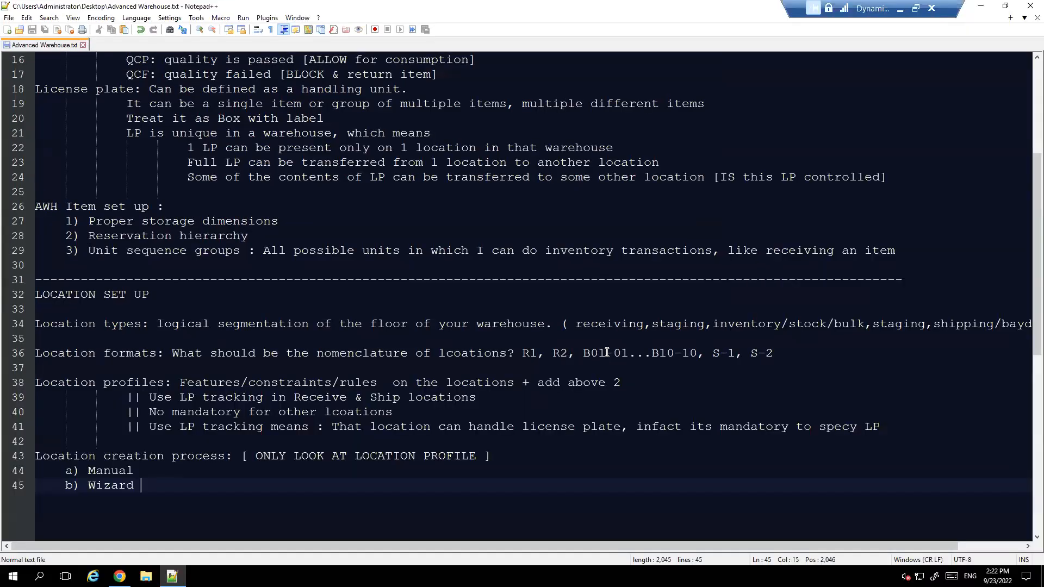